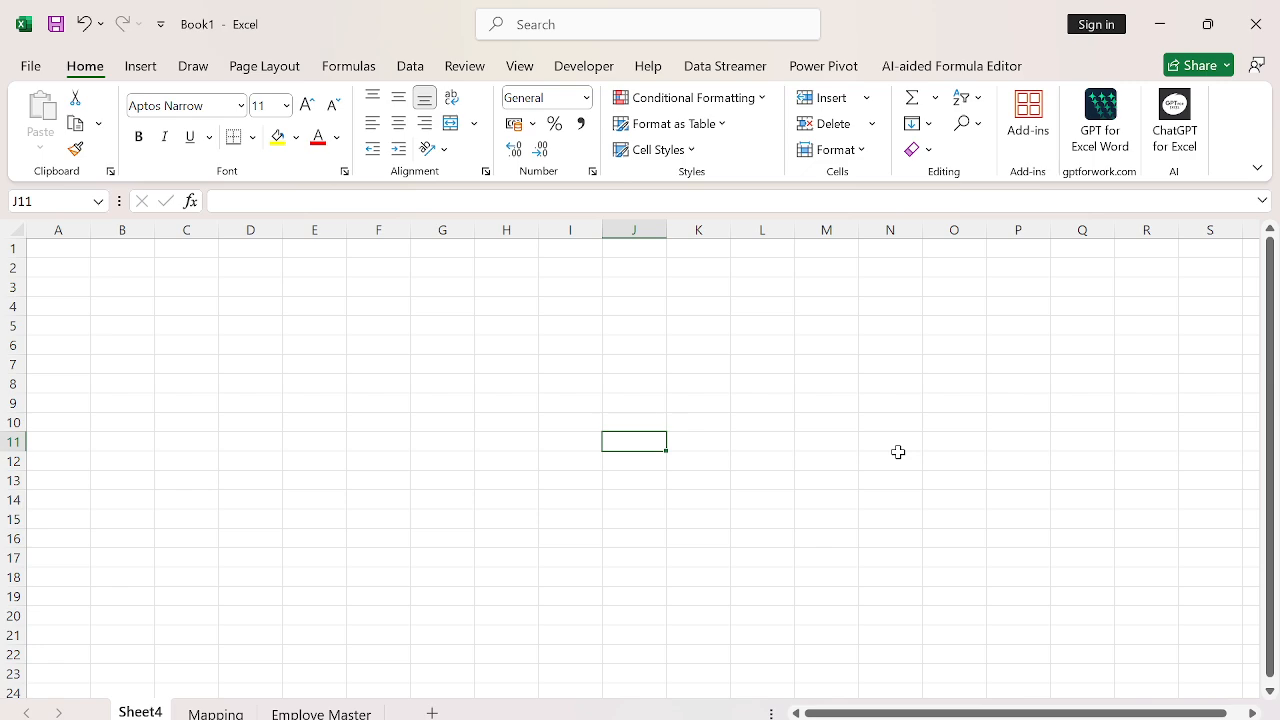
# - Review the Empid, EmpName, Department, Level and Salary columns on the Employe Master sheet
pyautogui.hotkey('ctrl', 'pagedown')
pyautogui.hotkey('ctrl', 'pagedown')
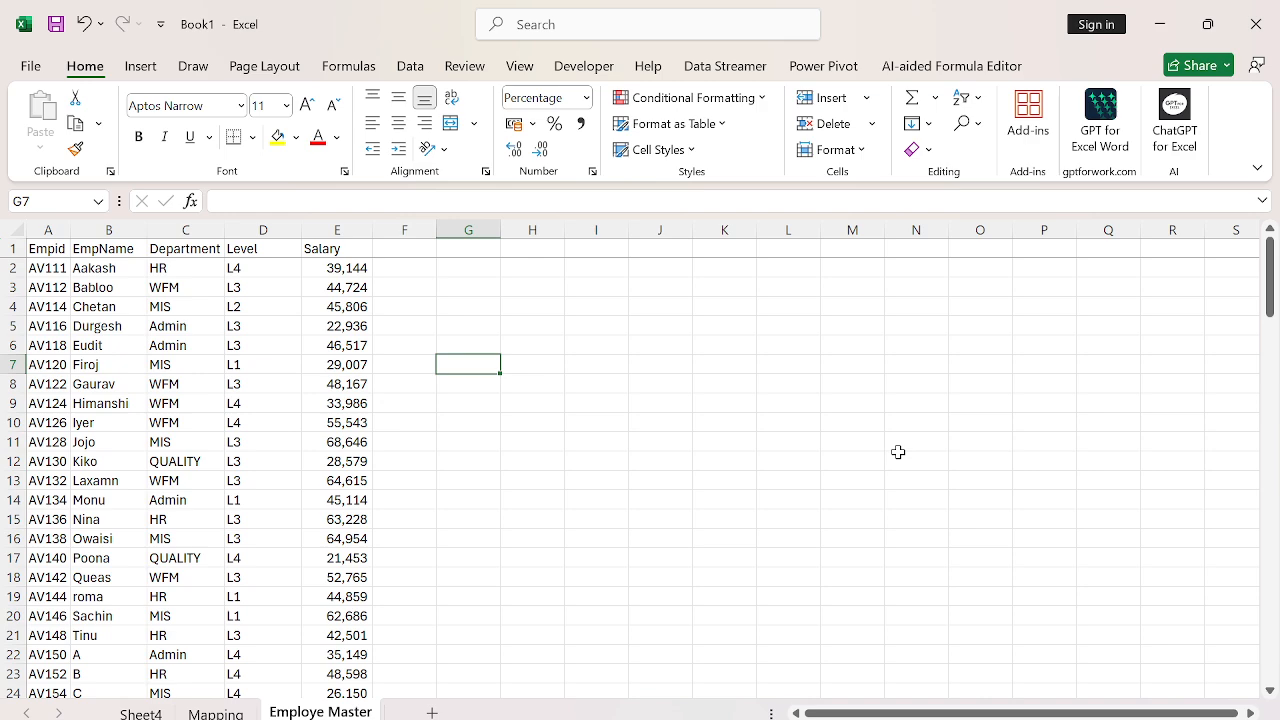
pyautogui.hotkey('ctrl', 'Home')
pyautogui.hotkey('ctrl', 'shift', 'Down')
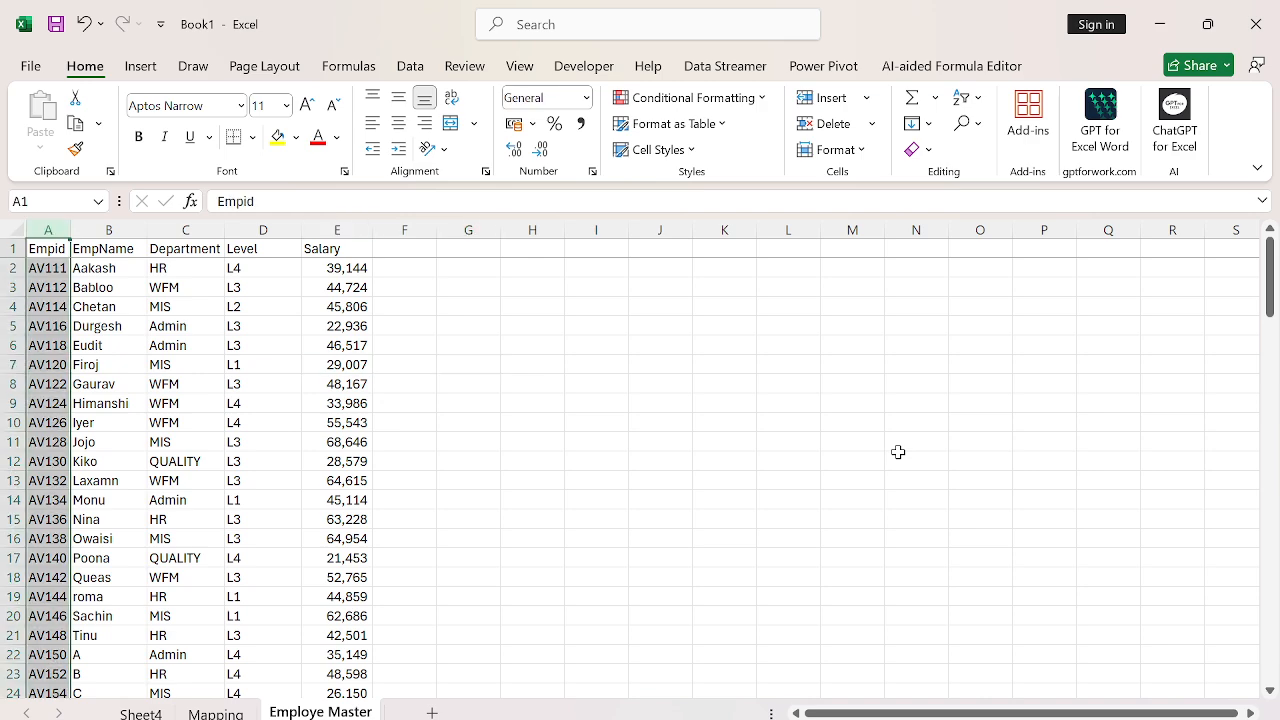
pyautogui.press('Right')
pyautogui.hotkey('ctrl', 'shift', 'Down')
pyautogui.press('Right')
pyautogui.hotkey('ctrl', 'shift', 'Down')
pyautogui.press('Right')
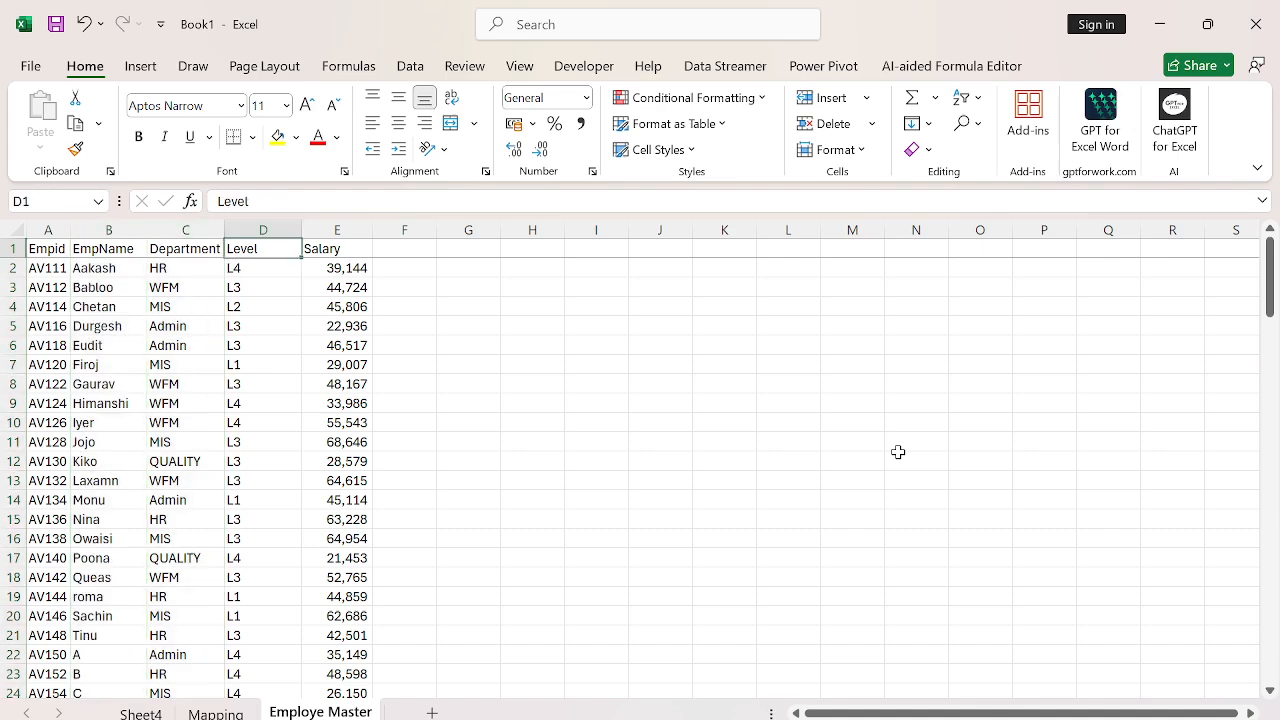
pyautogui.hotkey('ctrl', 'shift', 'Down')
pyautogui.press('Right')
pyautogui.hotkey('ctrl', 'shift', 'Down')
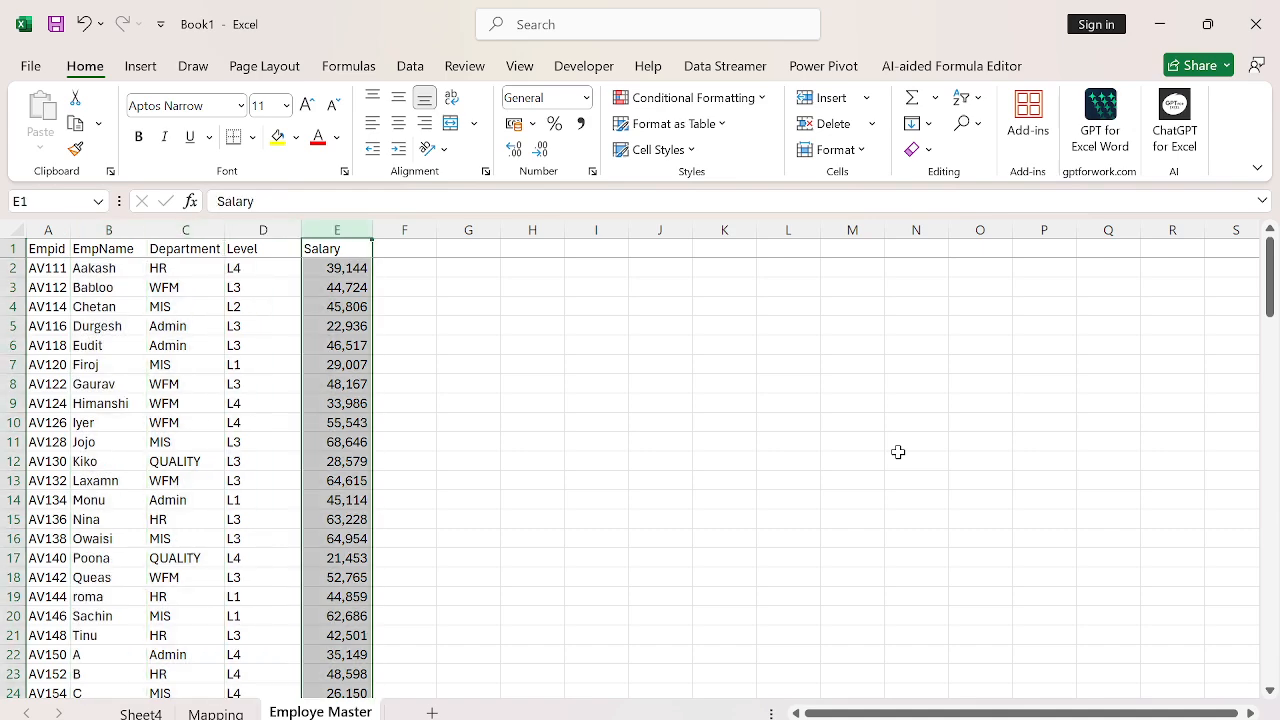
# - Review the UNQ keys and the Admin department and level combinations in the Ranges table on the Mapping sheet
pyautogui.hotkey('ctrl', 'pageup')
pyautogui.press('Left')
pyautogui.hotkey('shift', 'Right')
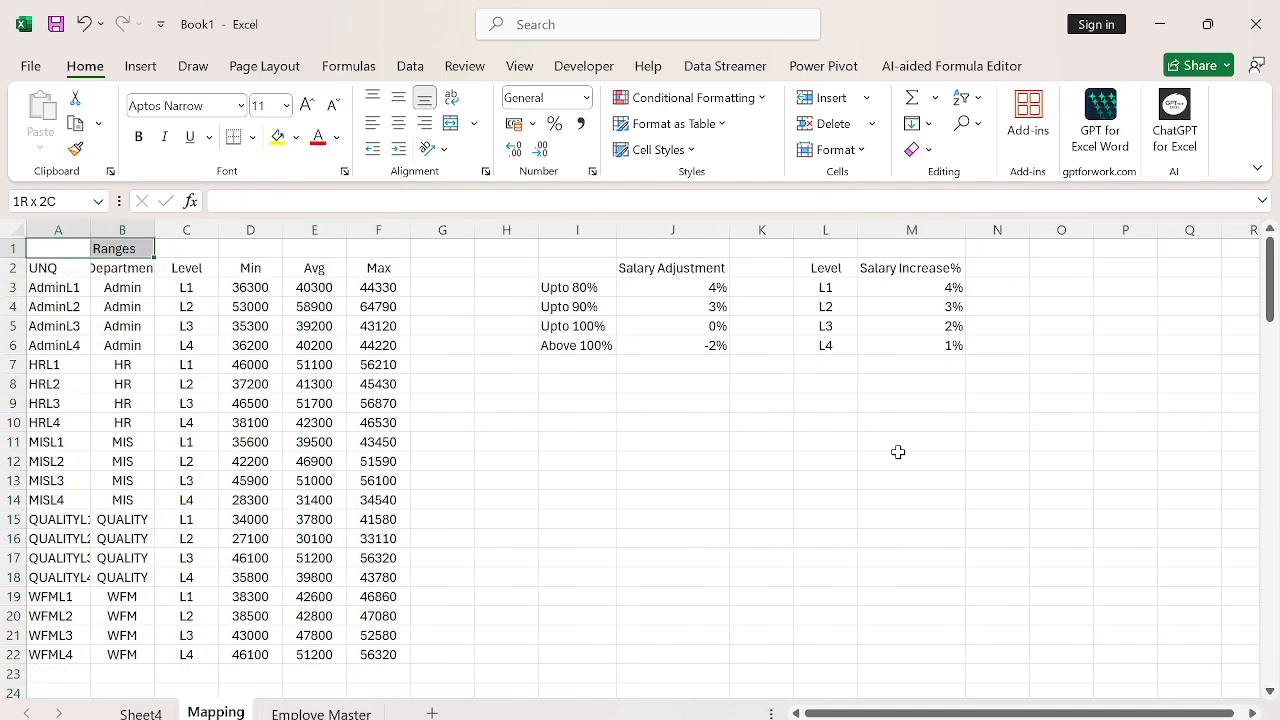
pyautogui.hotkey('ctrl', 'pagedown')
pyautogui.hotkey('ctrl', 'pageup')
pyautogui.press('Down')
pyautogui.press('Down')
pyautogui.hotkey('ctrl', 'space')
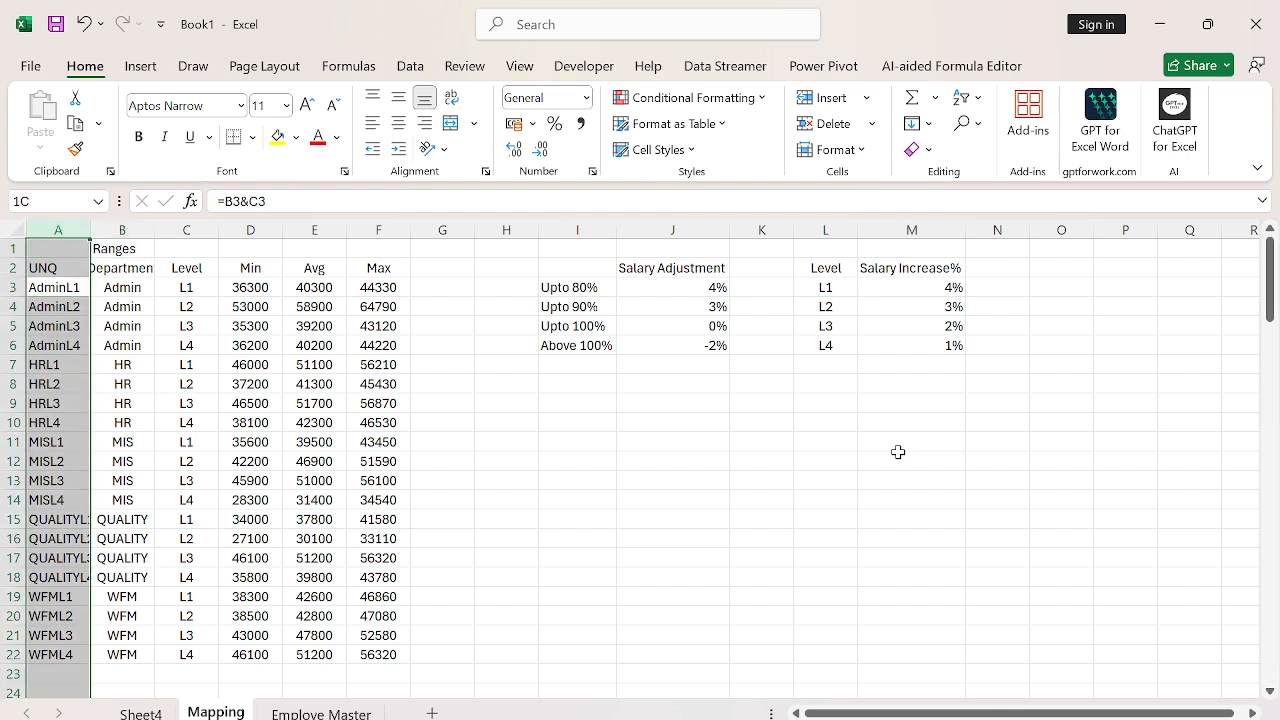
pyautogui.press('Right')
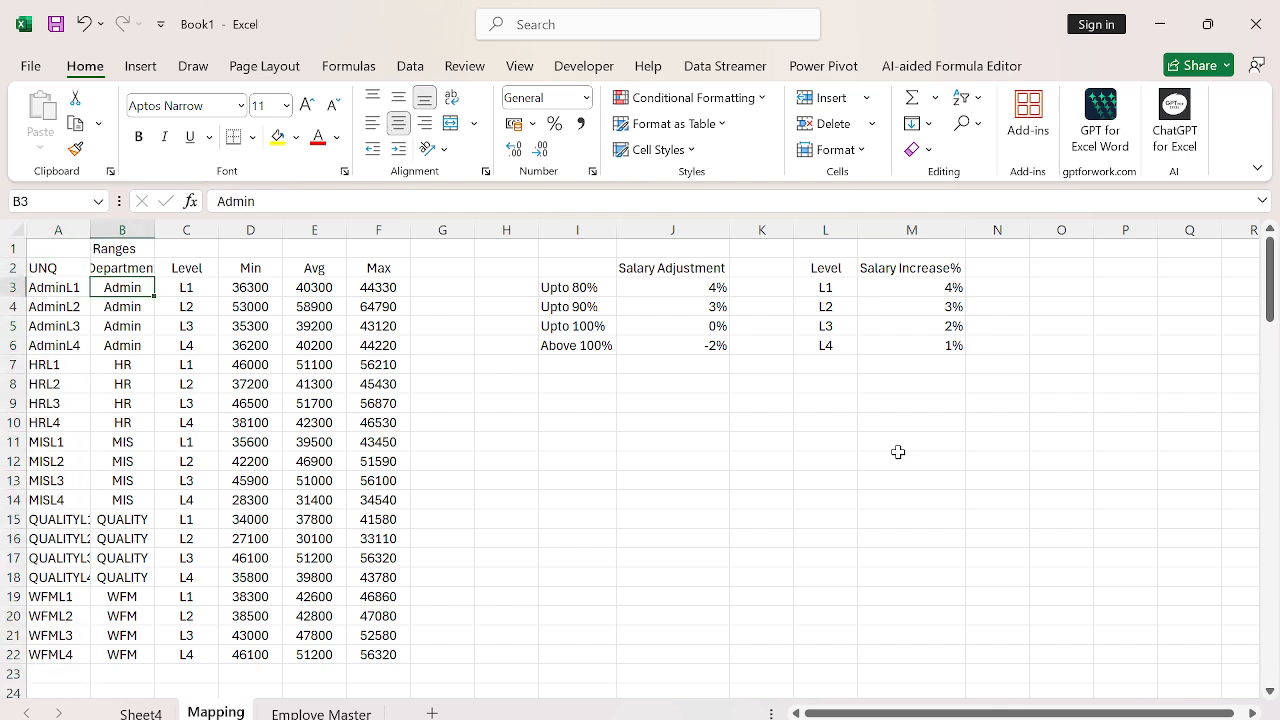
pyautogui.hotkey('shift', 'Down')
pyautogui.hotkey('shift', 'Down')
pyautogui.hotkey('shift', 'Down')
pyautogui.hotkey('shift', 'Right')
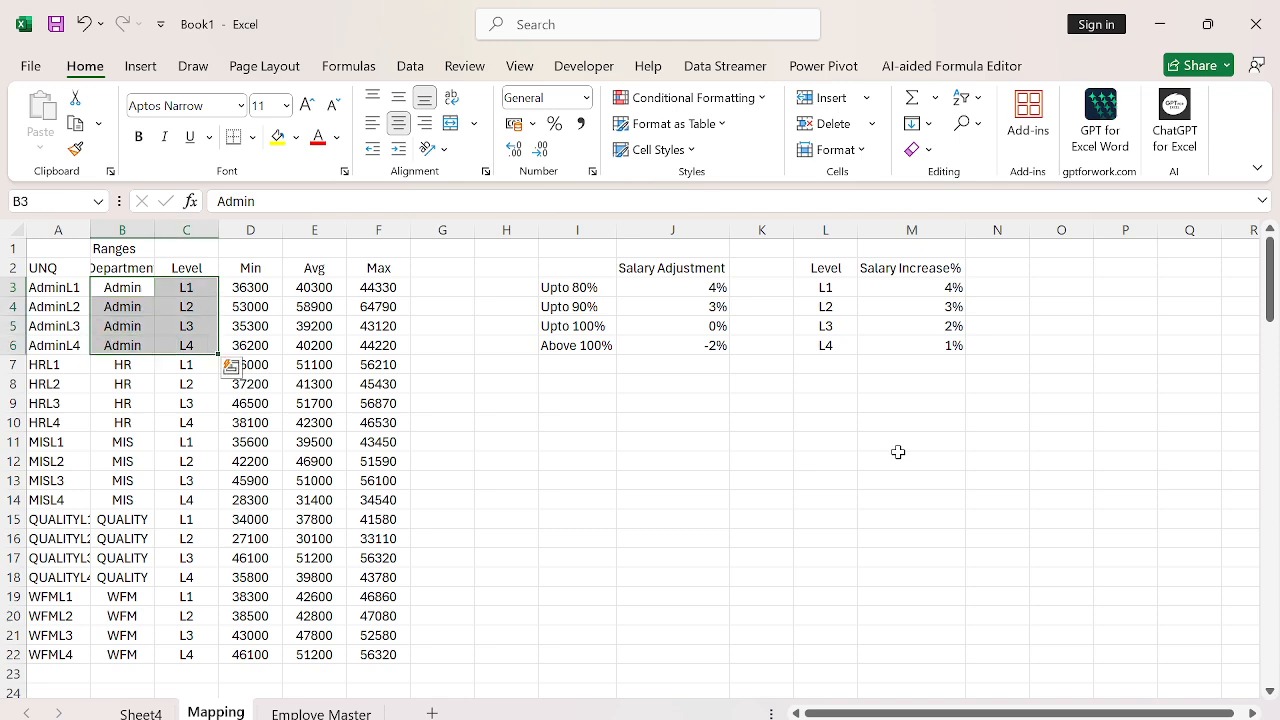
# - Examine the Min, Avg and Max salary ranges for the Admin levels and compare them from level to level
pyautogui.press('Right')
pyautogui.press('Right')
pyautogui.hotkey('shift', 'Right')
pyautogui.hotkey('shift', 'Right')
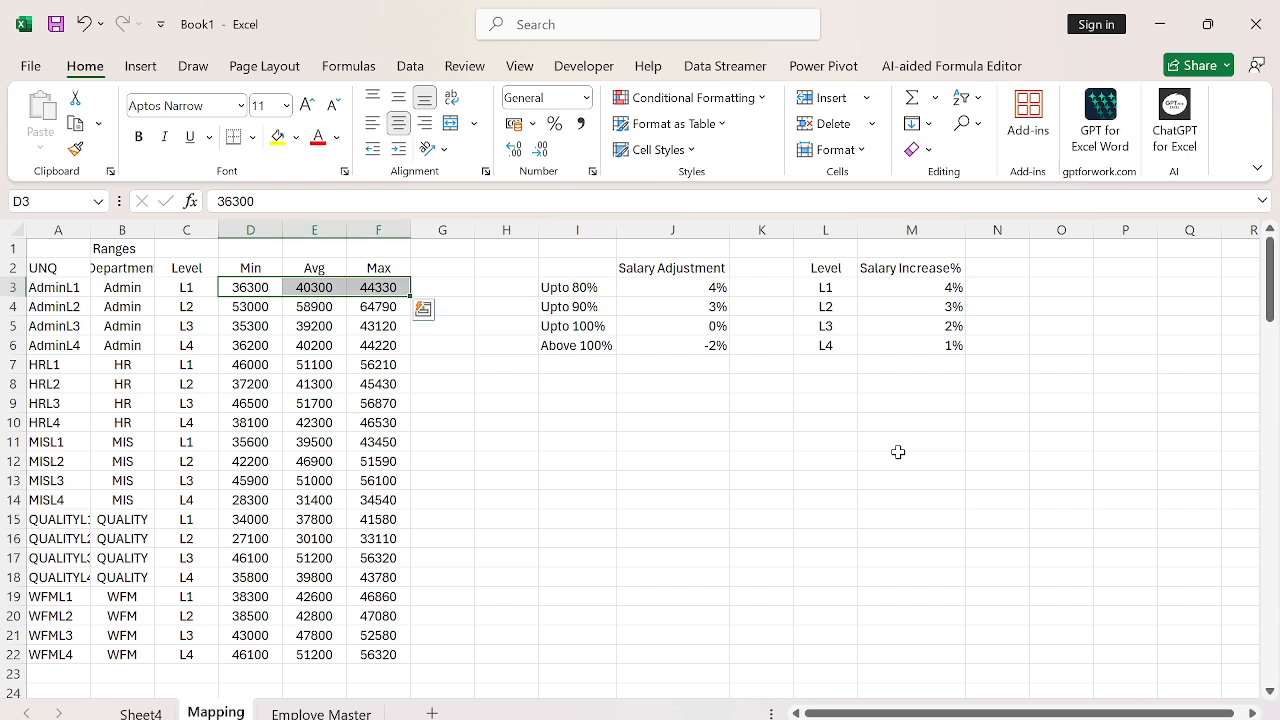
pyautogui.press('Left')
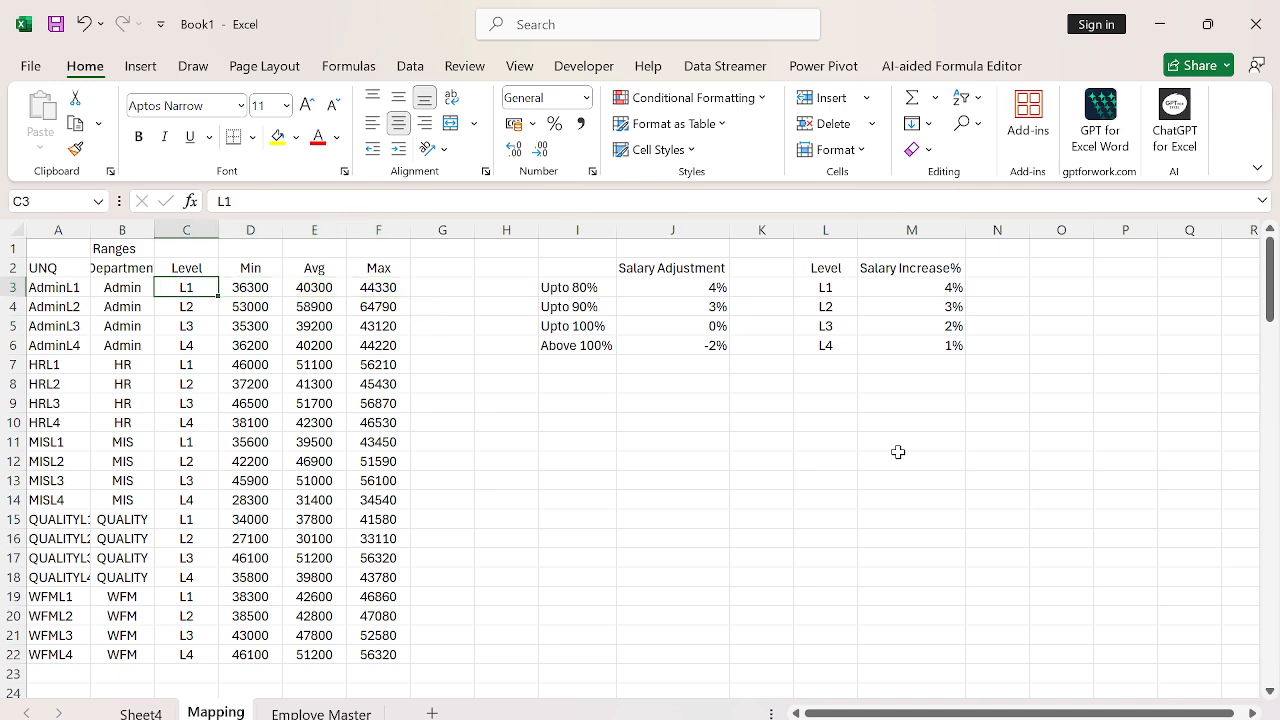
pyautogui.press('Right')
pyautogui.press('Left')
pyautogui.press('Left')
pyautogui.press('Right')
pyautogui.press('Right')
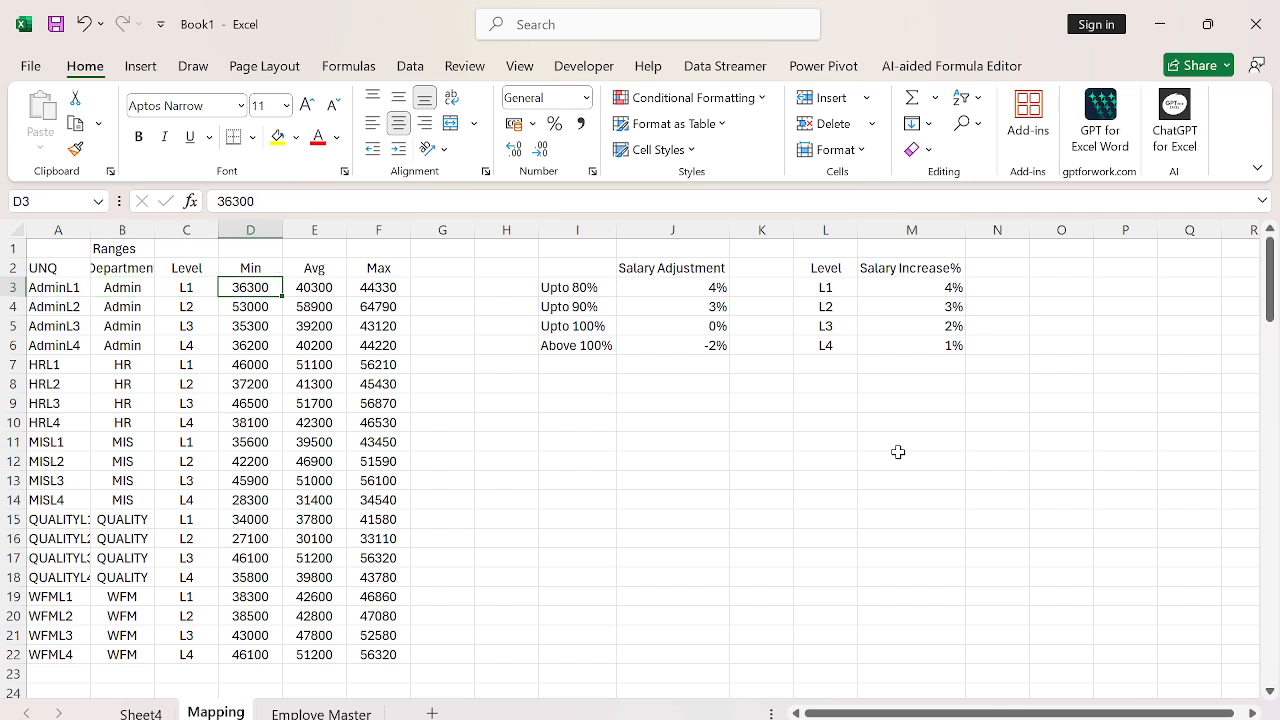
pyautogui.press('Right')
pyautogui.press('Right')
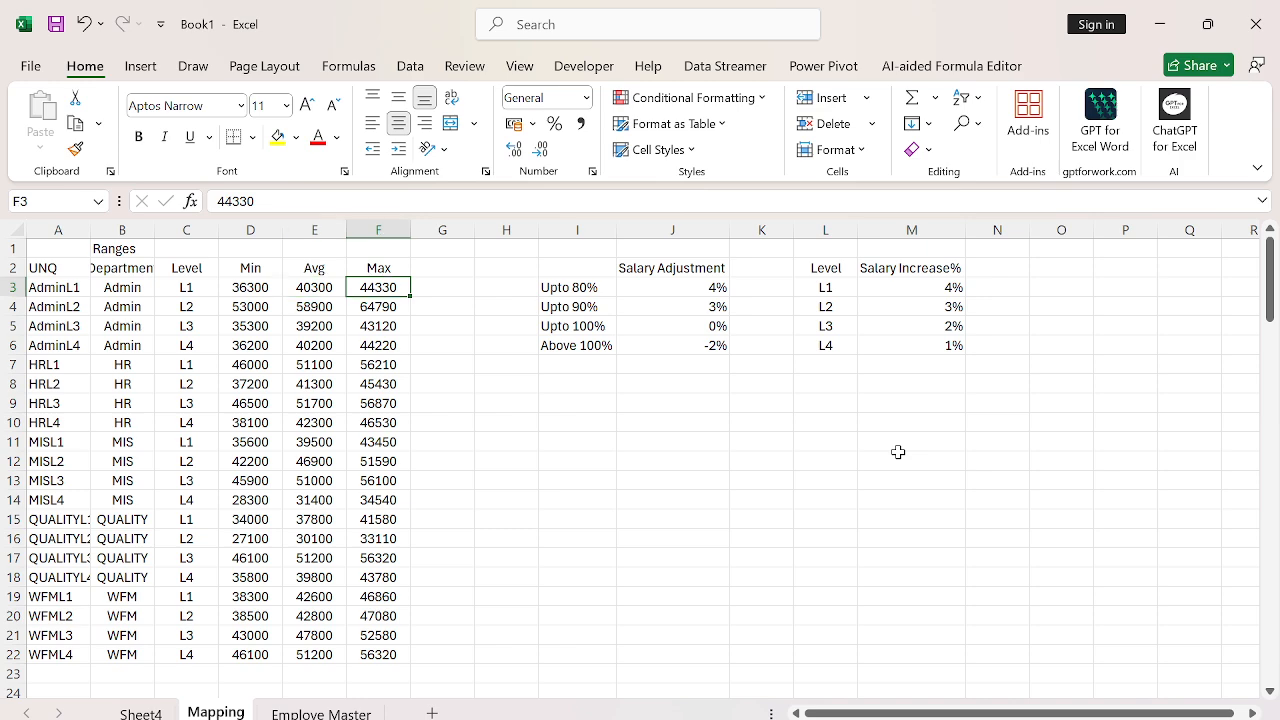
pyautogui.press('Left')
pyautogui.press('Down')
pyautogui.press('Left')
pyautogui.press('Left')
pyautogui.hotkey('ctrl', 'shift', 'Right')
pyautogui.press('Down')
pyautogui.hotkey('ctrl', 'shift', 'Right')
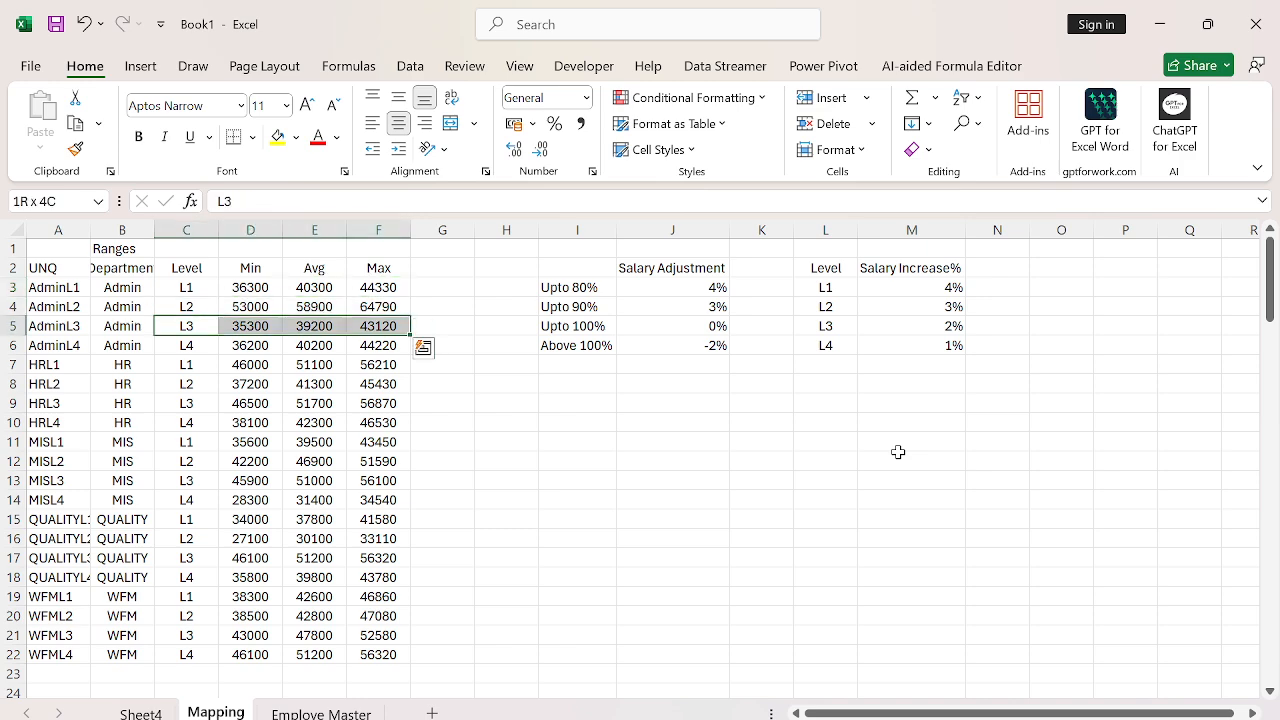
# - Enter the formula =D3*(1+5%) in D4 to calculate the Admin L2 minimum salary from L1
pyautogui.press('Right')
pyautogui.press('Up')
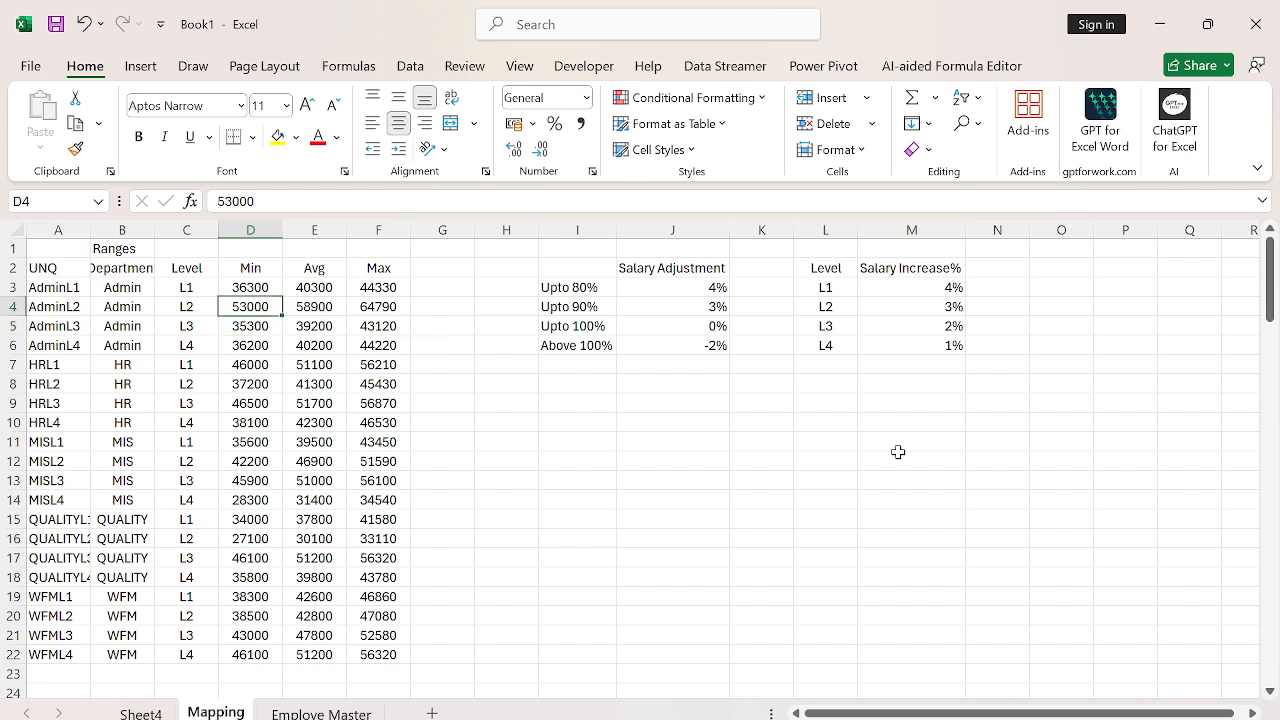
pyautogui.write('=')
pyautogui.press('Up')
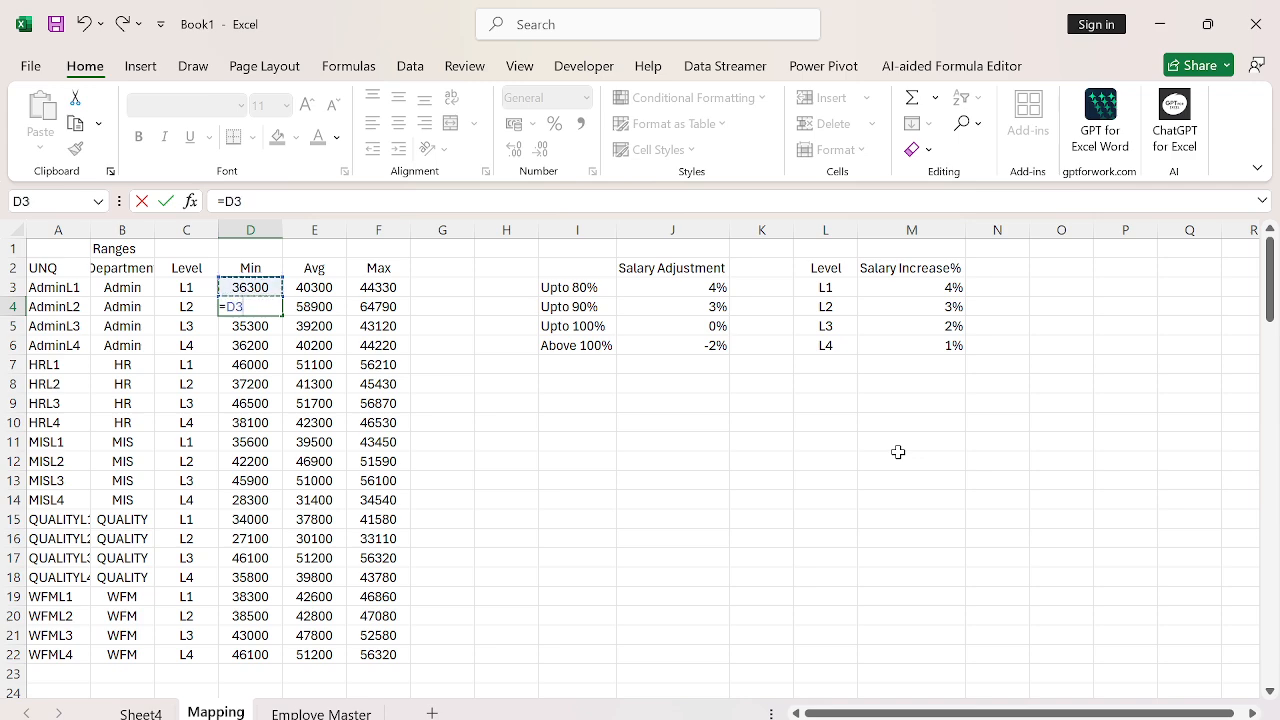
pyautogui.write('*')
pyautogui.write('5%')
pyautogui.press('BackSpace')
pyautogui.press('BackSpace')
pyautogui.write('1')
pyautogui.write('(1+')
pyautogui.press('Up')
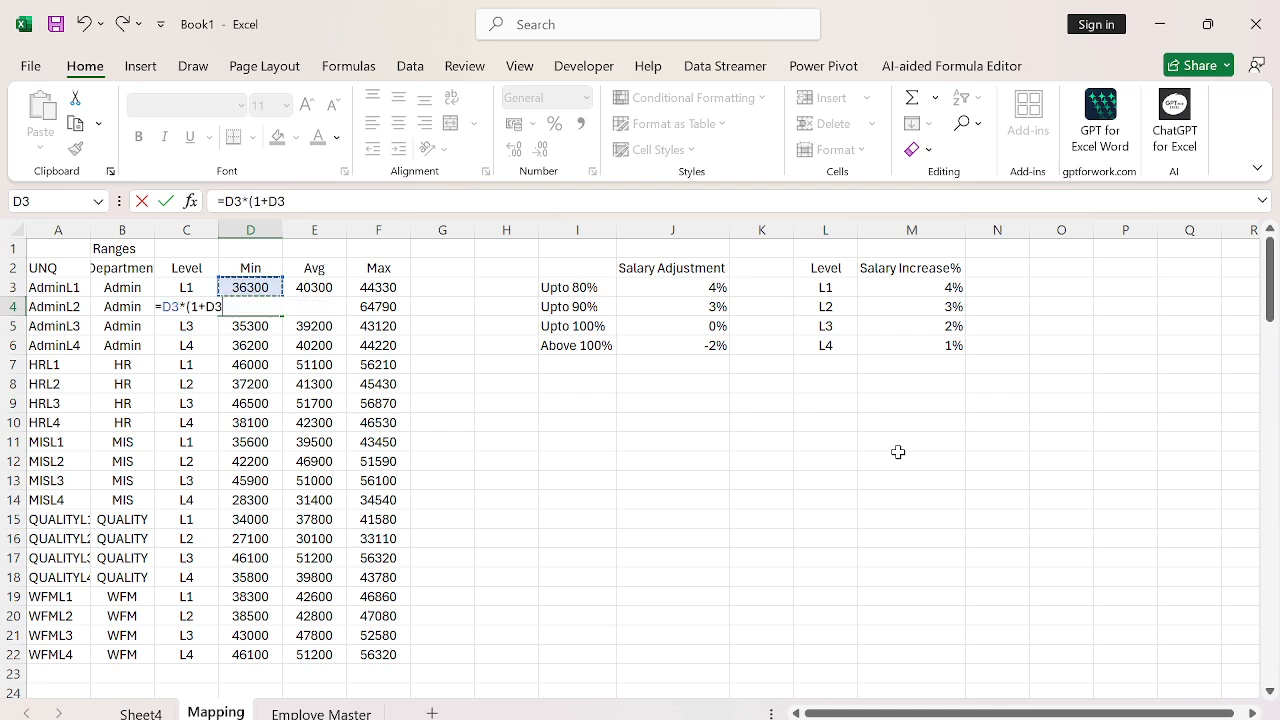
pyautogui.press('BackSpace')
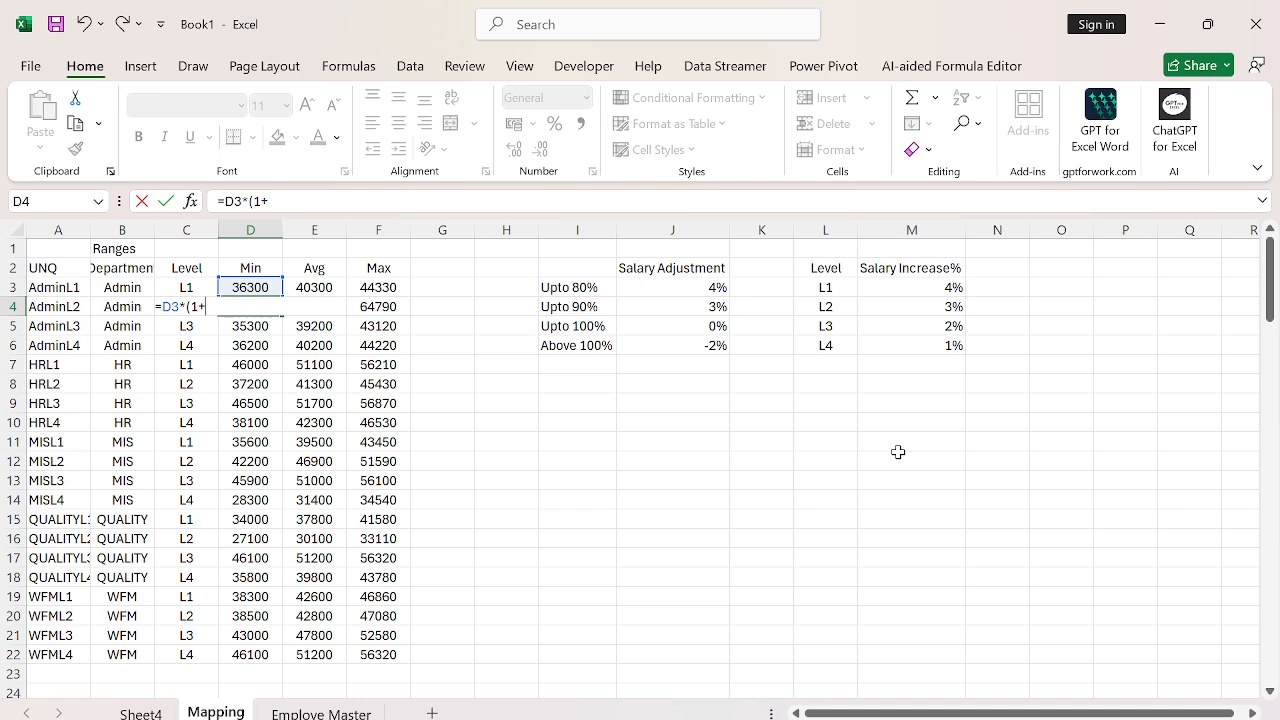
pyautogui.write('5%)')
pyautogui.press('Return')
# - Copy the 5% increase formula from D4 into E4 and F4 for the Avg and Max salaries
pyautogui.press('Up')
pyautogui.hotkey('ctrl', 'c')
pyautogui.press('Right')
pyautogui.press('Right')
pyautogui.hotkey('ctrl', 'v')
pyautogui.press('Left')
pyautogui.hotkey('ctrl', 'v')
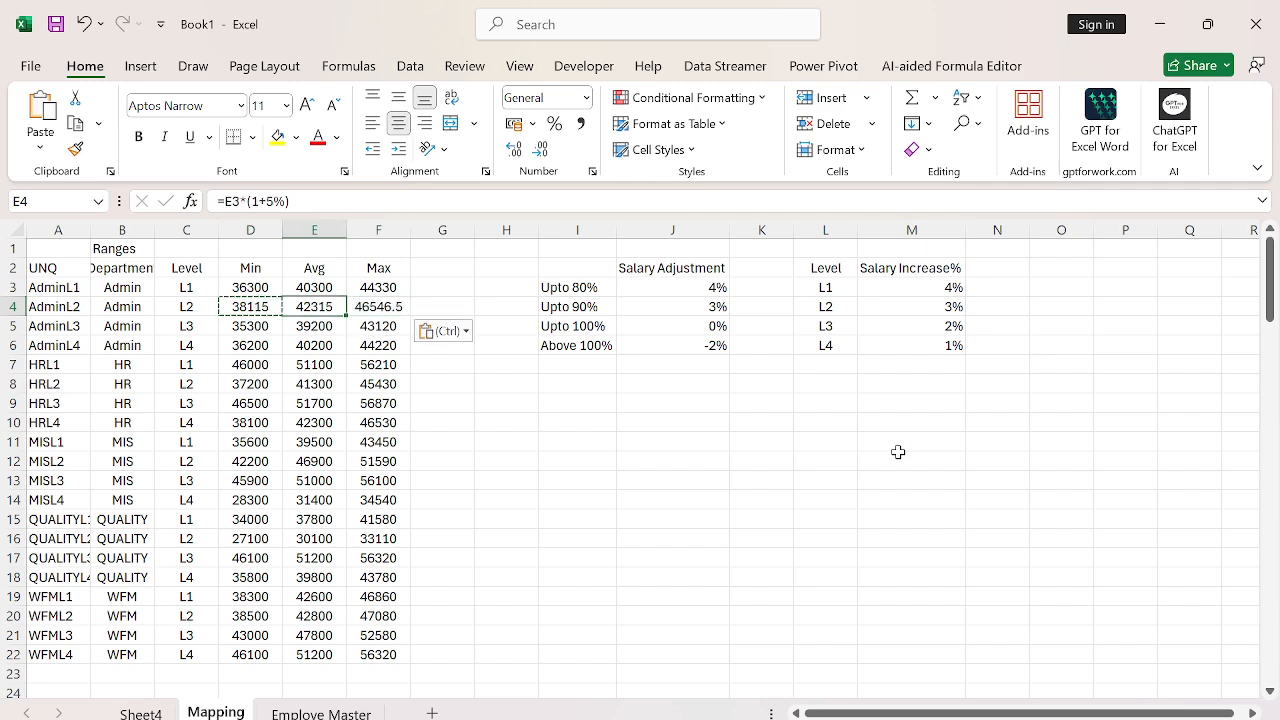
# - Fill the 5% increase formulas in D4:F4 down through row 6
pyautogui.press('Left')
pyautogui.hotkey('shift', 'Right')
pyautogui.hotkey('shift', 'Right')
pyautogui.hotkey('shift', 'Down')
pyautogui.hotkey('shift', 'Down')
pyautogui.hotkey('ctrl', 'd')
pyautogui.press('Up')
pyautogui.press('Down')
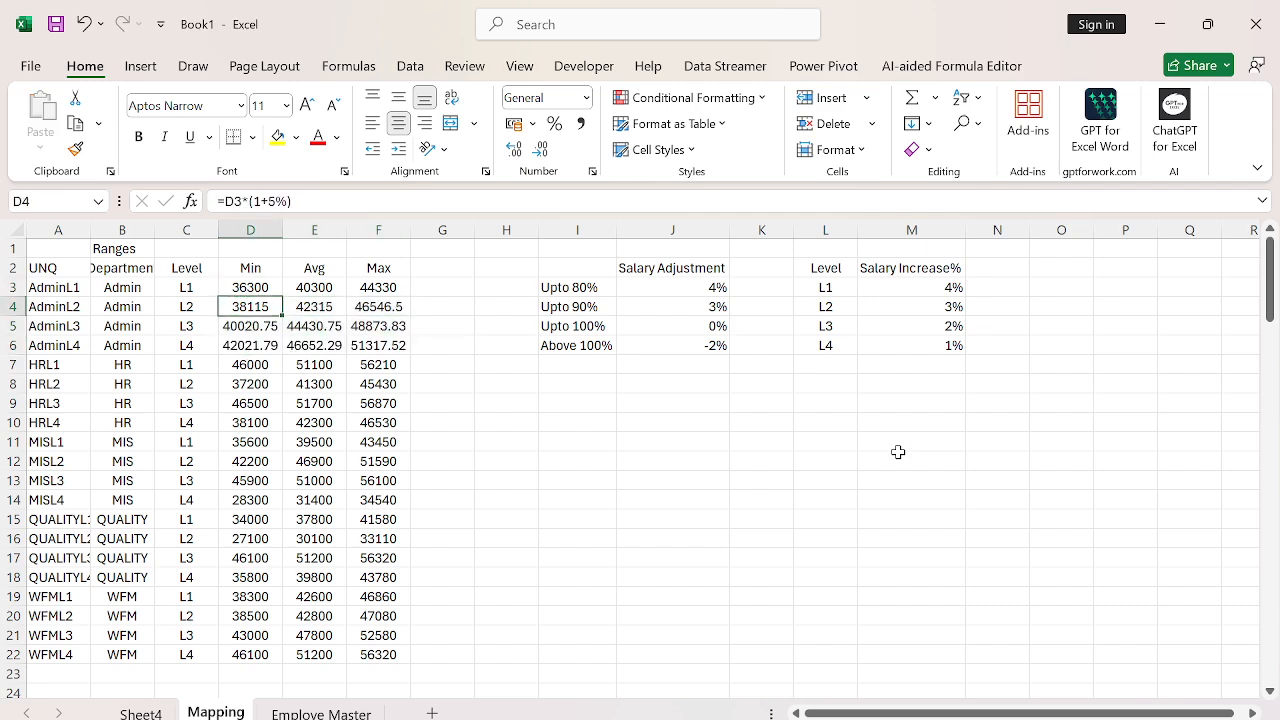
# - Check the cell references of the Admin L3 formulas in D5, E5 and F5
pyautogui.press('Down')
pyautogui.press('F2')
pyautogui.press('Escape')
pyautogui.press('Right')
pyautogui.press('F2')
pyautogui.press('Escape')
pyautogui.press('Right')
pyautogui.press('F2')
pyautogui.press('Escape')
pyautogui.press('Left')
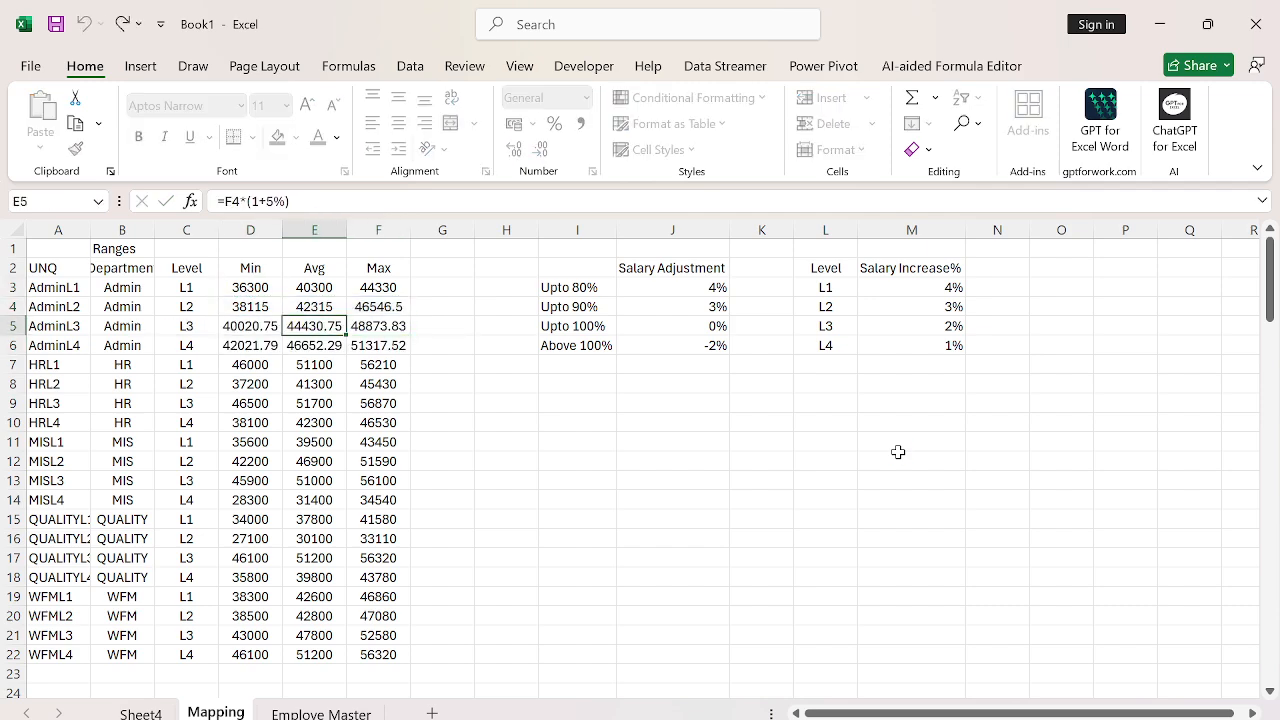
# - Wrap the D4 formula in ROUND with -2 digits, making it =ROUND(D3*(1+5%),-2)
pyautogui.press('Left')
pyautogui.press('Up')
pyautogui.press('F2')
pyautogui.press('Home')
pyautogui.press('Right')
pyautogui.write('ROUND(')
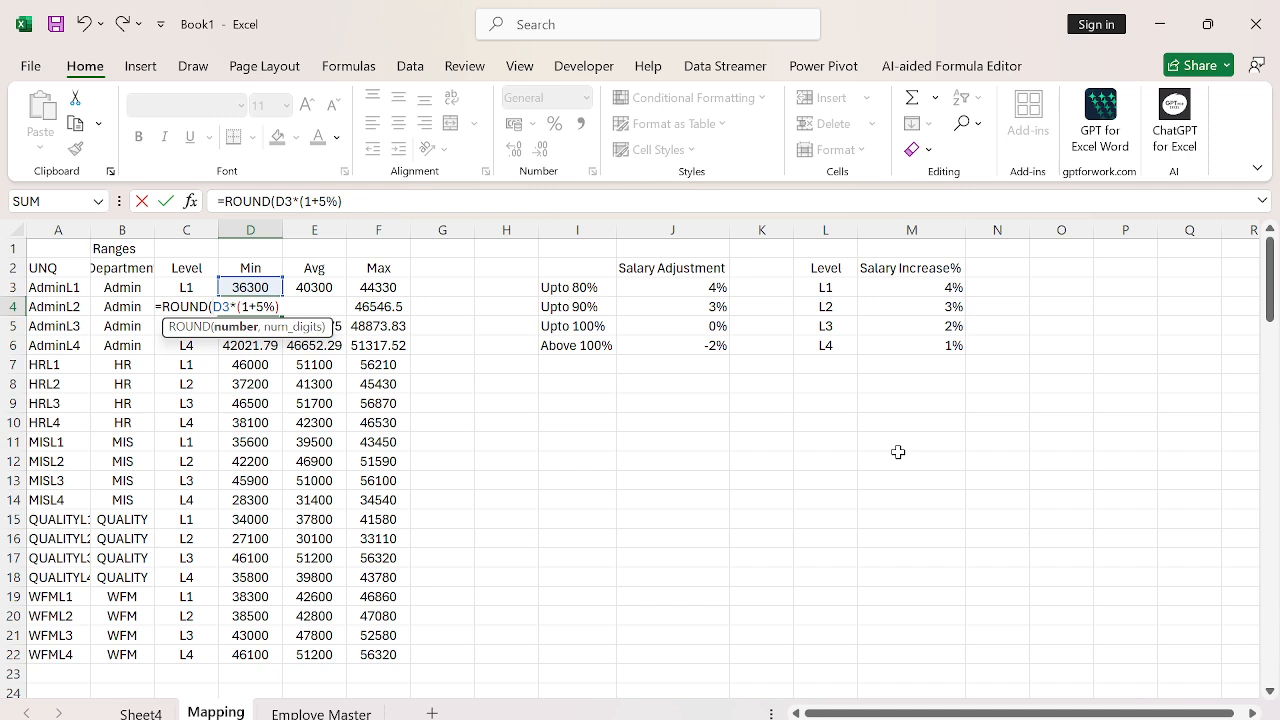
pyautogui.press('End')
pyautogui.write(',-2)')
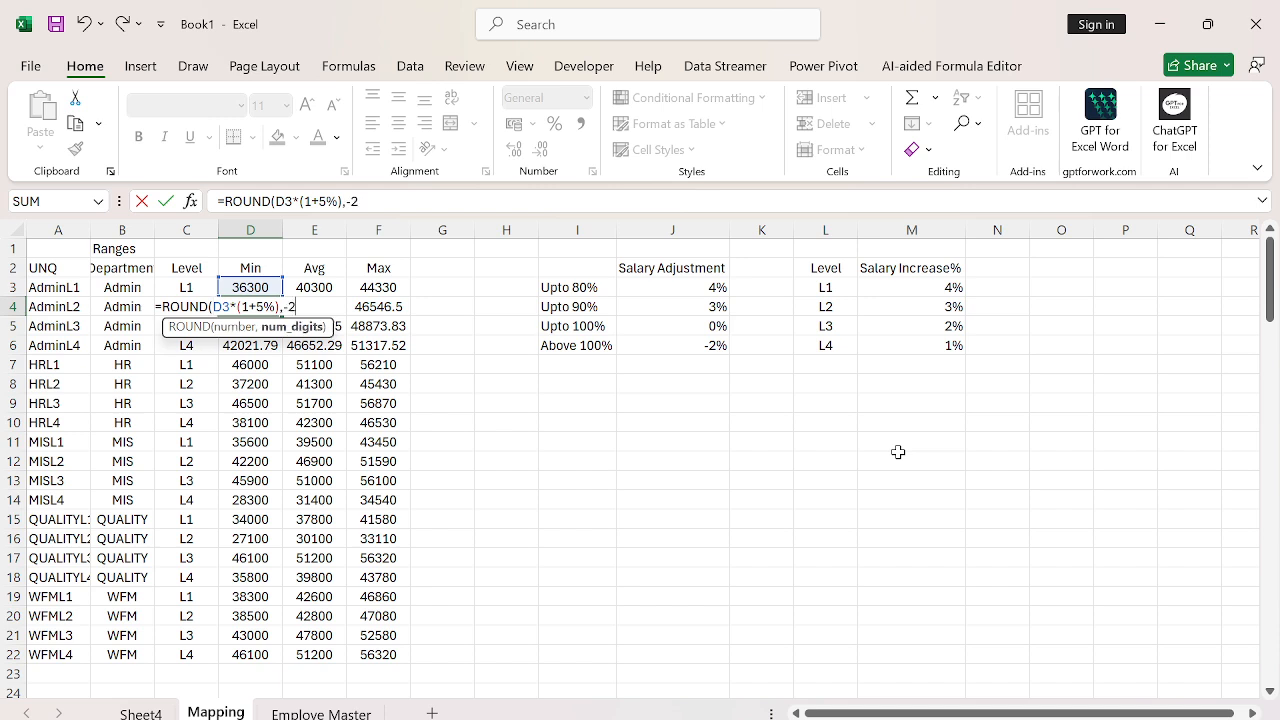
pyautogui.press('Return')
# - Fill the ROUND formula from D4 across to F4 and down through row 6
pyautogui.press('Up')
pyautogui.hotkey('shift', 'Right')
pyautogui.hotkey('shift', 'Right')
pyautogui.hotkey('ctrl', 'r')
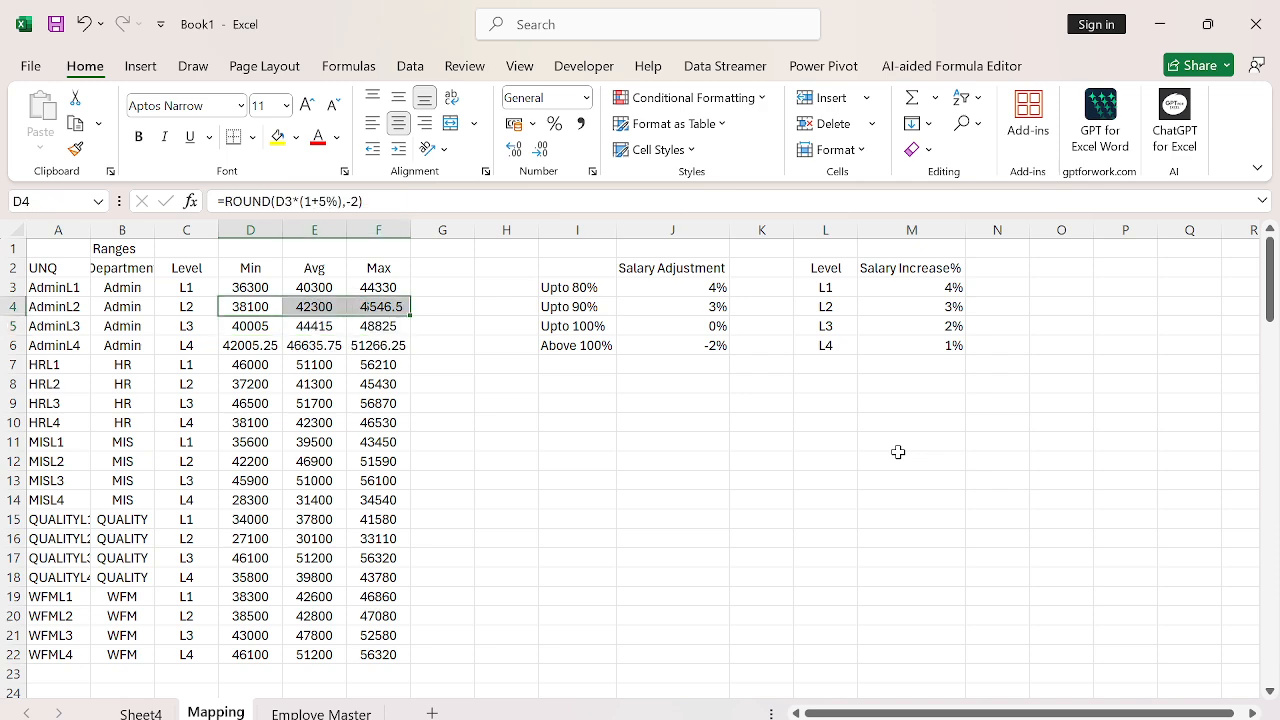
pyautogui.hotkey('shift', 'Down')
pyautogui.hotkey('shift', 'Down')
pyautogui.hotkey('ctrl', 'd')
pyautogui.press('Up')
pyautogui.press('Down')
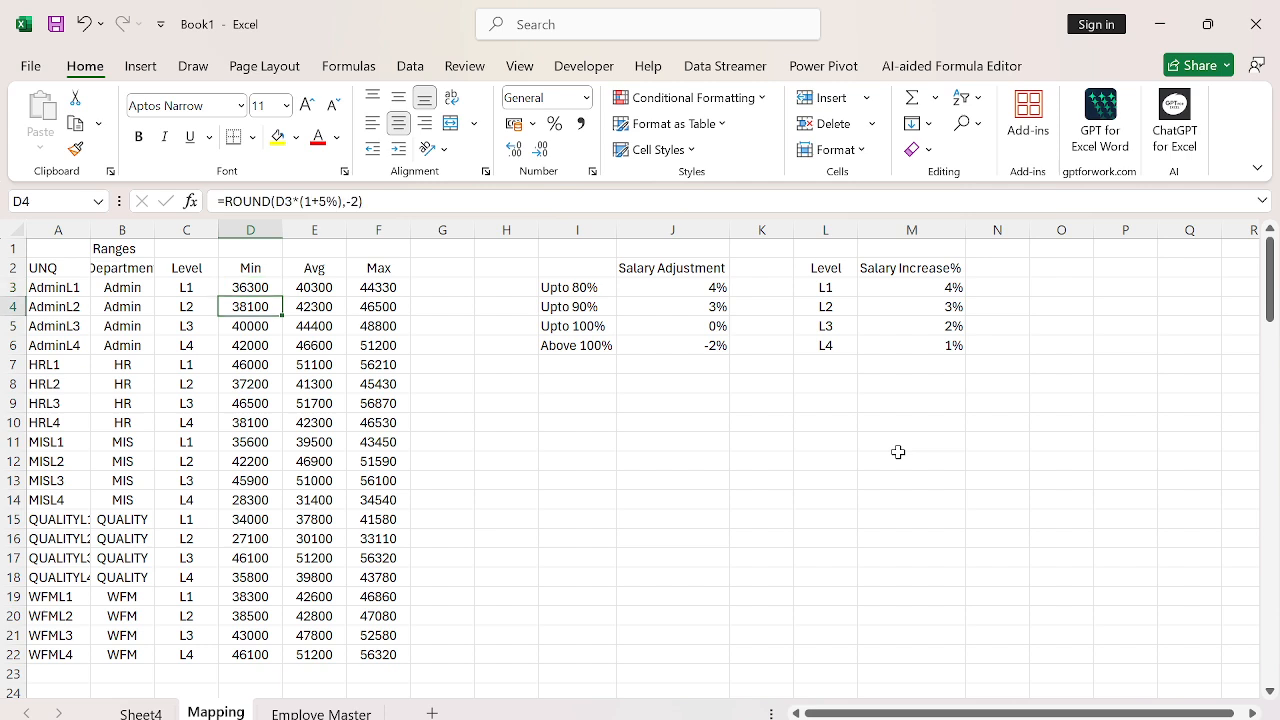
# - Copy the Admin L2 to L4 formulas in D4:F6 to the HR L2 to L4 rows, starting at D8
pyautogui.hotkey('shift', 'Right')
pyautogui.hotkey('shift', 'Right')
pyautogui.hotkey('shift', 'Down')
pyautogui.hotkey('shift', 'Down')
pyautogui.hotkey('ctrl', 'c')
pyautogui.press('Down')
pyautogui.press('Down')
pyautogui.press('Down')
pyautogui.press('Down')
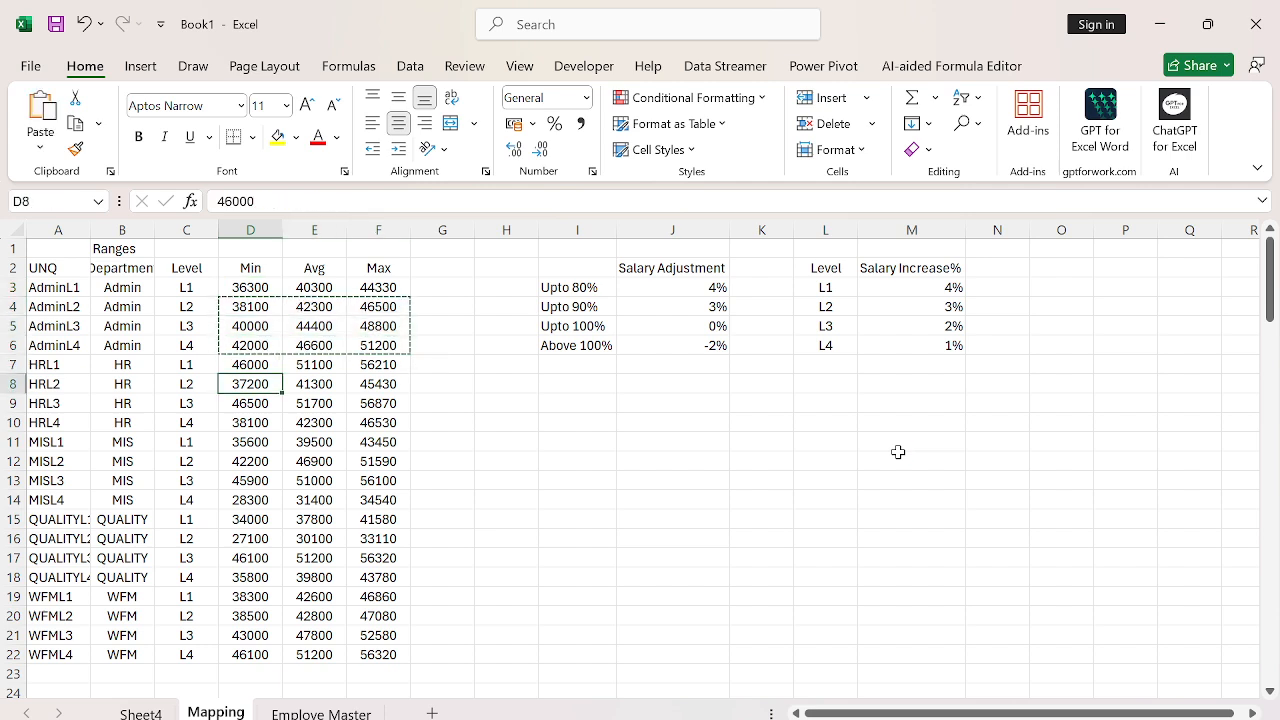
pyautogui.hotkey('ctrl', 'v')
# - Paste the copied range formulas into the L2 to L4 rows of MIS at D12 and QUALITY at D16
pyautogui.press('Down')
pyautogui.press('Down')
pyautogui.press('Down')
pyautogui.press('Down')
pyautogui.hotkey('ctrl', 'v')
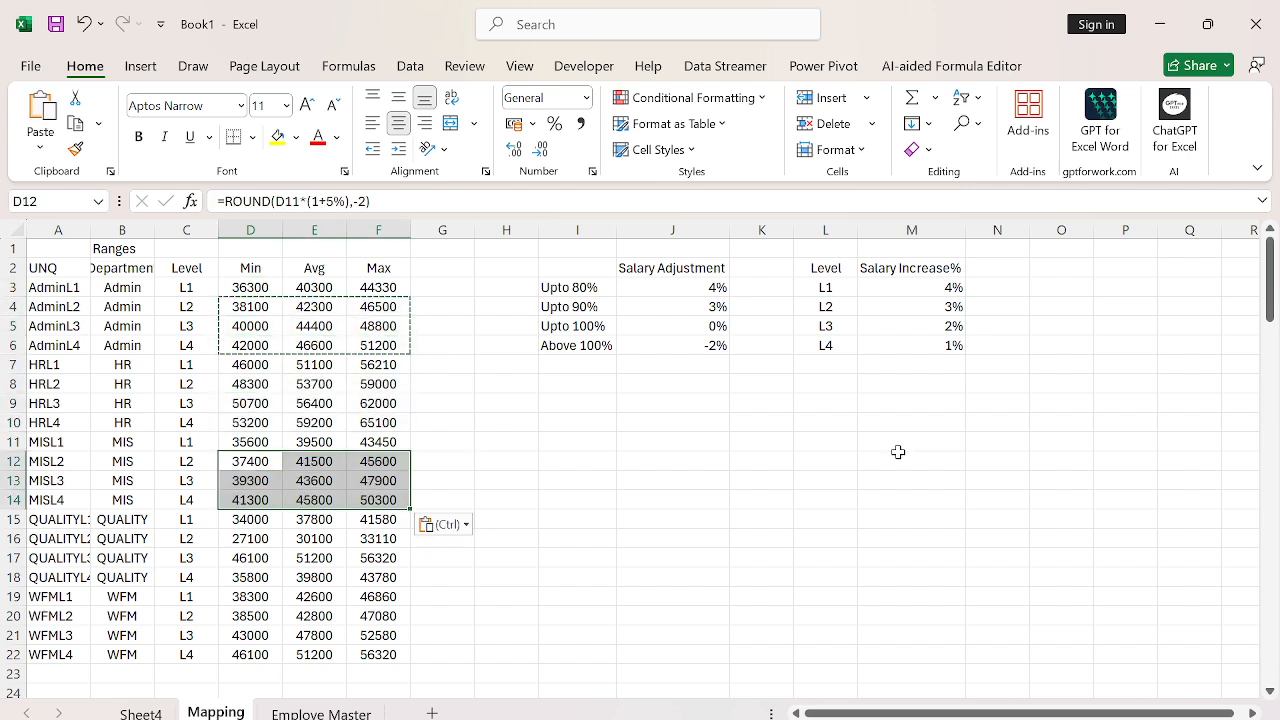
pyautogui.press('Down')
pyautogui.press('Down')
pyautogui.press('Down')
pyautogui.press('Down')
pyautogui.hotkey('ctrl', 'v')
# - Paste the copied range formulas into the WFM L2 to L4 rows, starting at D20, and end the copy mode
pyautogui.press('Down')
pyautogui.press('Down')
pyautogui.press('Down')
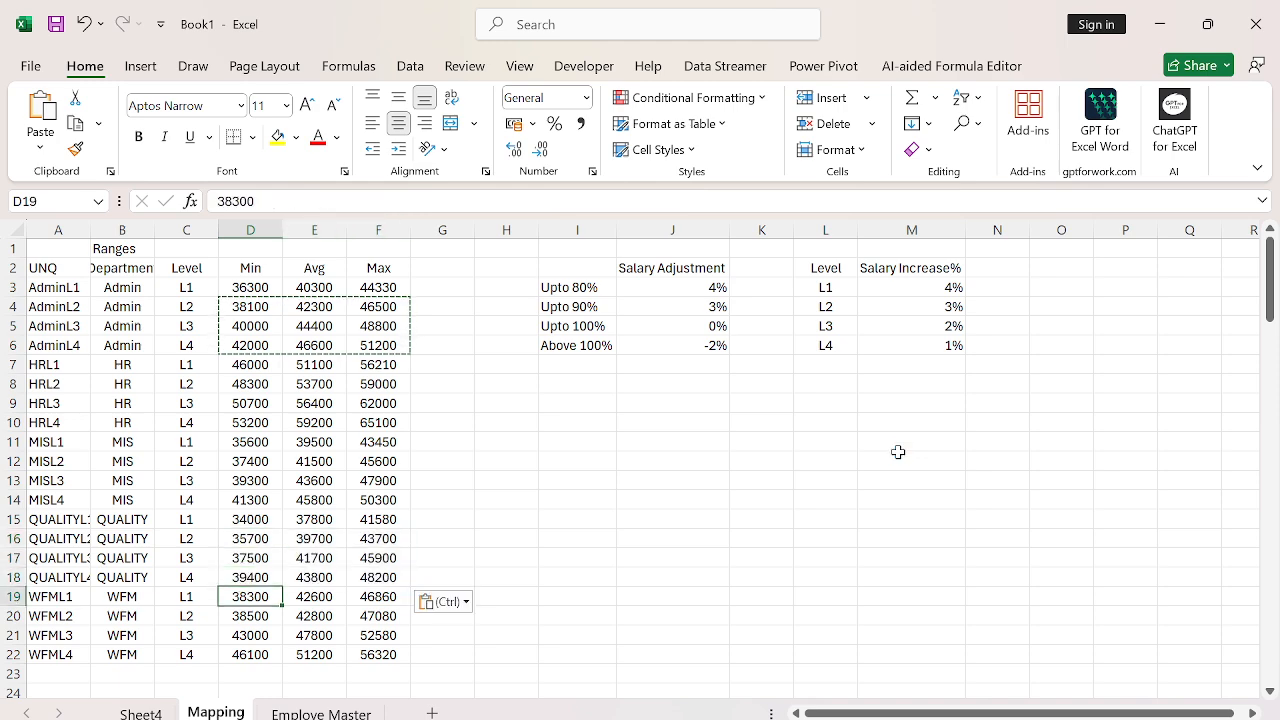
pyautogui.press('Down')
pyautogui.hotkey('ctrl', 'v')
pyautogui.press('Escape')
# - Review the Admin rows B3:F6 with their levels and the updated Min, Avg and Max ranges
pyautogui.hotkey('ctrl', 'Up')
pyautogui.press('Left')
pyautogui.press('Down')
pyautogui.press('Left')
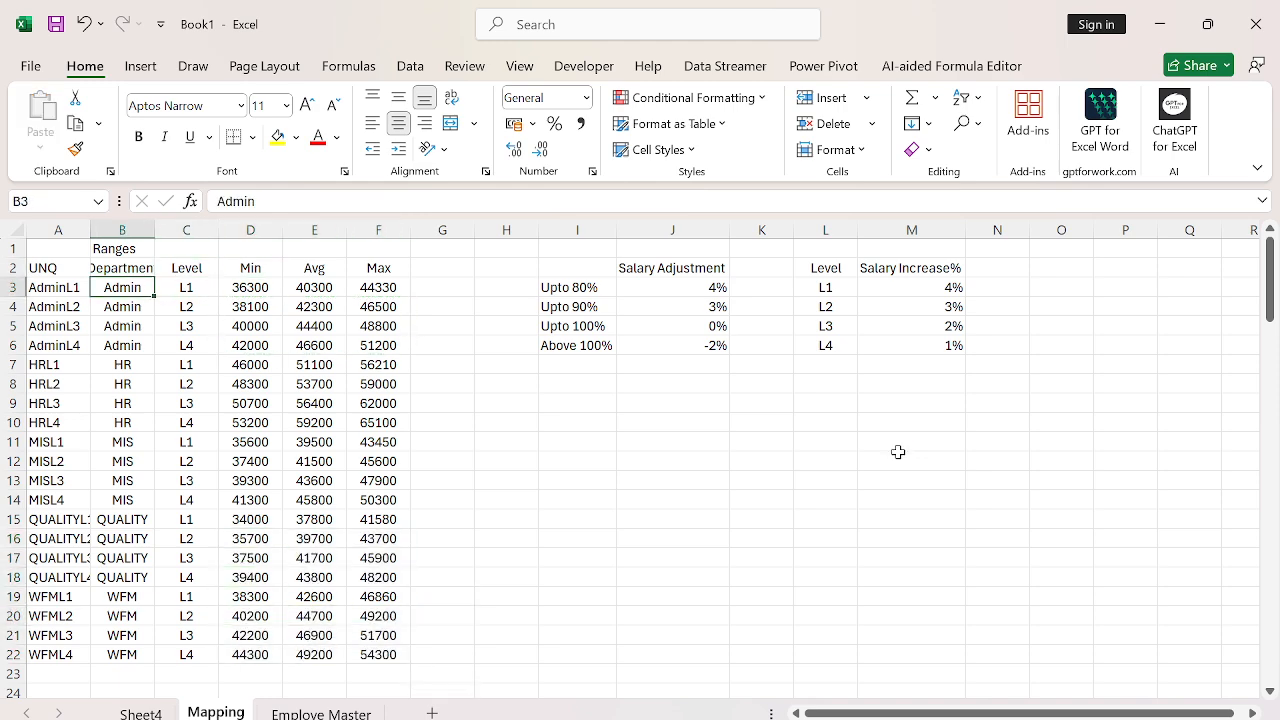
pyautogui.hotkey('shift', 'Down')
pyautogui.hotkey('shift', 'Down')
pyautogui.hotkey('shift', 'Down')
pyautogui.hotkey('shift', 'Right')
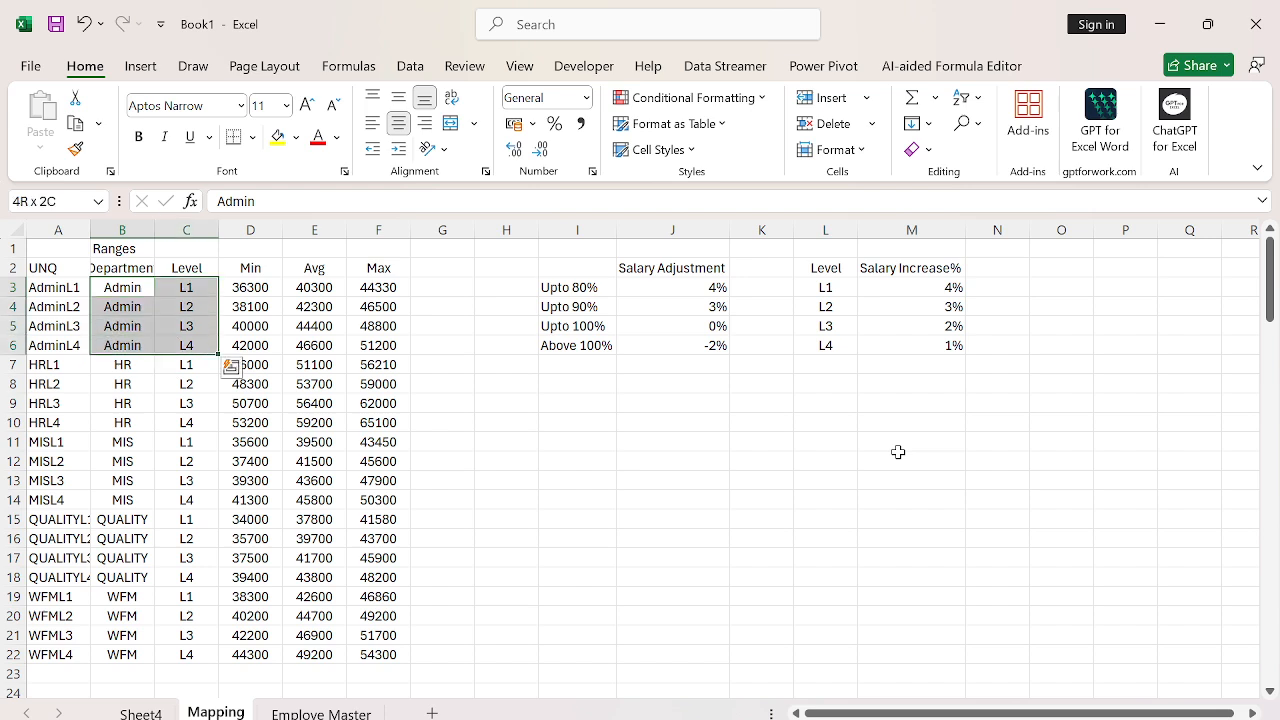
pyautogui.hotkey('shift', 'Right')
pyautogui.hotkey('shift', 'Right')
pyautogui.hotkey('shift', 'Right')
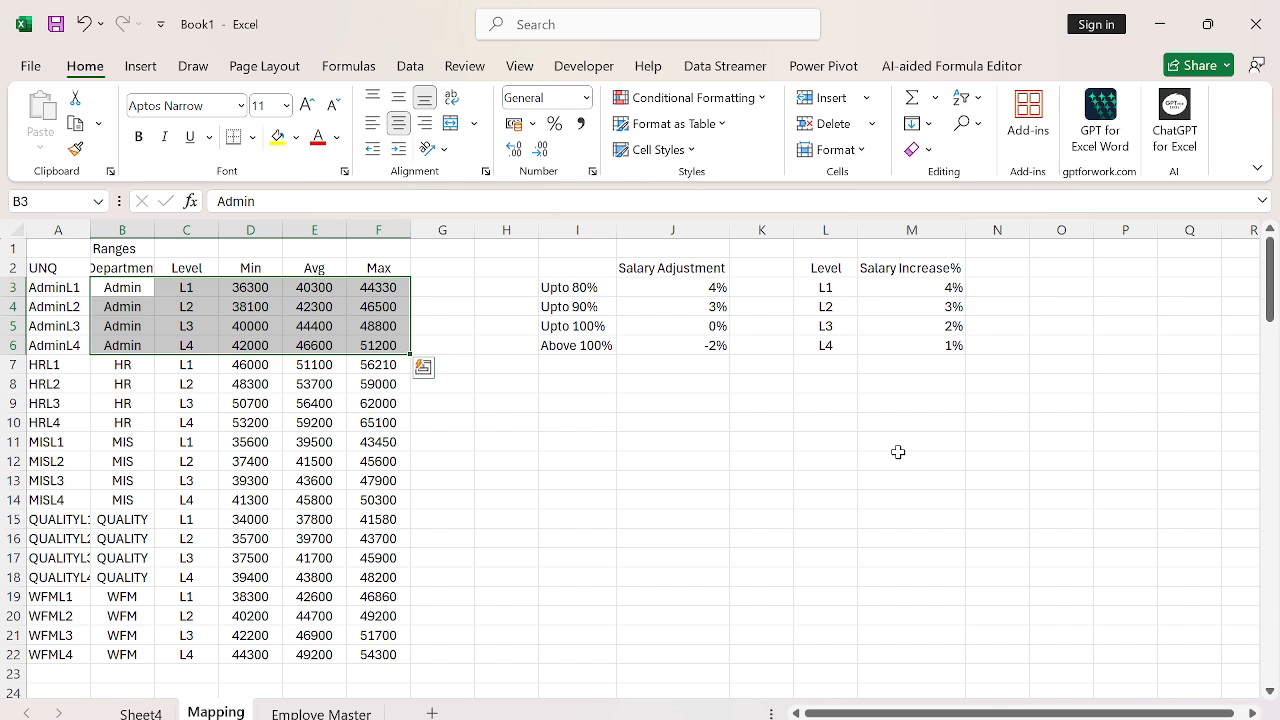
# - Review the Salary Adjustment bands and the Salary Increase% values by level
pyautogui.press('Right')
pyautogui.hotkey('ctrl', 'Right')
pyautogui.hotkey('ctrl', 'Right')
pyautogui.hotkey('shift', 'Right')
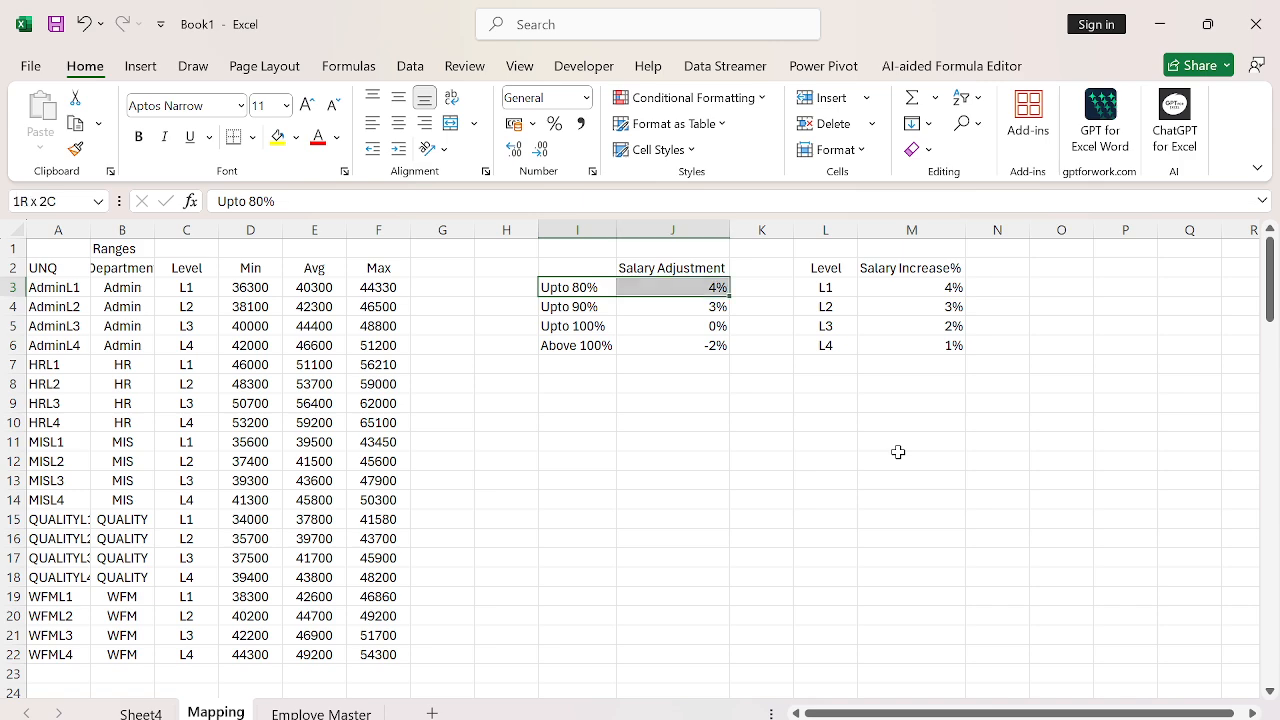
pyautogui.press('Right')
pyautogui.hotkey('ctrl', 'Right')
pyautogui.hotkey('shift', 'Right')
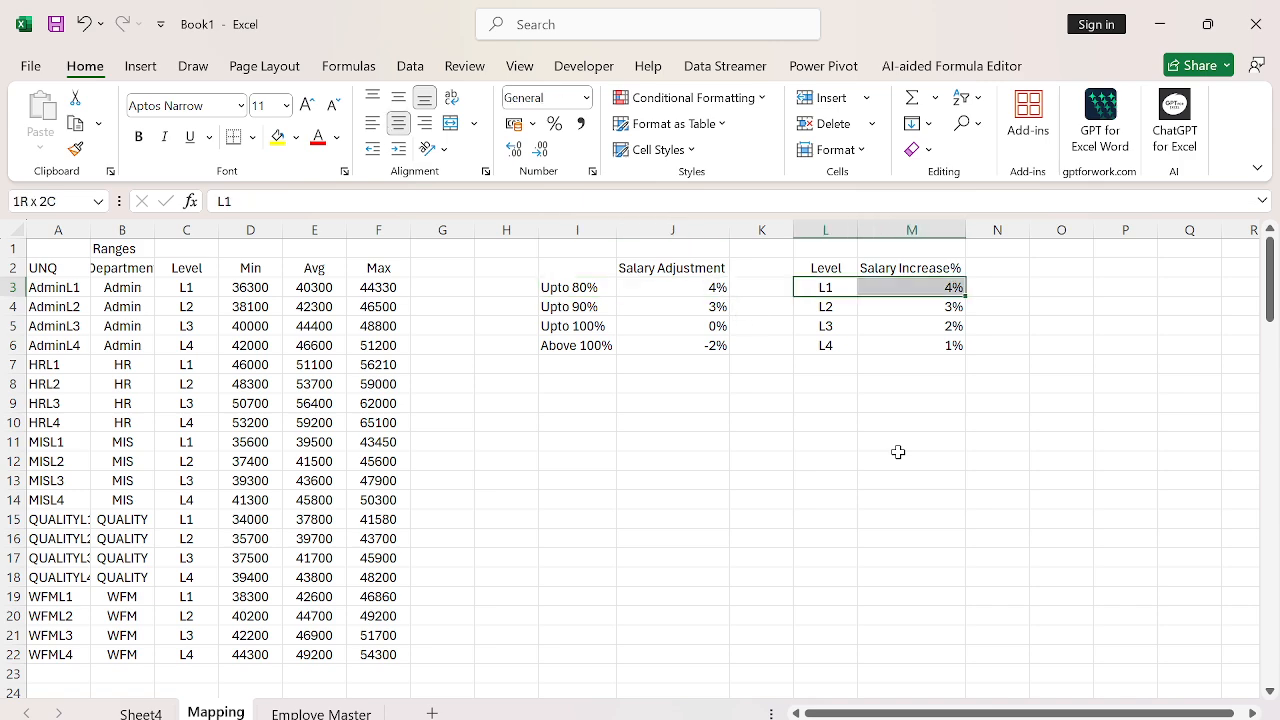
pyautogui.hotkey('ctrl', 'shift', 'Down')
# - Center-align the whole Salary Increase% column M
pyautogui.press('Right')
pyautogui.press('Left')
pyautogui.press('Right')
pyautogui.press('Up')
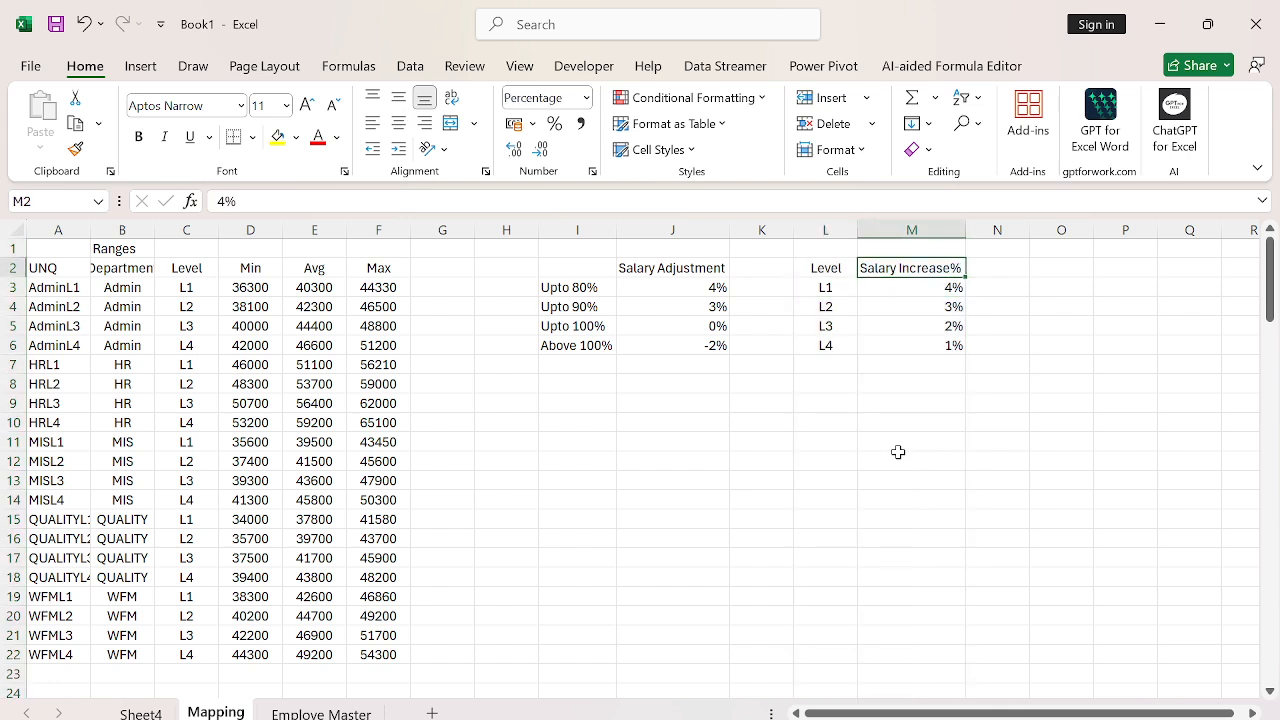
pyautogui.hotkey('ctrl', 'space')
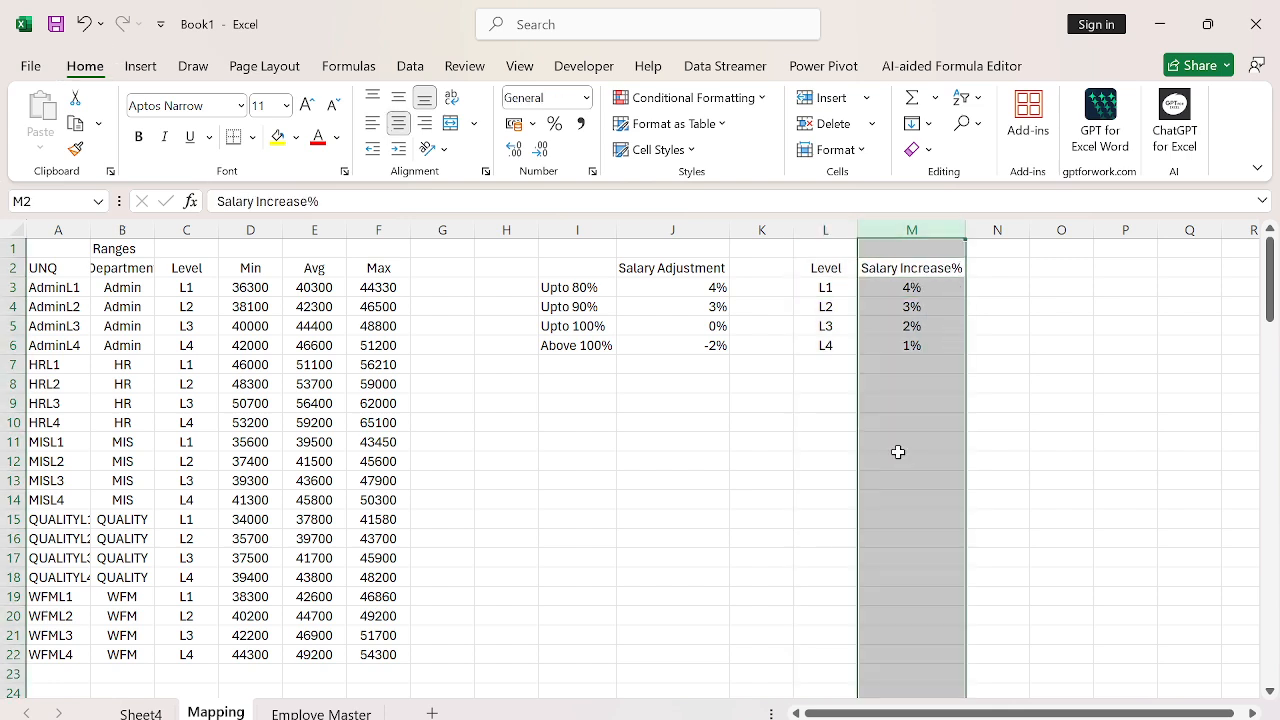
pyautogui.press('Left')
pyautogui.press('Down')
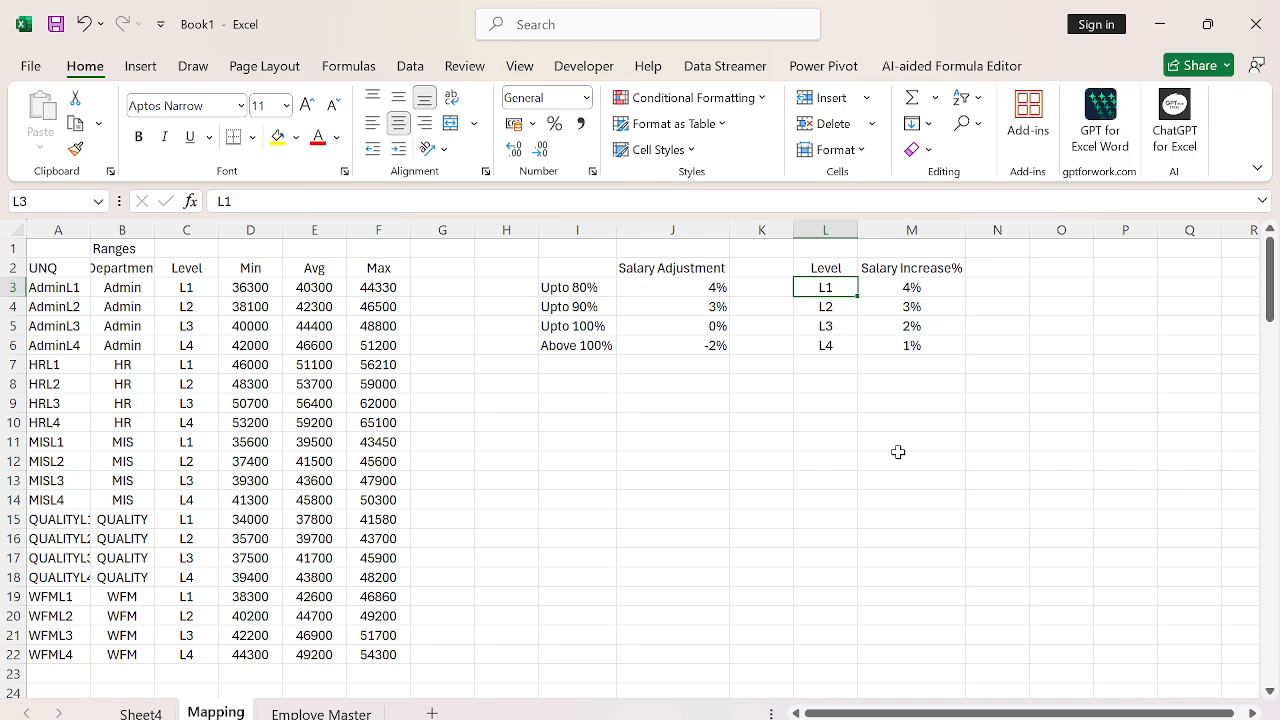
# - Review the Salary Increase% value mapped to each level, L1 to L4, in L3:M6
pyautogui.hotkey('shift', 'Right')
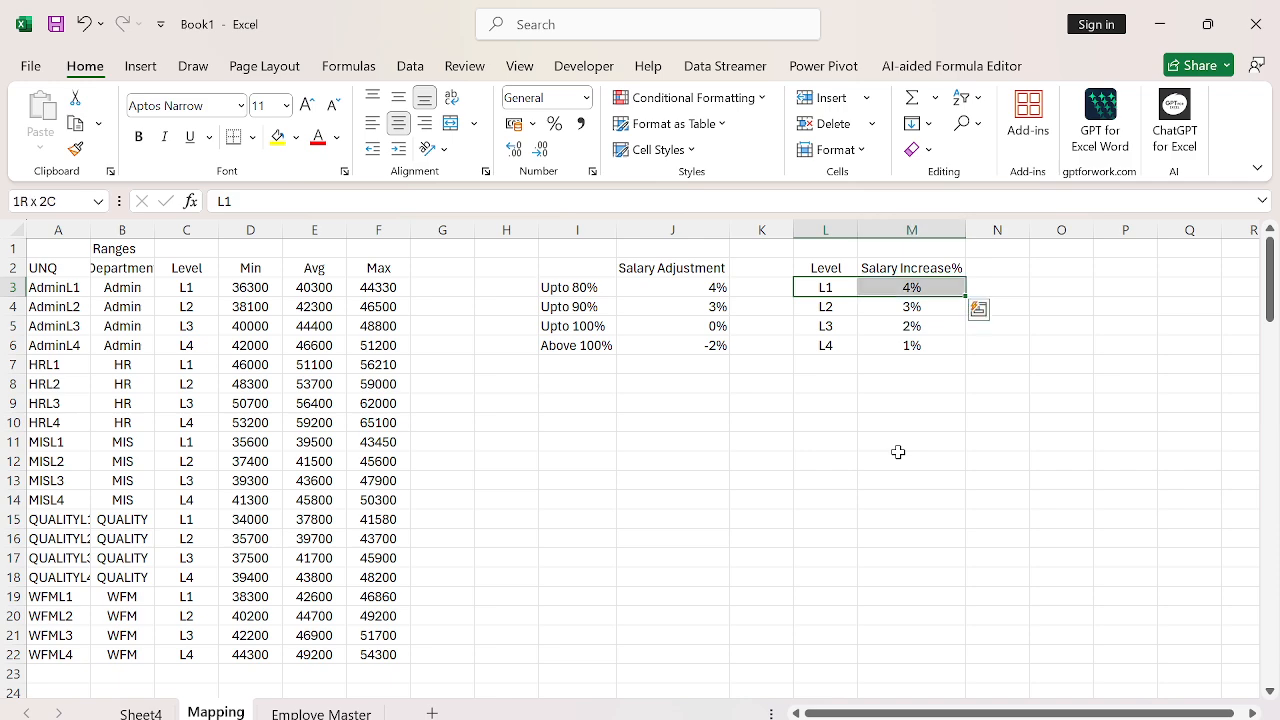
pyautogui.press('Down')
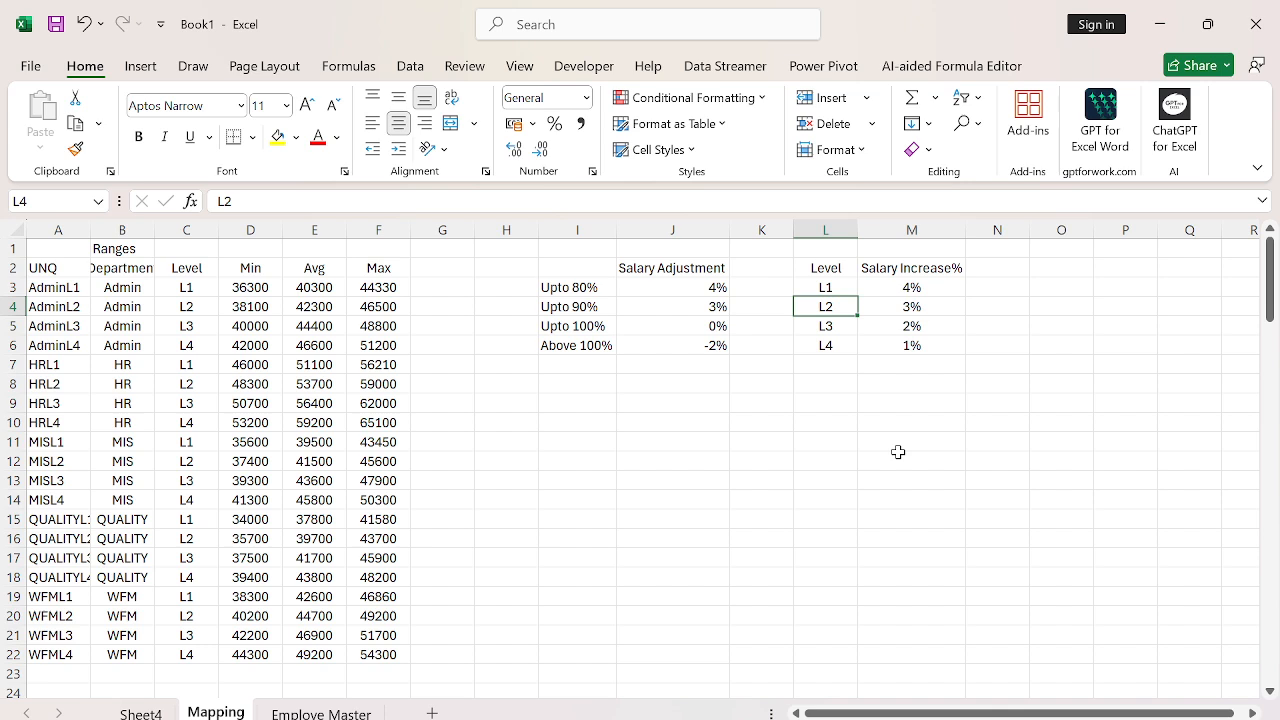
pyautogui.hotkey('shift', 'Right')
pyautogui.press('Down')
pyautogui.hotkey('shift', 'Right')
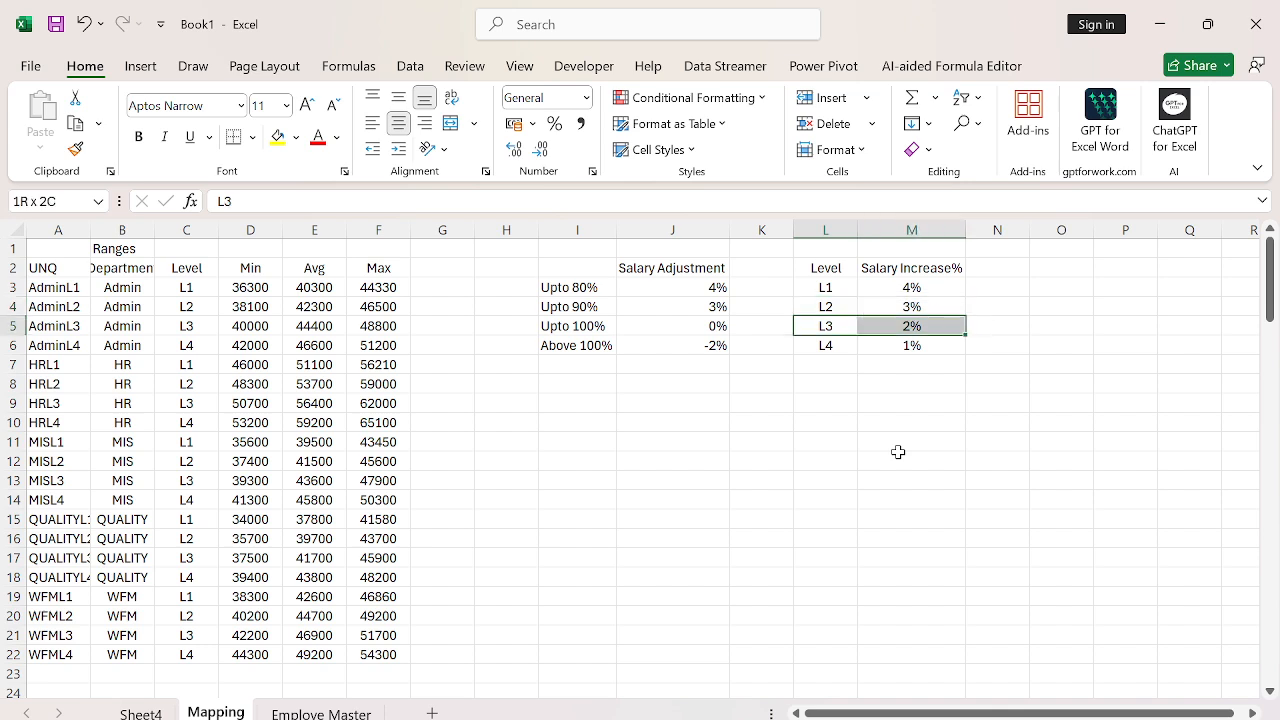
pyautogui.press('Down')
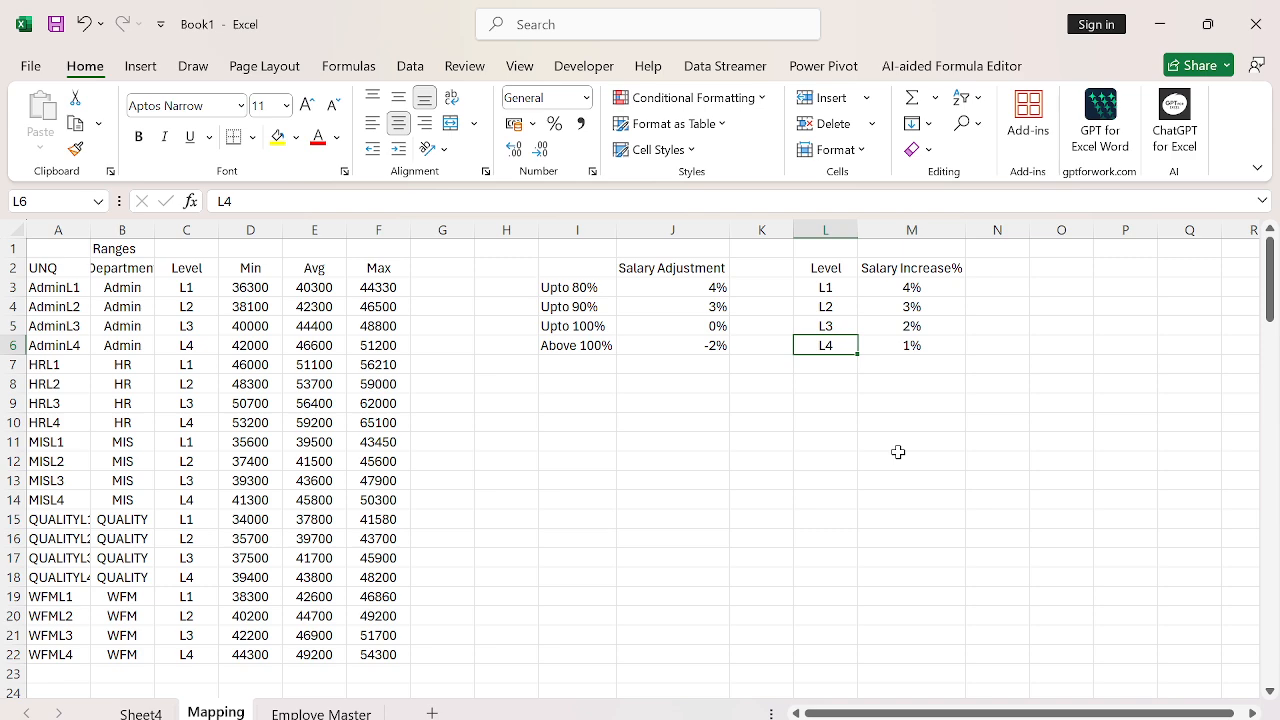
pyautogui.hotkey('shift', 'Right')
pyautogui.press('Down')
pyautogui.hotkey('ctrl', 'Left')
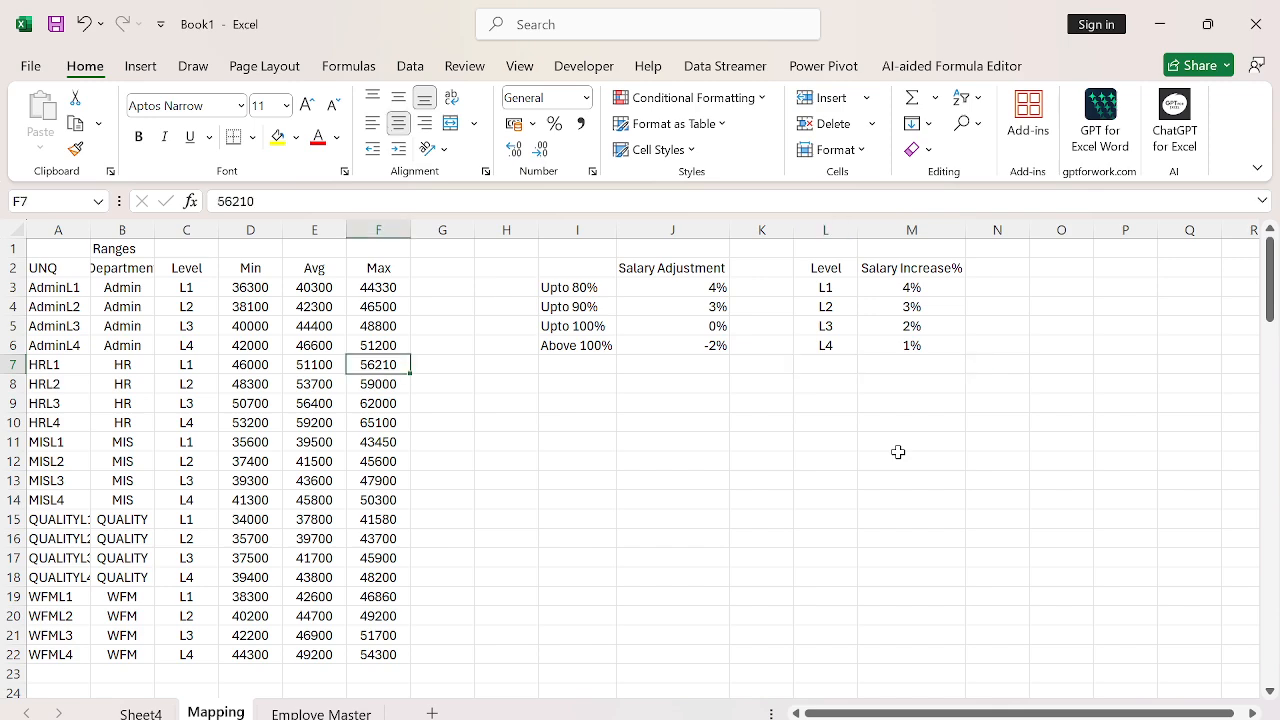
# - Center-align the whole employee table on the Employe Master sheet
pyautogui.hotkey('ctrl', 'pagedown')
pyautogui.hotkey('ctrl', 'Home')
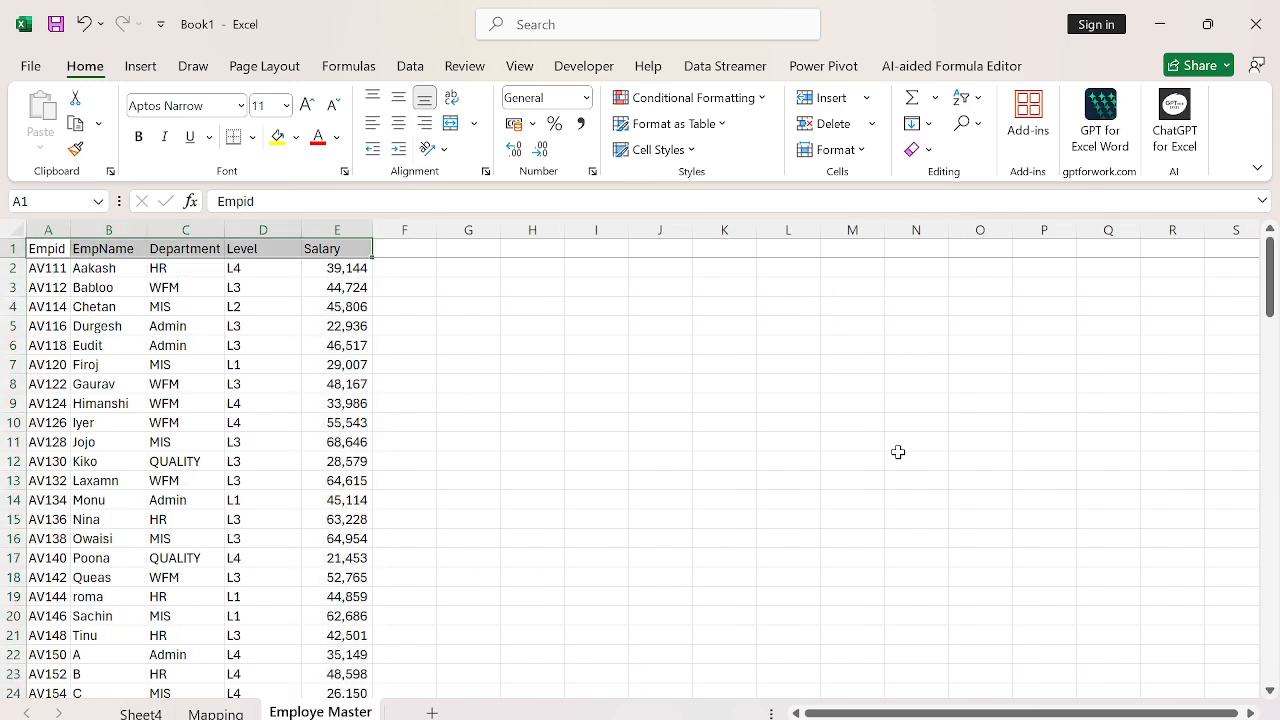
pyautogui.hotkey('ctrl', 'a')
pyautogui.hotkey('alt', 'h')
pyautogui.press('a')
pyautogui.press('c')
pyautogui.hotkey('ctrl', 'Home')
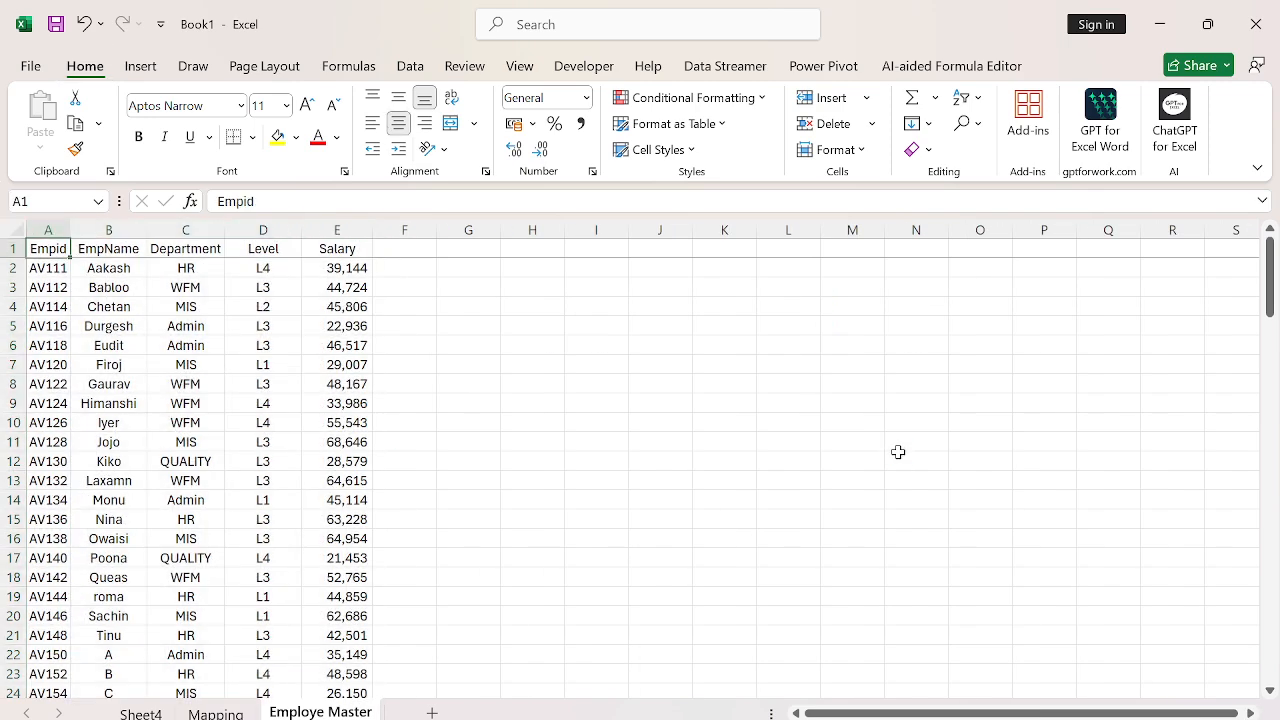
# - Review the department and level ranges on the Mapping sheet, examining the Avg column E
pyautogui.hotkey('ctrl', 'Right')
pyautogui.press('Right')
pyautogui.hotkey('ctrl', 'pageup')
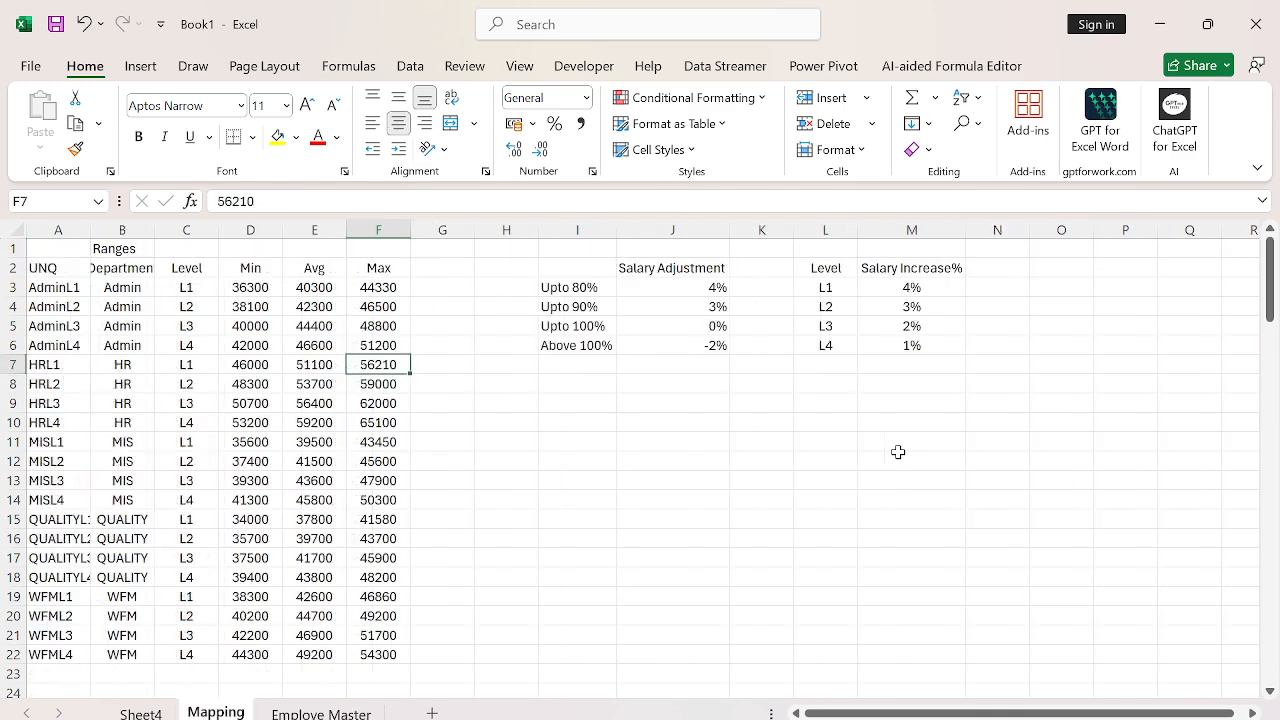
pyautogui.hotkey('ctrl', 'Left')
pyautogui.press('Right')
pyautogui.hotkey('ctrl', 'shift', 'Right')
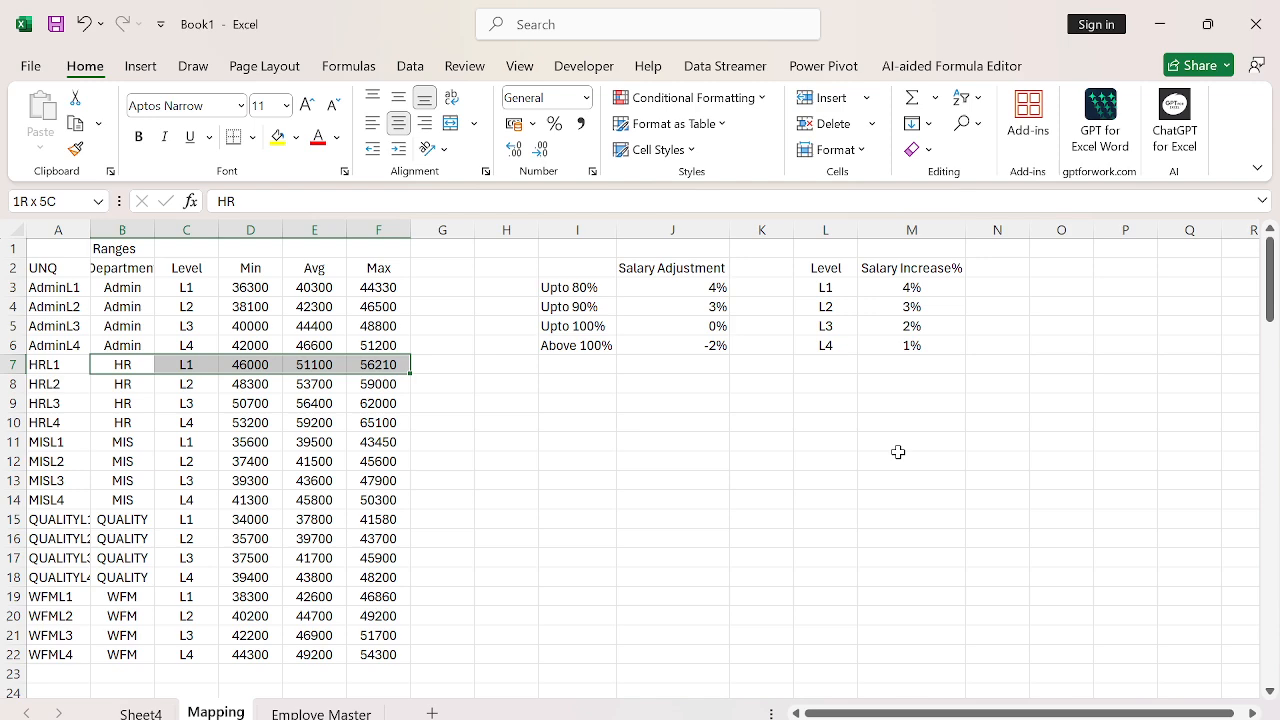
pyautogui.hotkey('ctrl', 'shift', 'Down')
pyautogui.press('Left')
pyautogui.press('Right')
pyautogui.press('Right')
pyautogui.press('Right')
pyautogui.press('Right')
pyautogui.hotkey('ctrl', 'Up')
pyautogui.hotkey('ctrl', 'shift', 'Down')
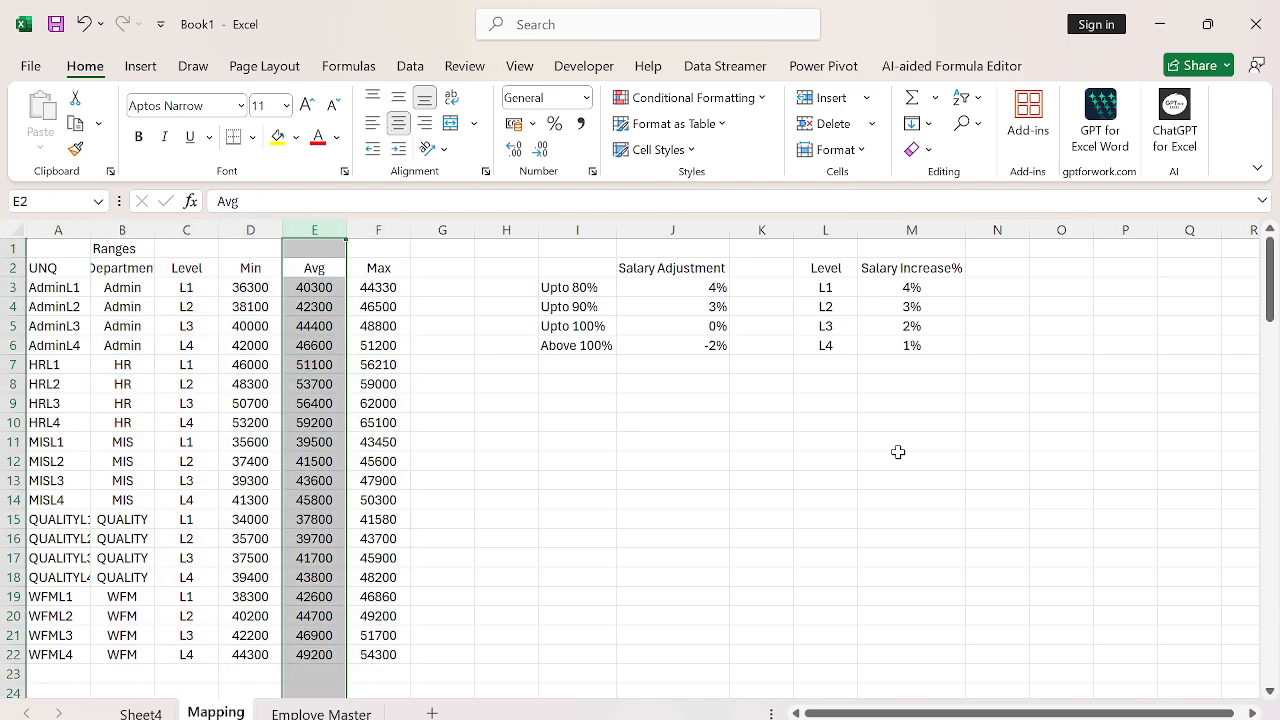
# - Add the header "Avg Range" in cell F1 of the Employe Master sheet
pyautogui.hotkey('ctrl', 'pagedown')
pyautogui.press('Down')
pyautogui.press('Up')
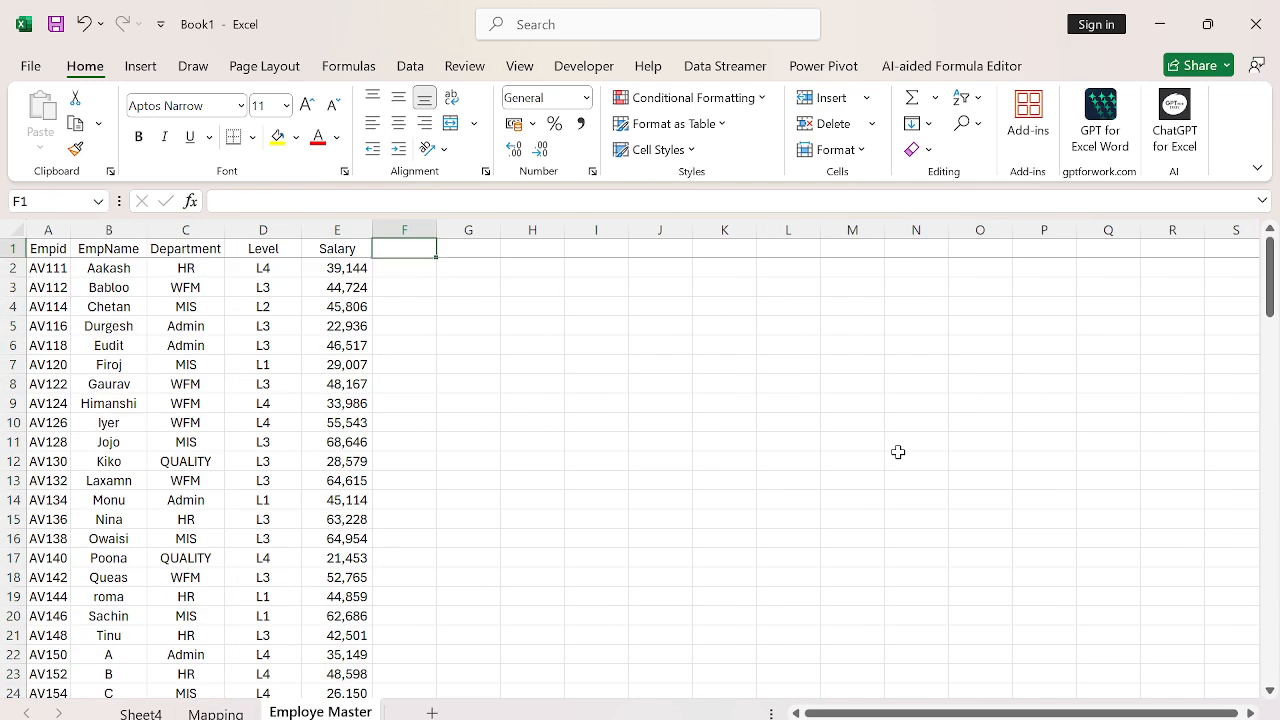
pyautogui.write('mid')
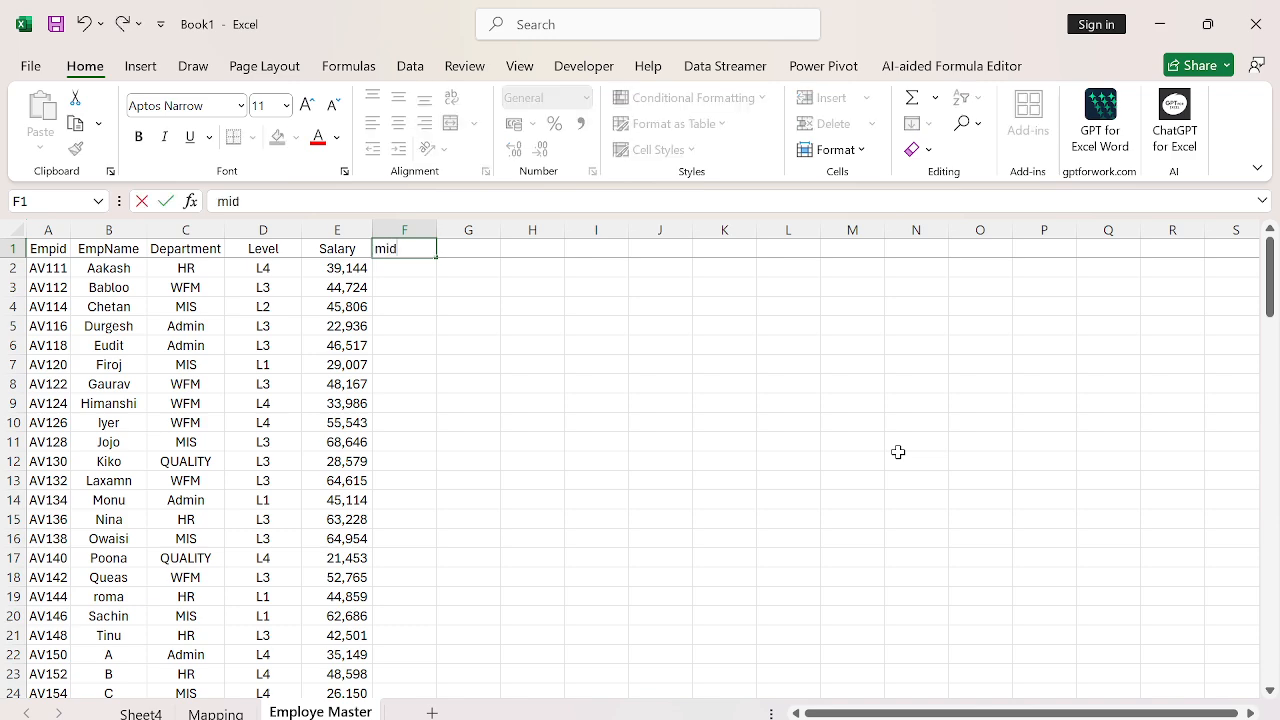
pyautogui.press('Escape')
pyautogui.write('Avg Range')
pyautogui.hotkey('ctrl', 'Return')
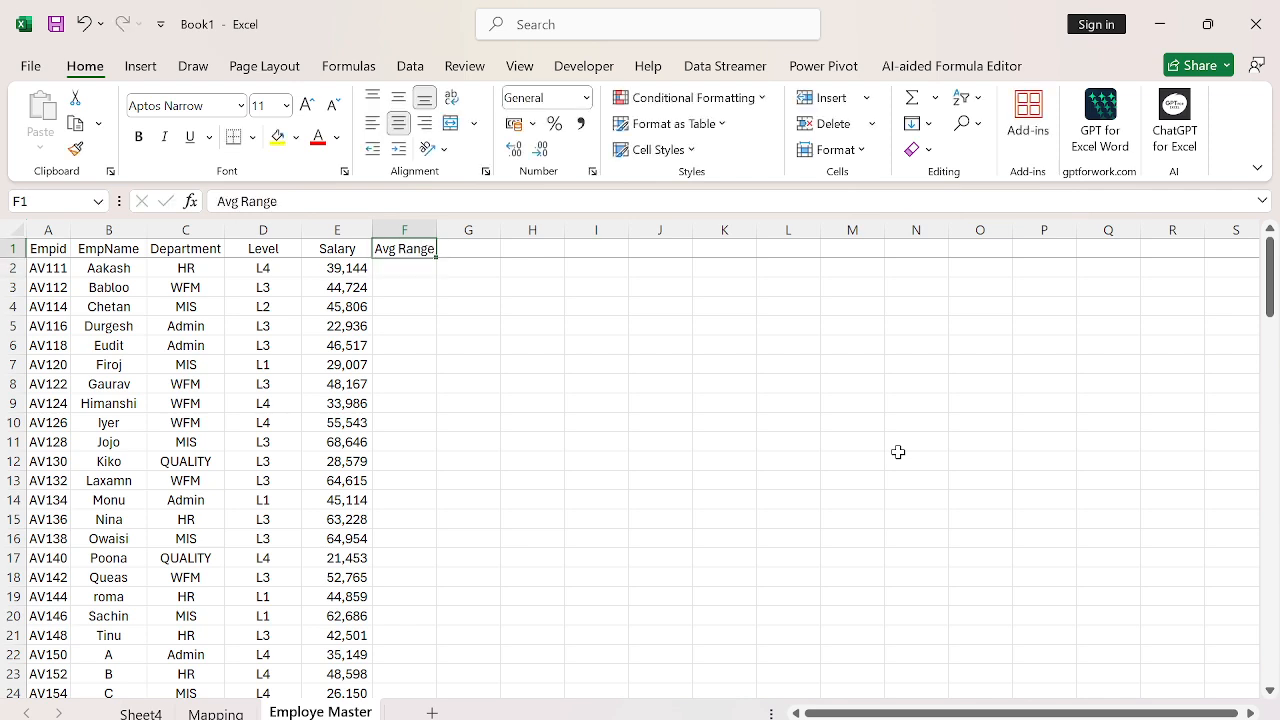
# - Start a VLOOKUP formula in F2 with the combined Department and Level, C2&D2, as the lookup value
pyautogui.press('Down')
pyautogui.write('=vl')
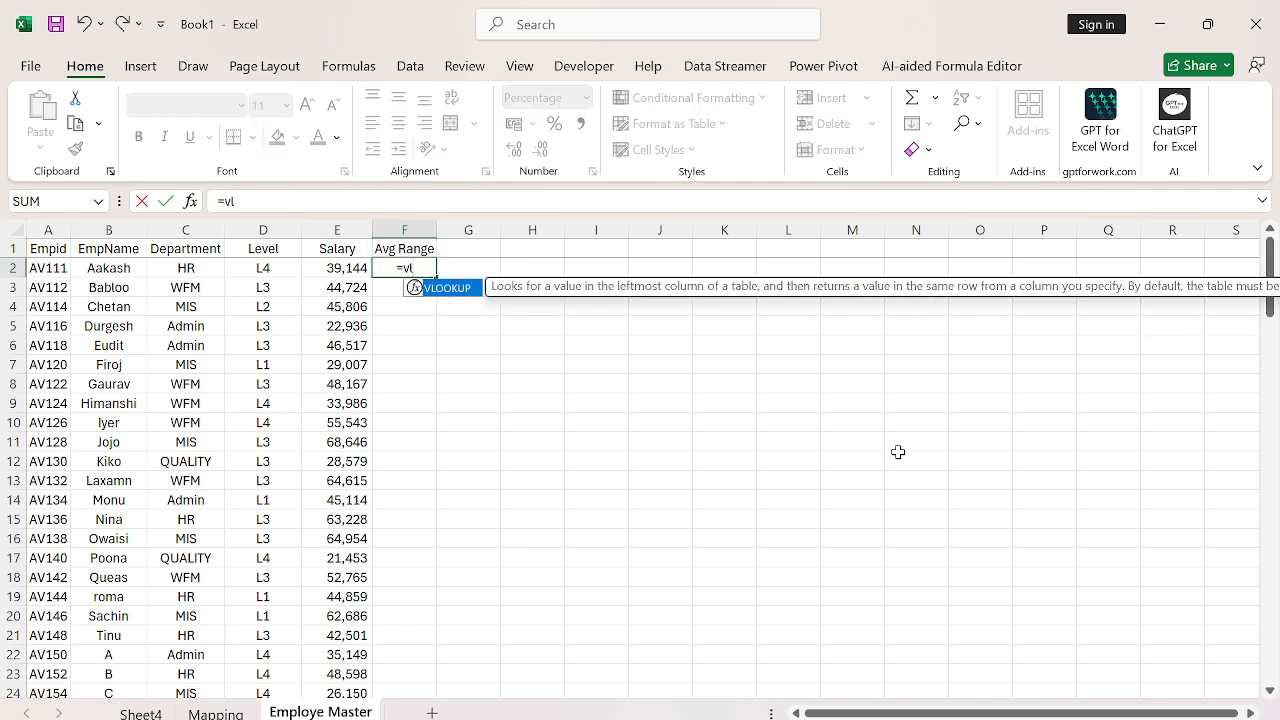
pyautogui.press('Tab')
pyautogui.press('Left')
pyautogui.press('Left')
pyautogui.press('Left')
pyautogui.press('Left')
pyautogui.press('Right')
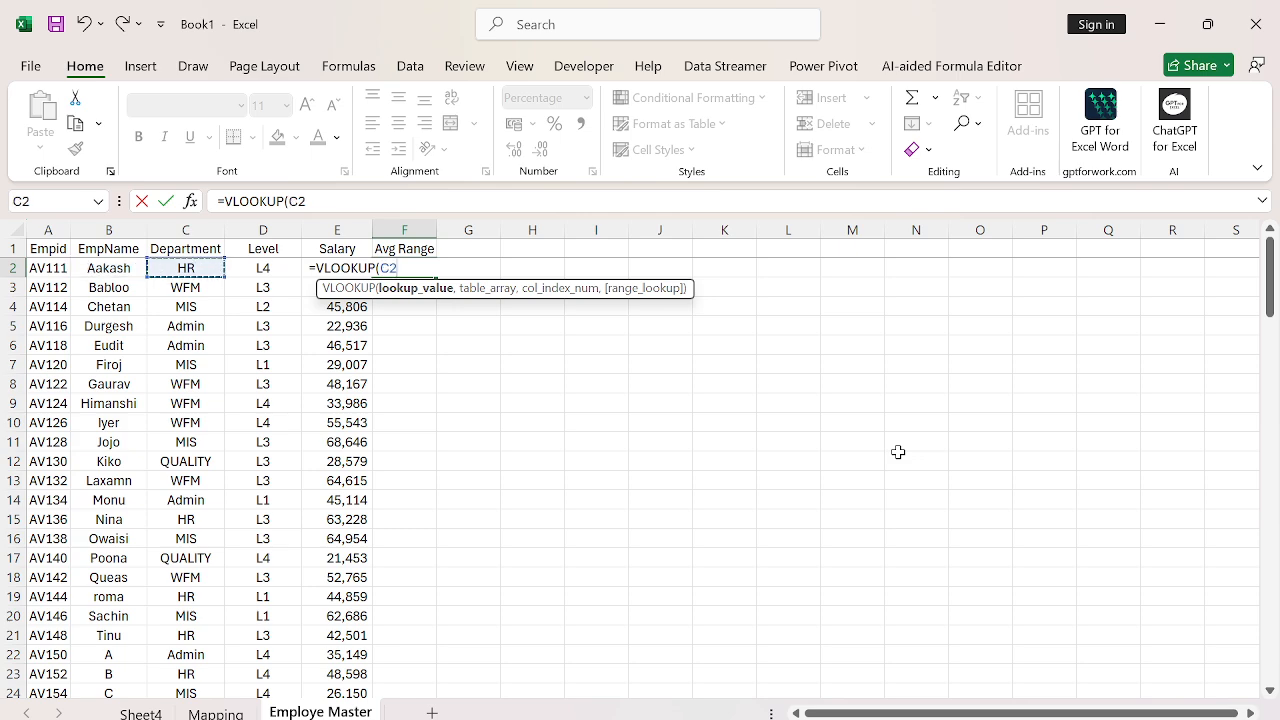
pyautogui.write('^')
pyautogui.press('BackSpace')
pyautogui.write('&')
pyautogui.press('Left')
pyautogui.press('Left')
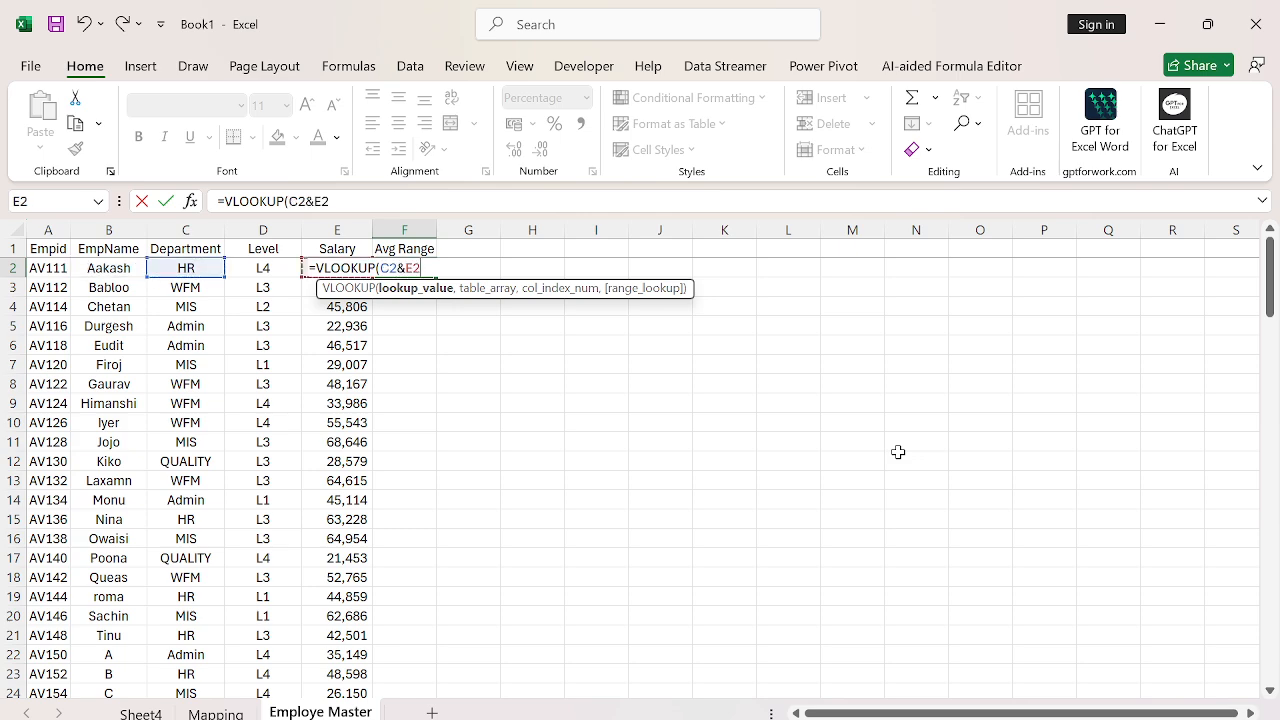
pyautogui.write(',')
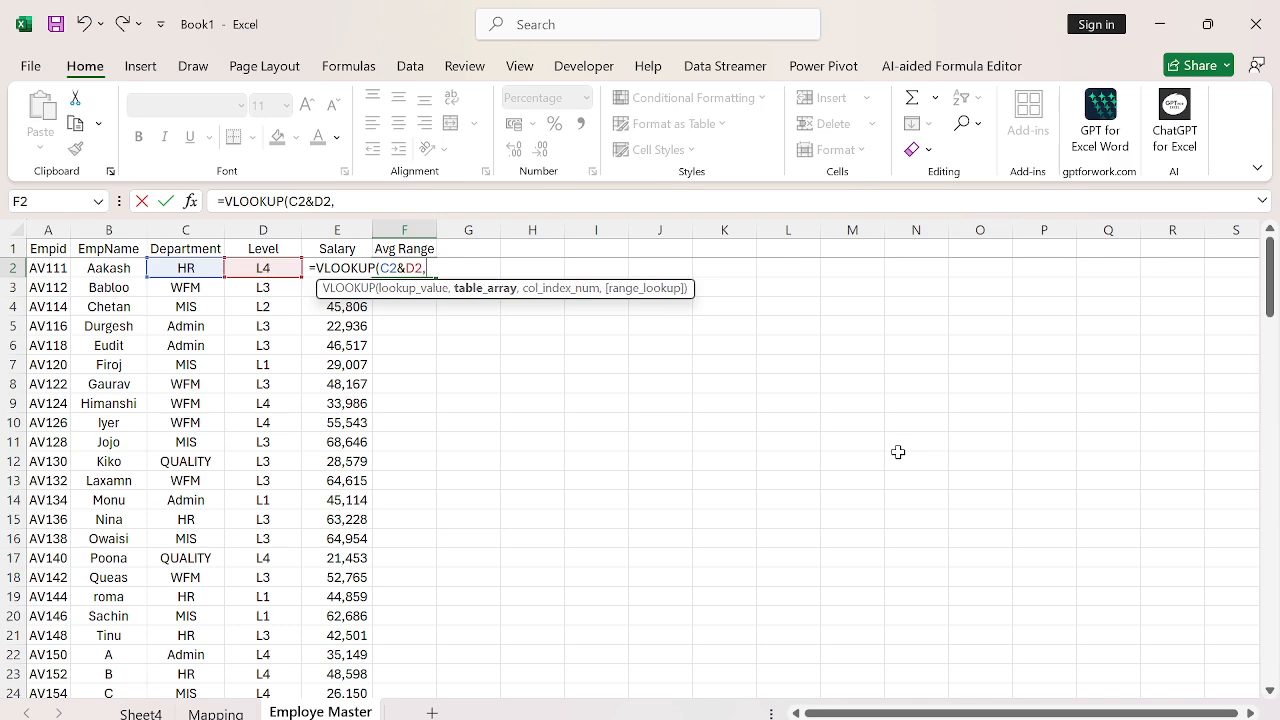
# - Complete the F2 lookup with table array Mapping!A:E, column index 5 and exact match 0
pyautogui.press('Left')
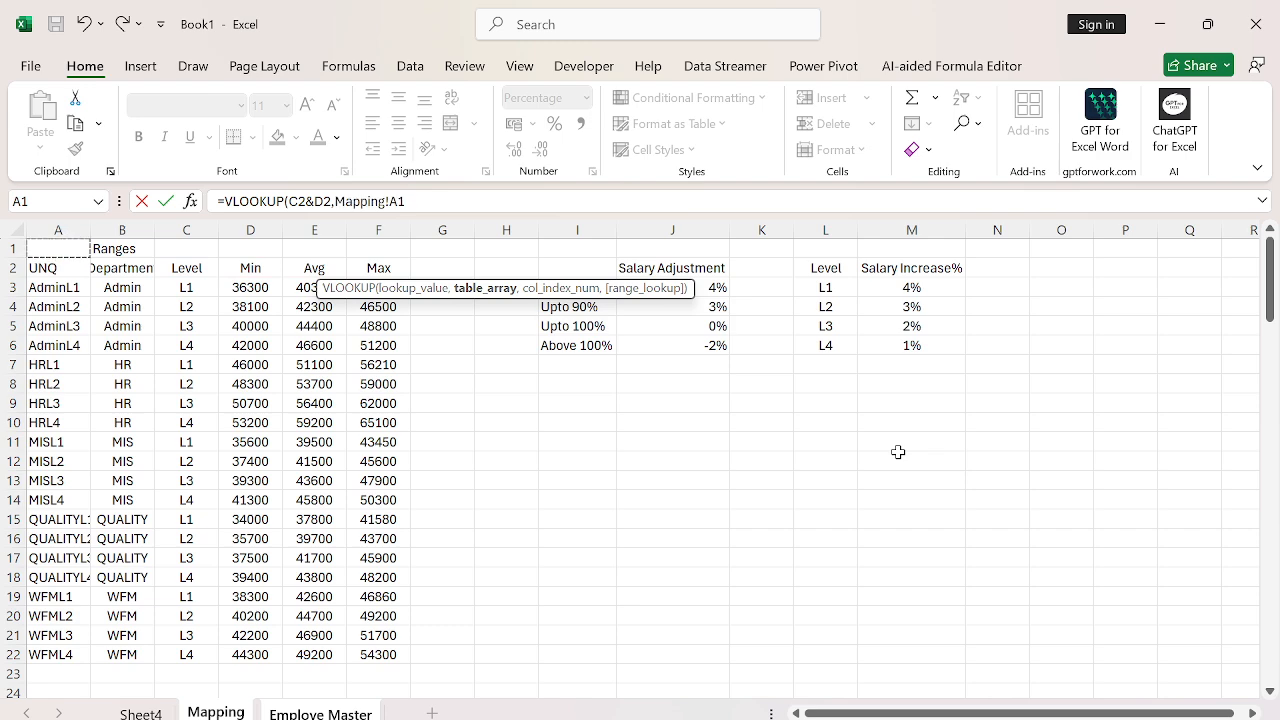
pyautogui.press('Down')
pyautogui.hotkey('ctrl', 'shift', 'Right')
pyautogui.hotkey('ctrl', 'space')
pyautogui.hotkey('shift', 'Left')
pyautogui.hotkey('shift', 'Left')
pyautogui.hotkey('shift', 'Right')
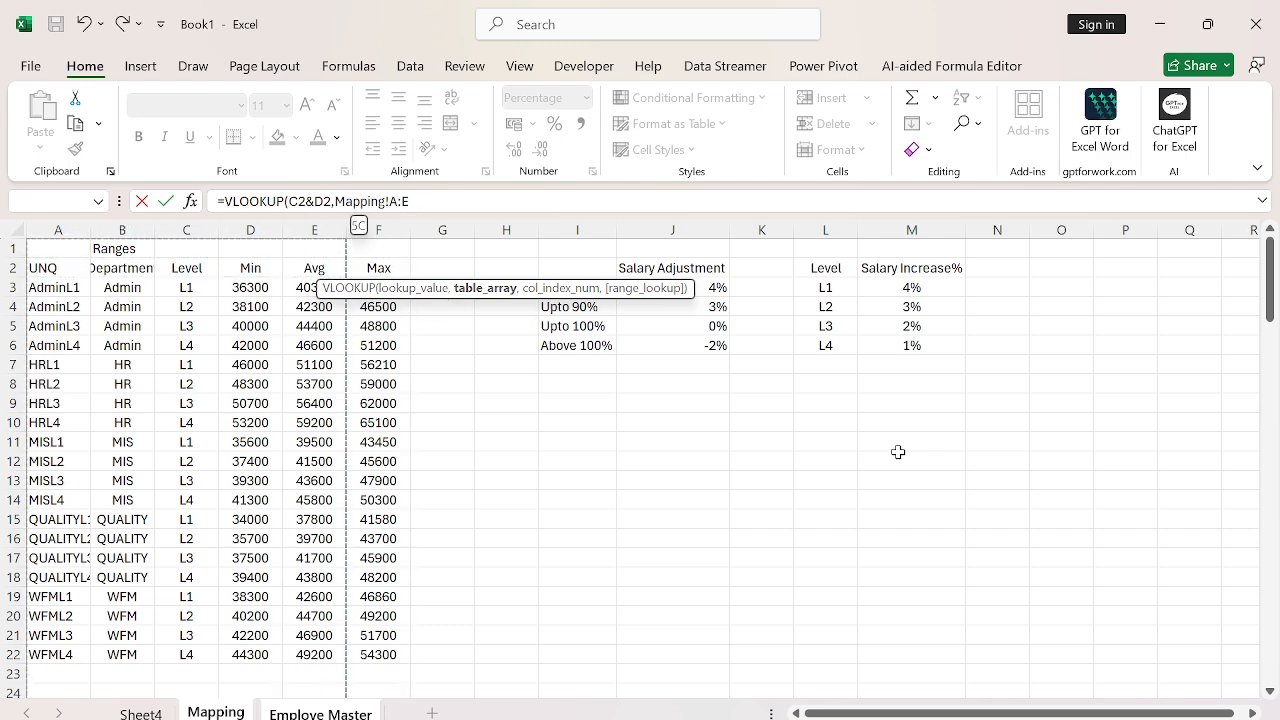
pyautogui.write(',5,0')
pyautogui.press('Return')
# - Fill the Avg Range lookup formula down to F117 and apply the General number format to F2:F117
pyautogui.press('Left')
pyautogui.hotkey('ctrl', 'Down')
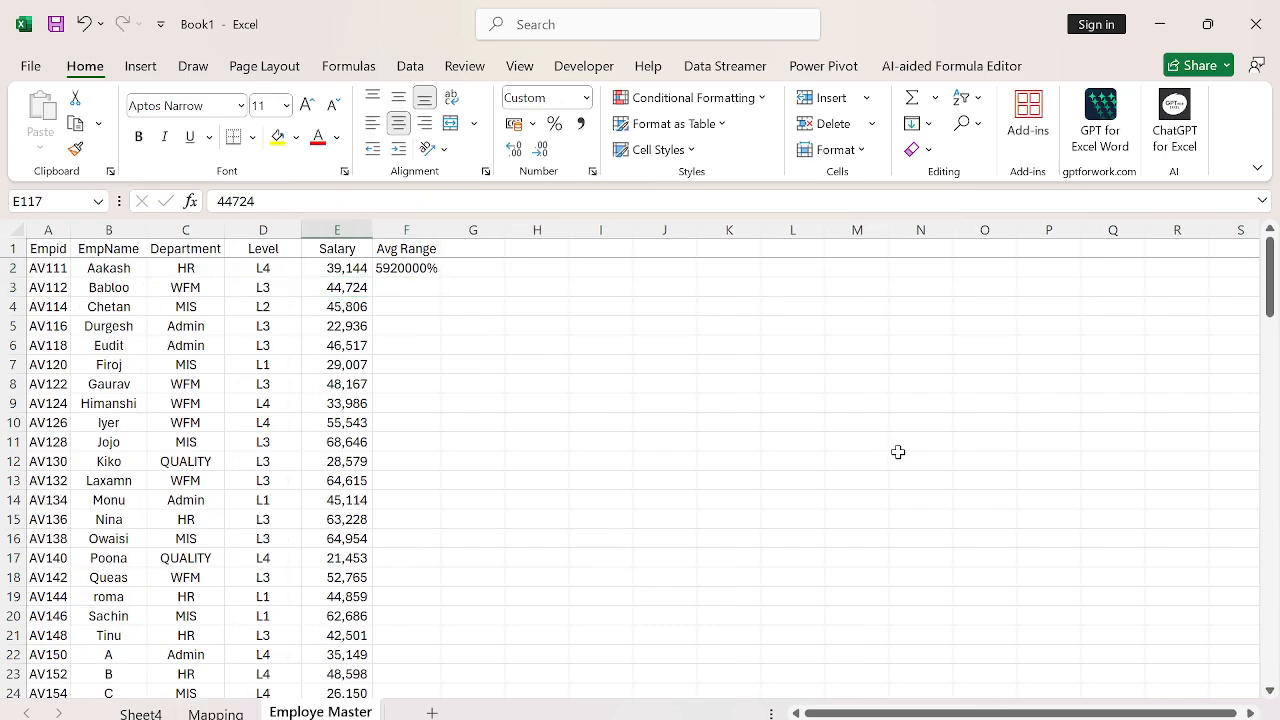
pyautogui.press('Right')
pyautogui.hotkey('ctrl', 'shift', 'Up')
pyautogui.hotkey('ctrl', 'd')
pyautogui.press('alt')
pyautogui.hotkey('ctrl', 'shift', '`')
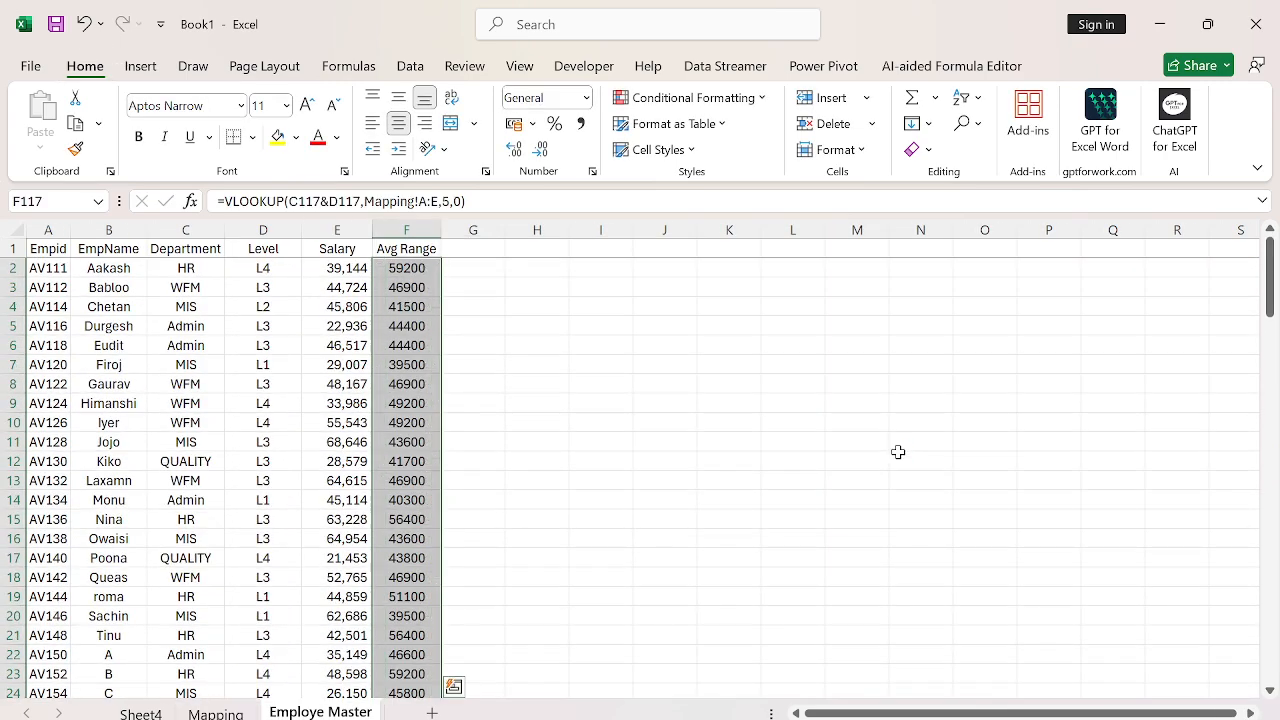
# - Format the Avg Range values F2:F117 with thousands separators and no decimals
pyautogui.hotkey('ctrl', 'Up')
pyautogui.press('Down')
pyautogui.hotkey('ctrl', 'shift', 'Down')
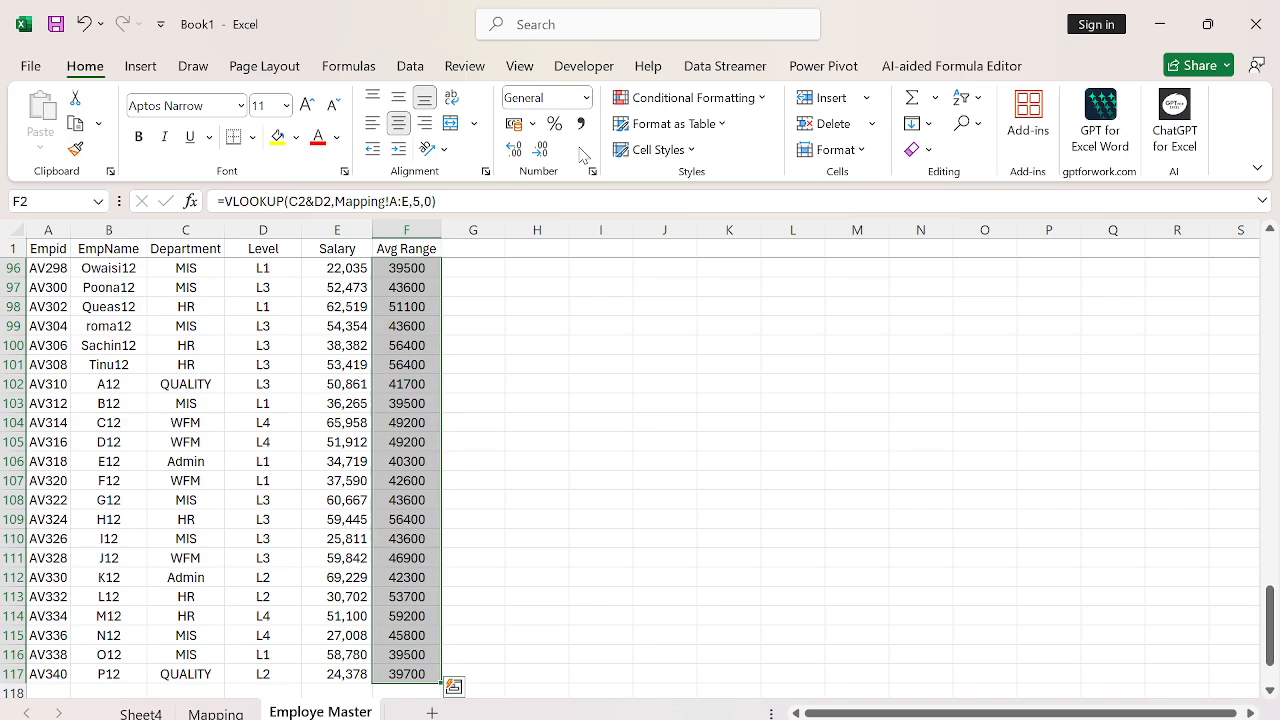
pyautogui.click(582, 124)
pyautogui.click(540, 150)
pyautogui.click(540, 150)
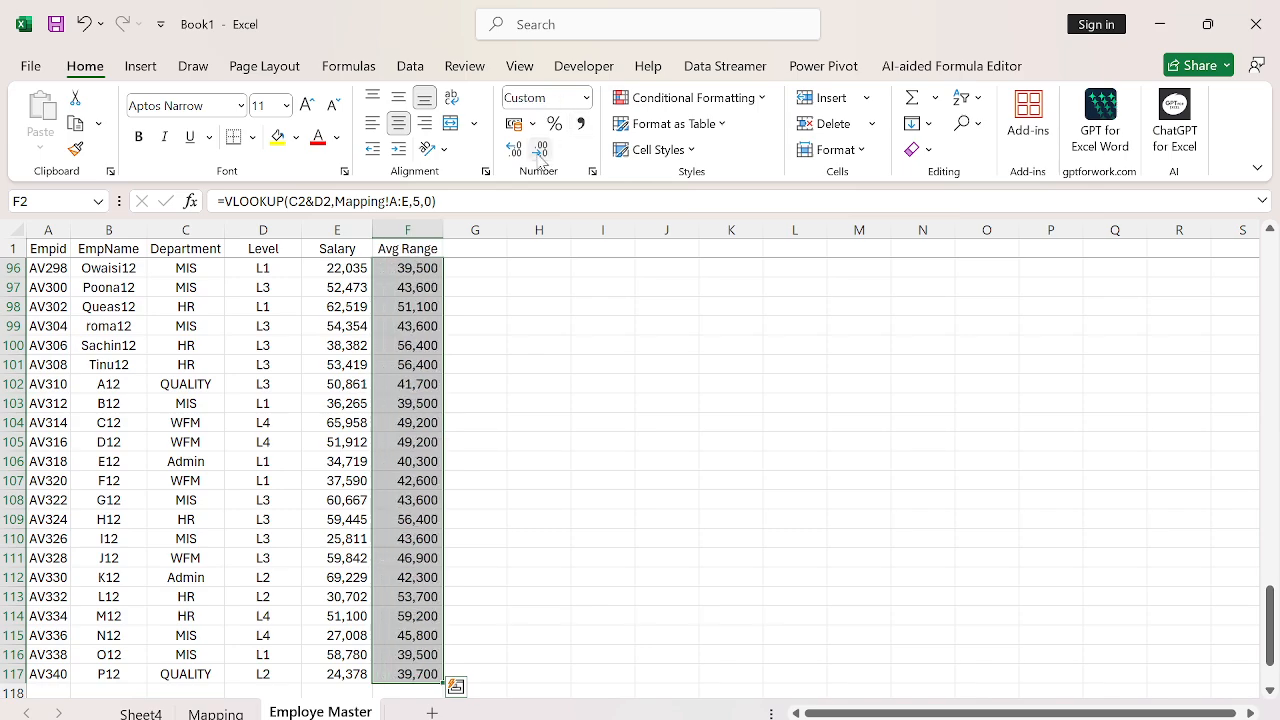
pyautogui.hotkey('ctrl', 'Up')
pyautogui.press('Right')
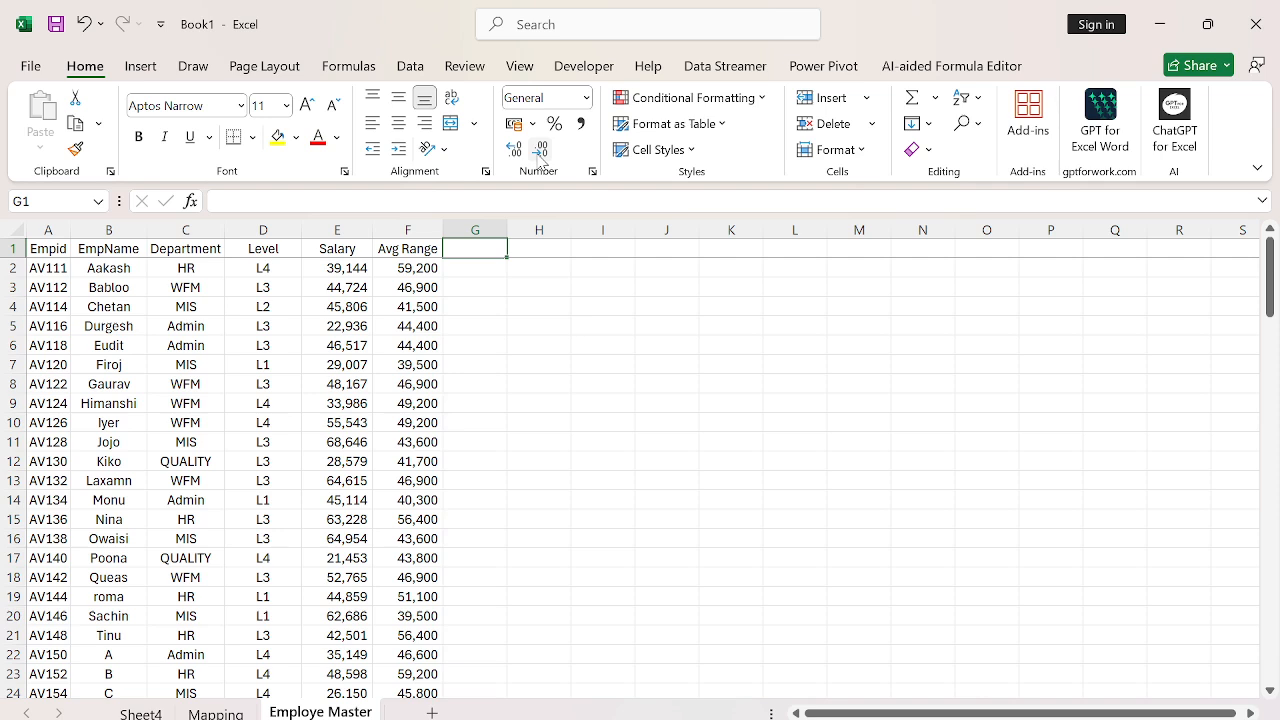
pyautogui.press('Left')
pyautogui.press('Down')
pyautogui.press('F2')
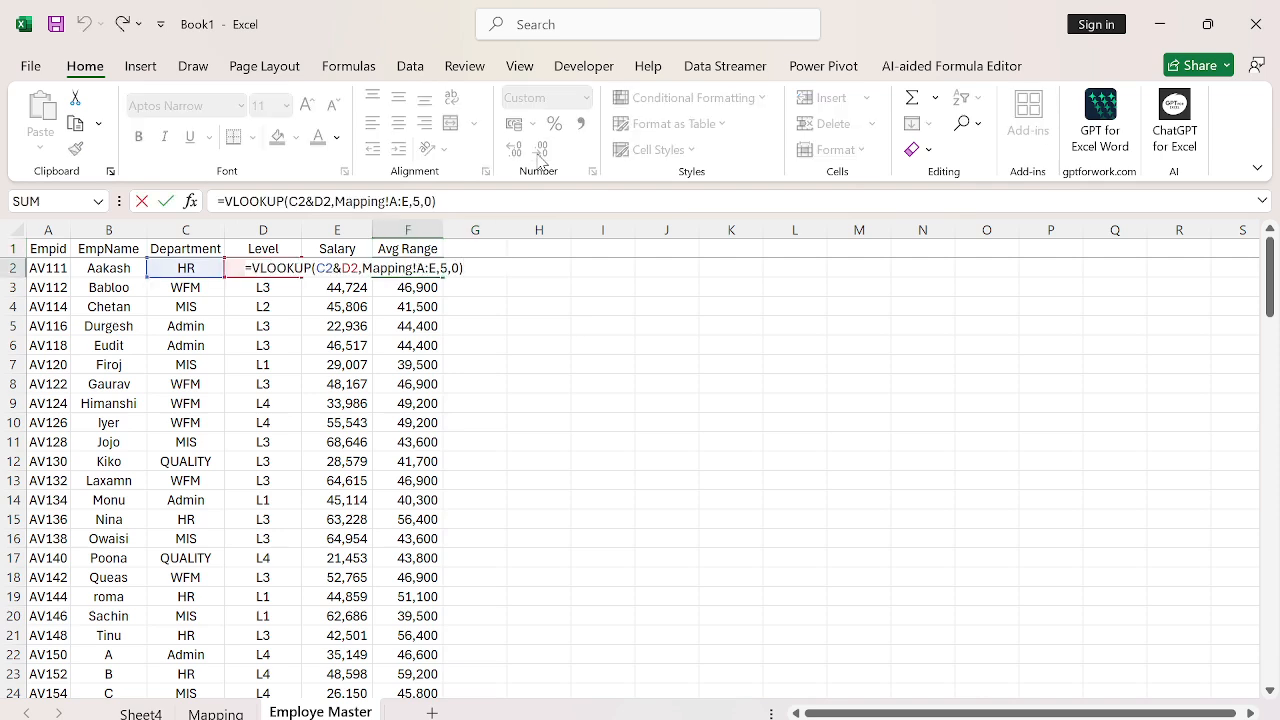
pyautogui.press('Home')
pyautogui.write('=')
pyautogui.press('Left')
pyautogui.press('Right')
pyautogui.press('BackSpace')
pyautogui.press('BackSpace')
pyautogui.write('=')
pyautogui.press('Right')
pyautogui.press('Right')
pyautogui.press('BackSpace')
pyautogui.press('Escape')
pyautogui.press('Escape')
# - Try changing column F's formula to =E2/VLOOKUP(C2&D2,Mapping!A:E,5,0), filling it down and formatting it as a percentage
pyautogui.press('F2')
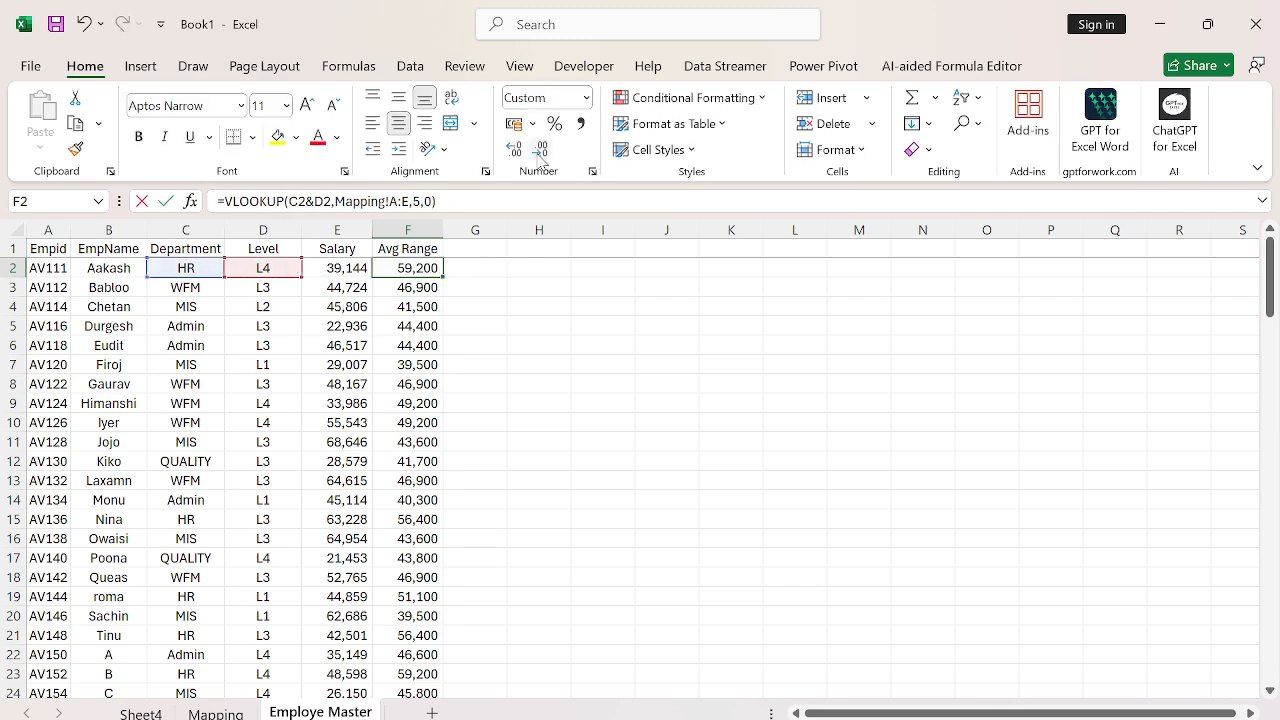
pyautogui.press('F2')
pyautogui.press('Home')
pyautogui.press('Right')
pyautogui.write('E2/')
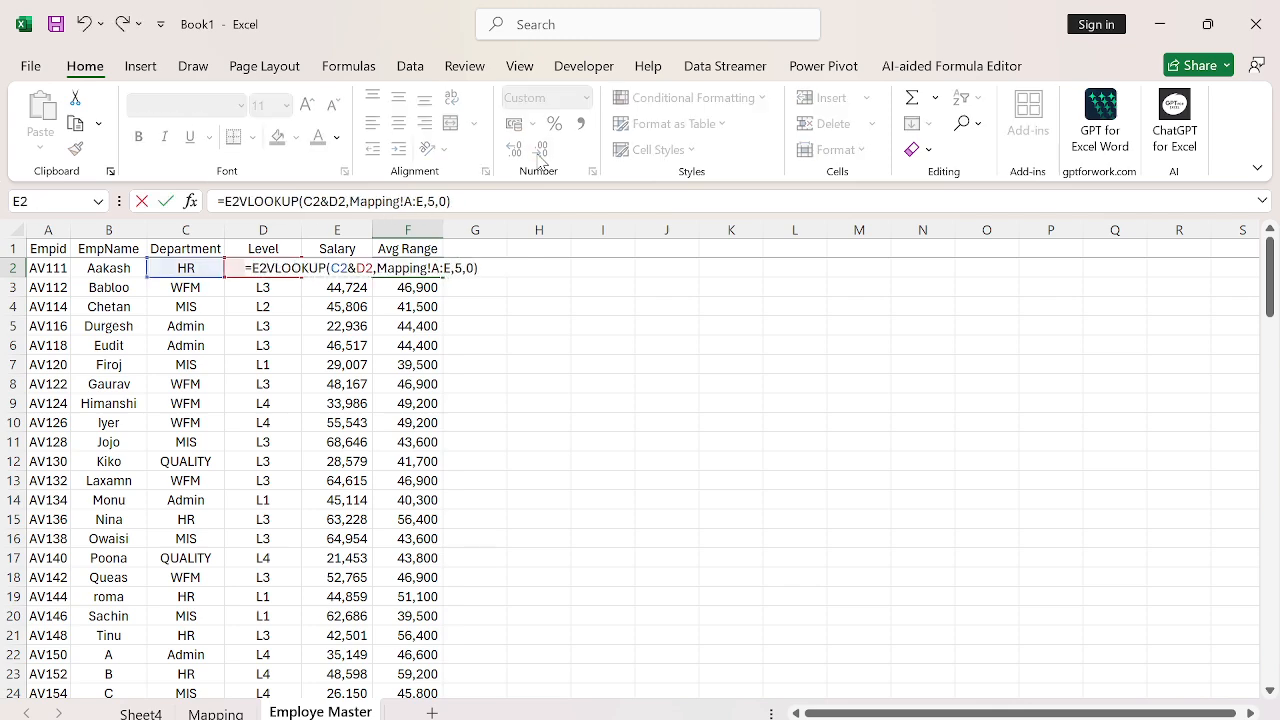
pyautogui.hotkey('ctrl', 'Return')
pyautogui.hotkey('ctrl', 'shift', 'Down')
pyautogui.hotkey('ctrl', 'd')
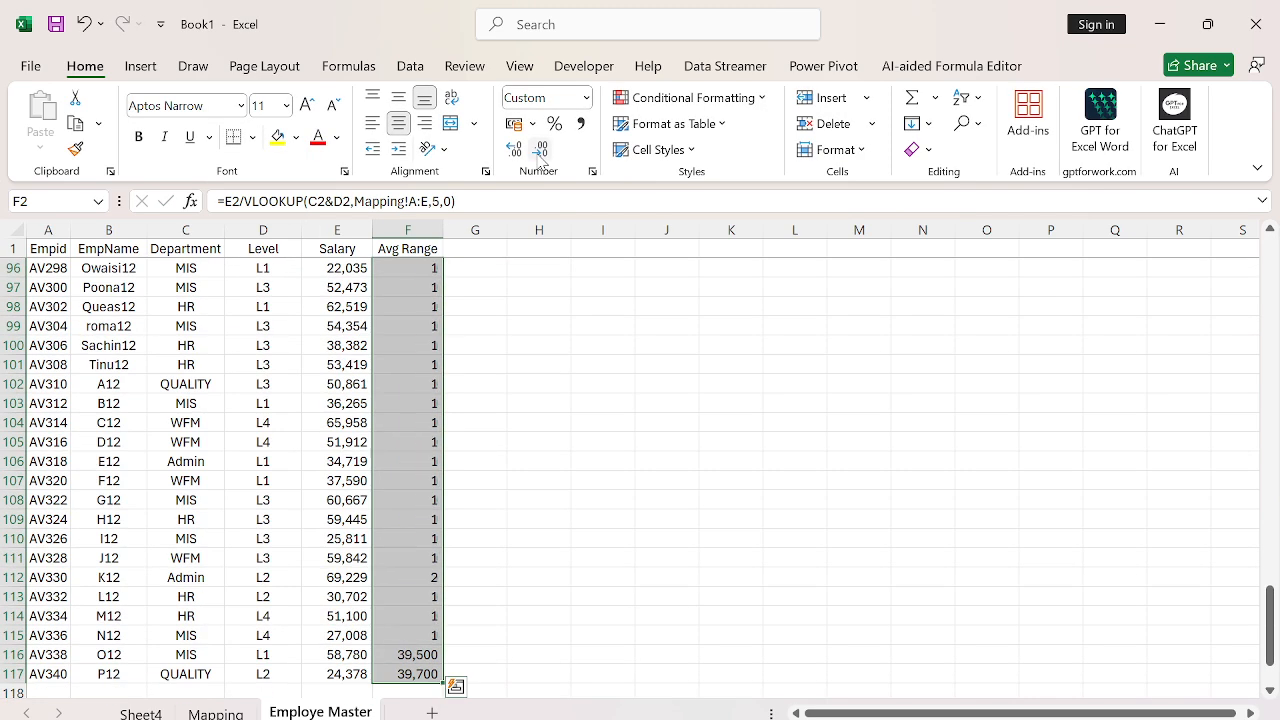
pyautogui.hotkey('ctrl', 'shift', '5')
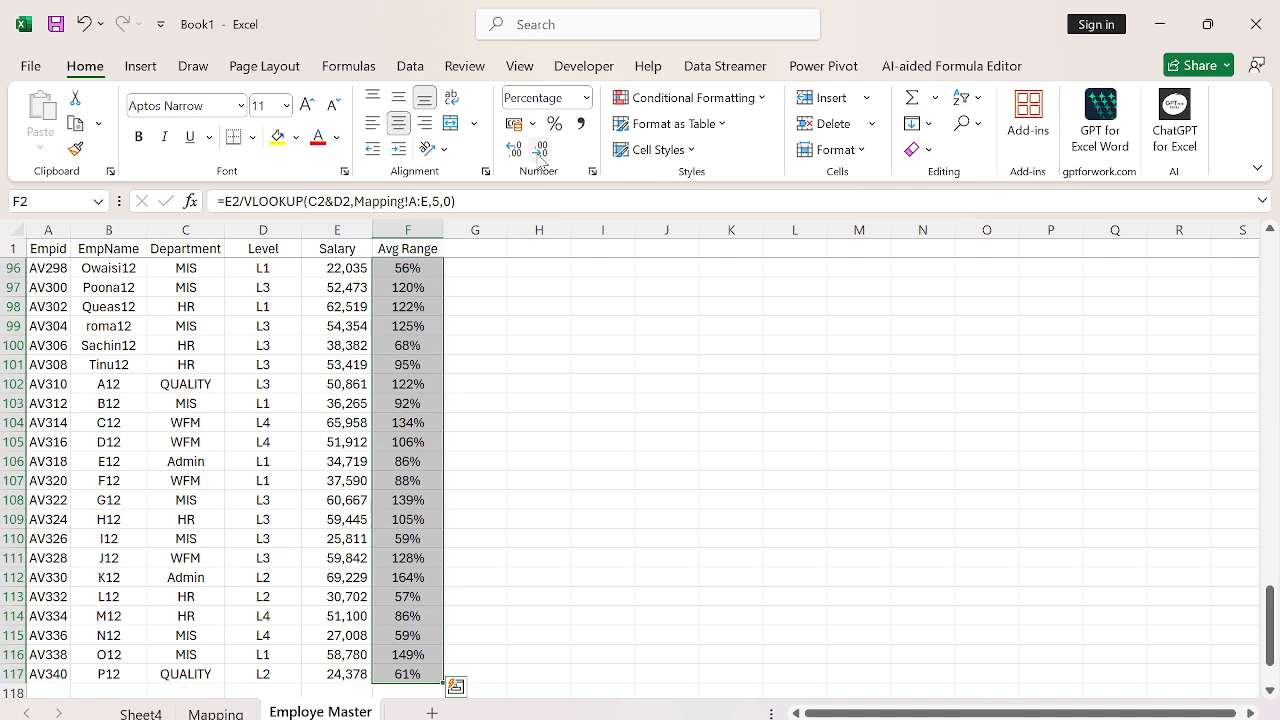
# - Undo the percentage format, the fill and the division formula in the Avg Range column
pyautogui.hotkey('ctrl', 'z')
pyautogui.hotkey('ctrl', 'z')
pyautogui.hotkey('ctrl', 'z')
pyautogui.hotkey('ctrl', 'z')
pyautogui.hotkey('ctrl', 'z')
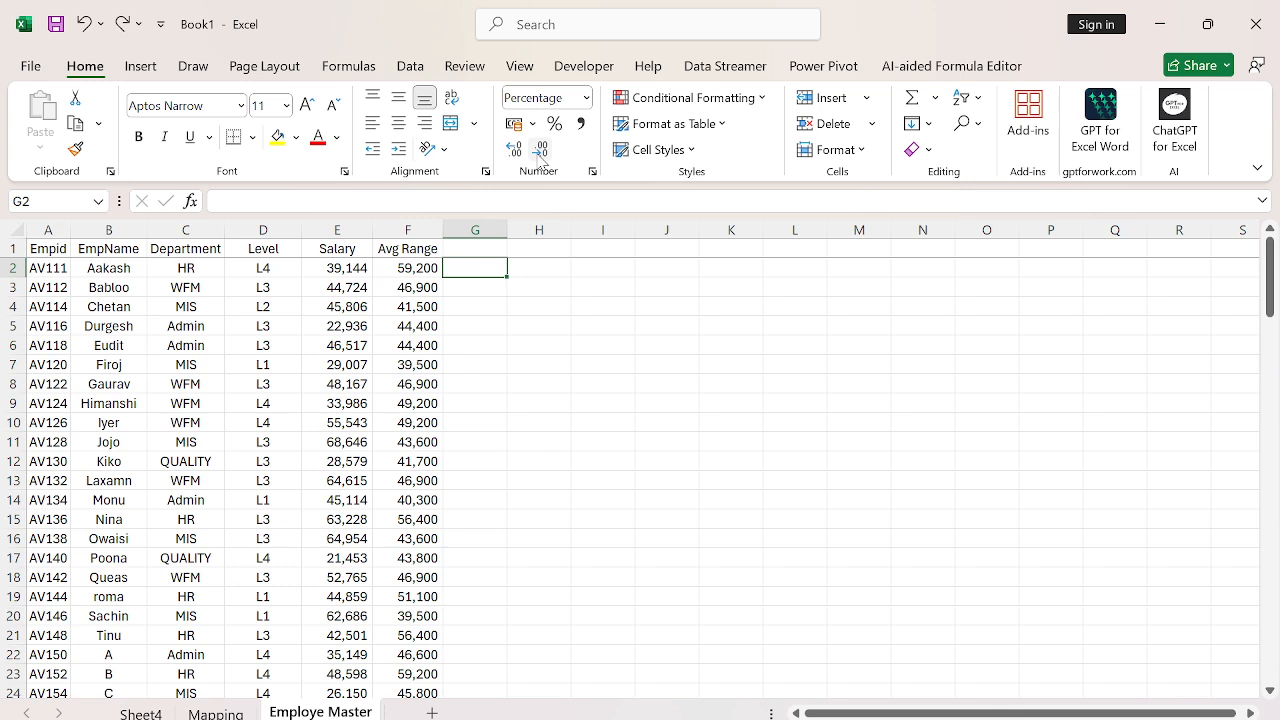
# - Enter the formula =E2/F2 in G2 to divide the salary by the average range
pyautogui.write('=')
pyautogui.press('Left')
pyautogui.press('Left')
pyautogui.write('/')
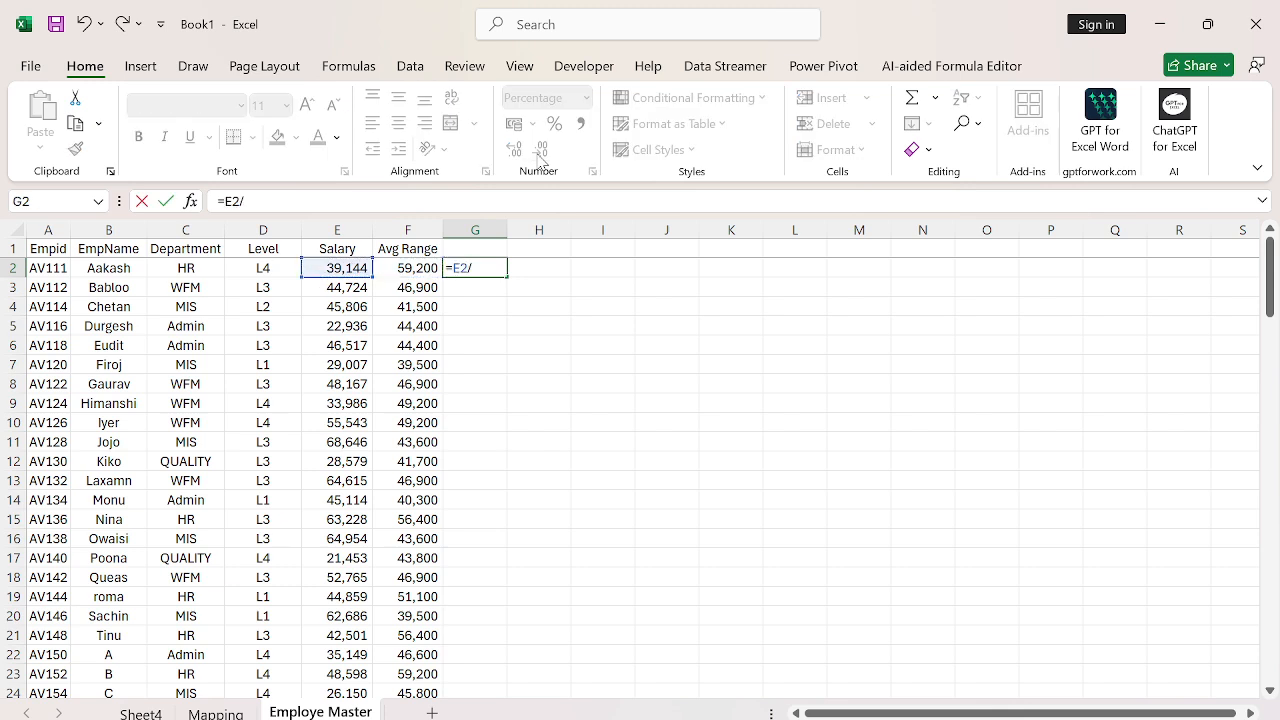
pyautogui.press('Left')
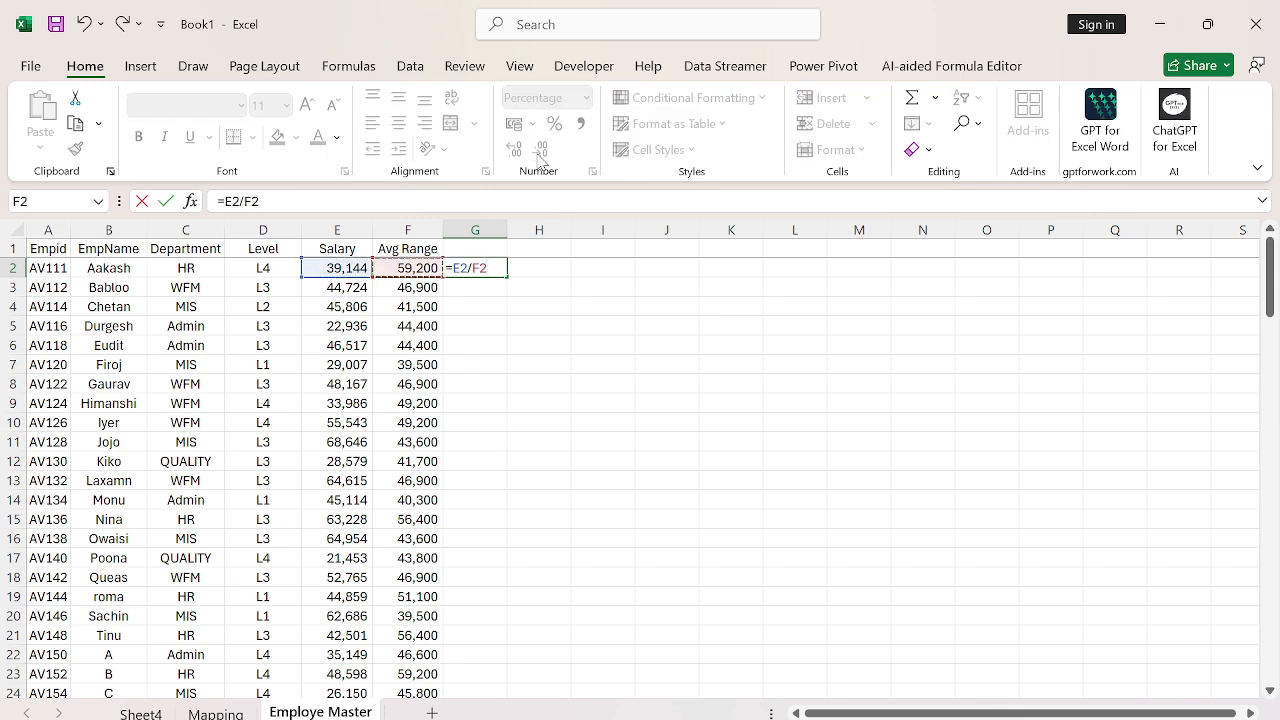
pyautogui.press('Return')
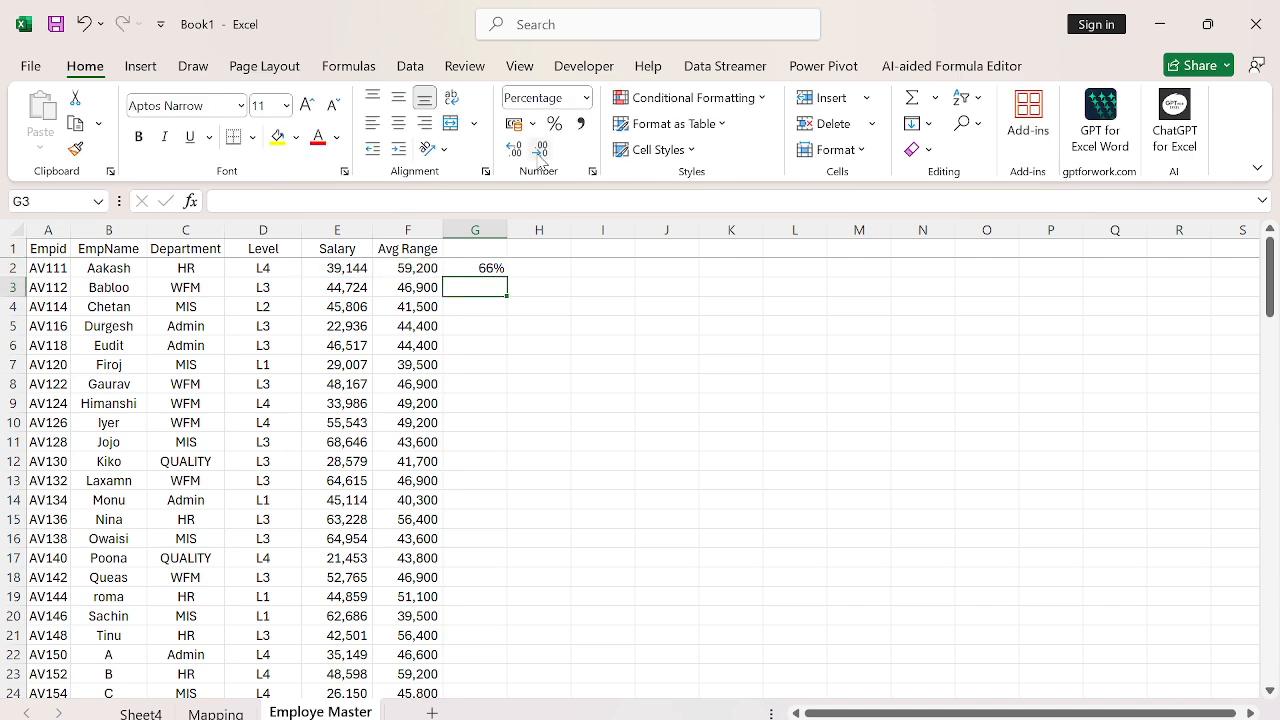
# - Review the Level, Salary and Avg Range cells in row 2 together with the ratio in G2
pyautogui.press('Up')
pyautogui.press('Left')
pyautogui.press('Left')
pyautogui.press('Left')
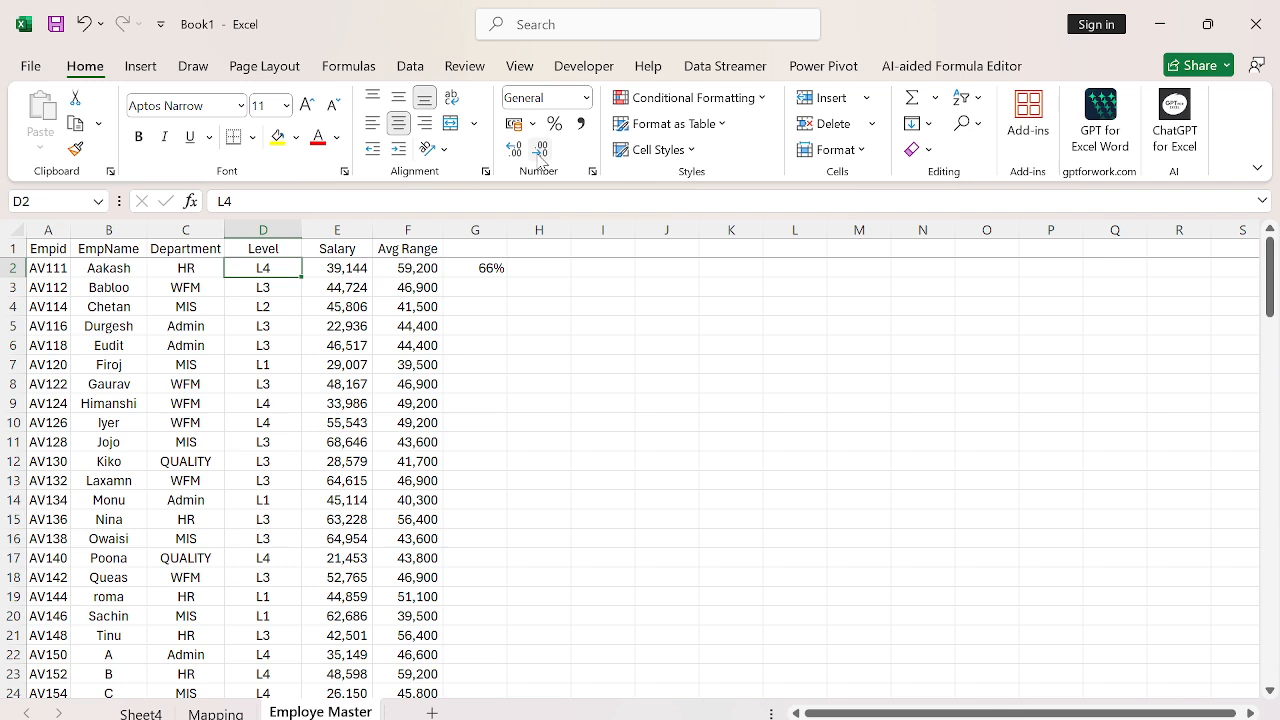
pyautogui.press('Right')
pyautogui.press('Right')
pyautogui.press('Right')
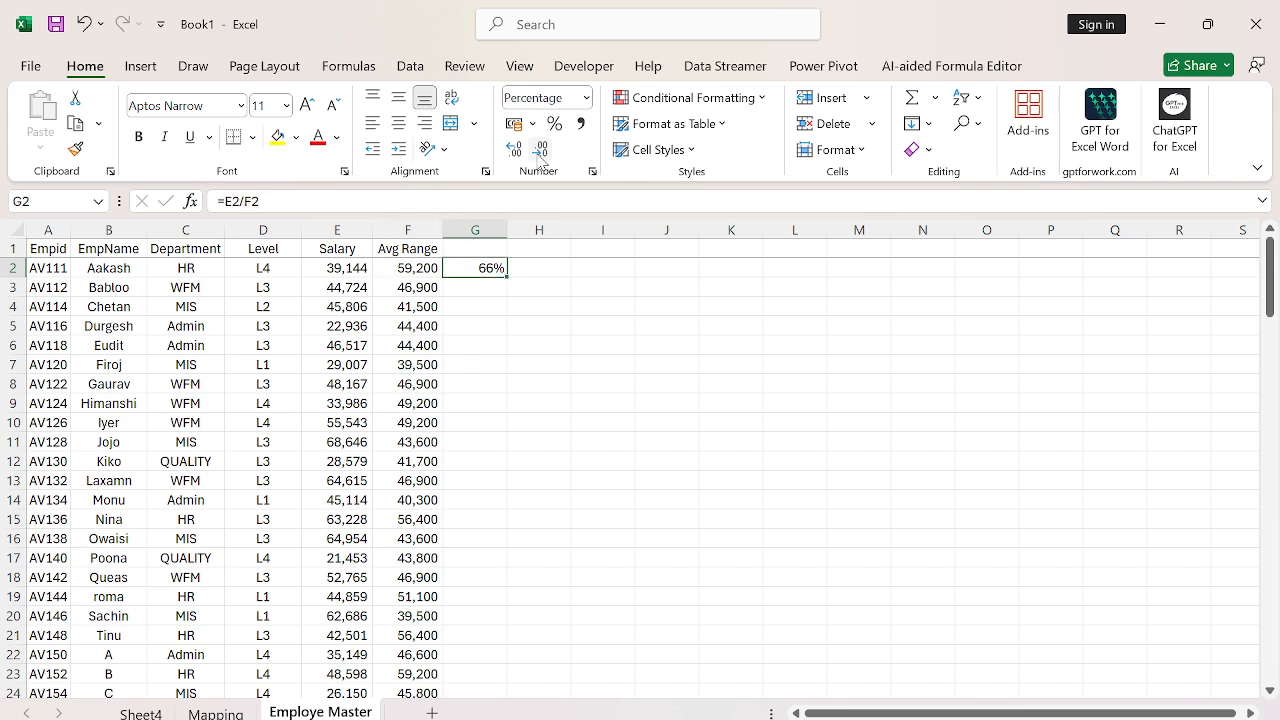
# - Undo the ratio formula in G2 and enter the header "Compa%" in G1
pyautogui.hotkey('ctrl', 'z')
pyautogui.press('F2')
pyautogui.press('Tab')
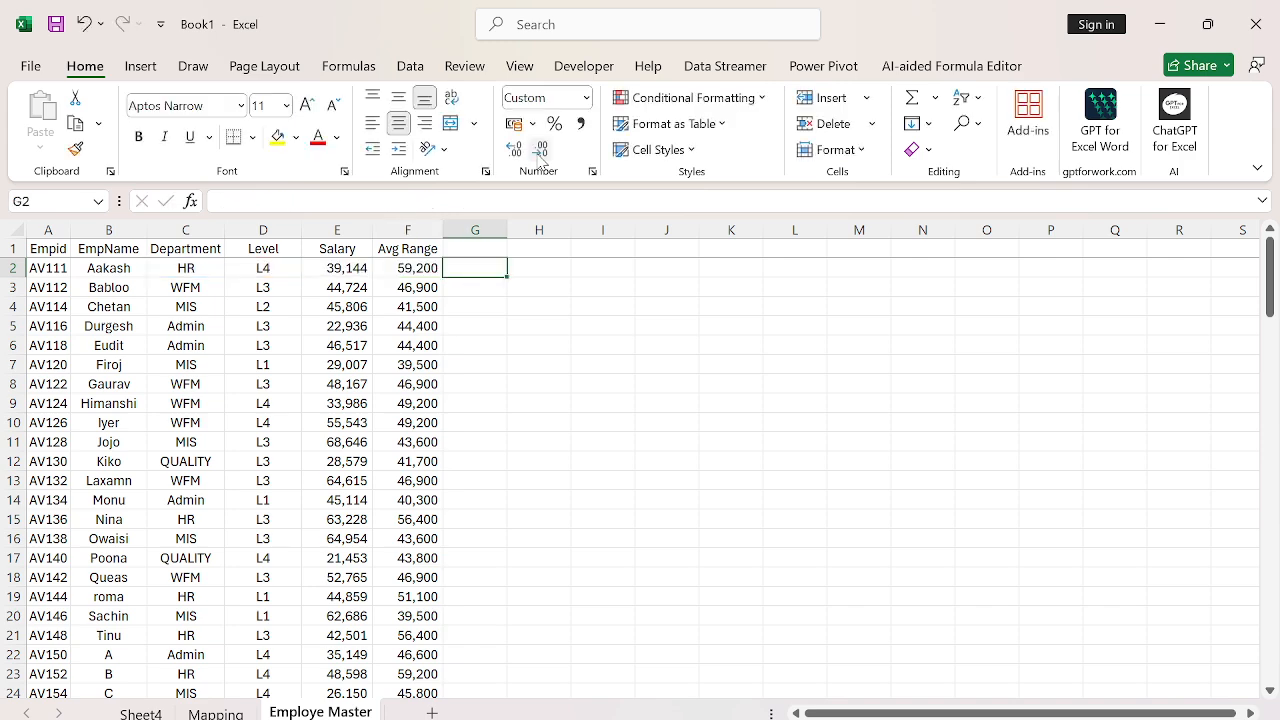
pyautogui.press('Up')
pyautogui.write('Compa%')
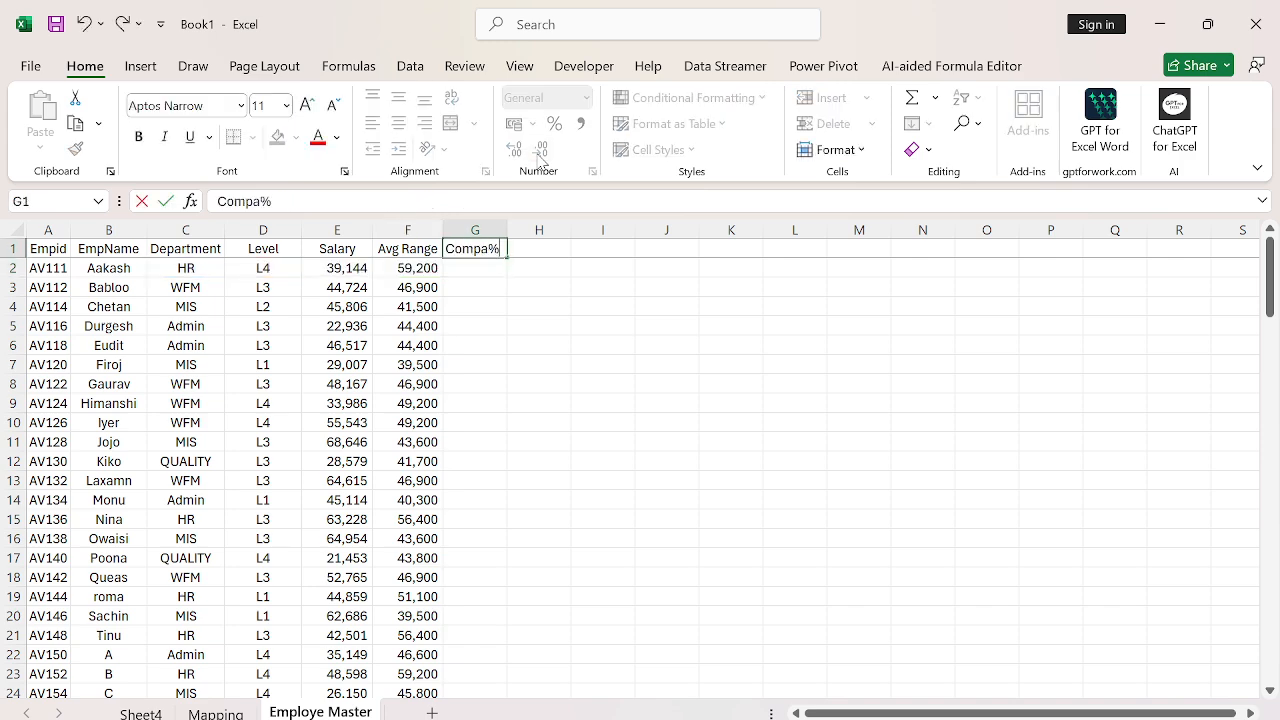
pyautogui.press('Return')
# - Enter =E2/F2 in G2 and fill the formula down the Compa% column through row 117
pyautogui.write('=')
pyautogui.press('Left')
pyautogui.press('Left')
pyautogui.write('/')
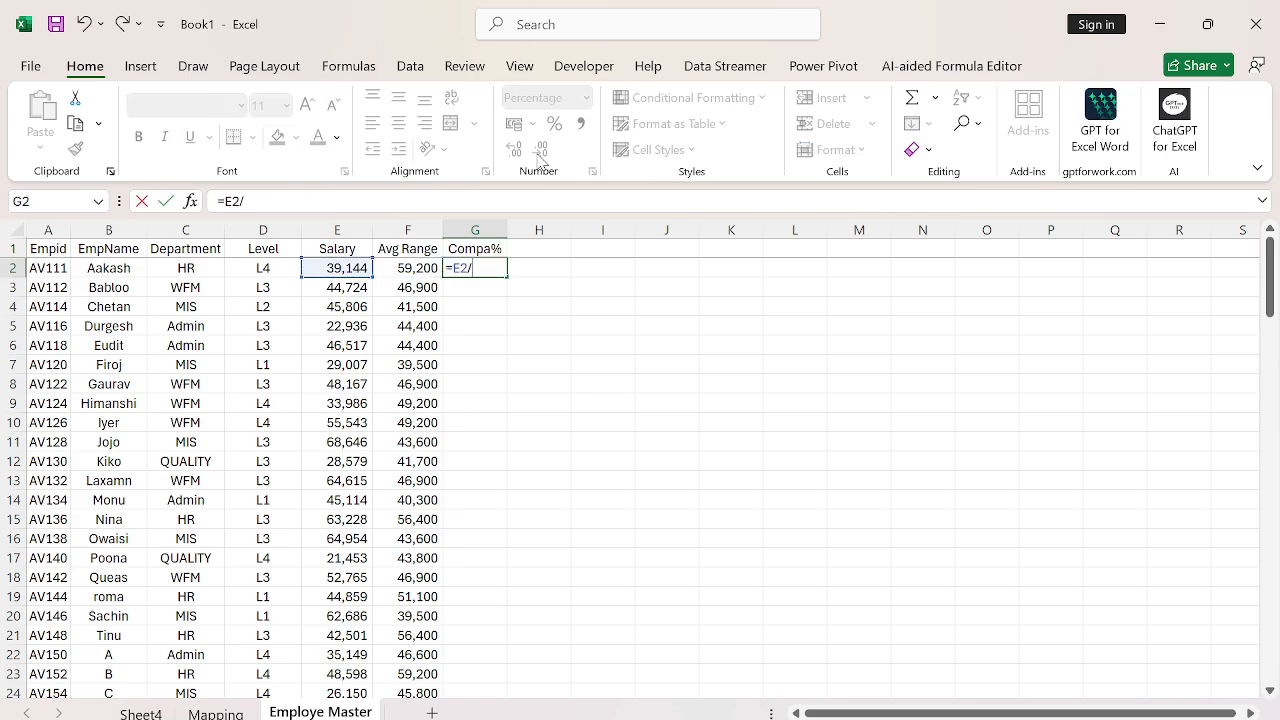
pyautogui.press('Left')
pyautogui.press('Return')
pyautogui.press('Left')
pyautogui.hotkey('ctrl', 'Down')
pyautogui.press('Right')
pyautogui.hotkey('ctrl', 'shift', 'Up')
pyautogui.hotkey('ctrl', 'd')
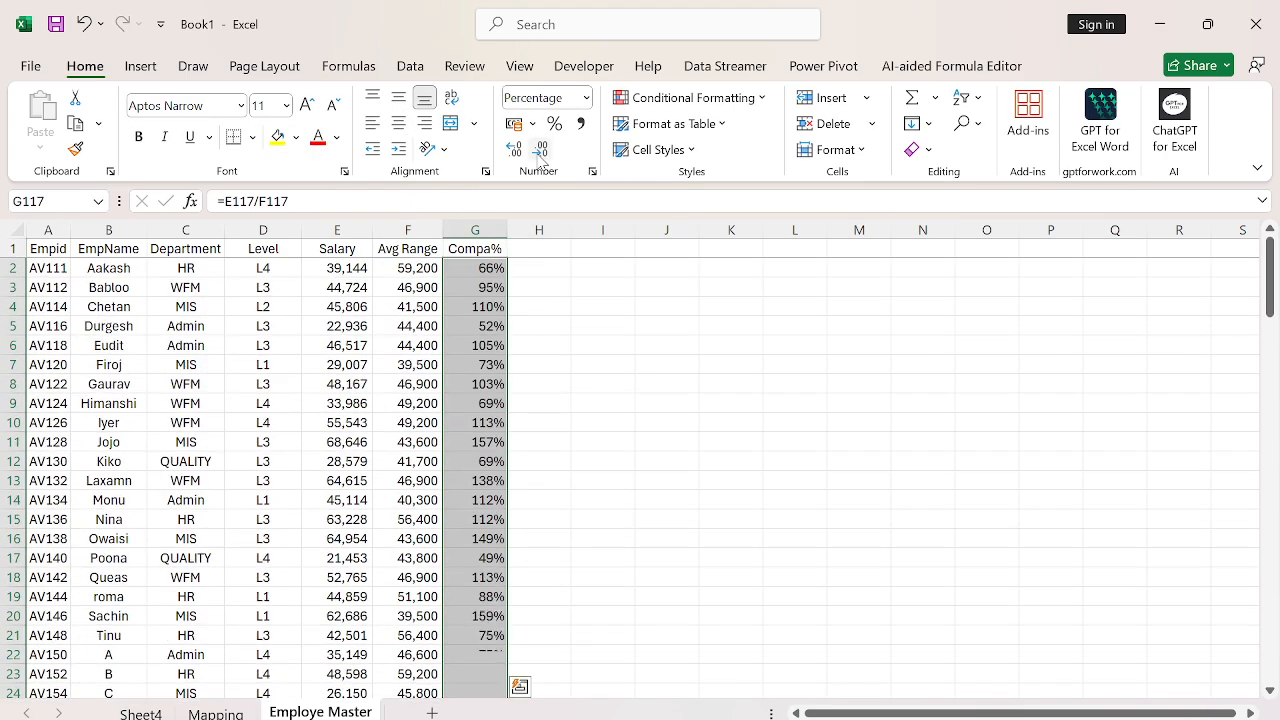
# - Toggle centre alignment on the whole Compa% column
pyautogui.hotkey('ctrl', 'Up')
pyautogui.press('Down')
pyautogui.hotkey('ctrl', 'shift', 'Down')
pyautogui.hotkey('ctrl', 'Up')
pyautogui.hotkey('ctrl', 'space')
pyautogui.hotkey('alt', 'h')
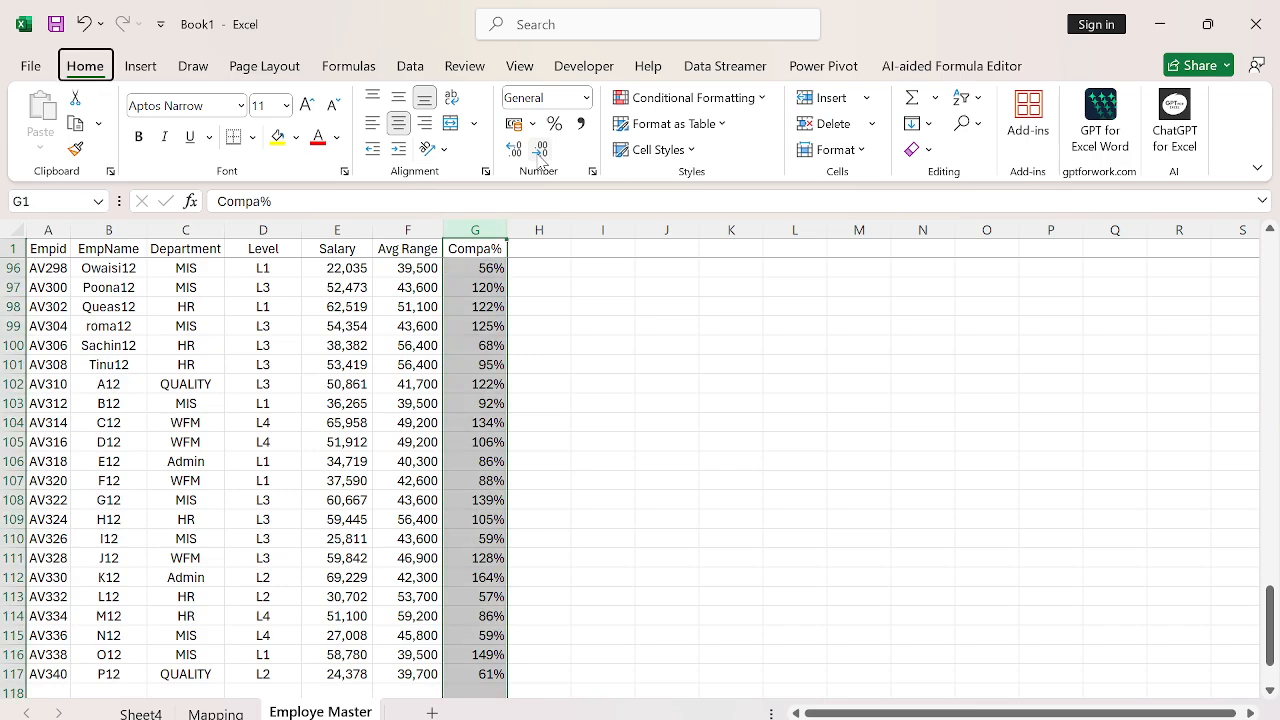
pyautogui.press('a')
pyautogui.press('c')
# - Fill the header cells F1:J1 with light blue
pyautogui.press('Down')
pyautogui.press('Up')
pyautogui.press('Left')
pyautogui.hotkey('shift', 'Right')
pyautogui.hotkey('shift', 'Right')
pyautogui.hotkey('shift', 'Right')
pyautogui.hotkey('shift', 'Right')
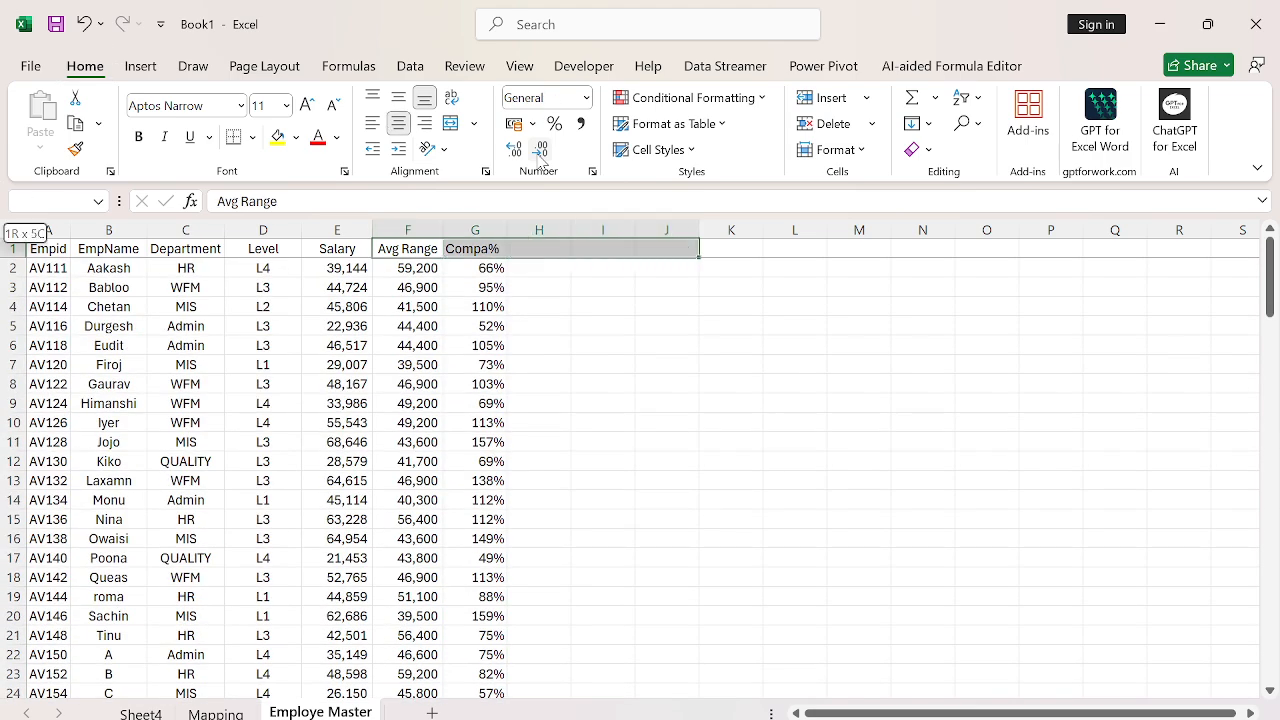
pyautogui.click(298, 138)
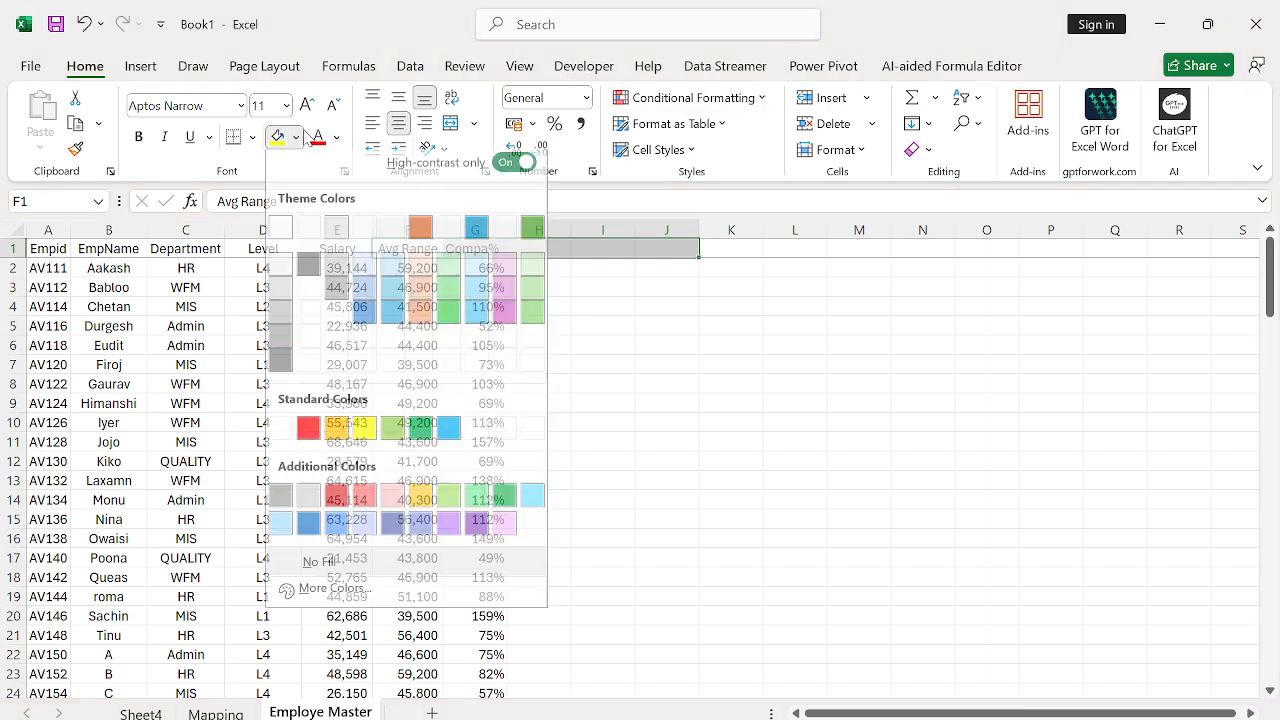
pyautogui.click(395, 312)
# - Enter the header "Bucket" in H1
pyautogui.click(523, 362)
pyautogui.hotkey('ctrl', 'Up')
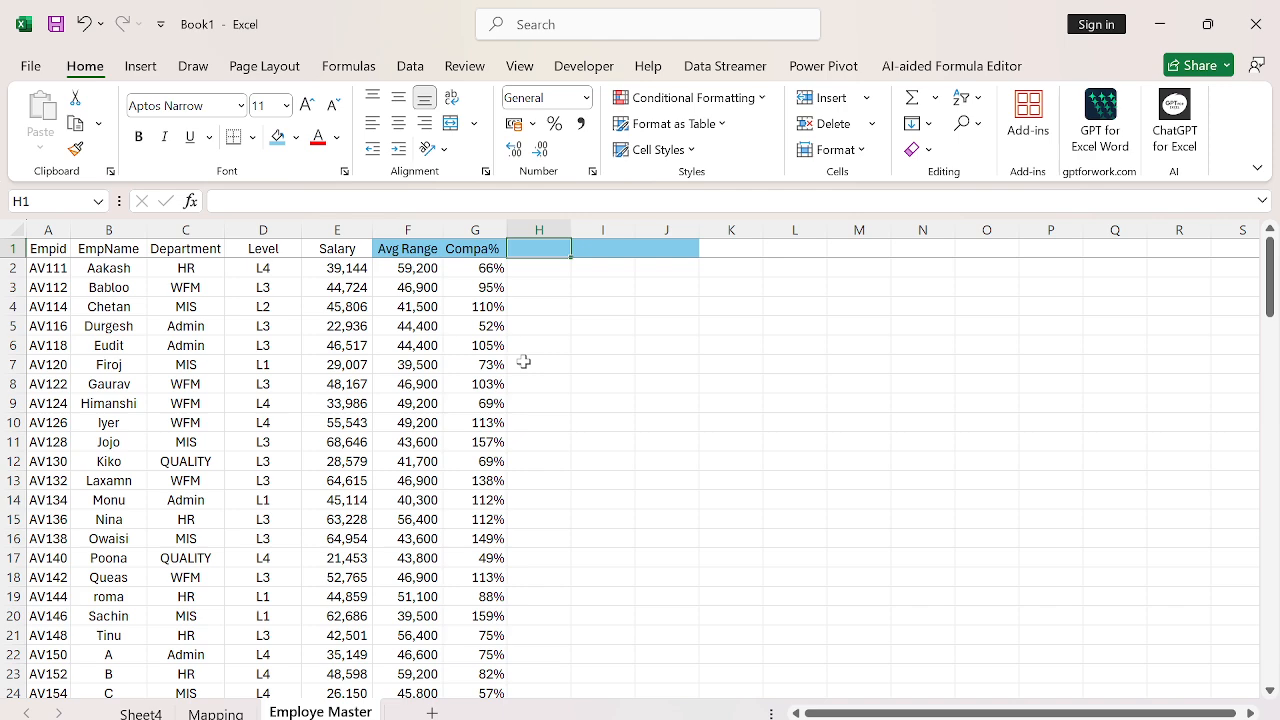
pyautogui.write('Bukcte')
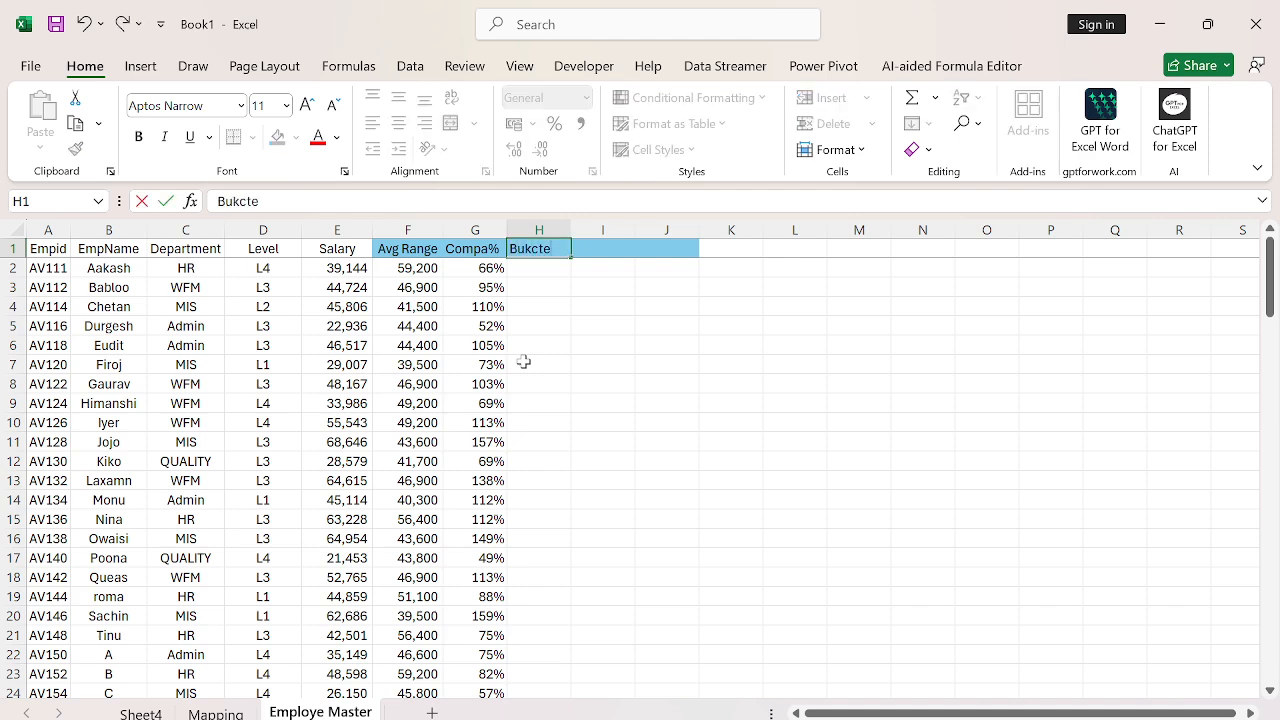
pyautogui.press('Return')
pyautogui.press('Up')
pyautogui.write('Bucket')
pyautogui.press('Return')
# - Examine the Salary Adjustment brackets on the Mapping sheet and the Compa% column on the Employe Master sheet
pyautogui.hotkey('ctrl', 'pageup')
pyautogui.press('Right')
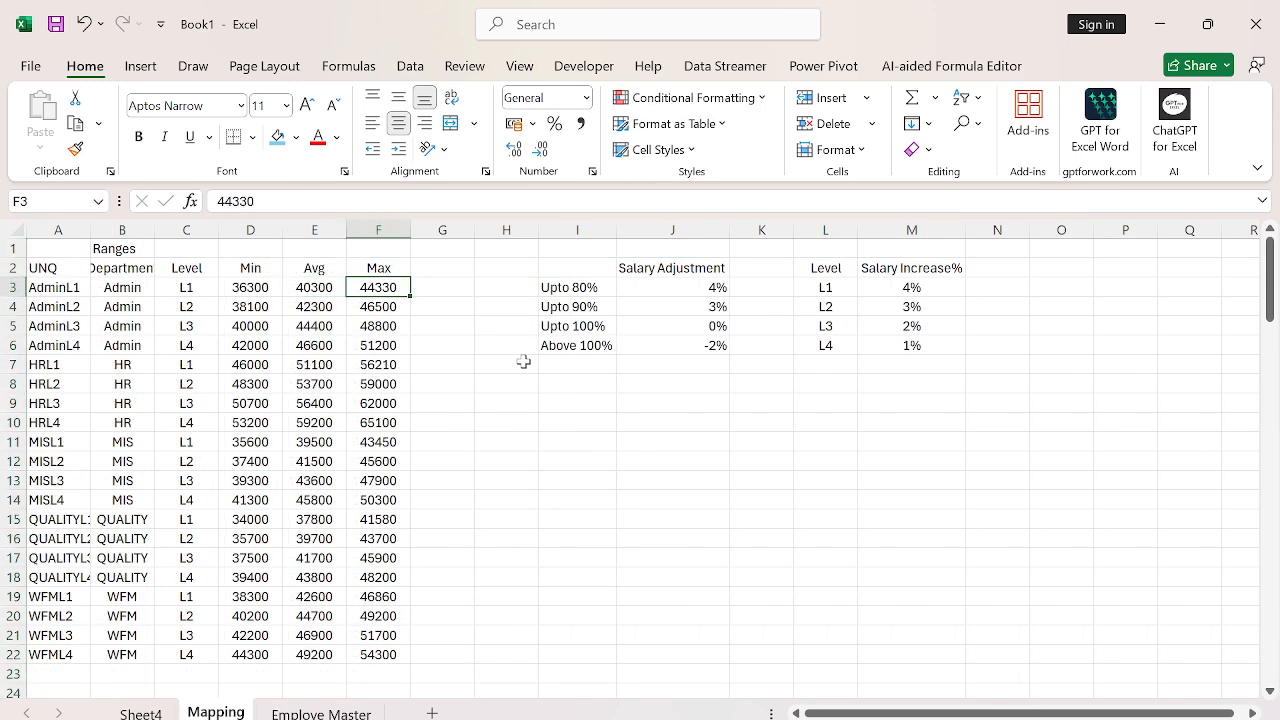
pyautogui.hotkey('ctrl', 'Right')
pyautogui.hotkey('shift', 'Right')
pyautogui.hotkey('ctrl', 'space')
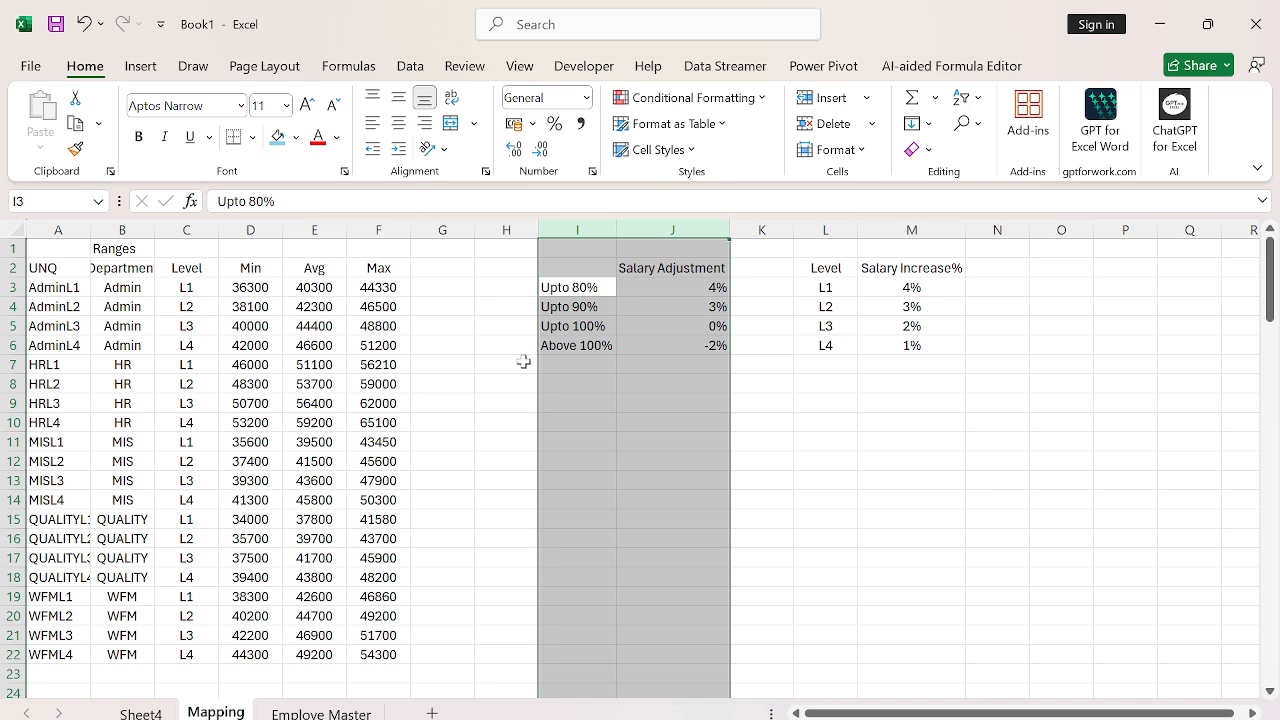
pyautogui.press('Right')
pyautogui.press('Left')
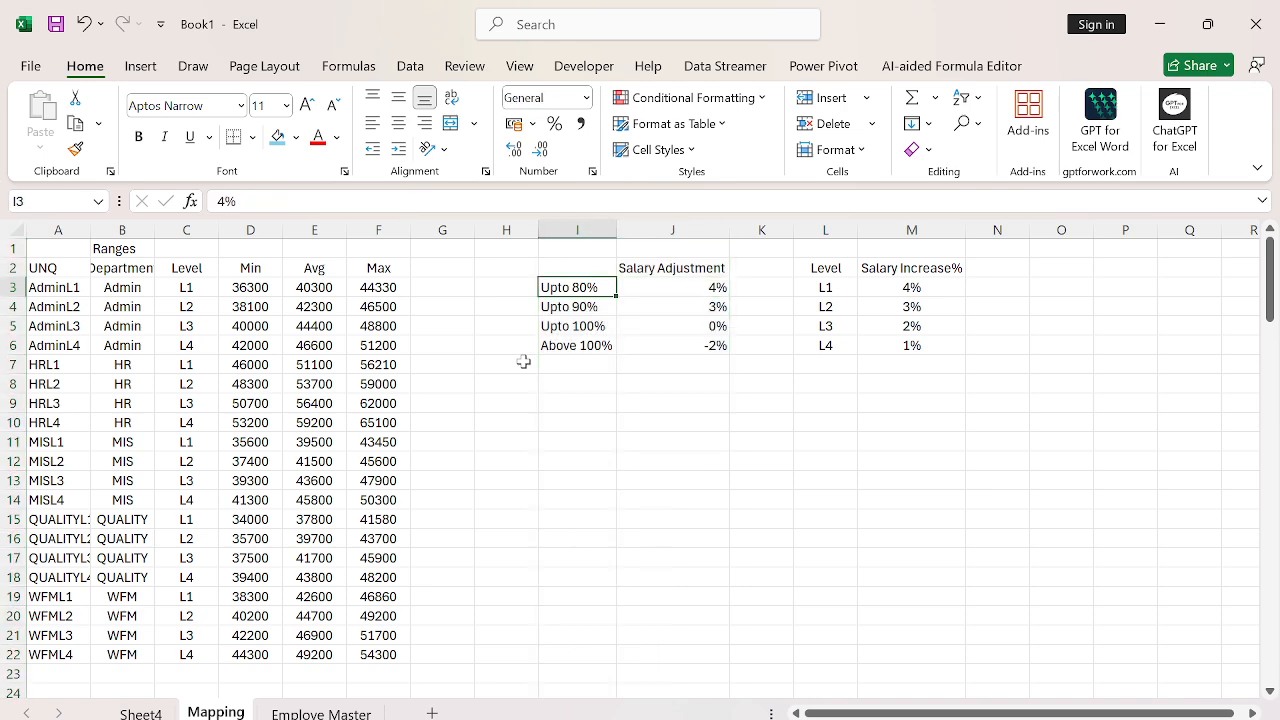
pyautogui.hotkey('shift', 'Right')
pyautogui.hotkey('ctrl', 'space')
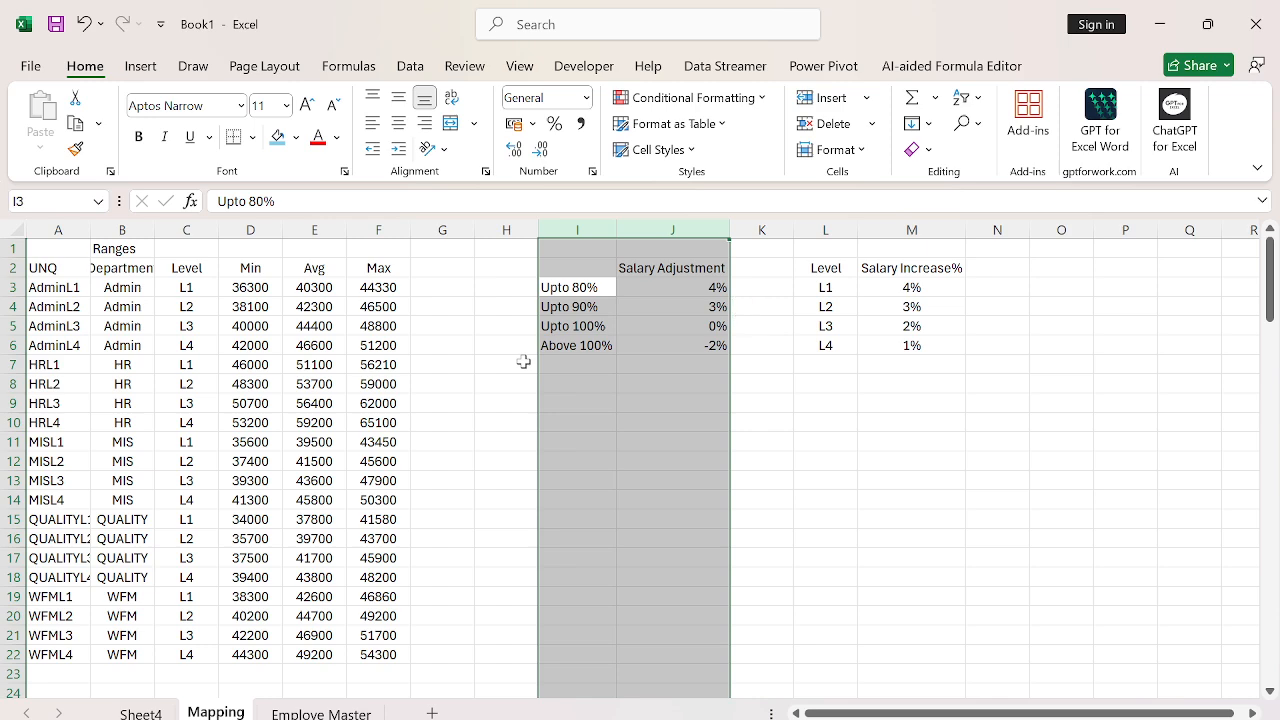
pyautogui.hotkey('ctrl', 'pagedown')
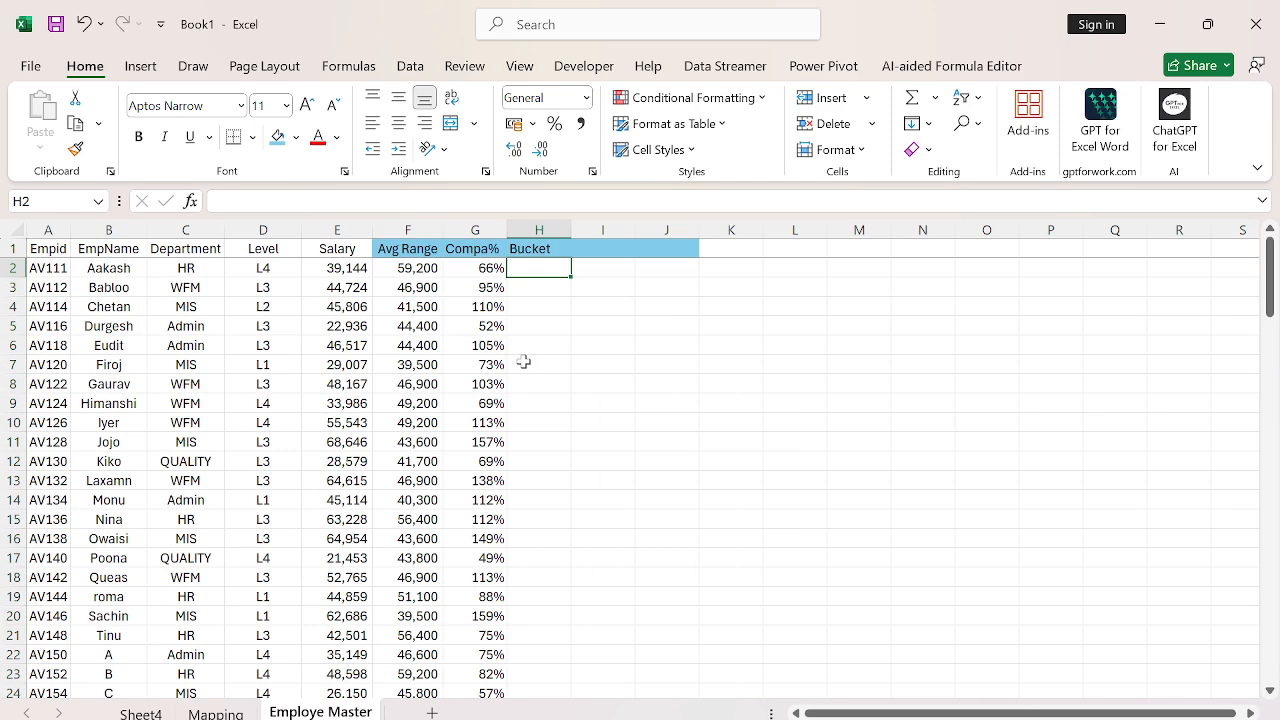
pyautogui.press('Left')
pyautogui.press('Up')
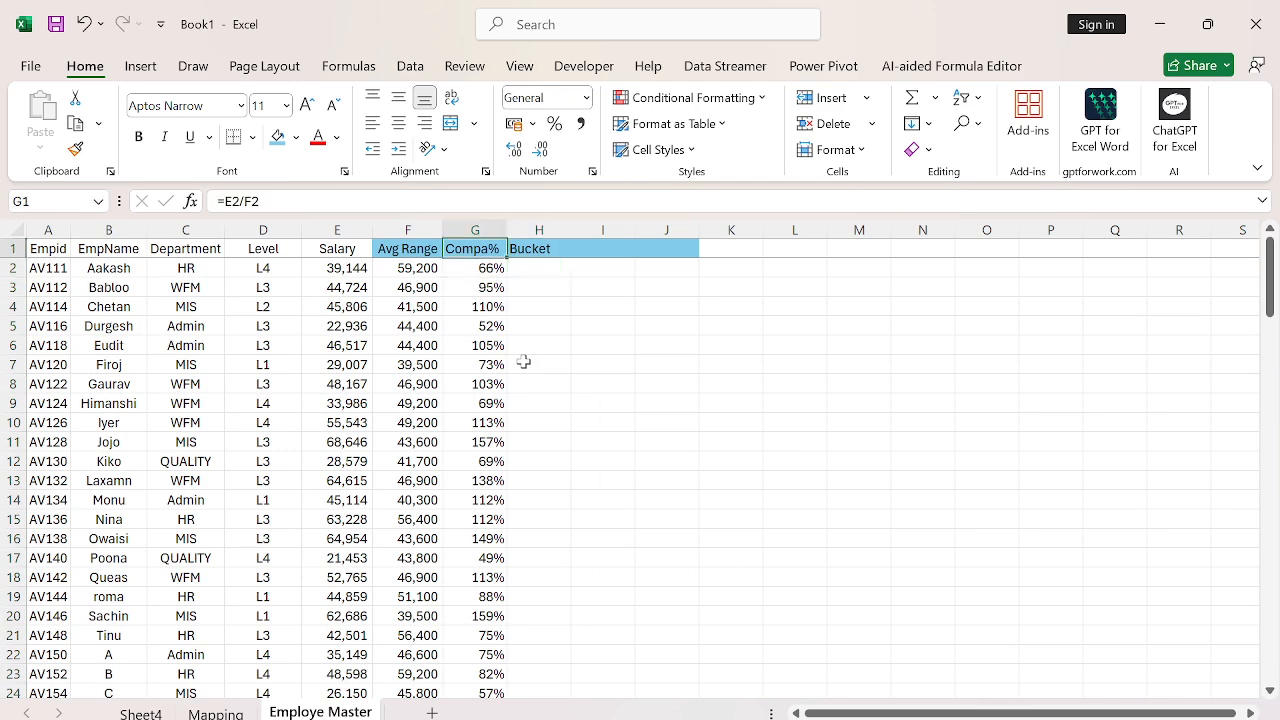
pyautogui.hotkey('ctrl', 'space')
# - Start the formula =IF(G2<"80%","Upto 80%",IF( in H2, with a second IF nested as the false value
pyautogui.press('Down')
pyautogui.press('Right')
pyautogui.write('=if')
pyautogui.press('Tab')
pyautogui.press('Left')
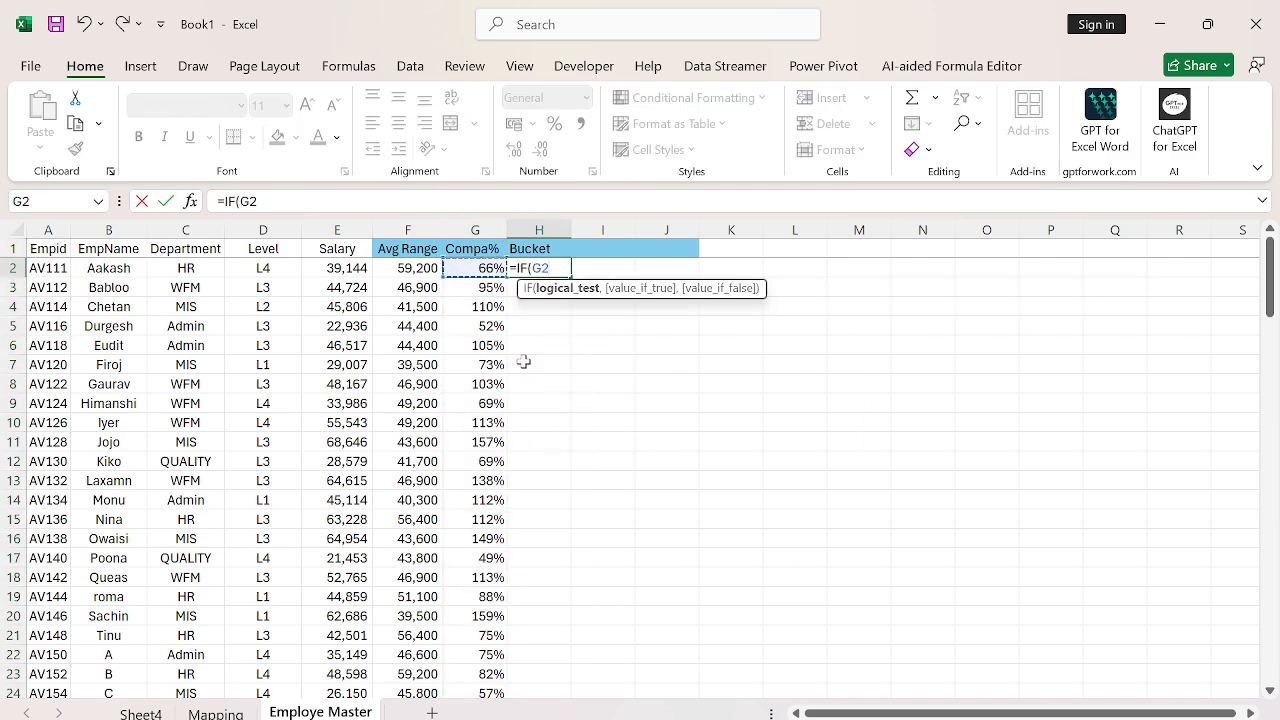
pyautogui.write('<80%","Upto 80')
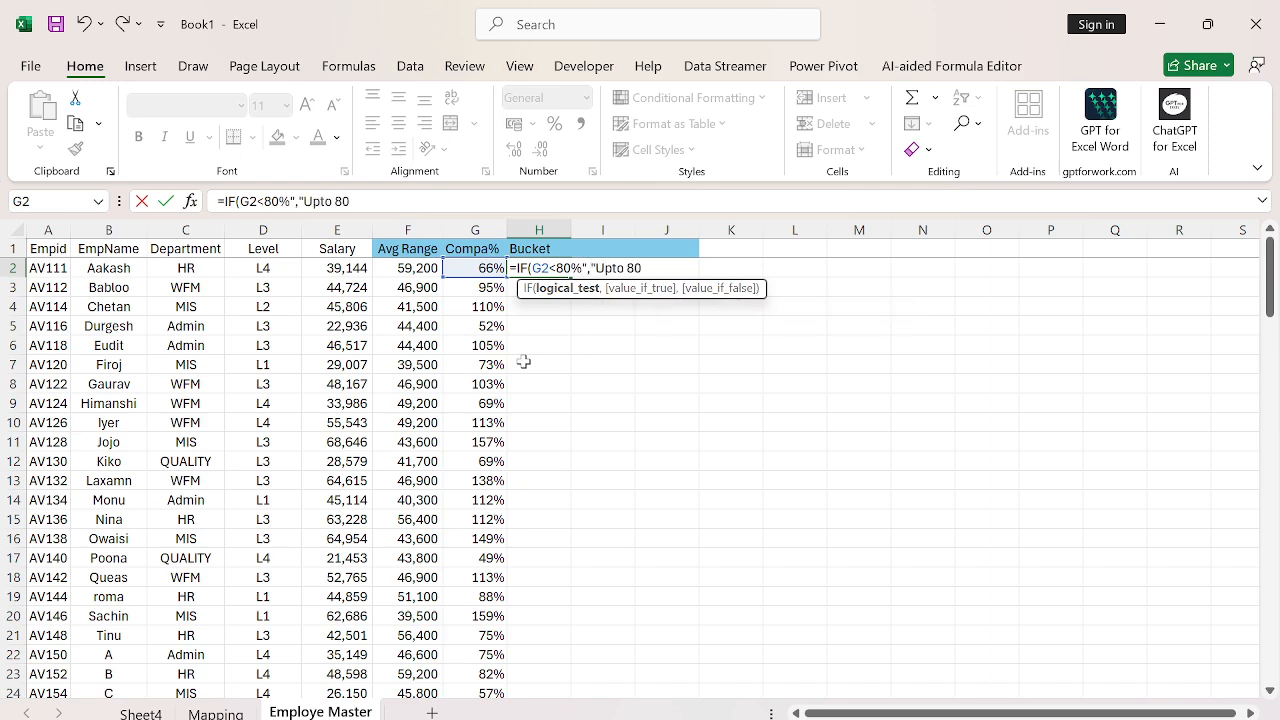
pyautogui.write('%",if')
pyautogui.press('Return')
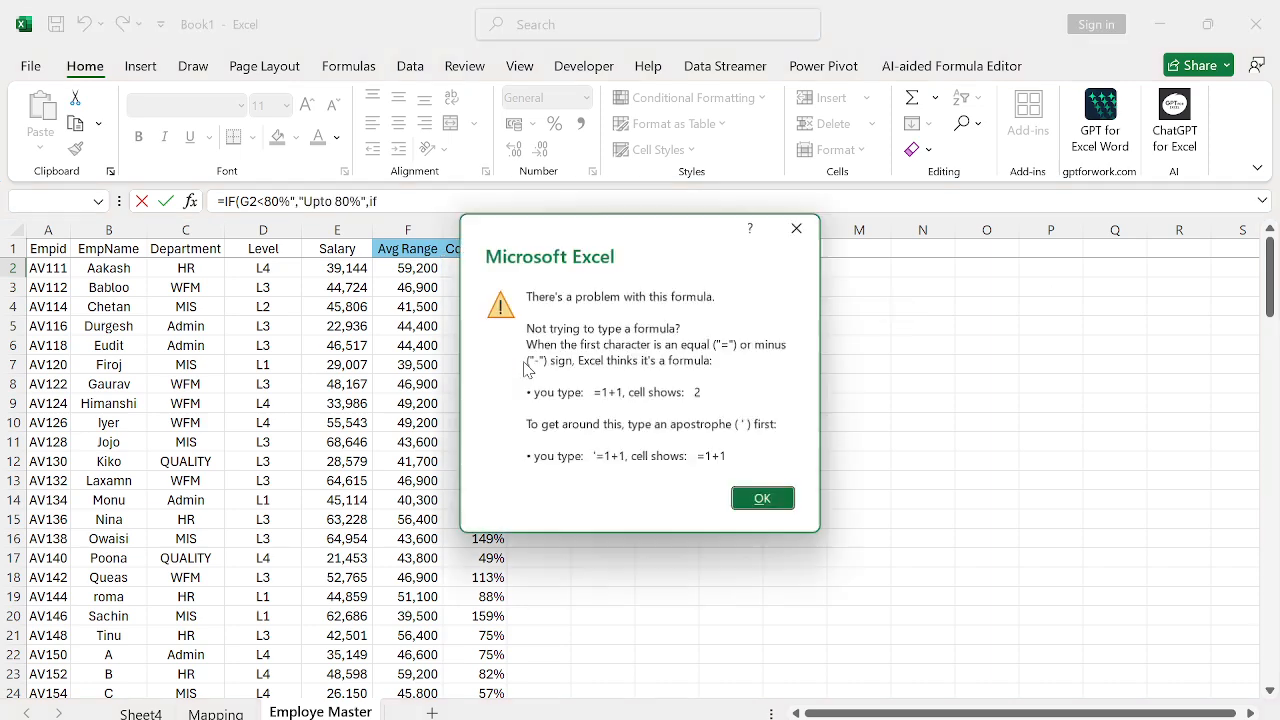
pyautogui.press('Return')
pyautogui.press('Left')
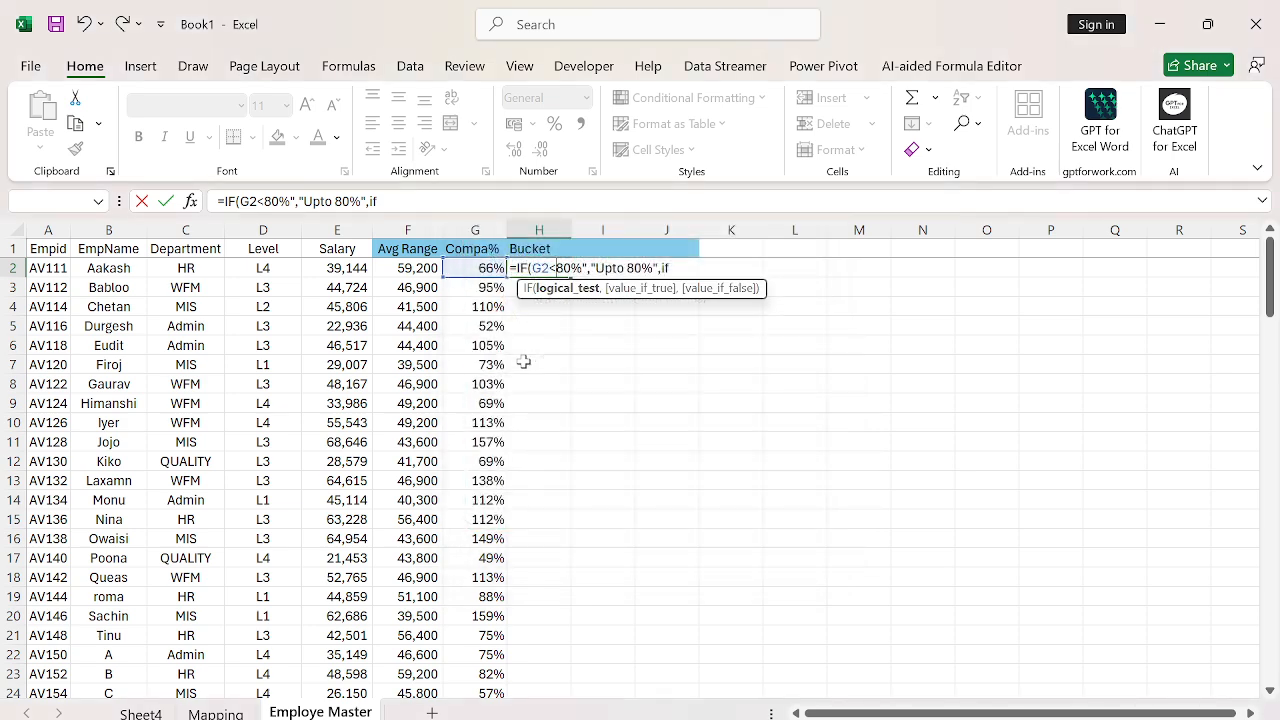
pyautogui.write('"')
pyautogui.press('End')
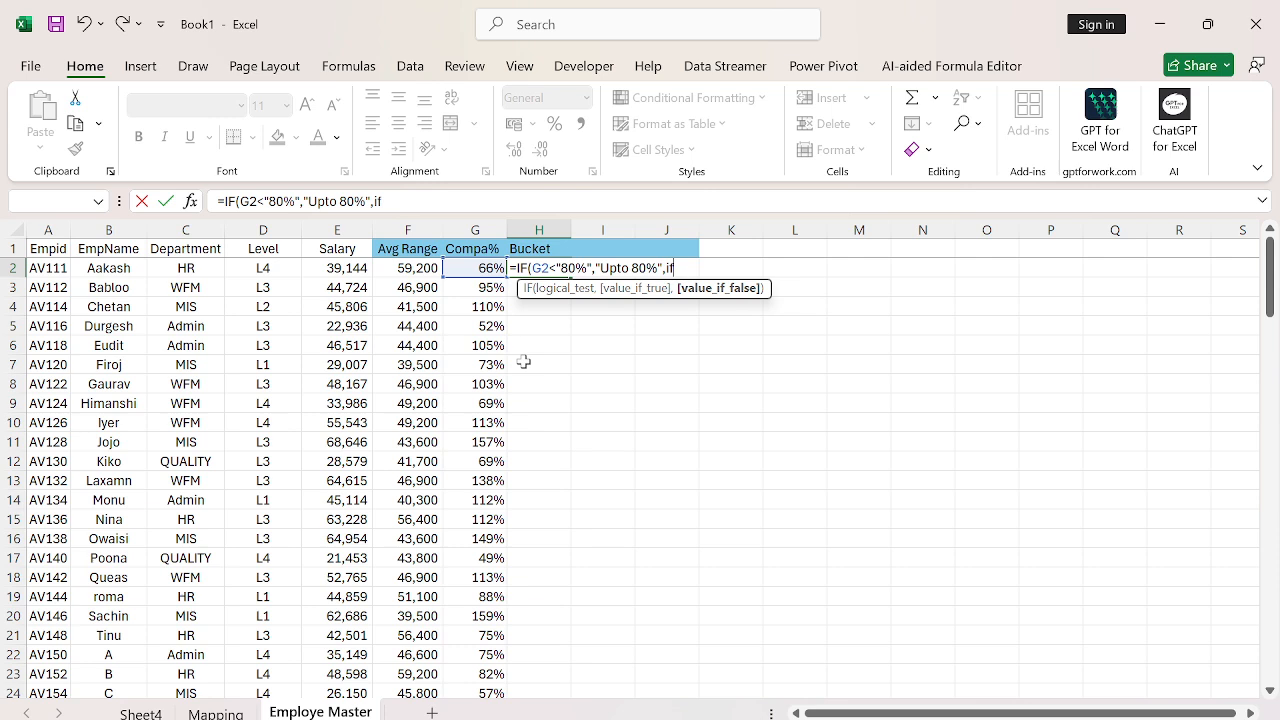
pyautogui.press('Tab')
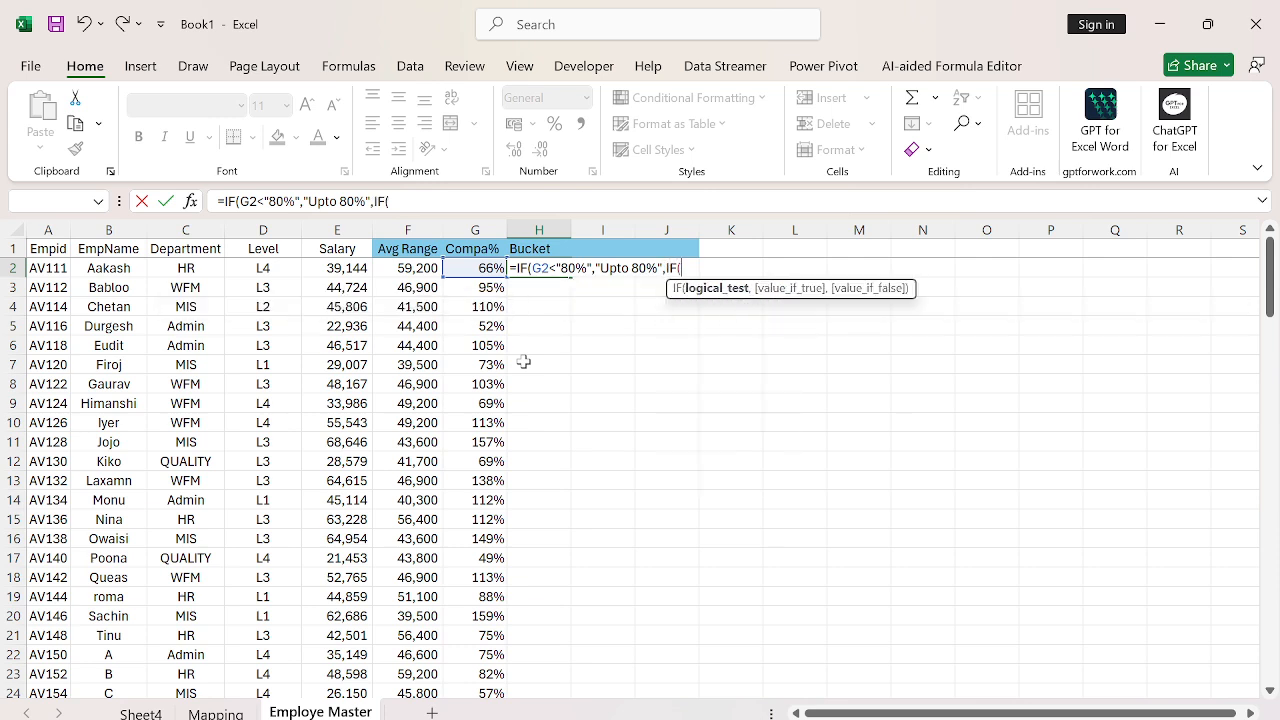
# - Extend H2's nested IF with the test G2<"90%" returning "Upto 90%", and open a third IF on G2
pyautogui.write('G2<')
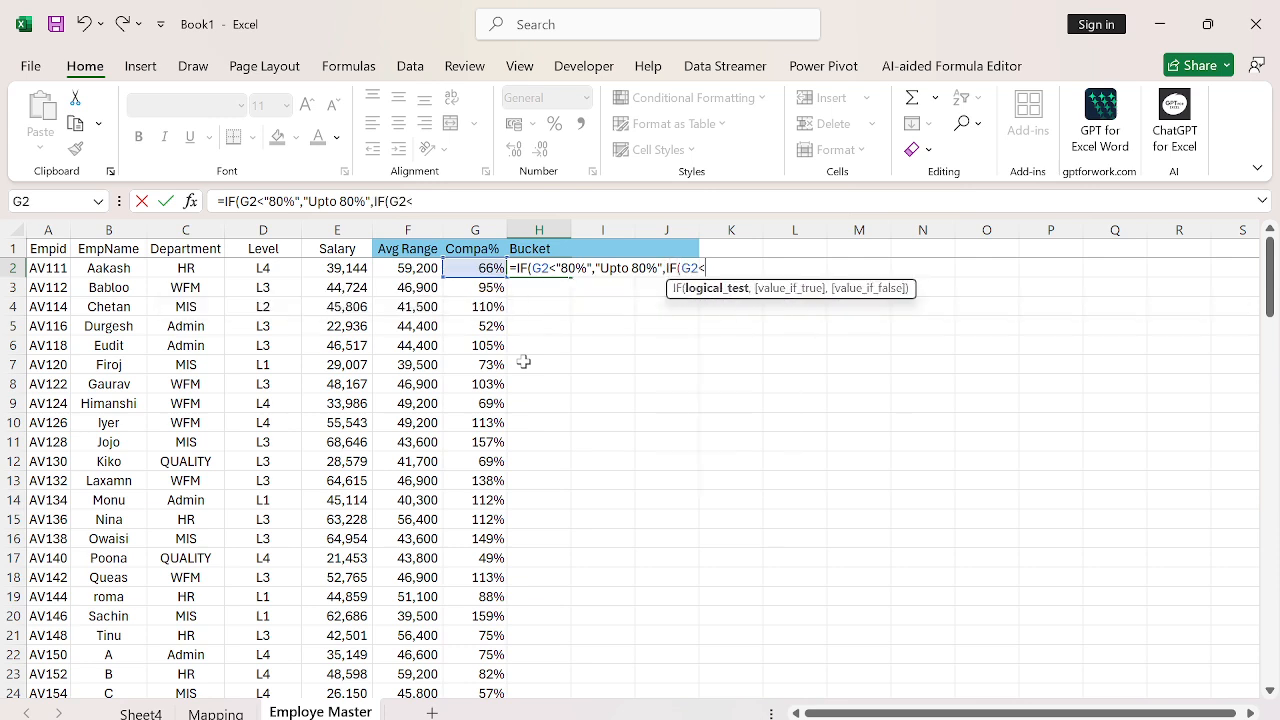
pyautogui.write('90%",')
pyautogui.press('BackSpace')
pyautogui.press('BackSpace')
pyautogui.press('BackSpace')
pyautogui.press('BackSpace')
pyautogui.write('"90%","Upto 90')
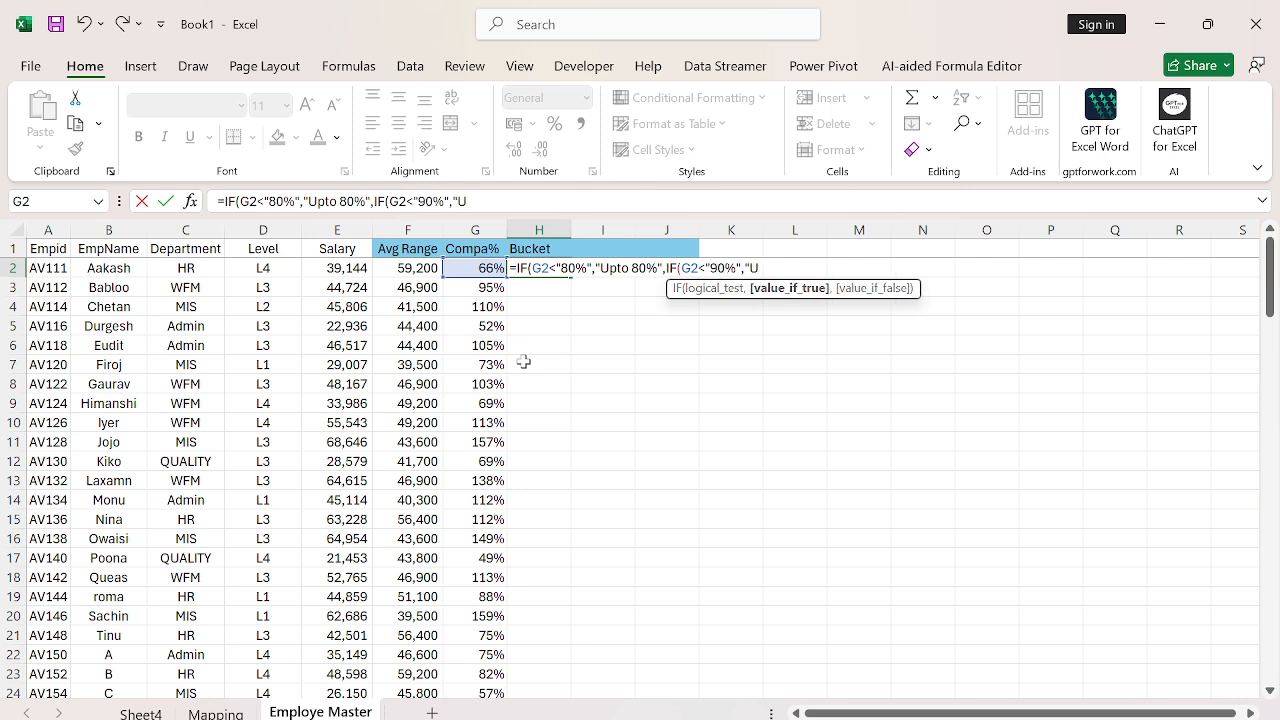
pyautogui.write('%",IF(G2')
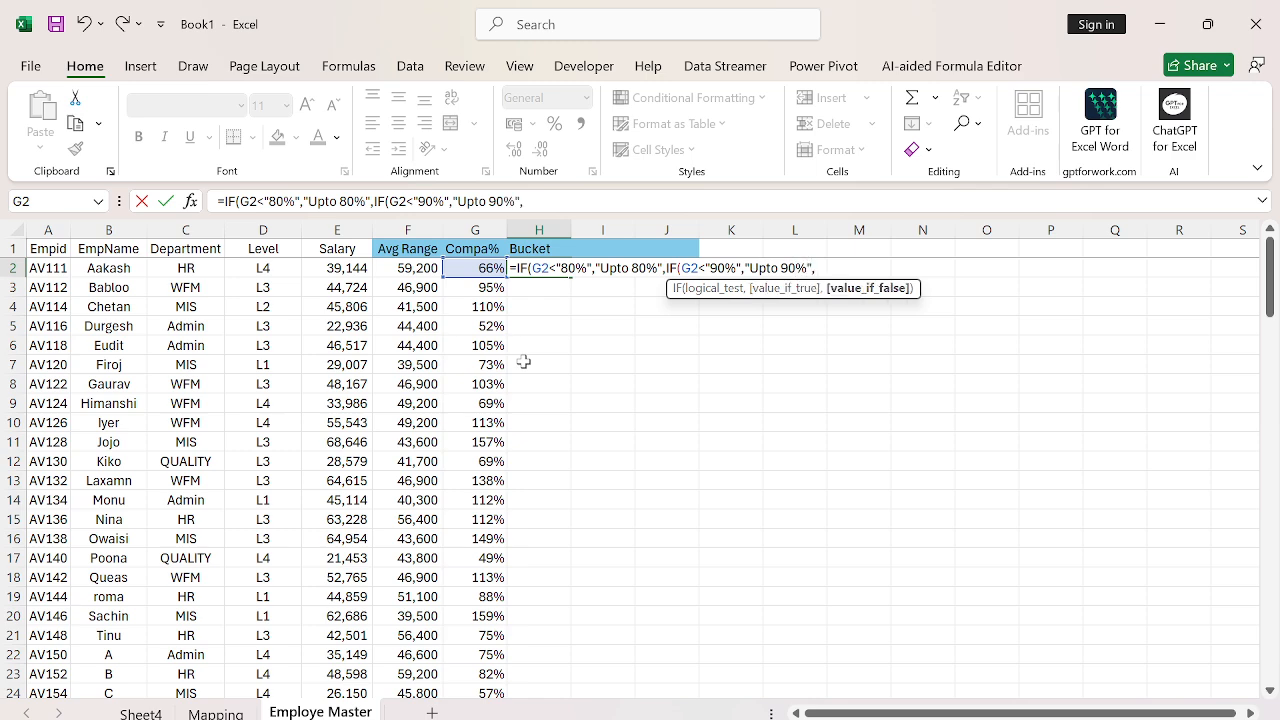
# - Complete H2's formula with G2<100% returning "Upto 100%" and otherwise "Abive 100%"
pyautogui.write('<100%')
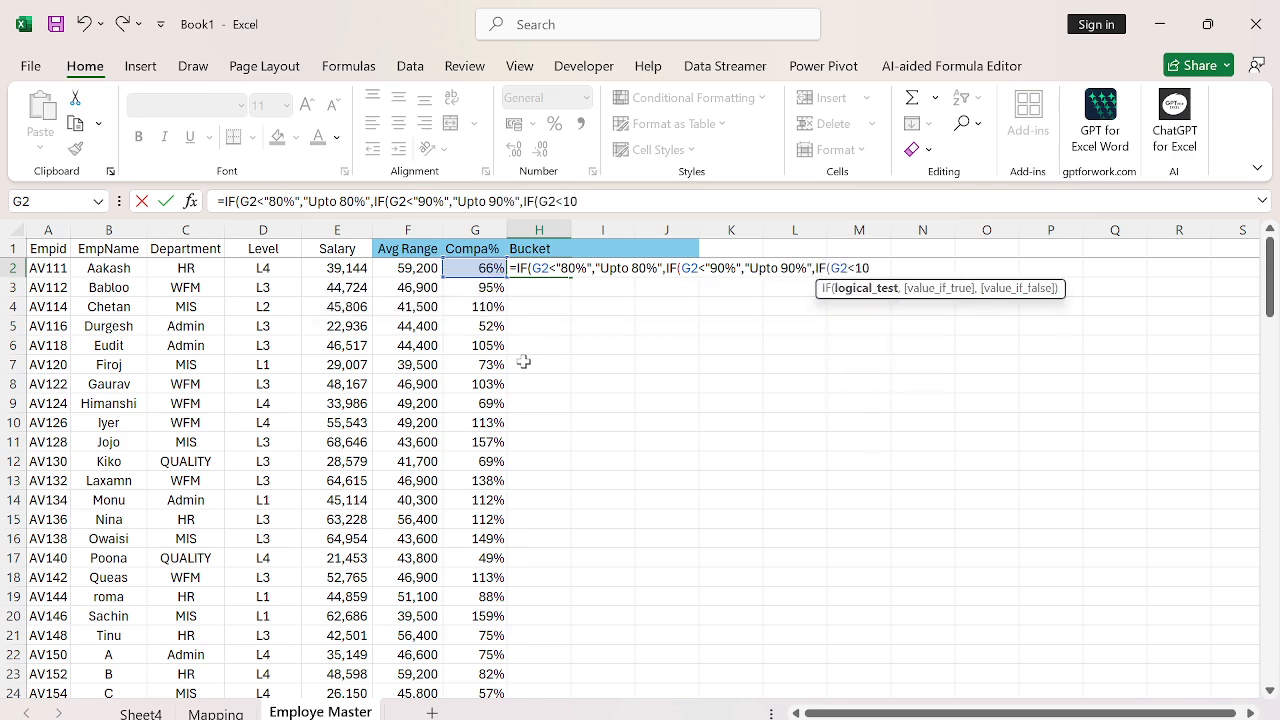
pyautogui.press('BackSpace')
pyautogui.press('BackSpace')
pyautogui.press('BackSpace')
pyautogui.write('00%,"Upto')
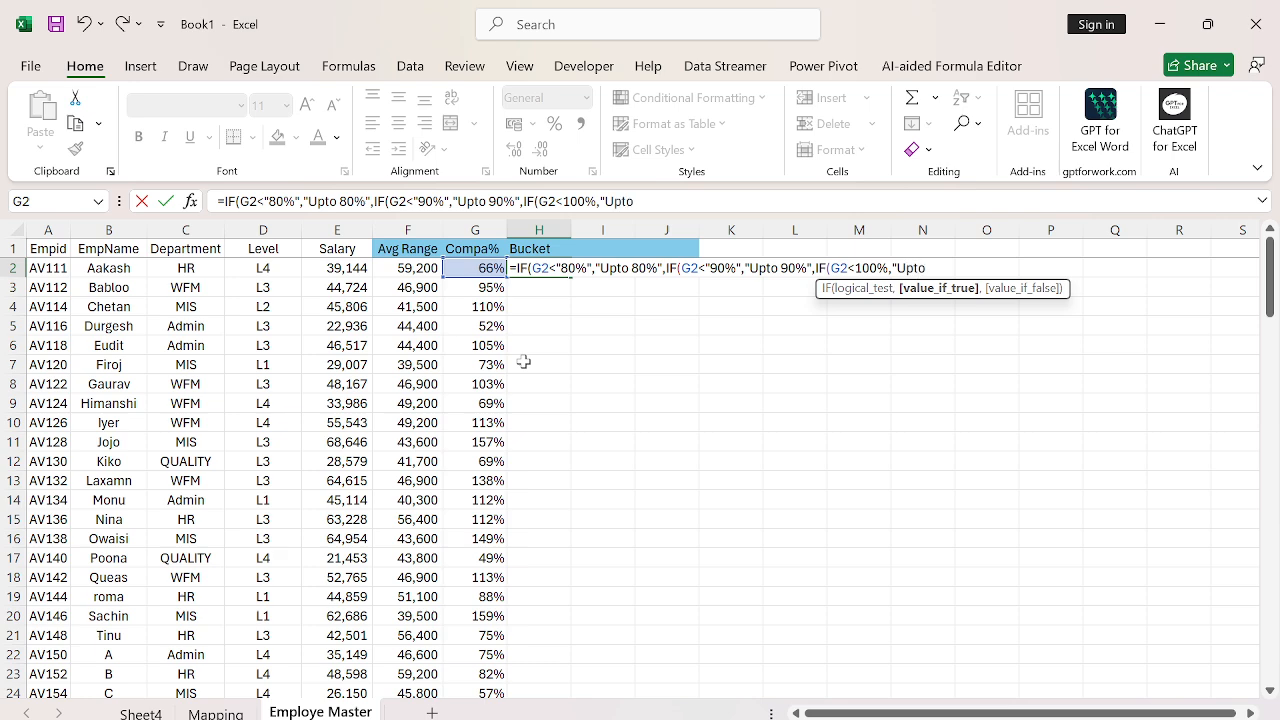
pyautogui.write(' 100%",')
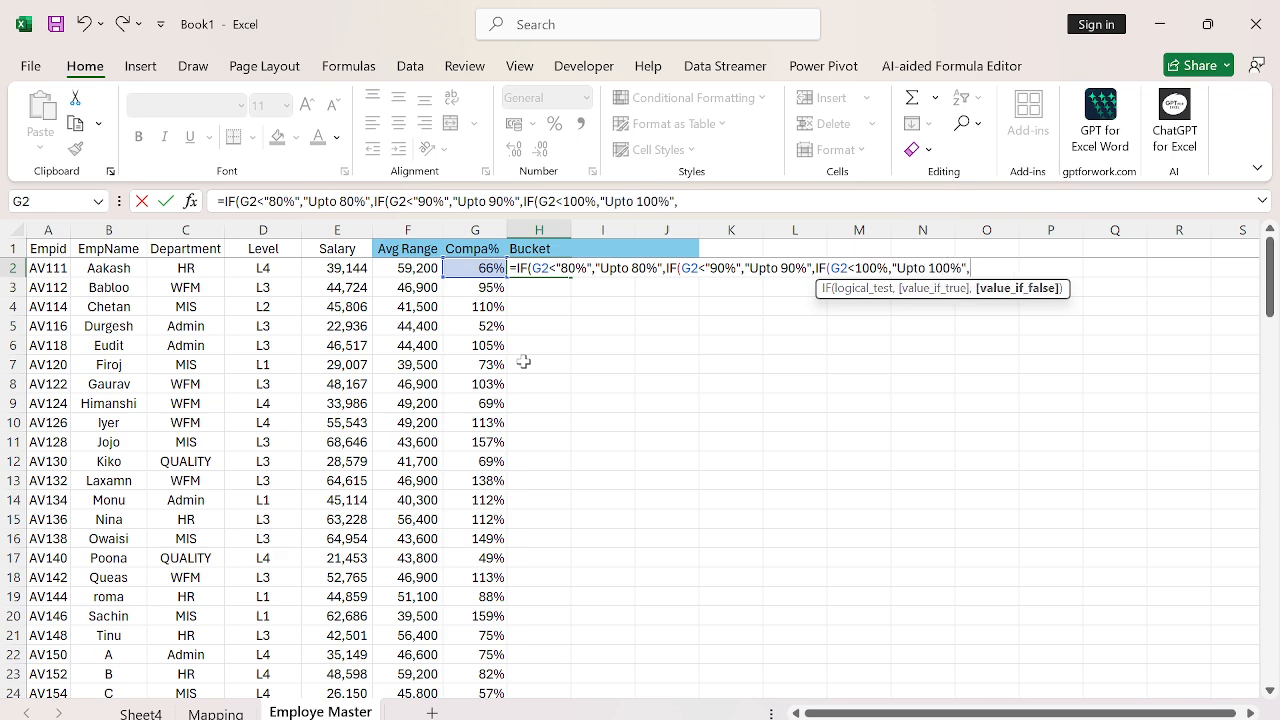
pyautogui.write('"Abive 100%')
pyautogui.press('Return')
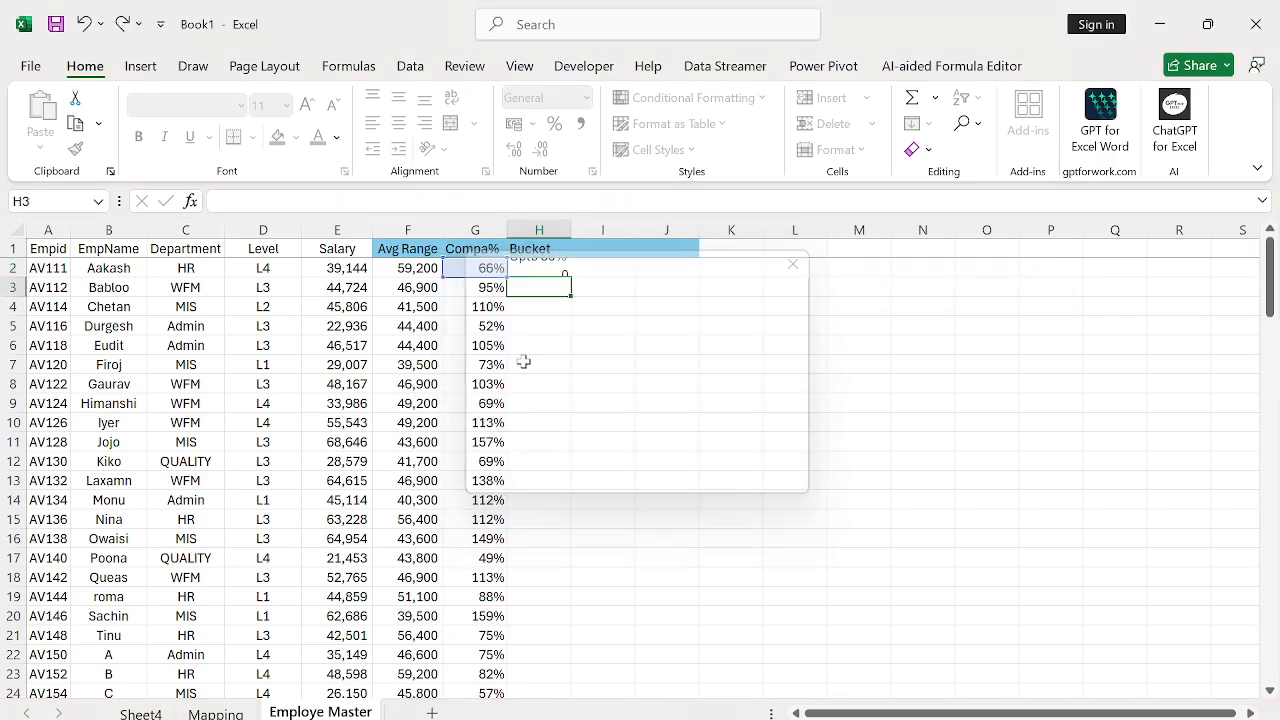
# - Fill the Bucket formula down from H2 through row 117
pyautogui.press('Left')
pyautogui.hotkey('ctrl', 'Down')
pyautogui.press('Right')
pyautogui.hotkey('ctrl', 'shift', 'Up')
pyautogui.hotkey('ctrl', 'd')
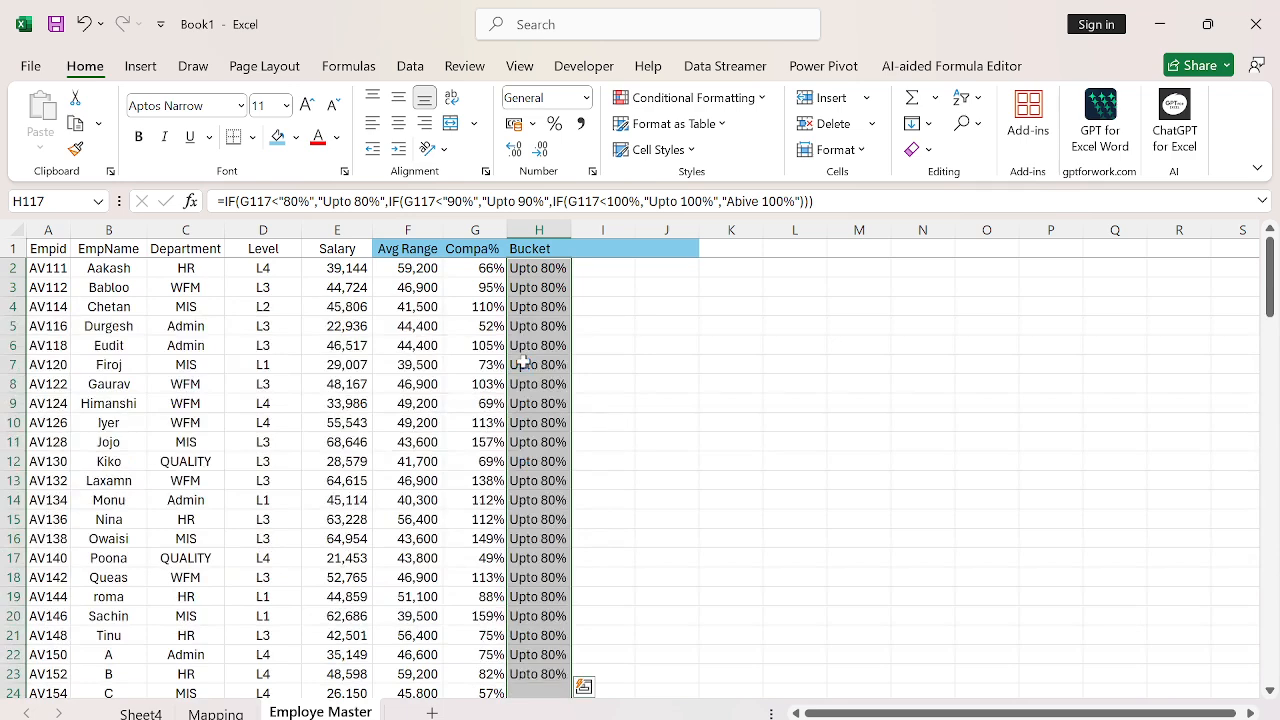
pyautogui.hotkey('ctrl', 'Up')
pyautogui.press('Down')
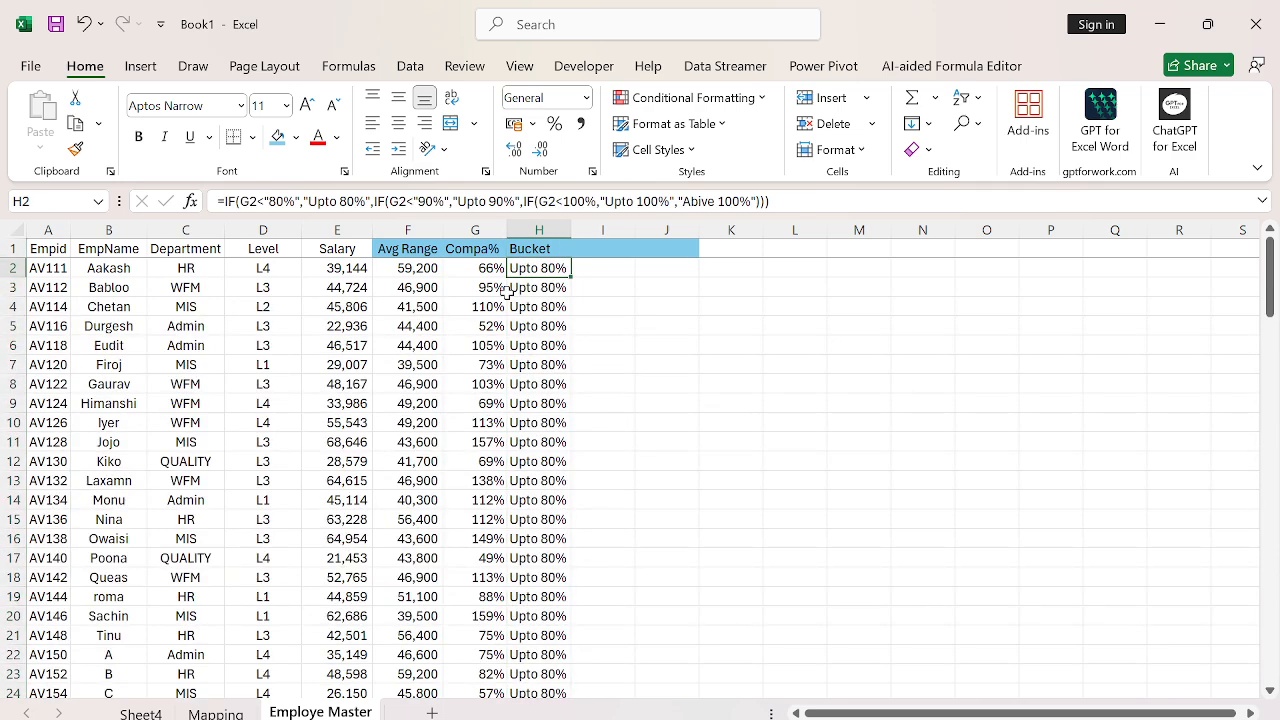
# - Remove the quotation marks around 80% in the first logical test of H2's formula
pyautogui.click(273, 201)
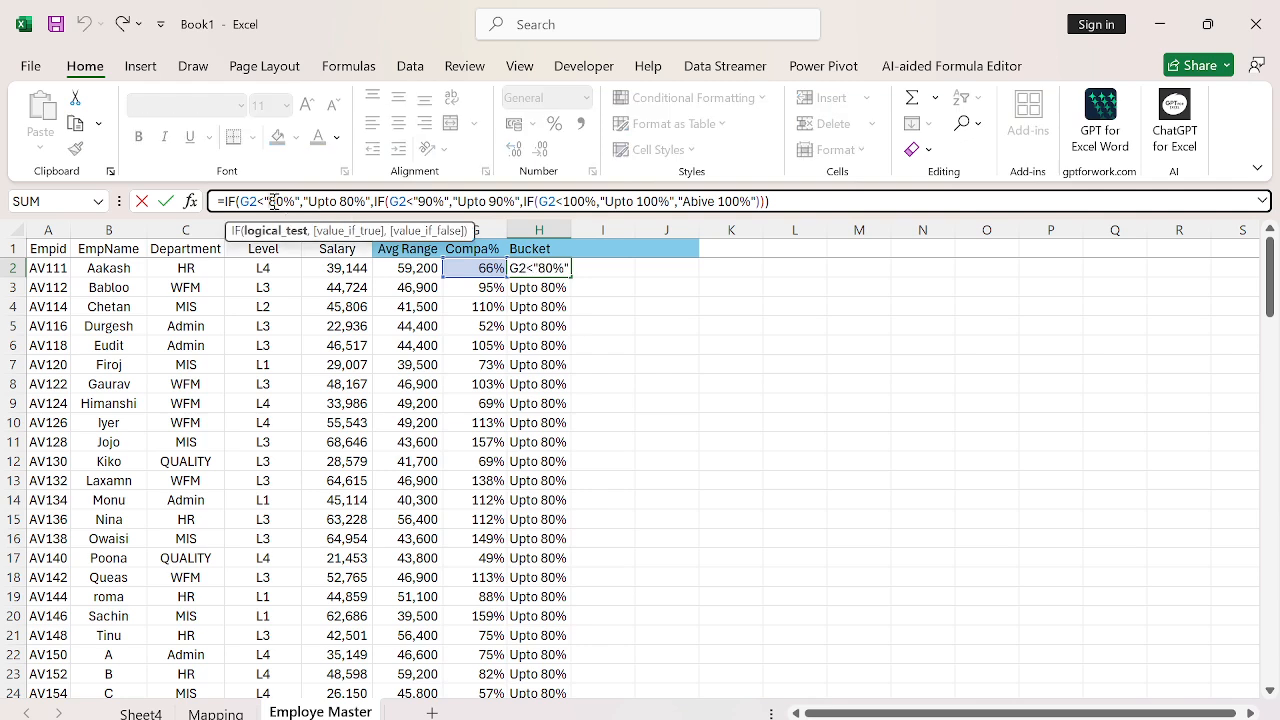
pyautogui.press('BackSpace')
pyautogui.press('Right')
pyautogui.press('Right')
pyautogui.press('Right')
pyautogui.press('Right')
pyautogui.press('BackSpace')
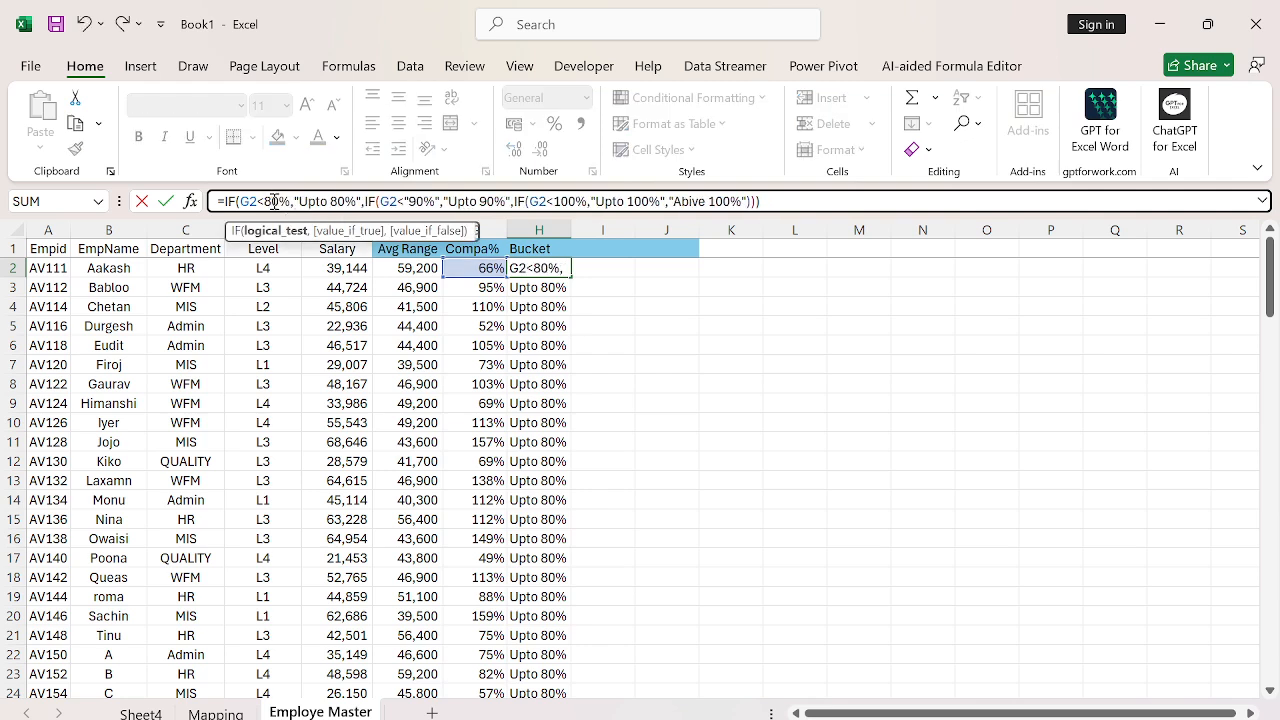
# - Remove the quotation marks around 90% in the second logical test of H2's formula
pyautogui.press('Right')
pyautogui.press('Right')
pyautogui.press('Right')
pyautogui.press('Right')
pyautogui.press('Right')
pyautogui.press('Right')
pyautogui.press('Right')
pyautogui.press('Right')
pyautogui.press('Right')
pyautogui.press('Right')
pyautogui.press('Right')
pyautogui.press('Right')
pyautogui.press('Right')
pyautogui.press('Right')
pyautogui.press('Right')
pyautogui.press('Right')
pyautogui.press('Right')
pyautogui.press('Right')
pyautogui.press('BackSpace')
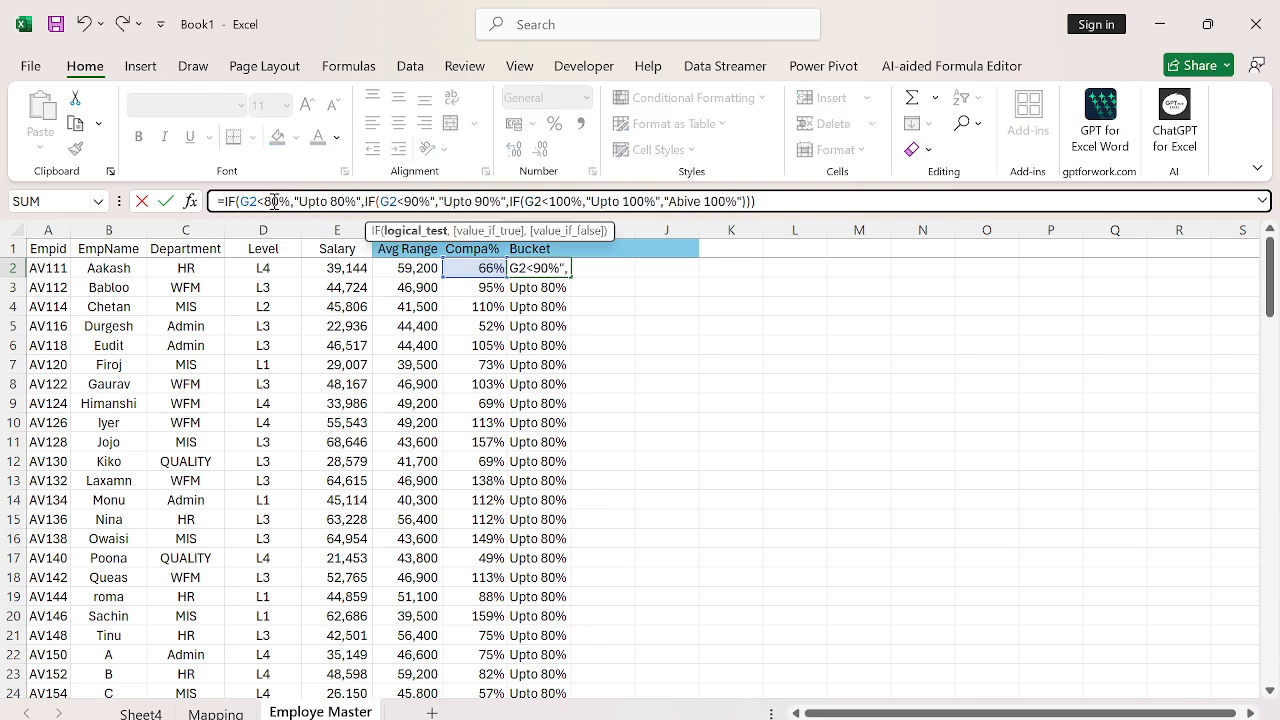
pyautogui.press('Right')
pyautogui.press('Right')
pyautogui.press('Right')
pyautogui.press('Right')
pyautogui.press('Right')
pyautogui.press('Right')
pyautogui.press('BackSpace')
pyautogui.press('Return')
# - Fill the corrected Bucket formula from H2 down to H117
pyautogui.press('Up')
pyautogui.hotkey('ctrl', 'shift', 'Down')
pyautogui.hotkey('ctrl', 'd')
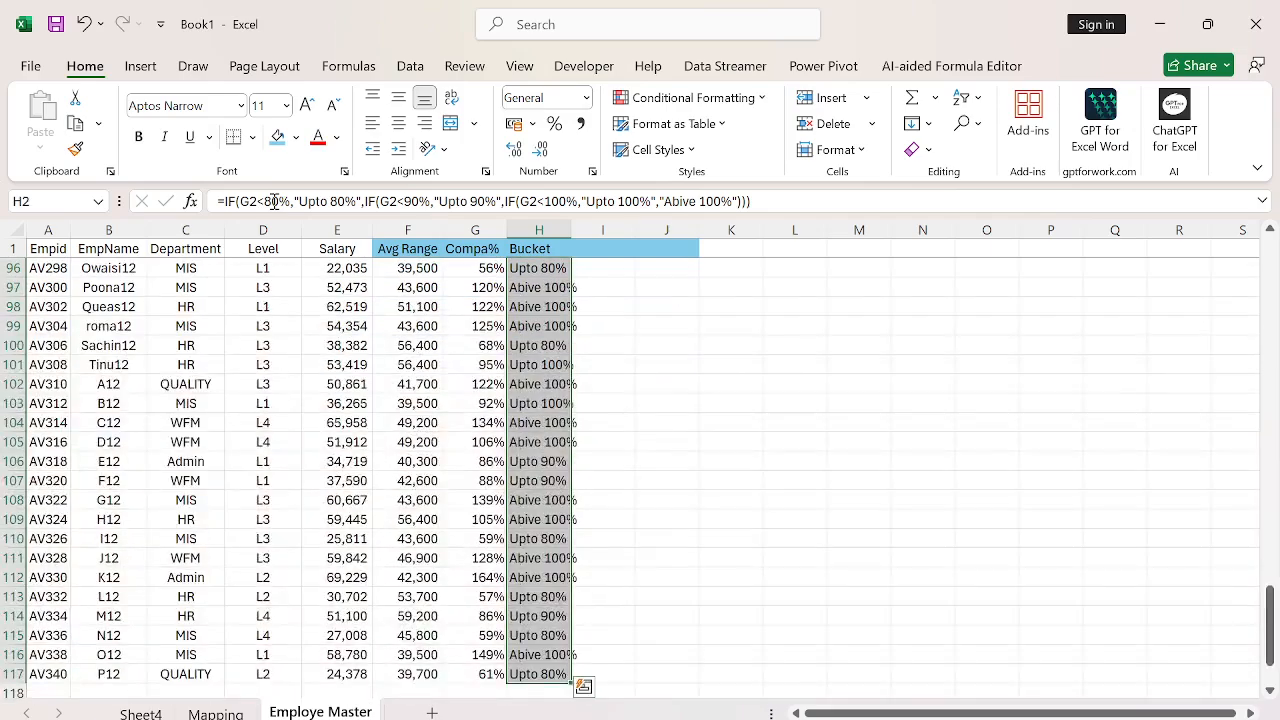
# - Autofit the width of the Bucket column to its contents
pyautogui.hotkey('ctrl', 'shift', 'Up')
pyautogui.hotkey('alt', 'h')
pyautogui.press('o')
pyautogui.press('i')
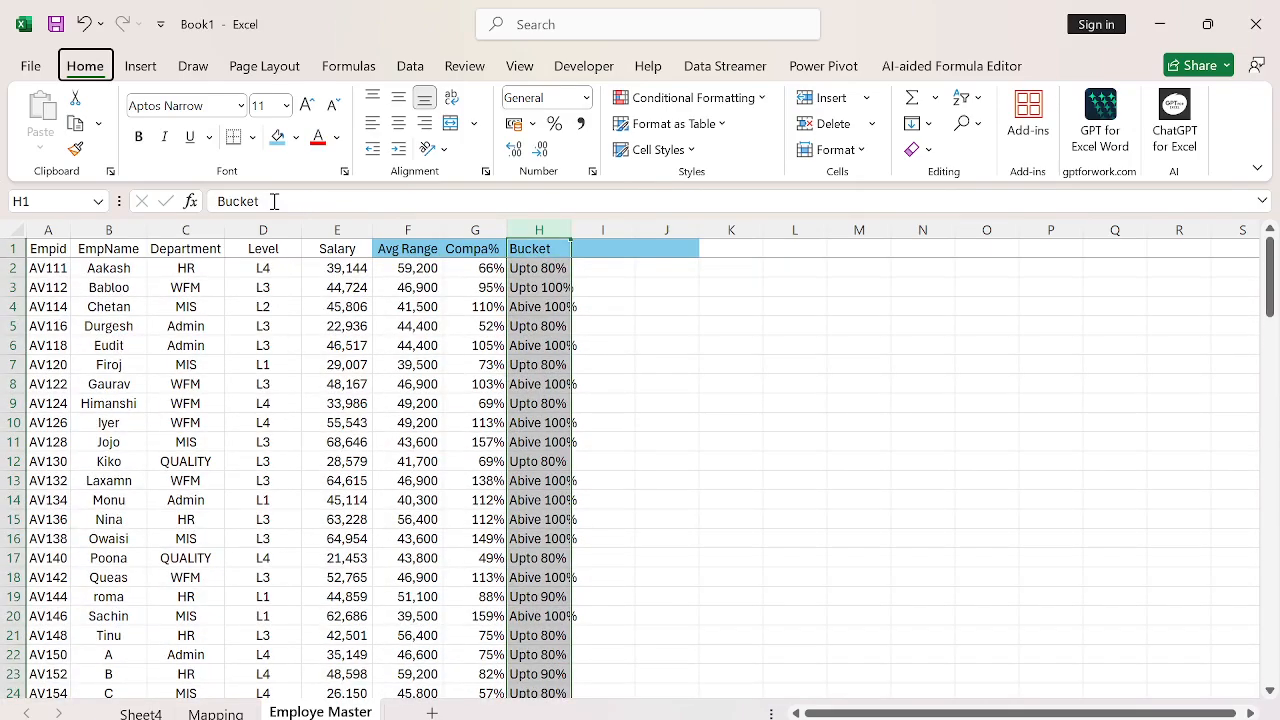
# - On the Mapping sheet, enter L1 in I9 and HR in H9
pyautogui.press('Down')
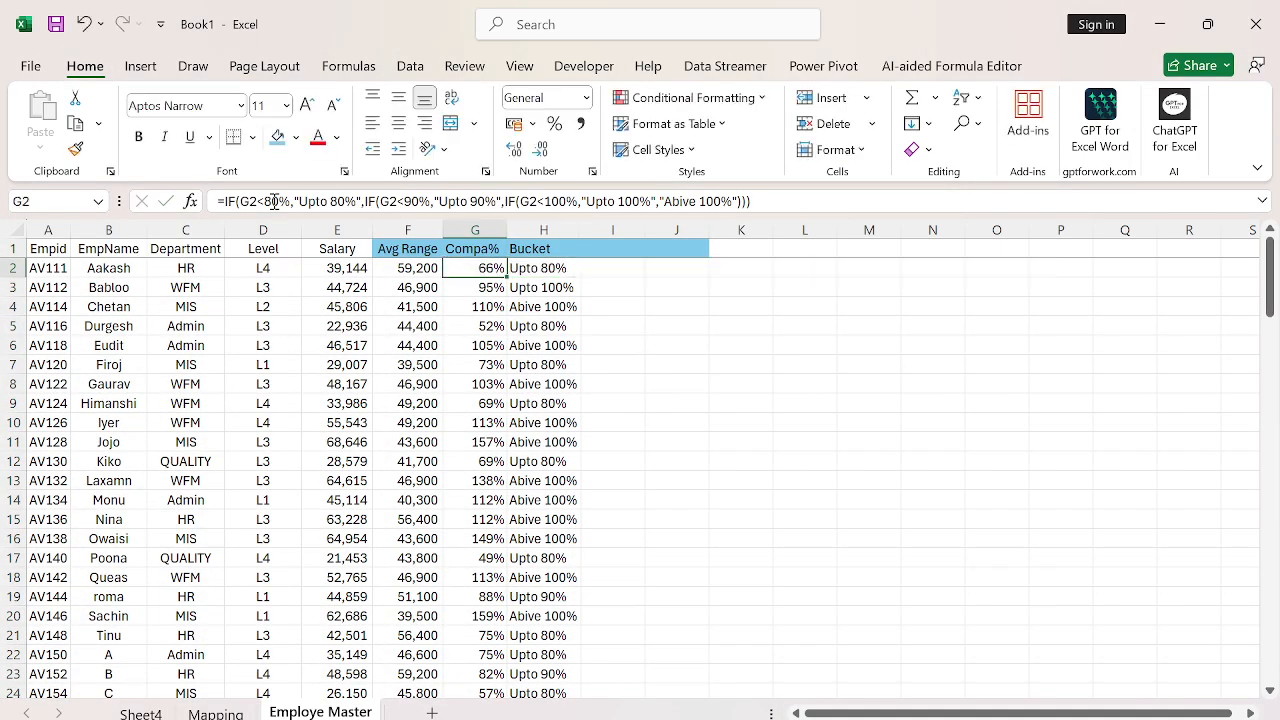
pyautogui.press('Right')
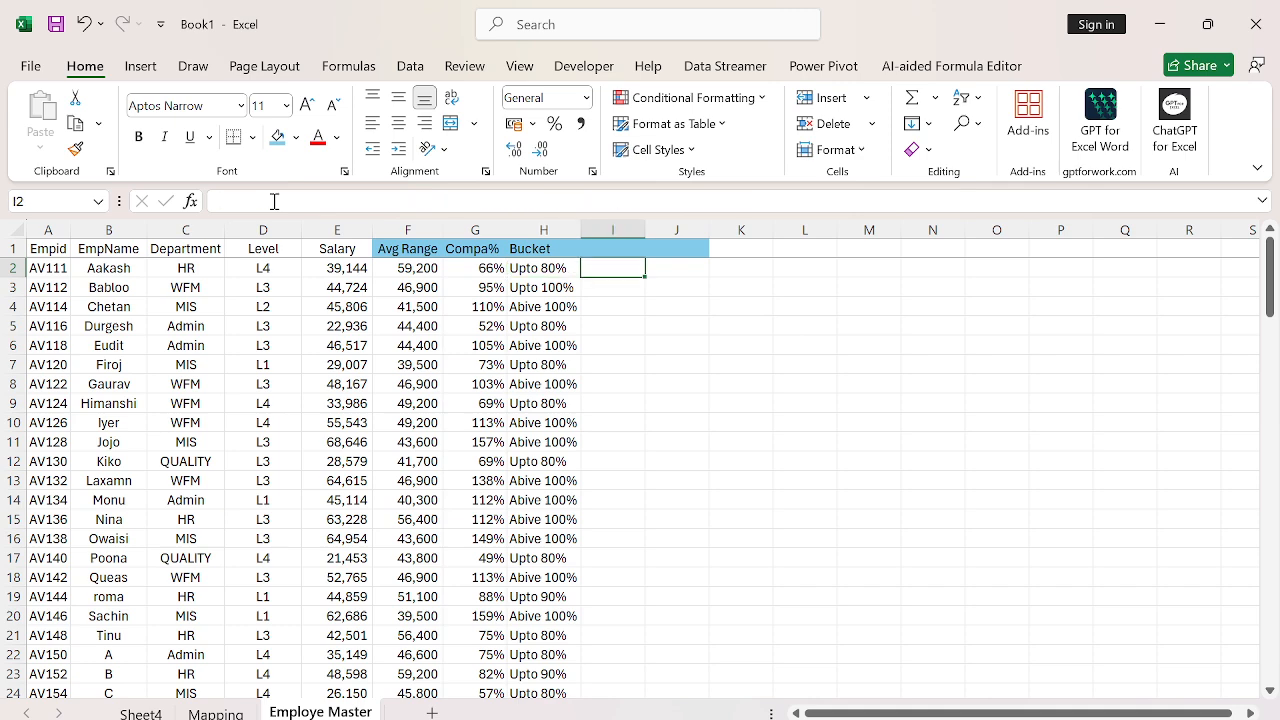
pyautogui.press('Up')
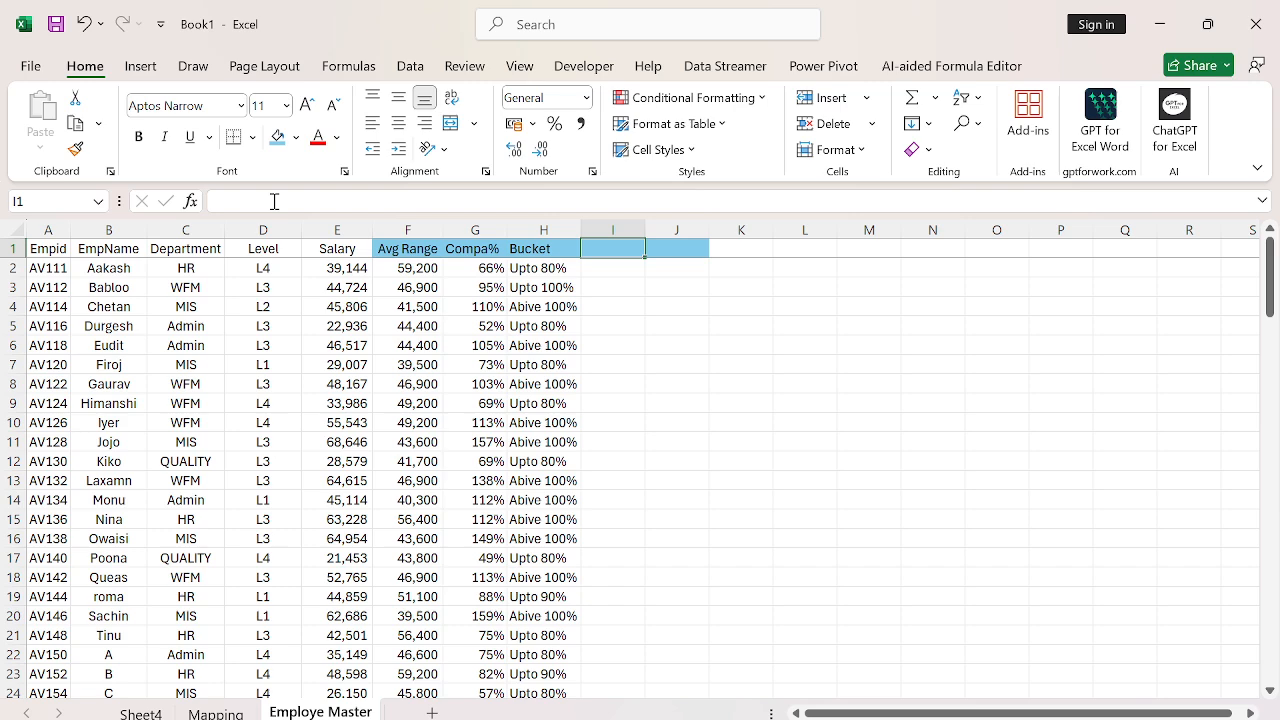
pyautogui.hotkey('ctrl', 'pageup')
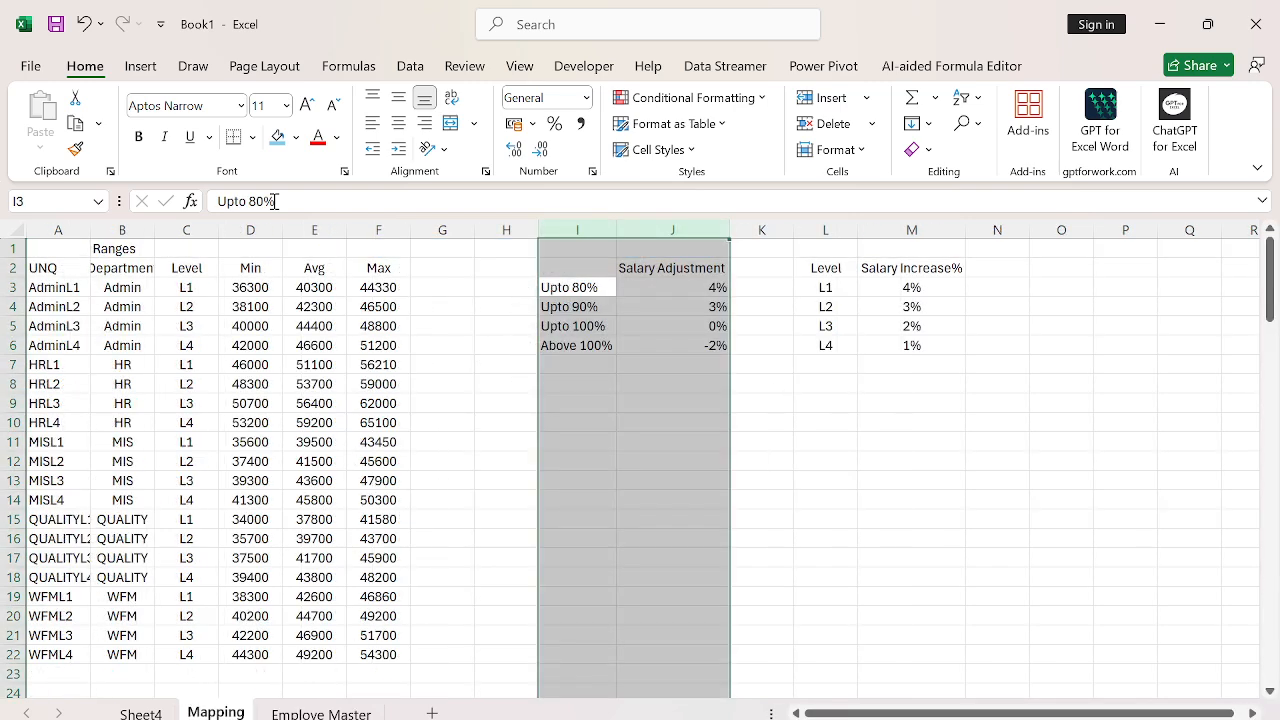
pyautogui.press('Down')
pyautogui.press('Down')
pyautogui.press('Down')
pyautogui.press('Down')
pyautogui.press('Down')
pyautogui.press('Down')
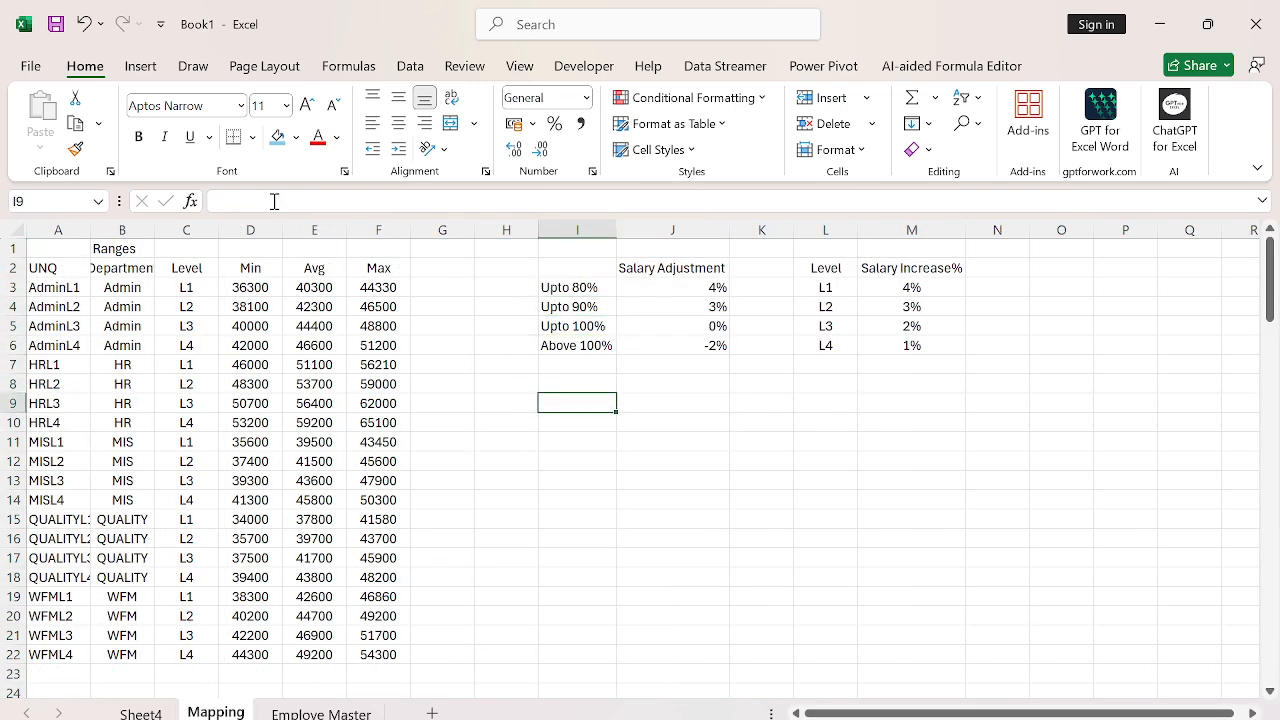
pyautogui.write('L1')
pyautogui.press('Return')
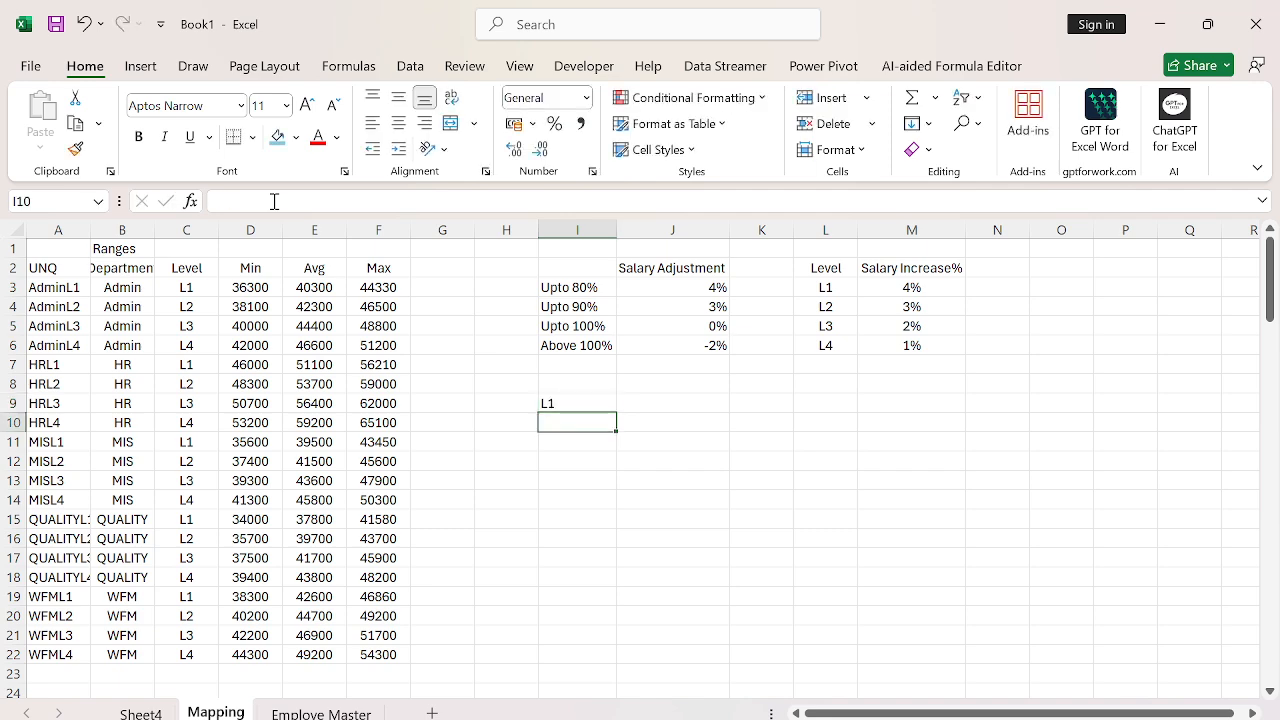
pyautogui.press('Up')
pyautogui.press('Left')
pyautogui.write('HR')
pyautogui.press('Return')
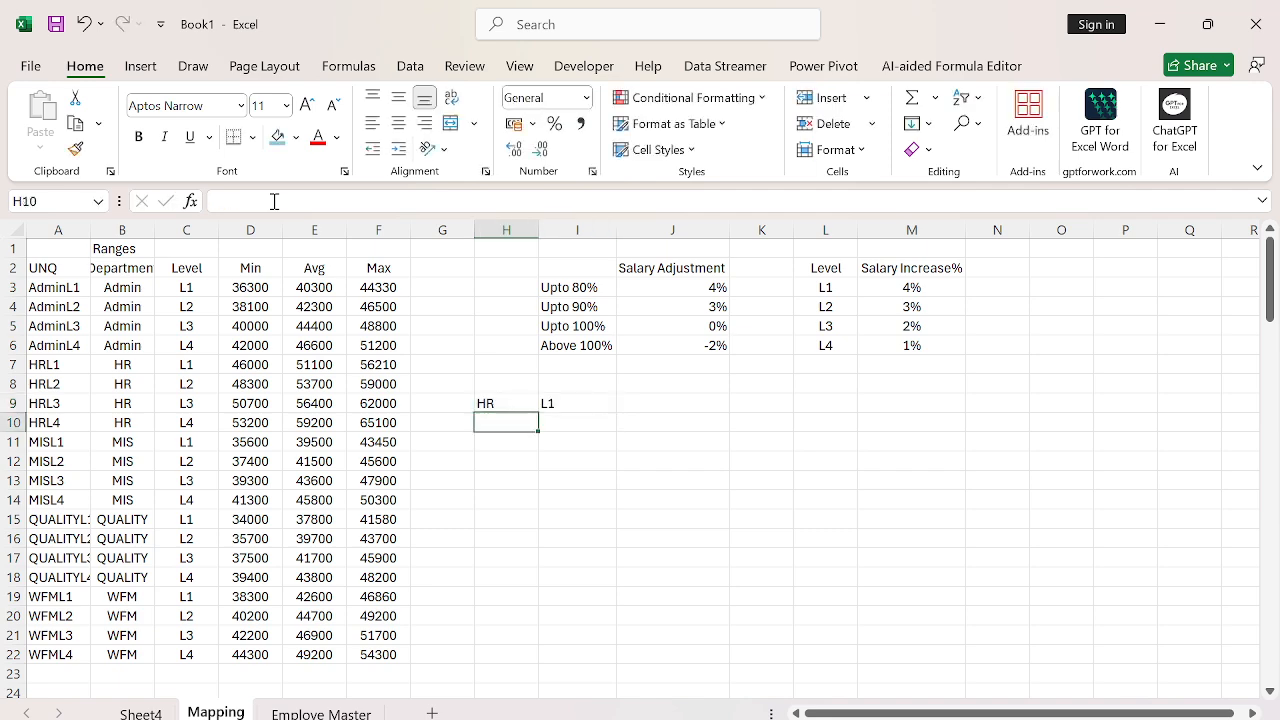
# - Enter HR in H10 and L1 in I10 as the second comparison row
pyautogui.write('HR')
pyautogui.press('Return')
pyautogui.press('Up')
pyautogui.press('Right')
pyautogui.write('L1')
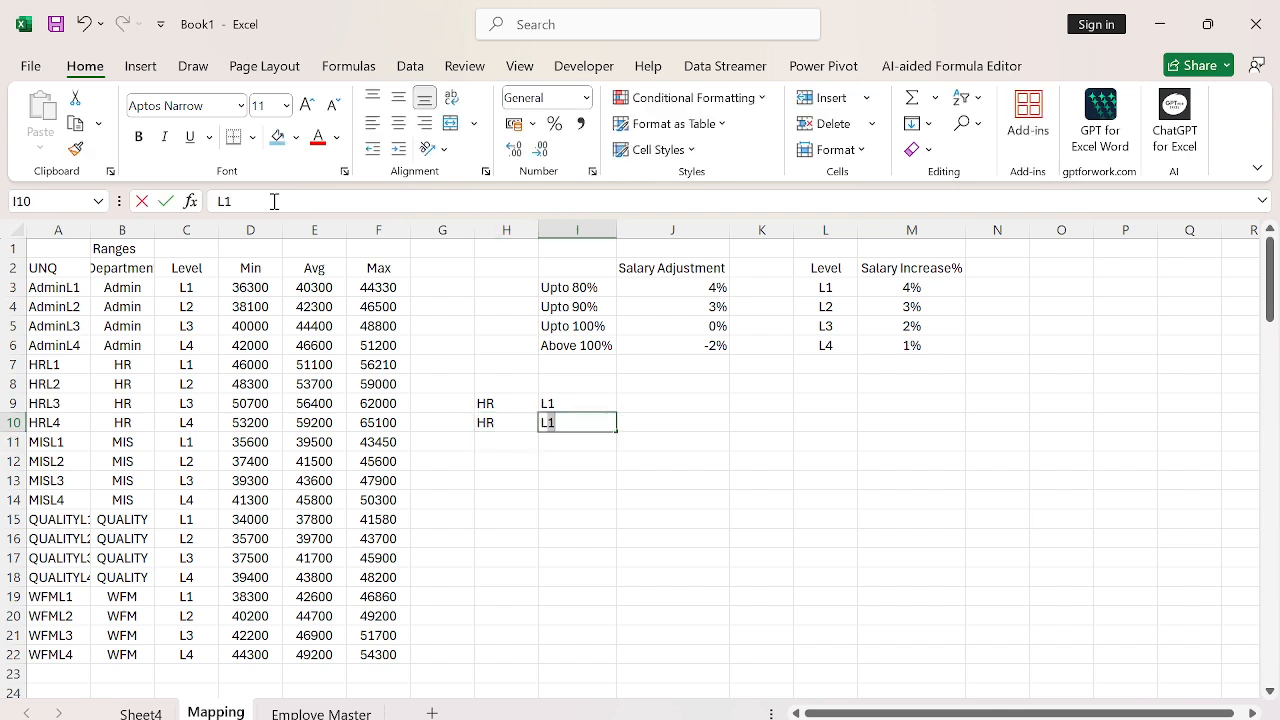
pyautogui.press('Return')
pyautogui.press('Up')
pyautogui.press('Up')
pyautogui.press('Right')
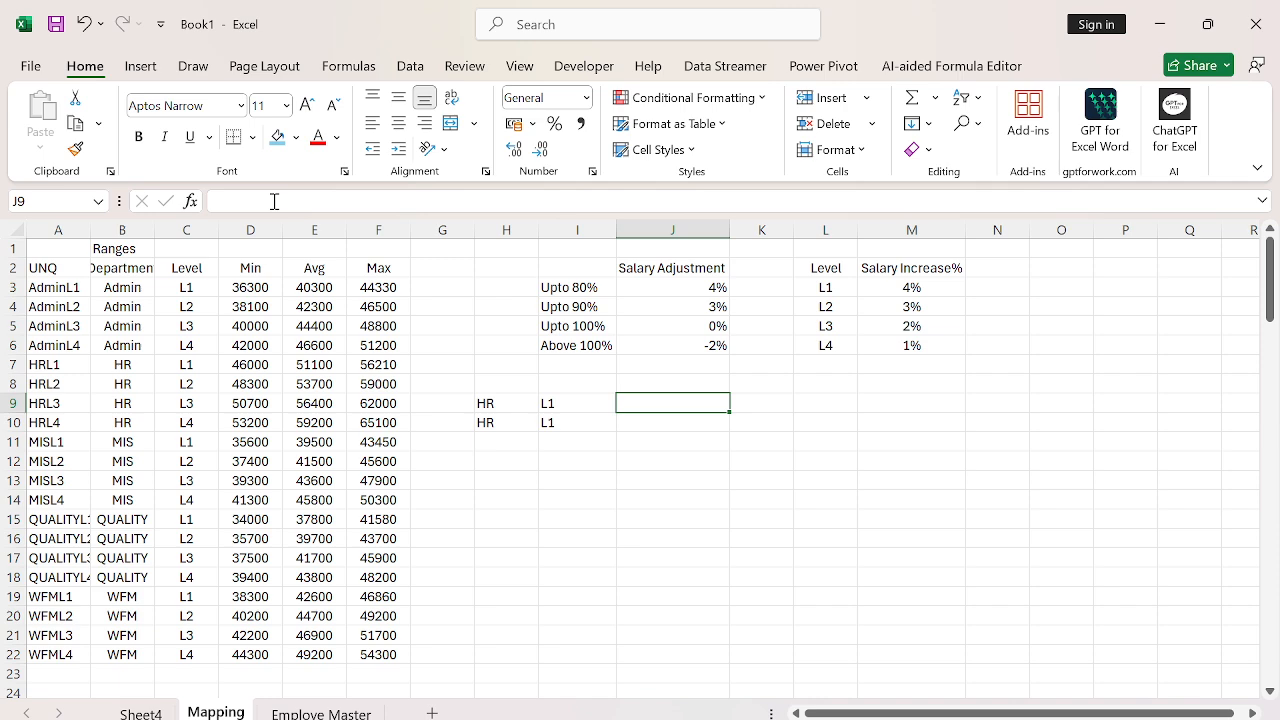
pyautogui.press('Left')
pyautogui.press('Left')
pyautogui.press('Left')
pyautogui.press('Left')
pyautogui.press('Up')
pyautogui.press('Left')
pyautogui.press('Left')
pyautogui.press('Left')
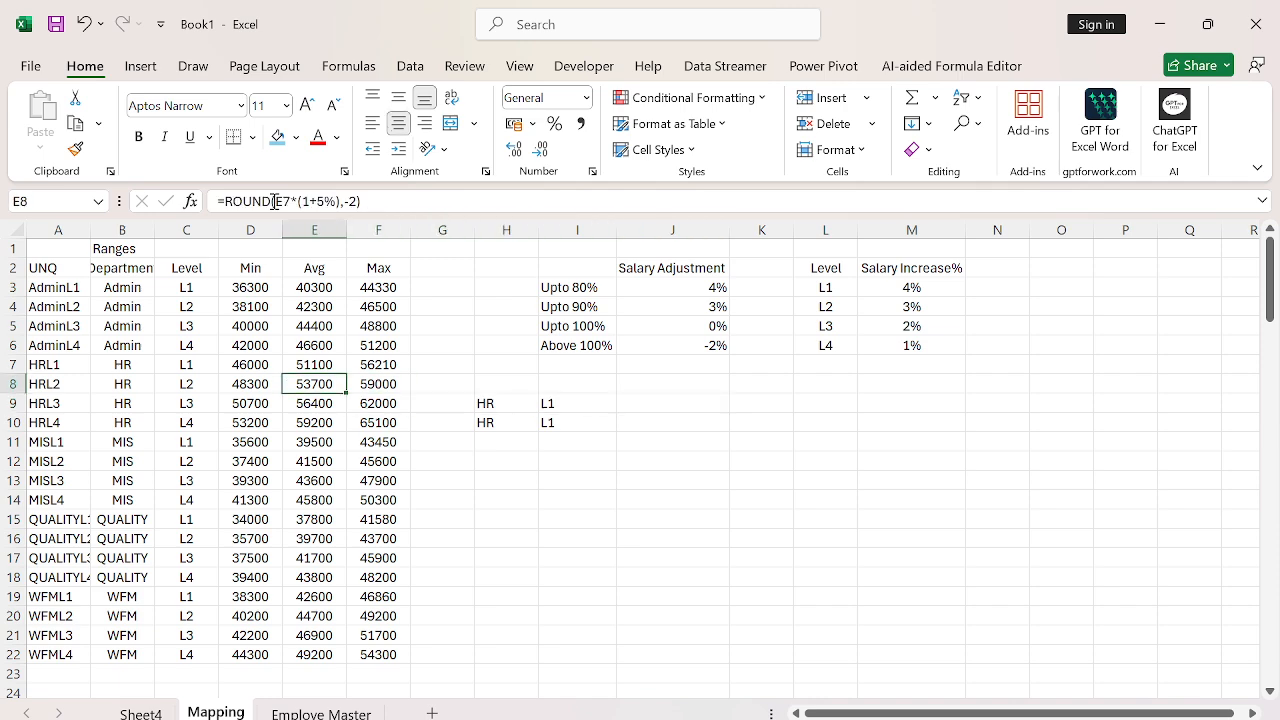
pyautogui.press('Up')
pyautogui.press('Right')
pyautogui.press('Right')
pyautogui.hotkey('ctrl', 'c')
pyautogui.press('Right')
pyautogui.press('Right')
pyautogui.press('Right')
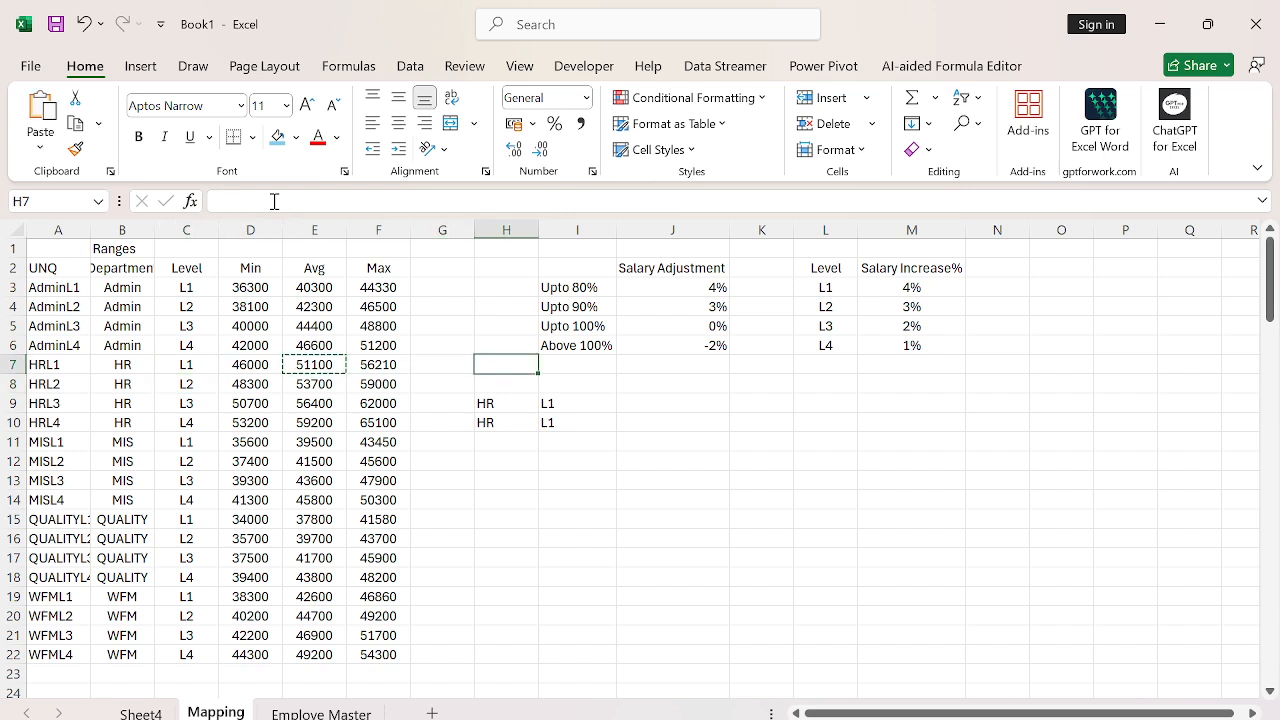
pyautogui.press('Down')
pyautogui.press('Right')
pyautogui.press('Down')
pyautogui.press('Right')
# - Copy the HR L1 maximum salary from F7 into J10
pyautogui.press('Left')
pyautogui.press('Up')
pyautogui.press('Left')
pyautogui.press('Up')
pyautogui.press('Left')
pyautogui.press('Left')
pyautogui.hotkey('ctrl', 'c')
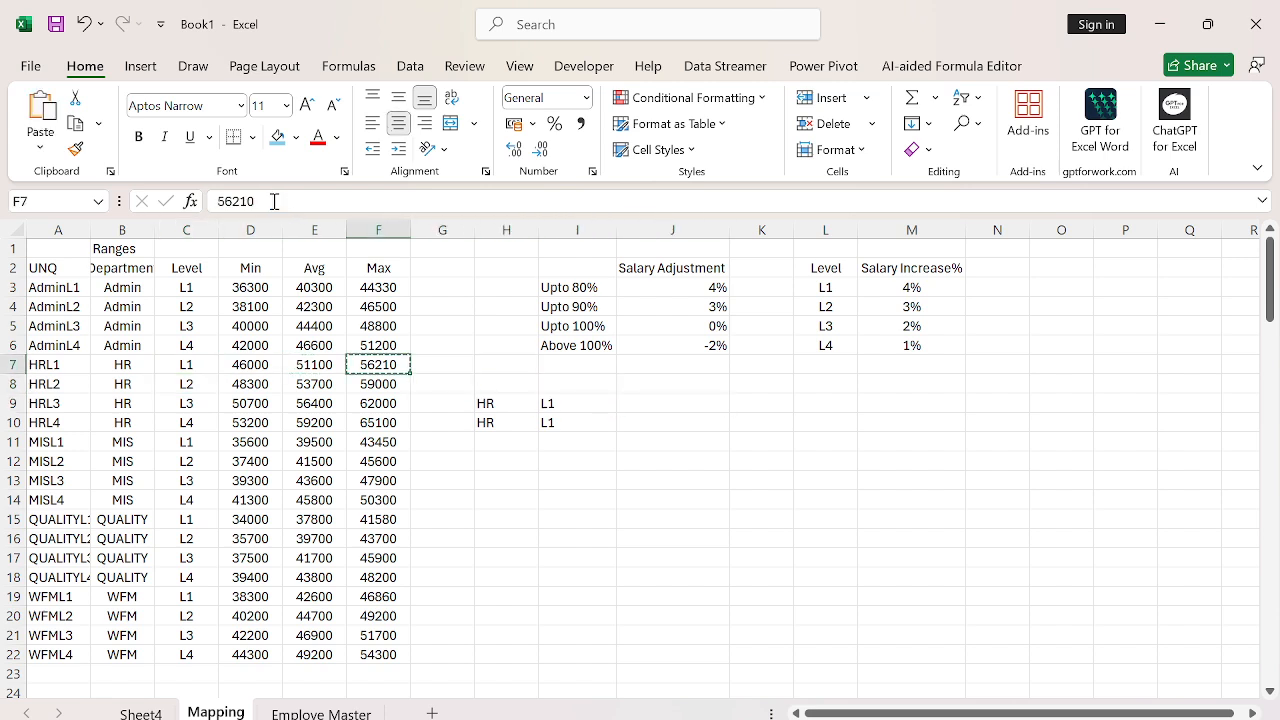
pyautogui.press('Down')
pyautogui.press('Right')
pyautogui.press('Right')
pyautogui.press('Down')
pyautogui.press('Right')
pyautogui.press('Right')
pyautogui.press('Escape')
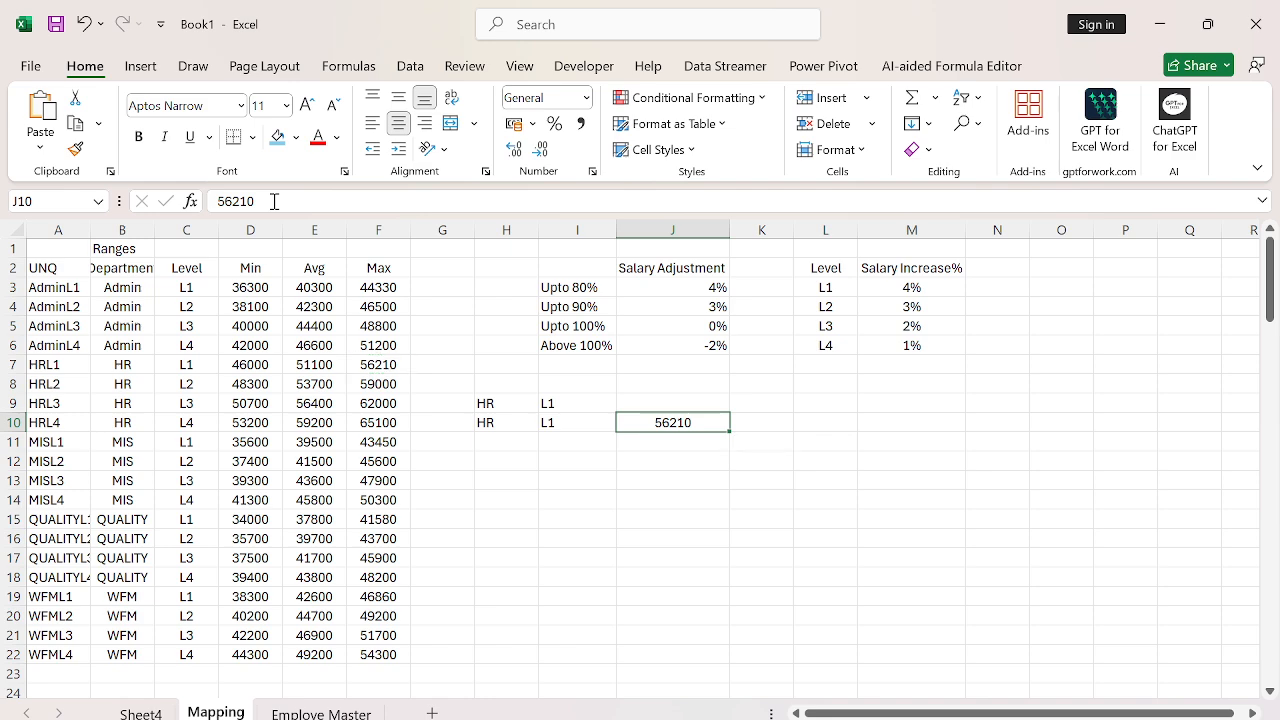
# - Copy the HR L1 minimum salary from D7 into J9
pyautogui.press('Up')
pyautogui.press('Left')
pyautogui.press('Left')
pyautogui.press('Up')
pyautogui.press('Left')
pyautogui.press('Up')
pyautogui.press('Left')
pyautogui.press('Left')
pyautogui.press('Left')
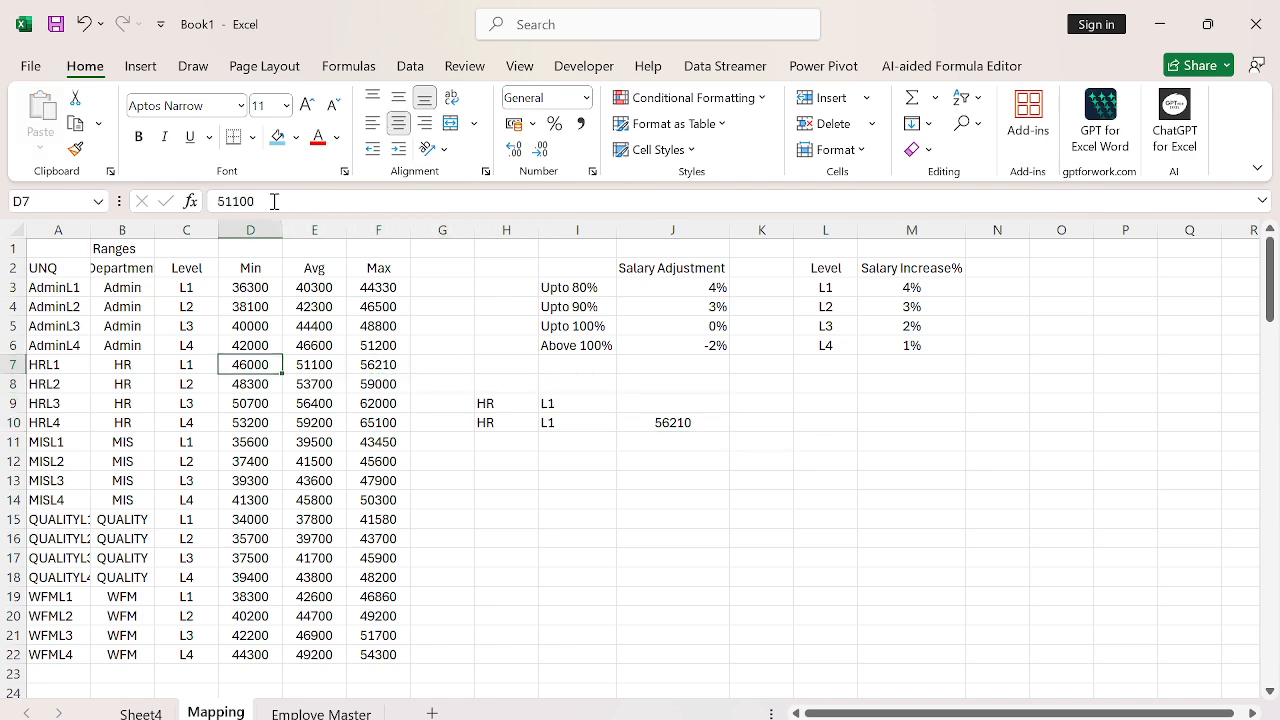
pyautogui.hotkey('ctrl', 'c')
pyautogui.press('Right')
pyautogui.press('Right')
pyautogui.press('Right')
pyautogui.press('Right')
pyautogui.press('Right')
pyautogui.press('Down')
pyautogui.press('Down')
pyautogui.press('Right')
pyautogui.hotkey('ctrl', 'v')
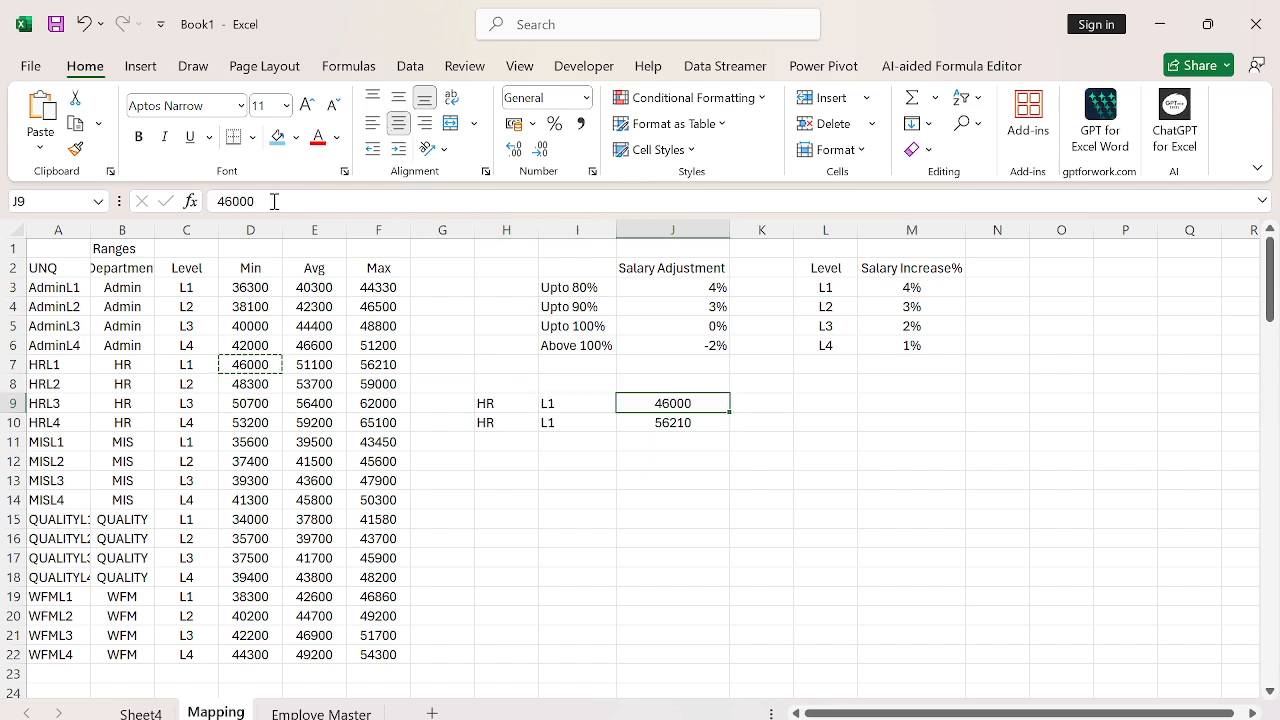
# - Label the two comparison rows "Mine Salary" in K9 and "Colleguge Salary" in K10
pyautogui.press('Left')
pyautogui.hotkey('shift', 'Right')
pyautogui.press('Down')
pyautogui.hotkey('shift', 'Right')
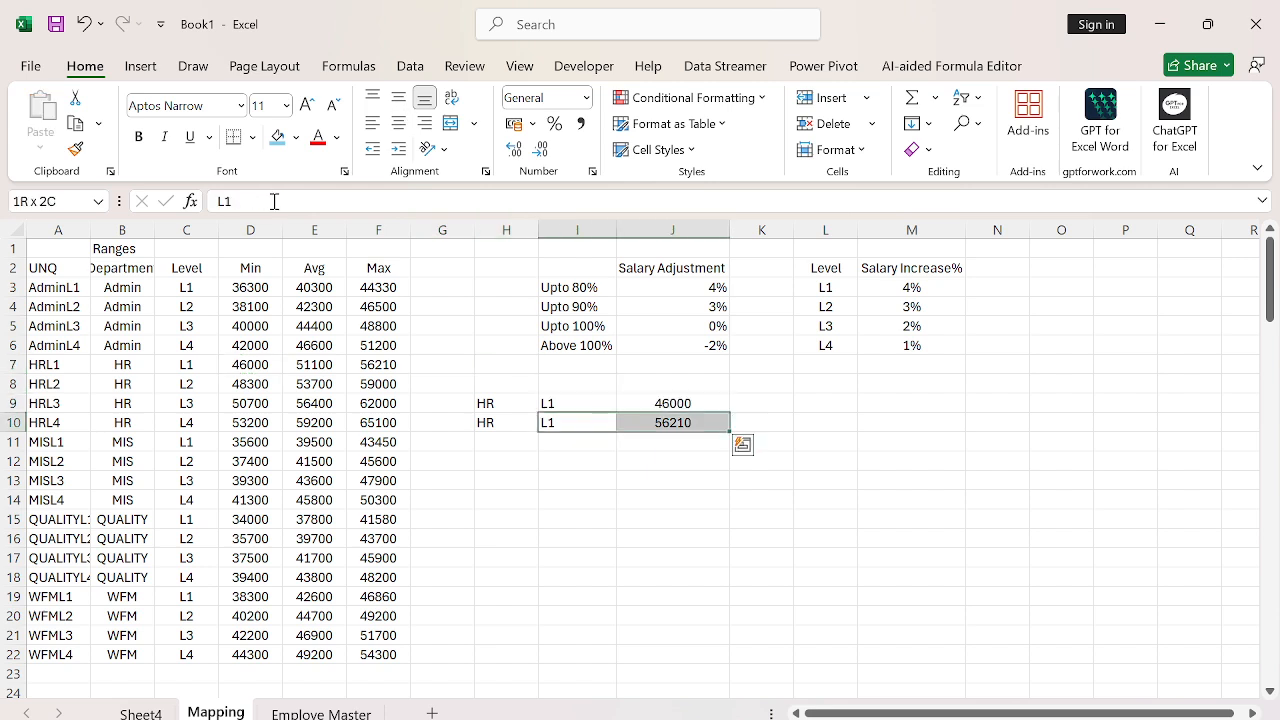
pyautogui.press('Up')
pyautogui.press('Right')
pyautogui.press('Right')
pyautogui.write('M')
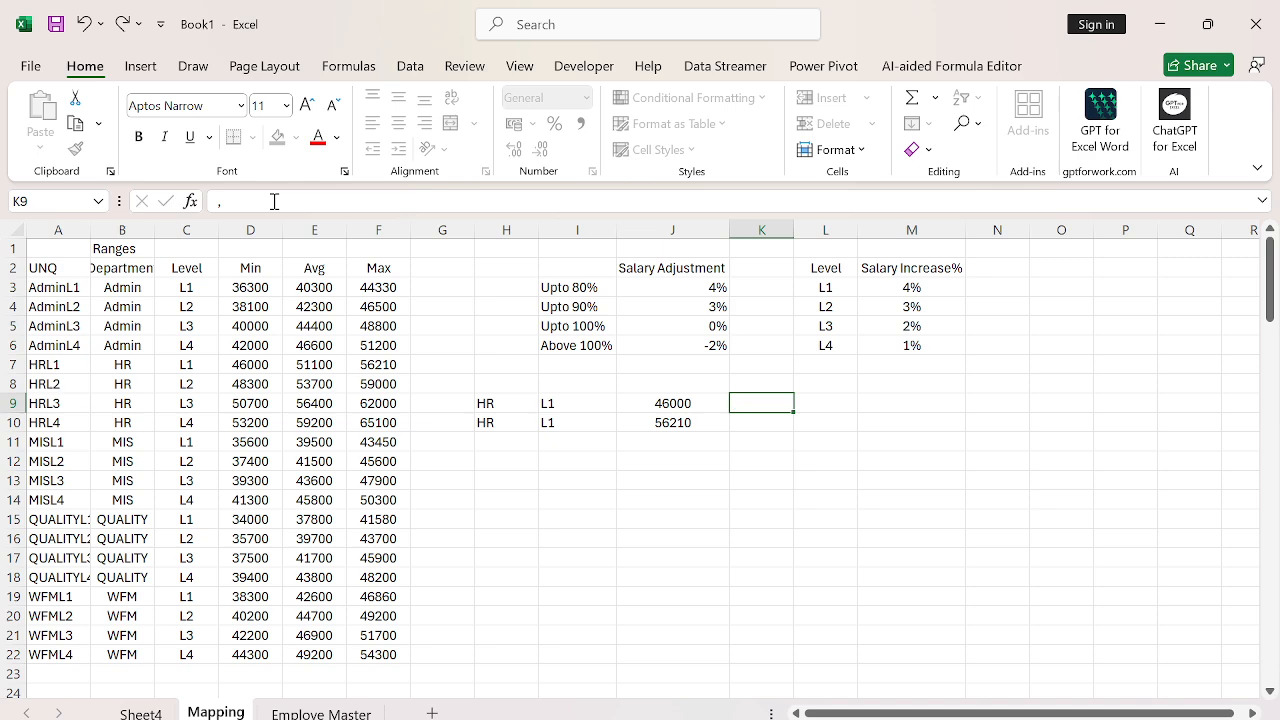
pyautogui.write('ine Salary')
pyautogui.press('Return')
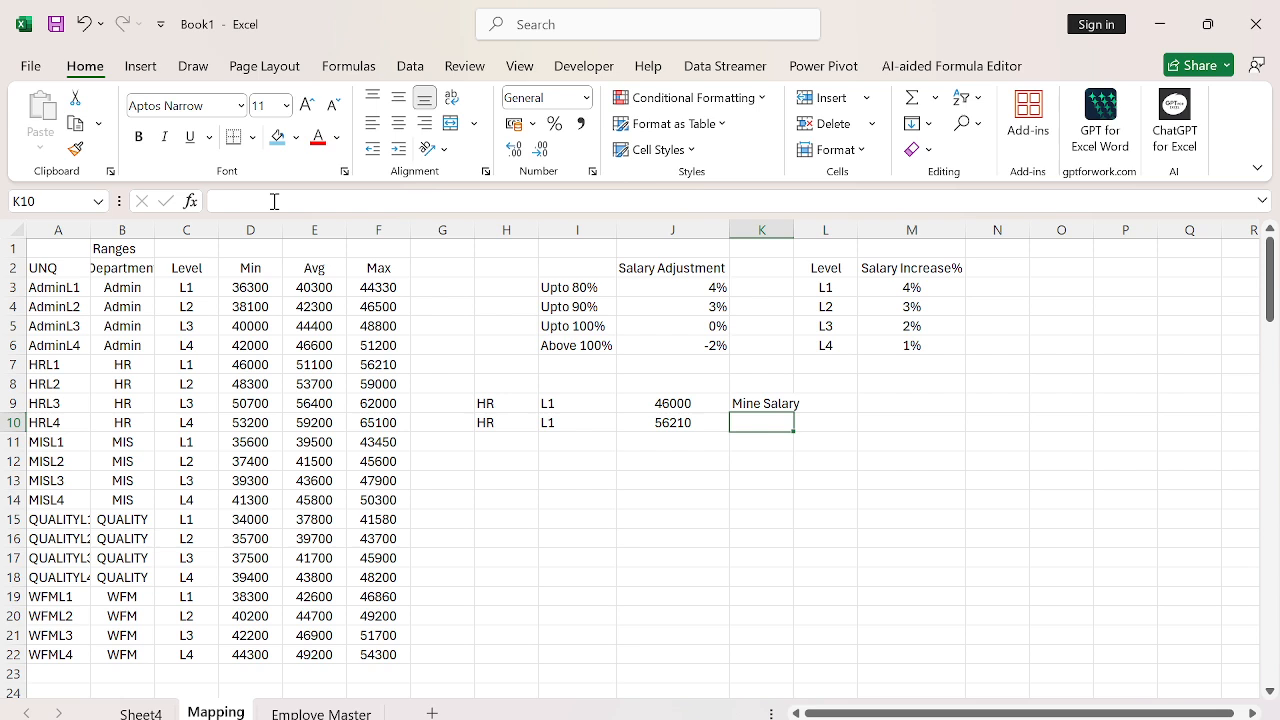
pyautogui.write('Collegu')
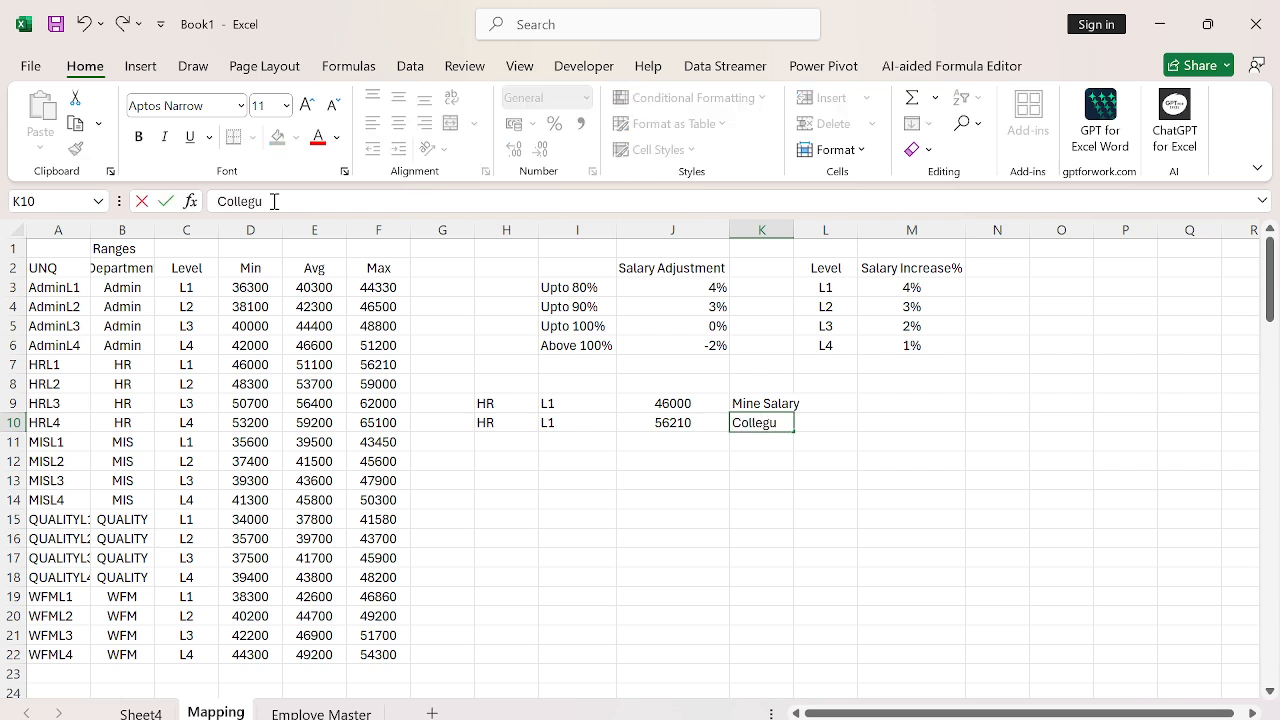
pyautogui.write('ge Salary')
pyautogui.press('Return')
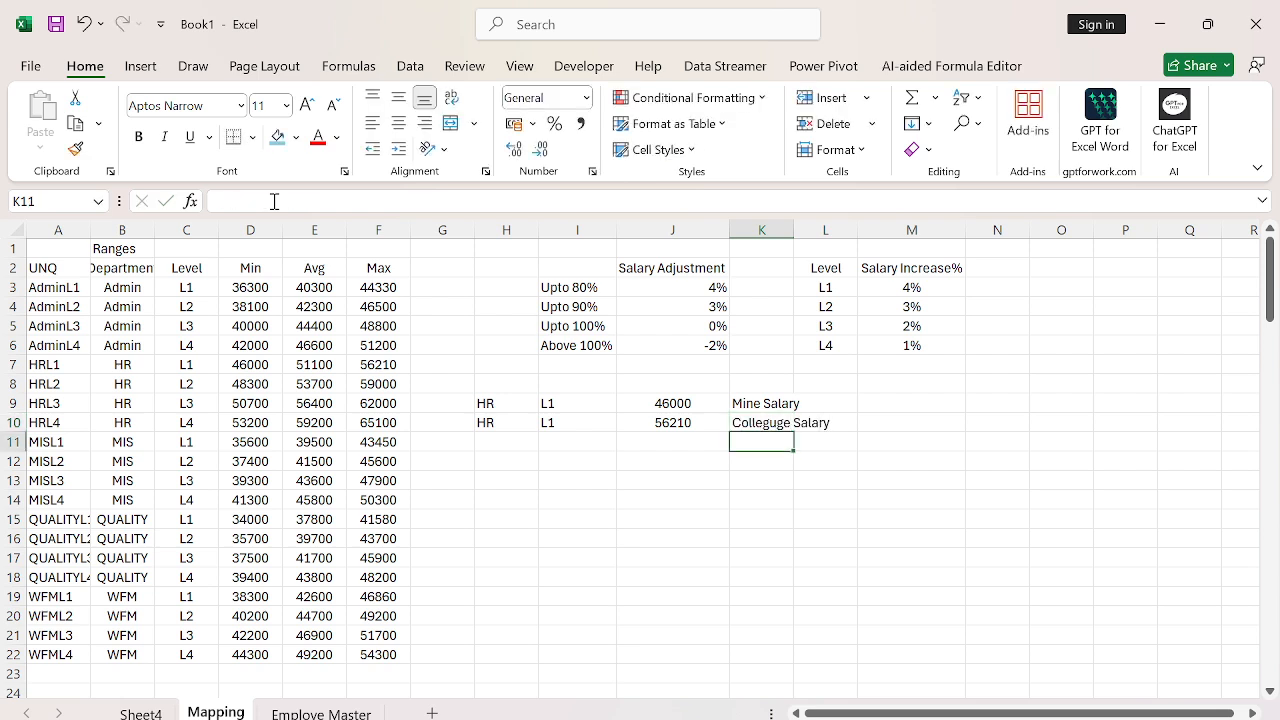
# - Autofit column K to the labels in K9:K10
pyautogui.press('Up')
pyautogui.press('Up')
pyautogui.hotkey('shift', 'Down')
pyautogui.press('o')
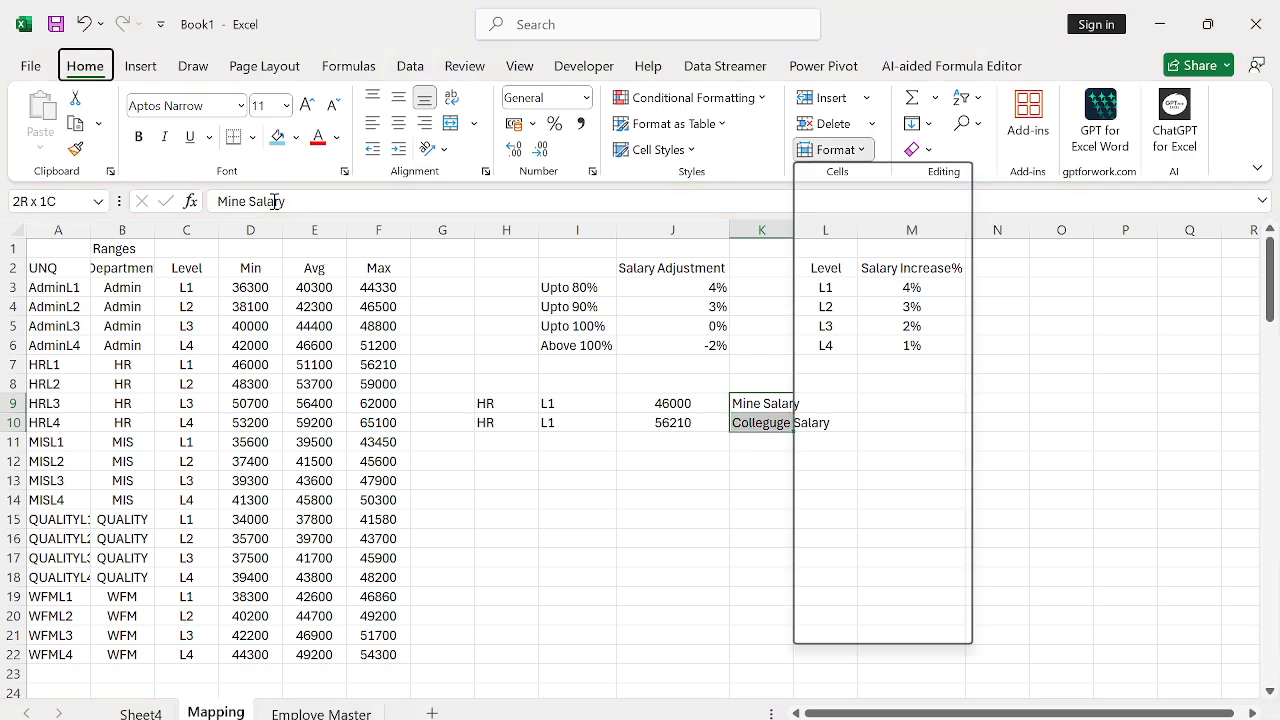
pyautogui.press('i')
# - Move the comparison block H9:K10 one column to the right so it starts at I9
pyautogui.hotkey('ctrl', 'Left')
pyautogui.press('Left')
pyautogui.press('Right')
pyautogui.hotkey('ctrl', 'shift', 'Right')
pyautogui.hotkey('ctrl', 'shift', 'Down')
pyautogui.hotkey('ctrl', 'x')
pyautogui.press('Right')
pyautogui.hotkey('ctrl', 'v')
pyautogui.press('Right')
pyautogui.press('Right')
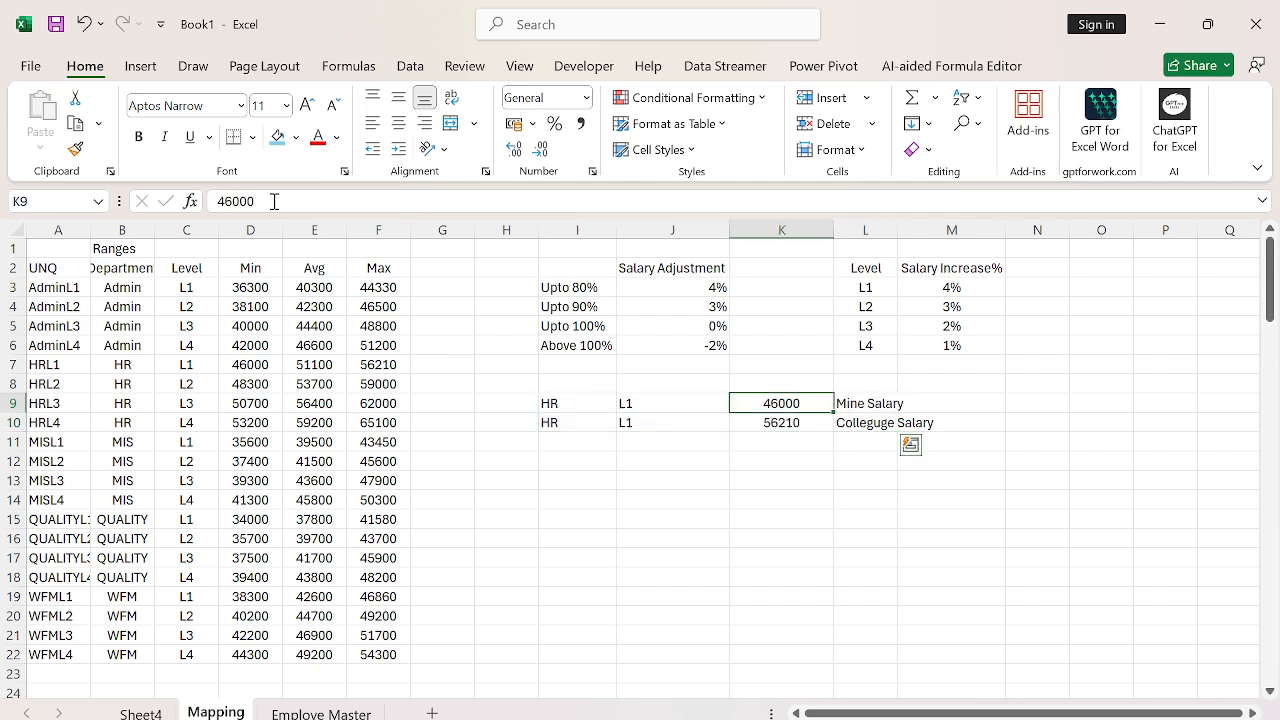
# - Move the salary labels from L9:L10 to H9:H10, in front of the departments
pyautogui.press('Right')
pyautogui.hotkey('shift', 'Down')
pyautogui.hotkey('ctrl', 'x')
pyautogui.hotkey('ctrl', 'Left')
pyautogui.hotkey('ctrl', 'Left')
pyautogui.press('Right')
pyautogui.press('Right')
pyautogui.hotkey('ctrl', 'v')
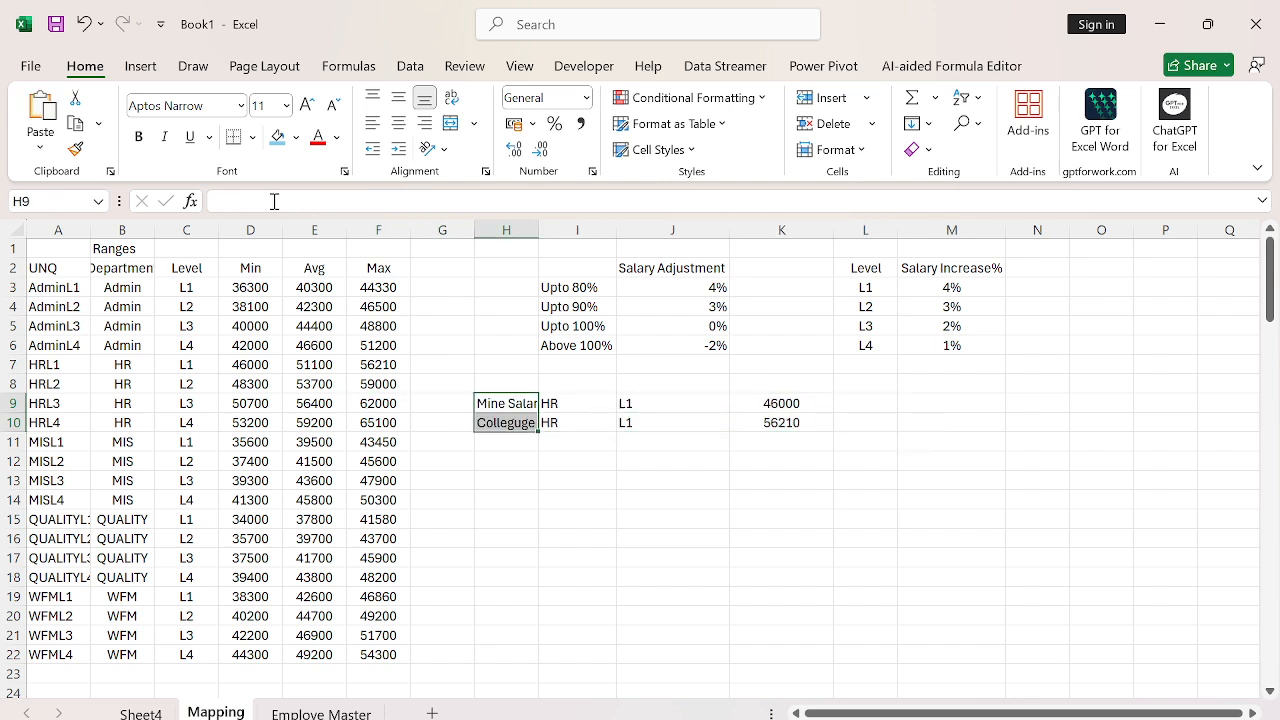
# - Autofit column H to its contents
pyautogui.hotkey('ctrl', 'Right')
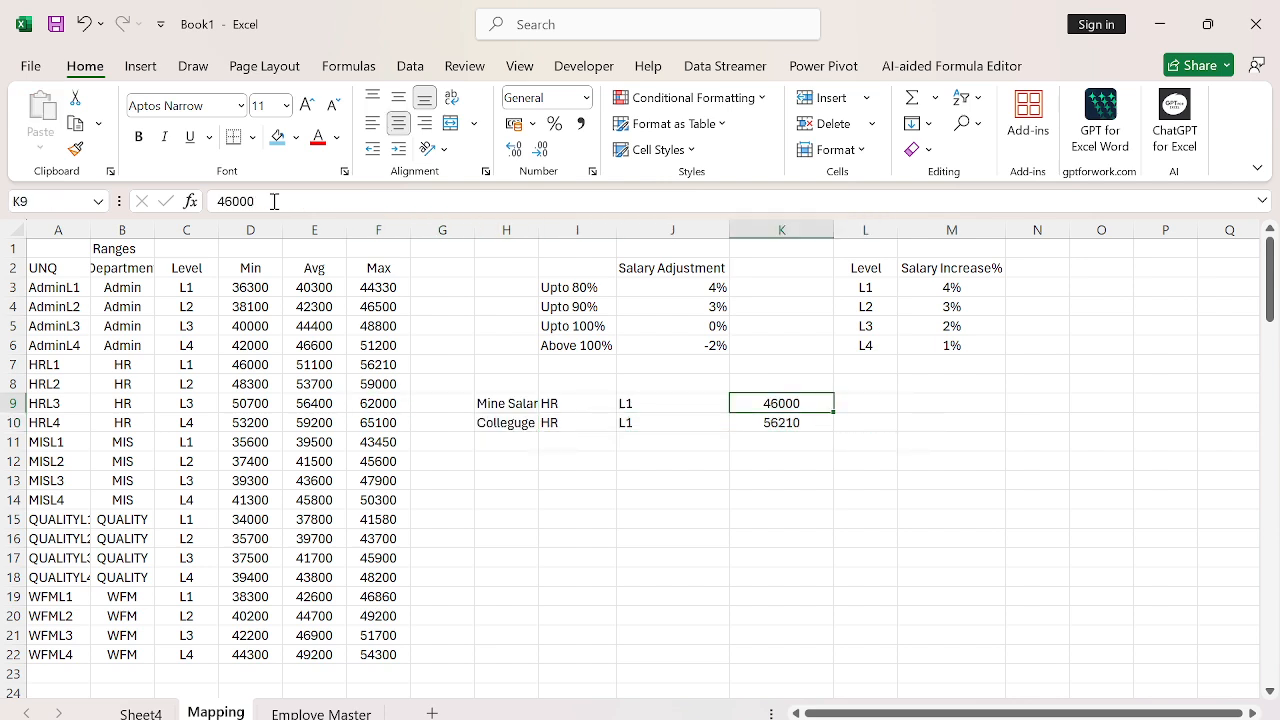
pyautogui.hotkey('ctrl', 'Left')
pyautogui.hotkey('ctrl', 'space')
pyautogui.hotkey('alt', 'h')
pyautogui.press('o')
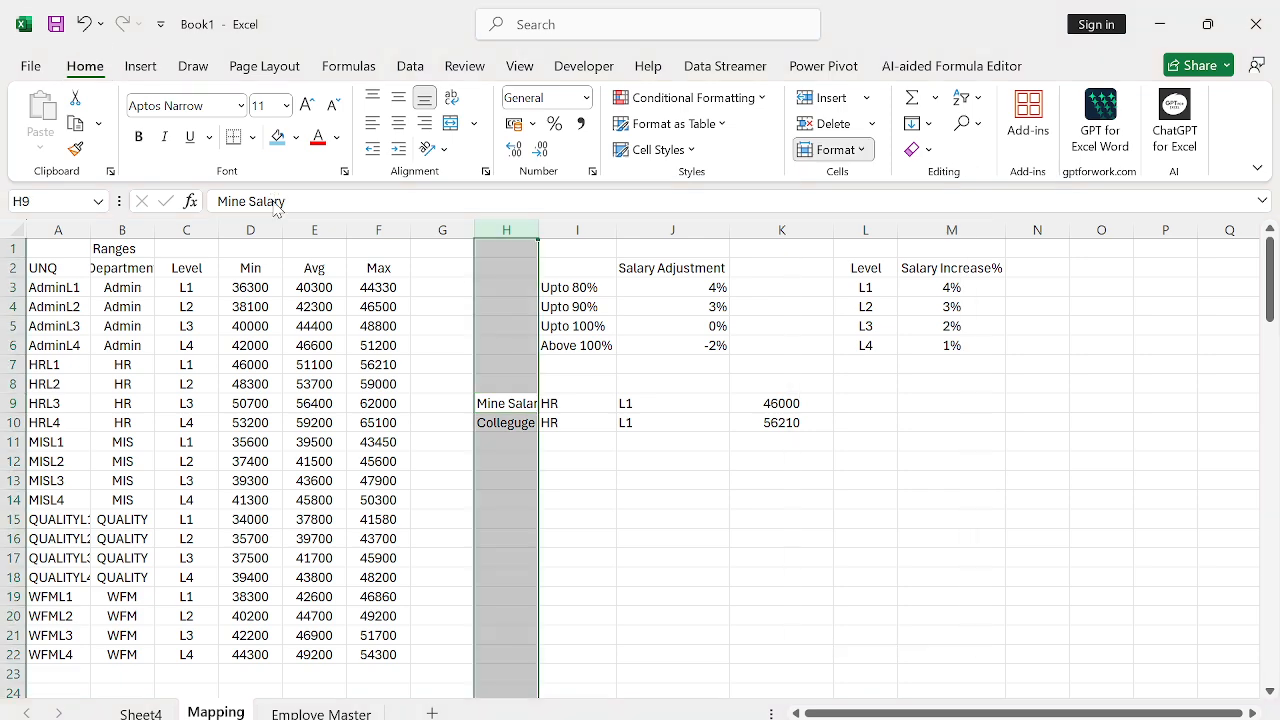
pyautogui.press('i')
# - Autofit columns J and K to the values in J9:K10
pyautogui.press('Right')
pyautogui.press('Right')
pyautogui.press('Right')
pyautogui.hotkey('shift', 'Down')
pyautogui.hotkey('shift', 'Left')
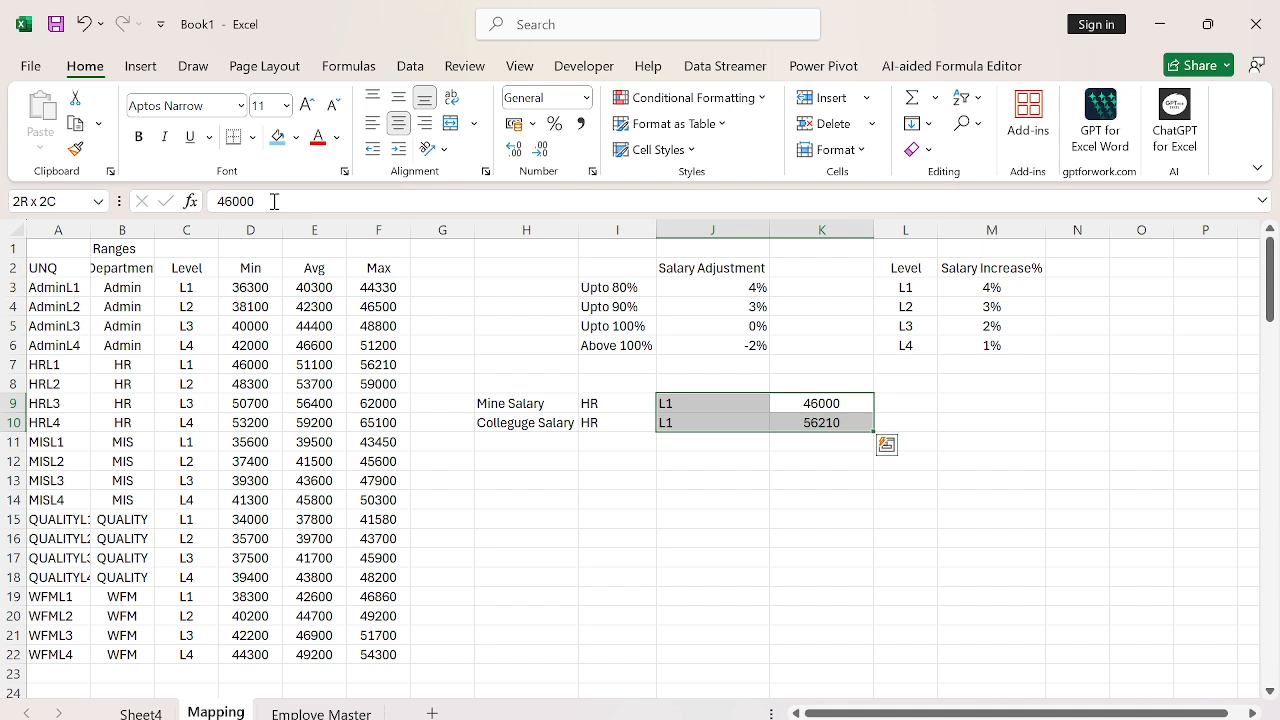
pyautogui.hotkey('alt', 'h')
pyautogui.press('o')
pyautogui.press('i')
pyautogui.press('Up')
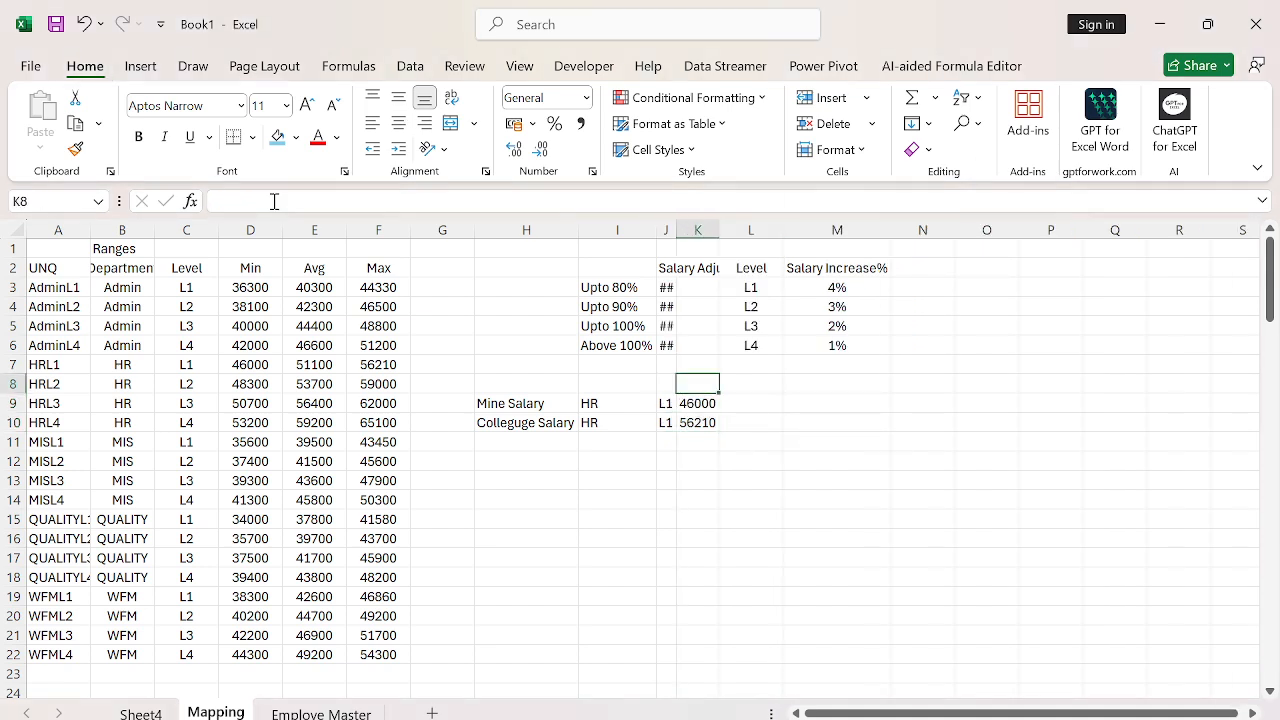
# - Autofit column J to the contents of the whole column
pyautogui.press('Left')
pyautogui.hotkey('ctrl', 'space')
pyautogui.hotkey('alt', 'h')
pyautogui.press('o')
pyautogui.press('i')
pyautogui.press('Down')
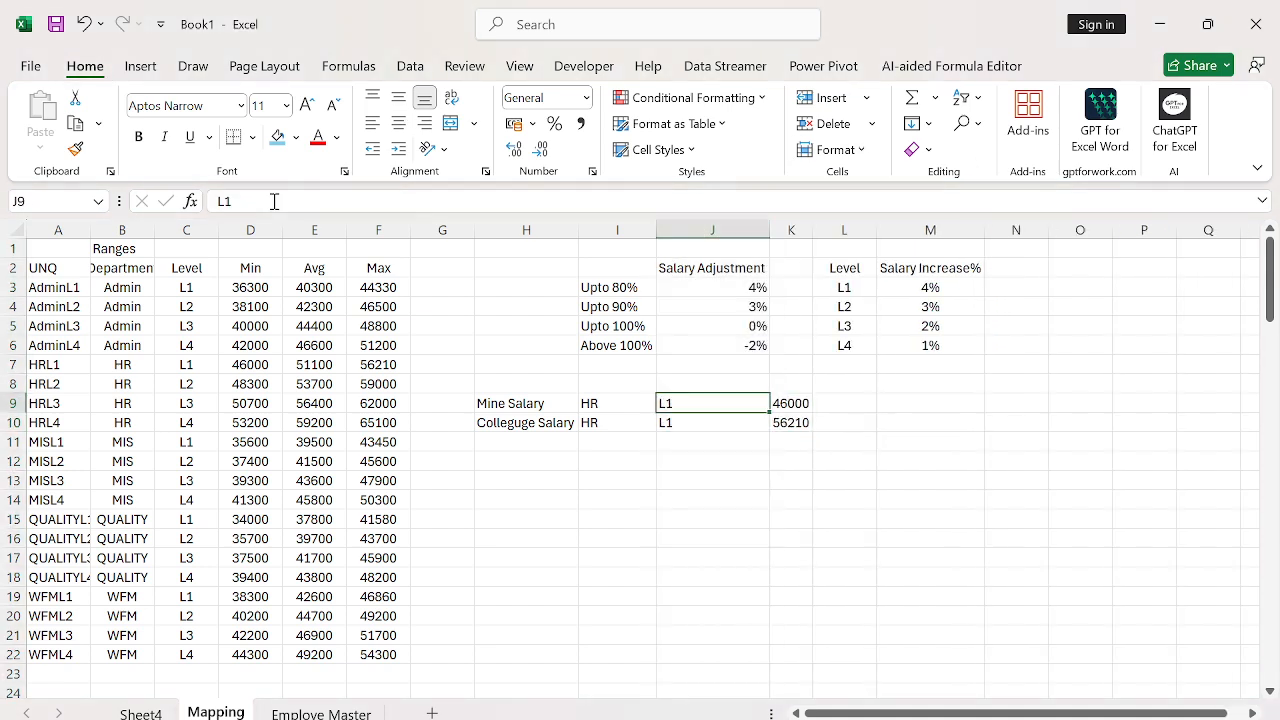
# - Format the salaries in K9:K10 with a thousands separator and no decimals
pyautogui.press('Right')
pyautogui.press('Right')
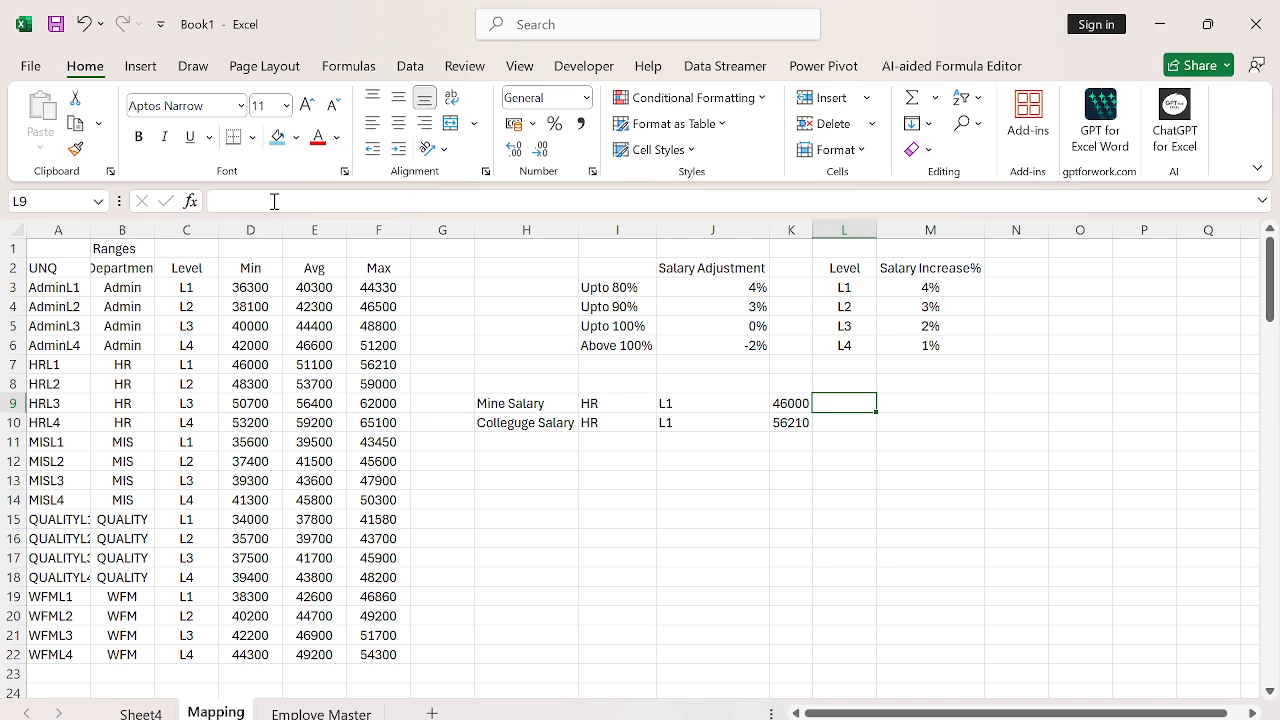
pyautogui.press('Left')
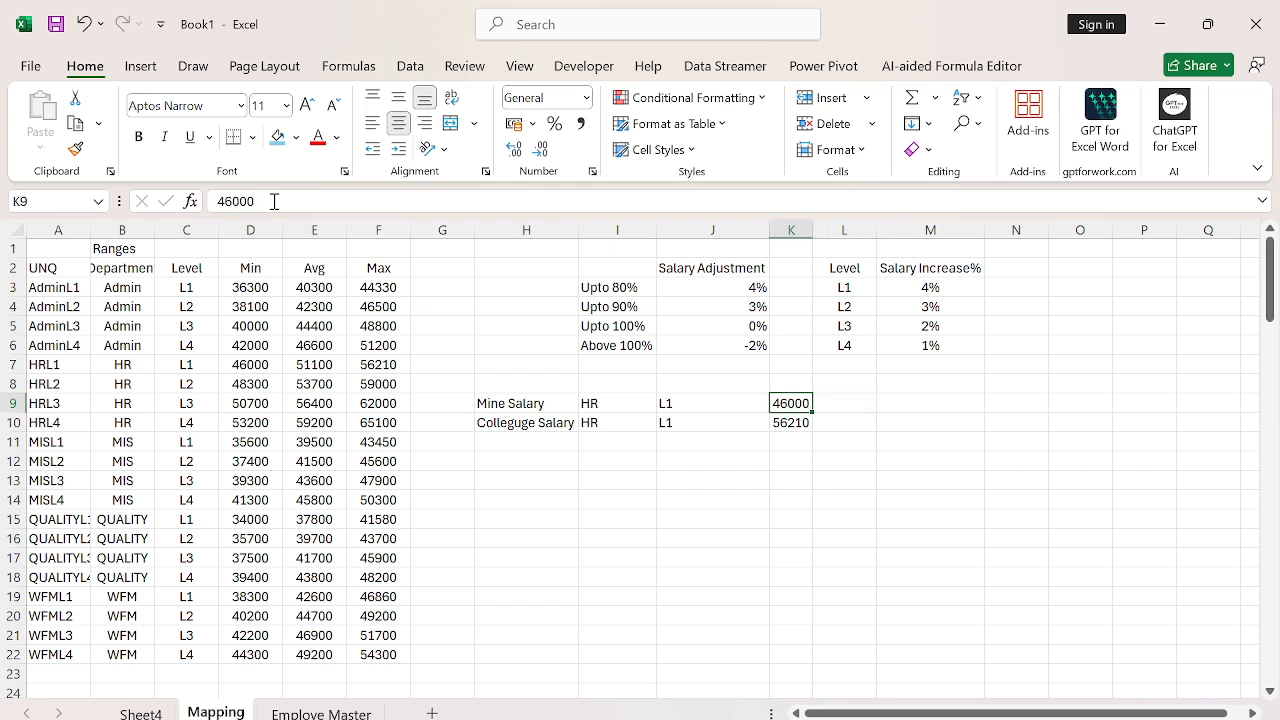
pyautogui.hotkey('shift', 'Down')
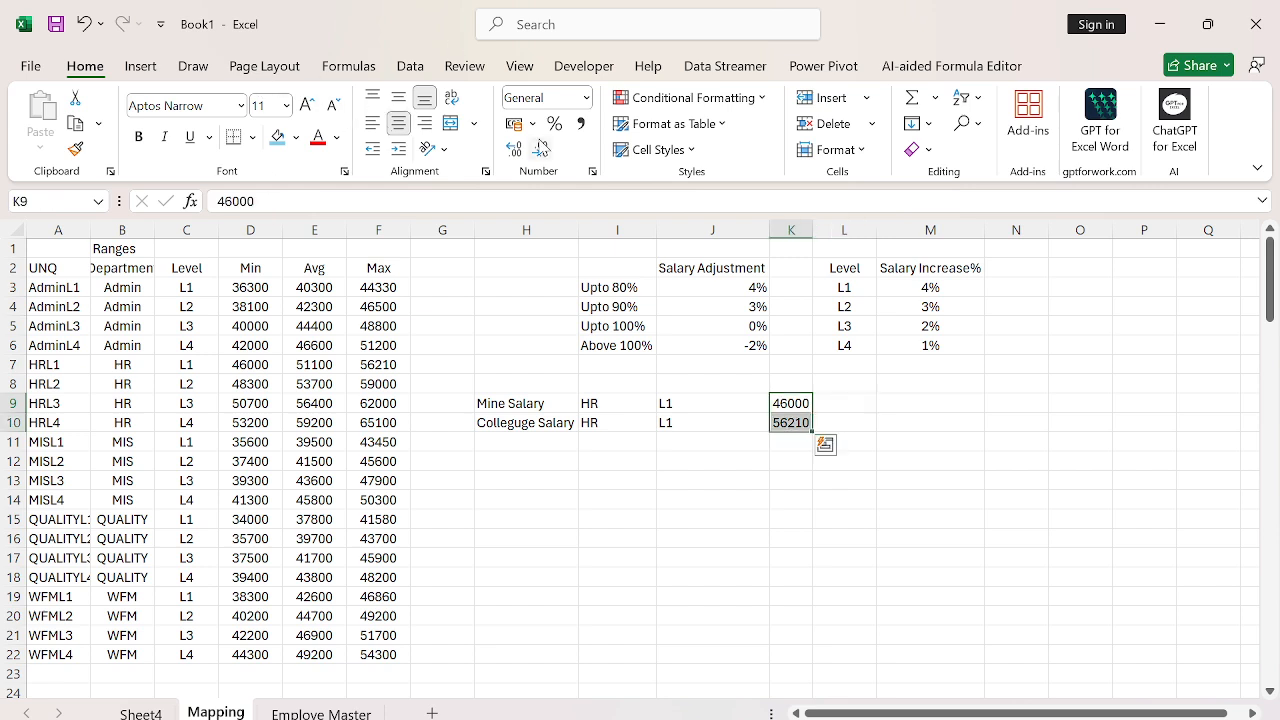
pyautogui.click(579, 123)
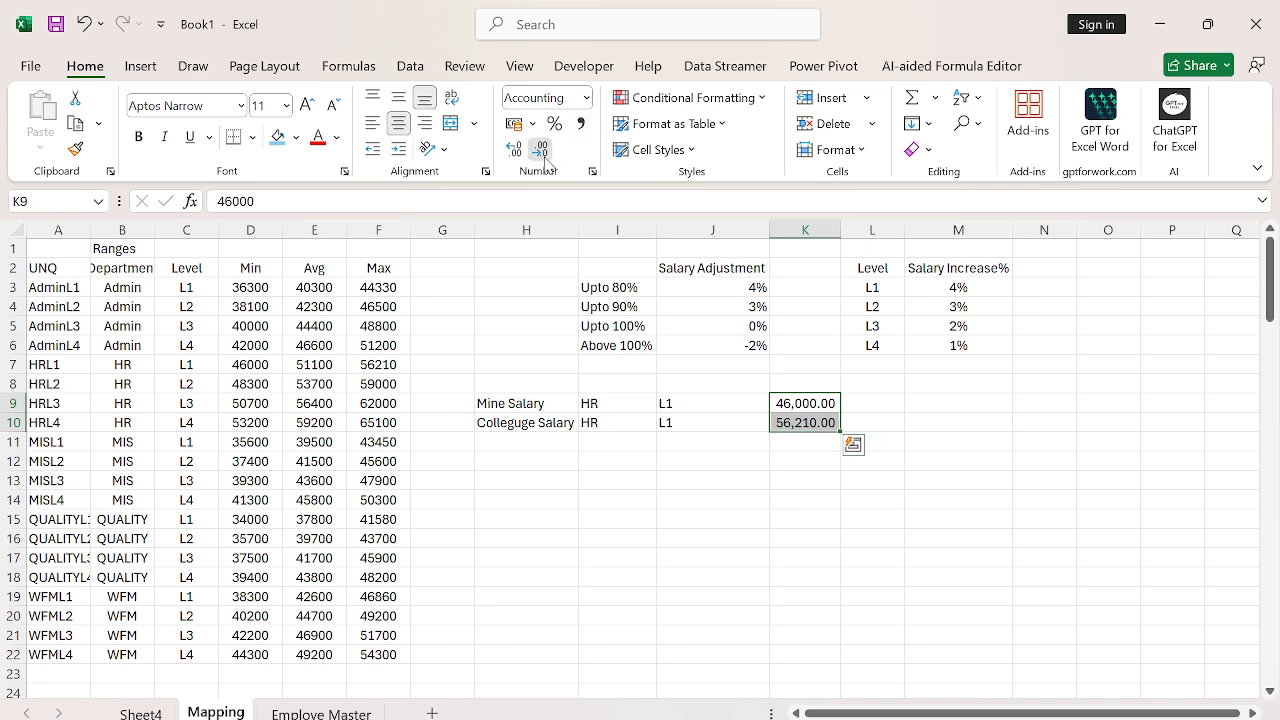
pyautogui.click(540, 149)
pyautogui.click(540, 149)
# - Enter 4% in L9 and fill it down to L10
pyautogui.press('Right')
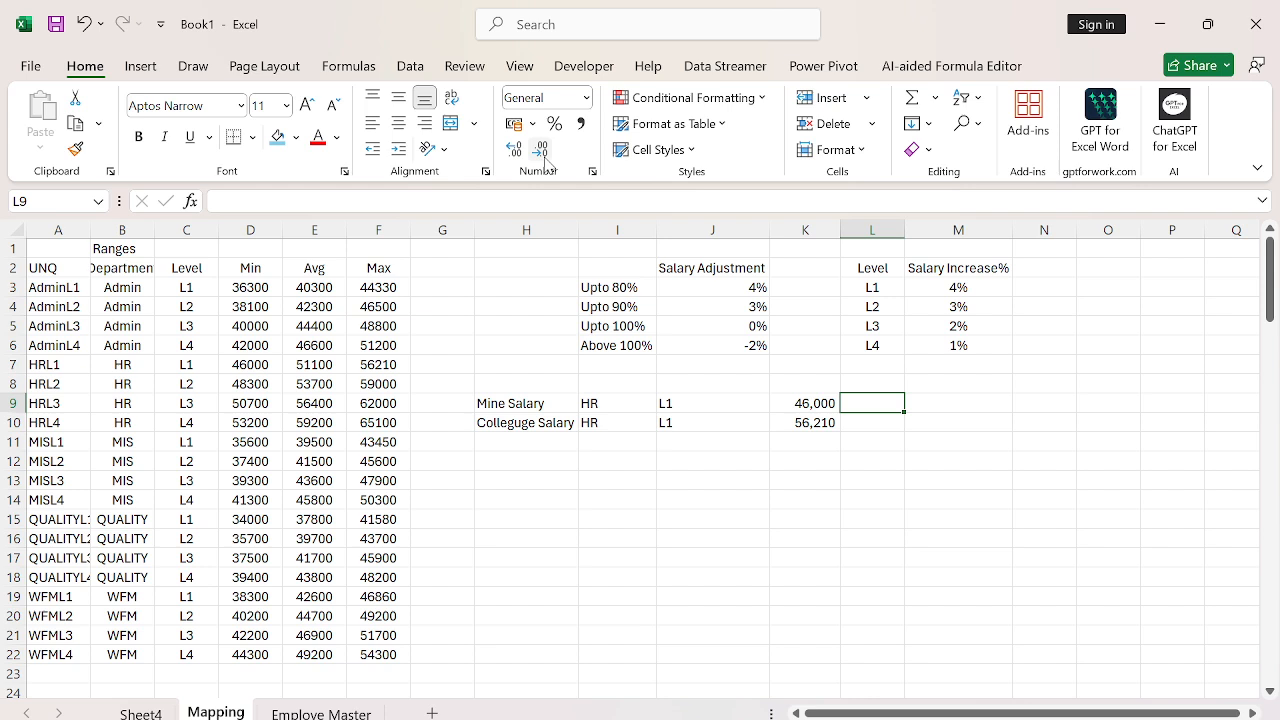
pyautogui.write('4%')
pyautogui.press('Return')
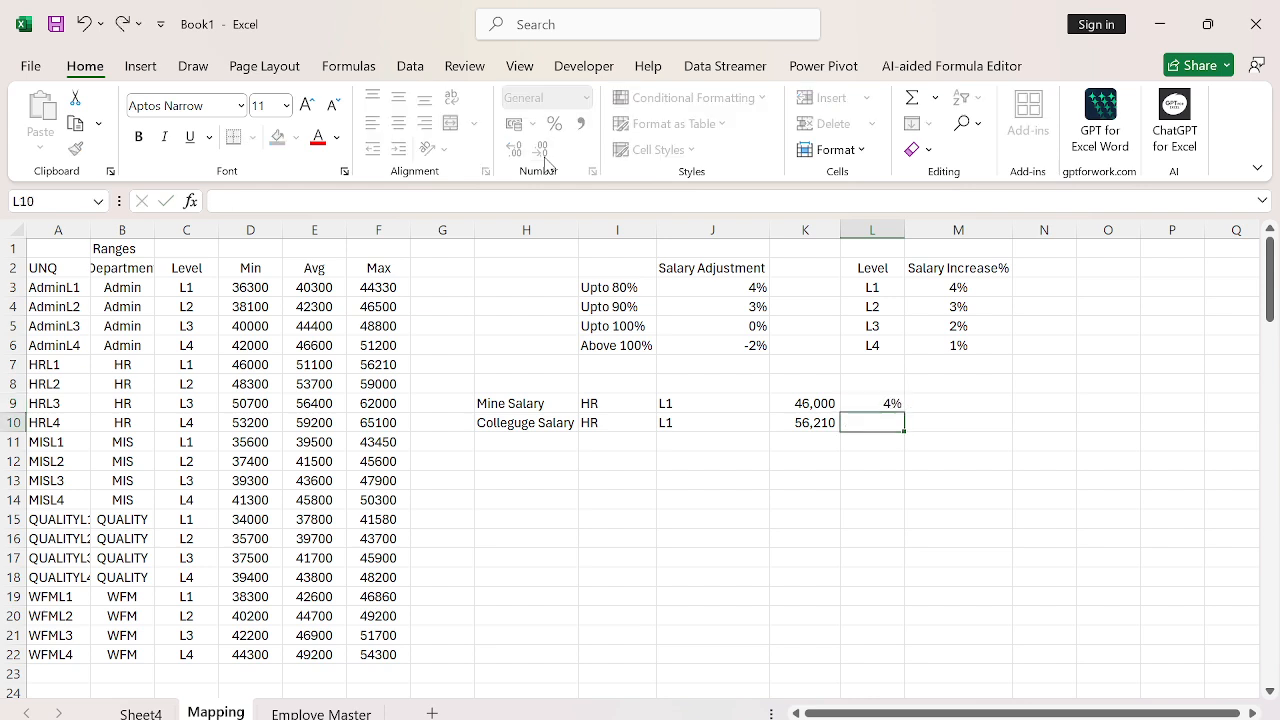
pyautogui.hotkey('ctrl', 'd')
pyautogui.press('Right')
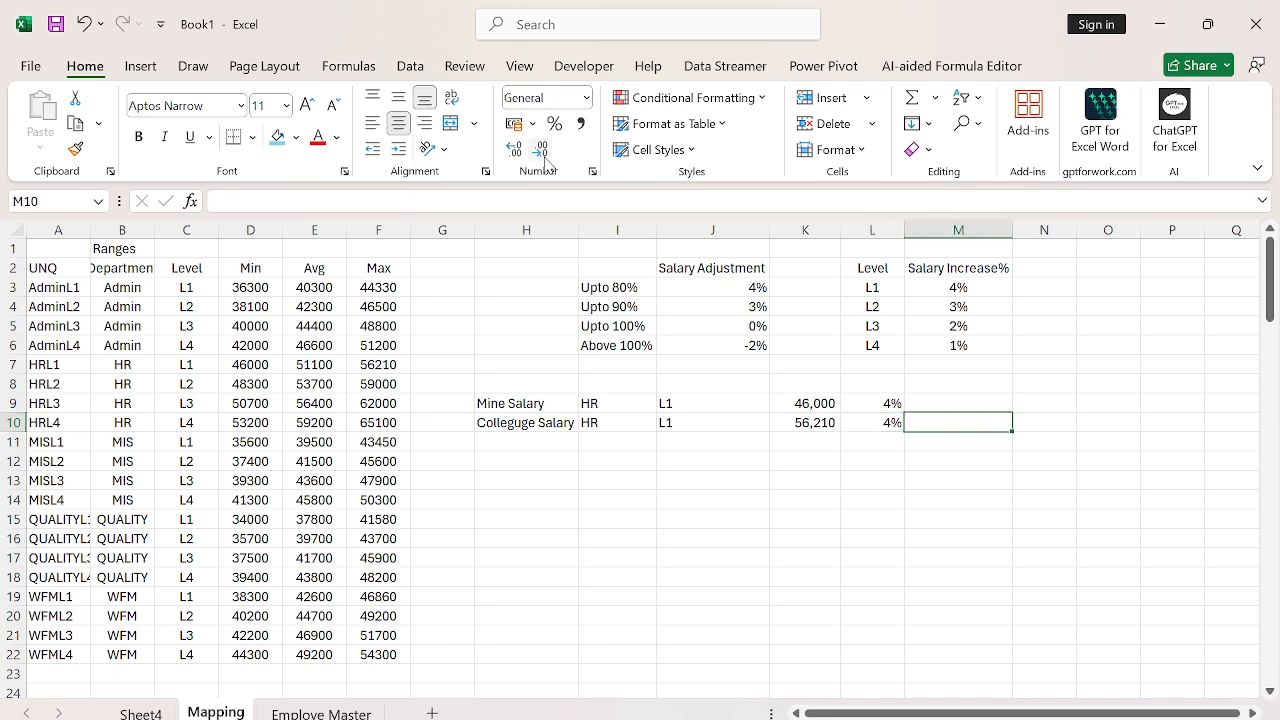
pyautogui.press('Up')
pyautogui.write('-')
pyautogui.press('Left')
pyautogui.press('Left')
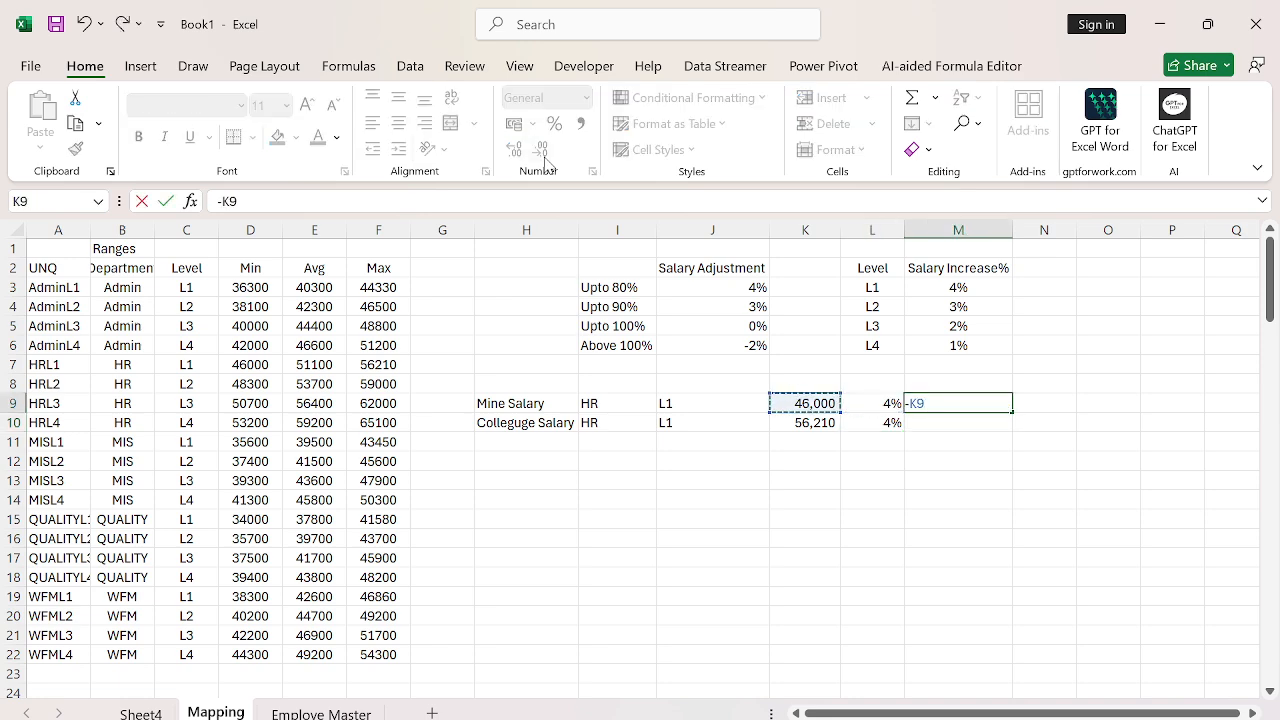
pyautogui.write('*')
pyautogui.press('Escape')
pyautogui.write('=')
pyautogui.press('Left')
pyautogui.press('Left')
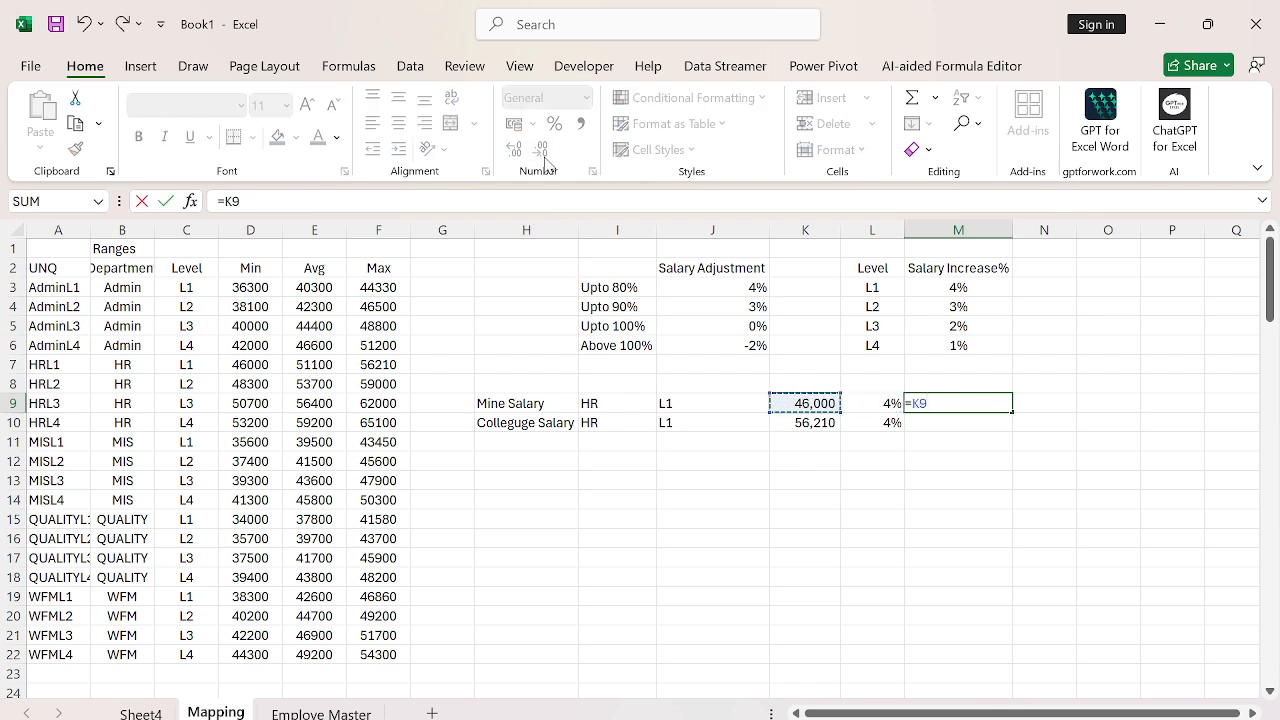
pyautogui.write('*4%')
pyautogui.press('BackSpace')
pyautogui.press('BackSpace')
pyautogui.write('1(+4%)')
pyautogui.press('Escape')
# - Calculate the increased salary in M9 with =K9*104% and fill the formula down to M10
pyautogui.write('=')
pyautogui.press('Left')
pyautogui.press('Left')
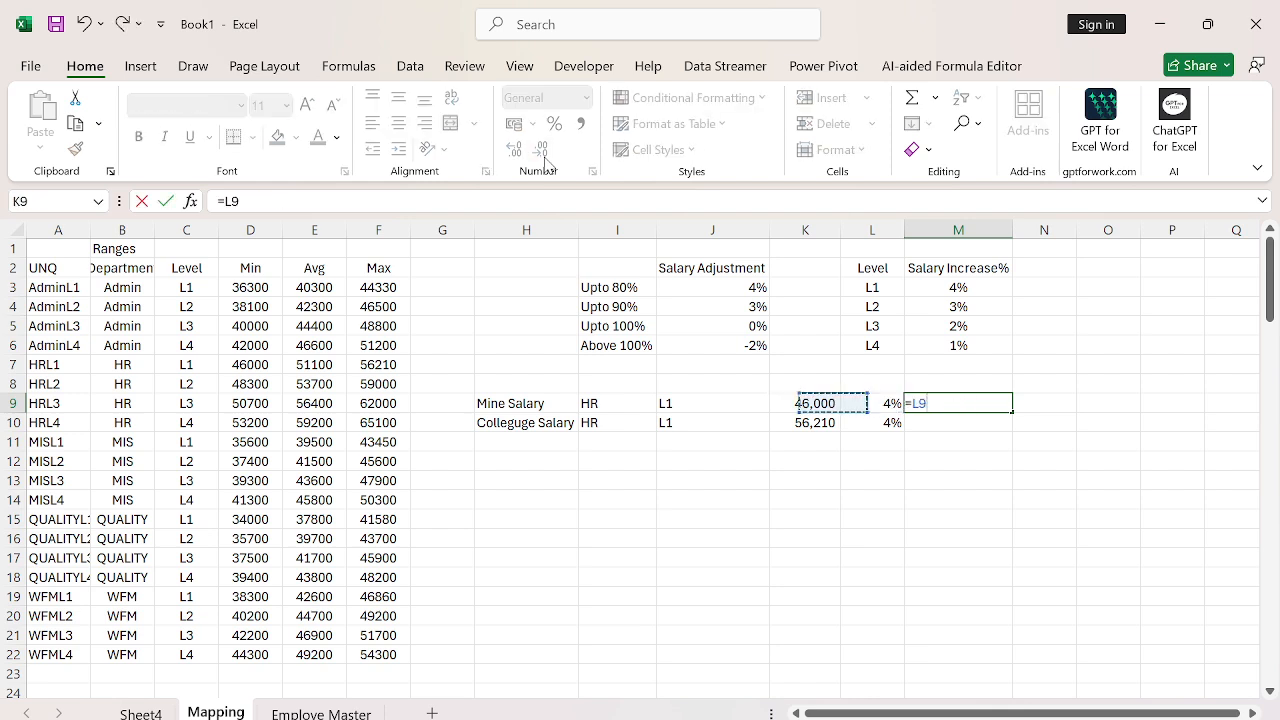
pyautogui.write('*104%')
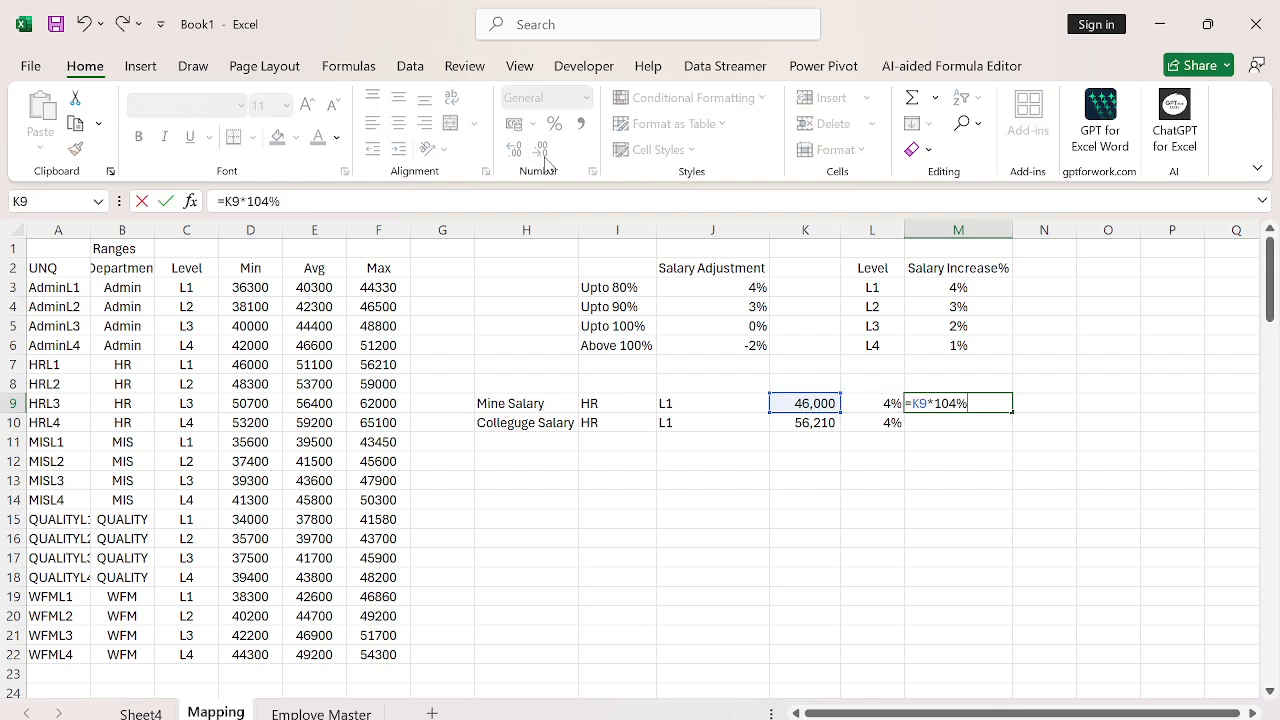
pyautogui.press('Return')
pyautogui.hotkey('ctrl', 'd')
pyautogui.press('Up')
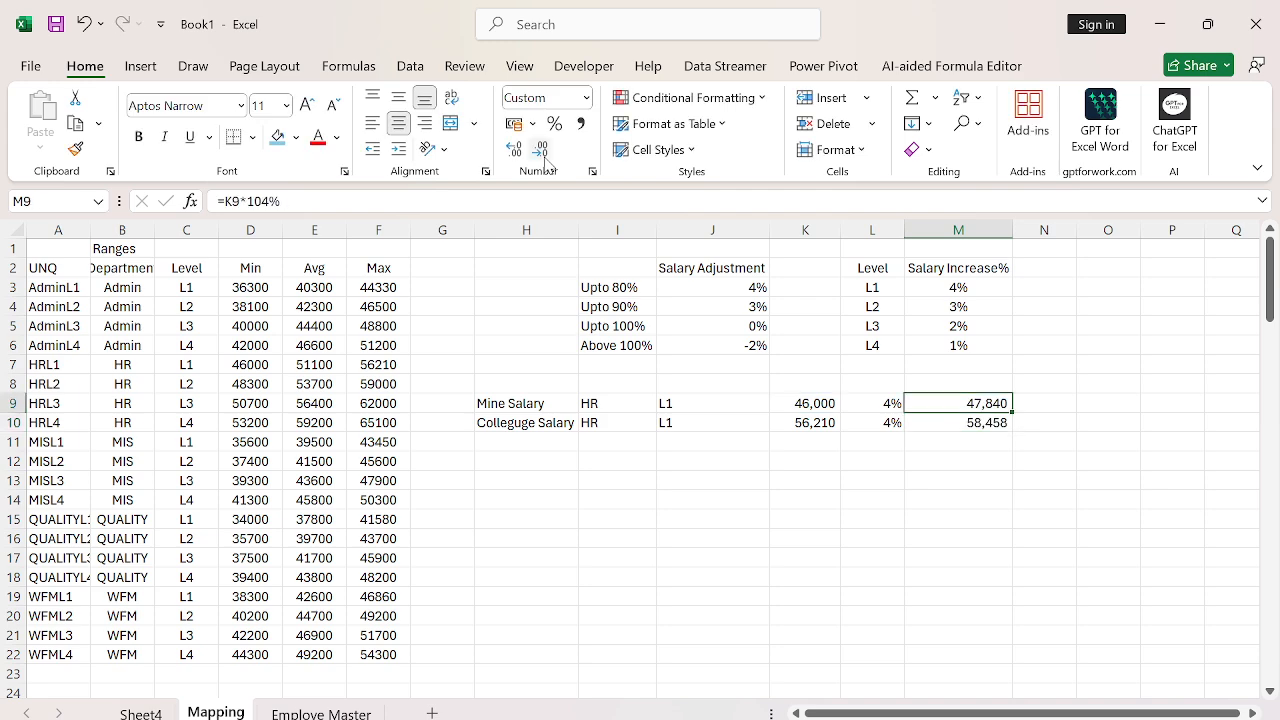
# - Copy the HR L1 average salary from E7 and paste it into N8
pyautogui.press('Down')
pyautogui.press('Left')
pyautogui.press('Left')
pyautogui.press('Up')
pyautogui.press('Left')
pyautogui.press('Left')
pyautogui.press('Left')
pyautogui.press('Left')
pyautogui.press('Left')
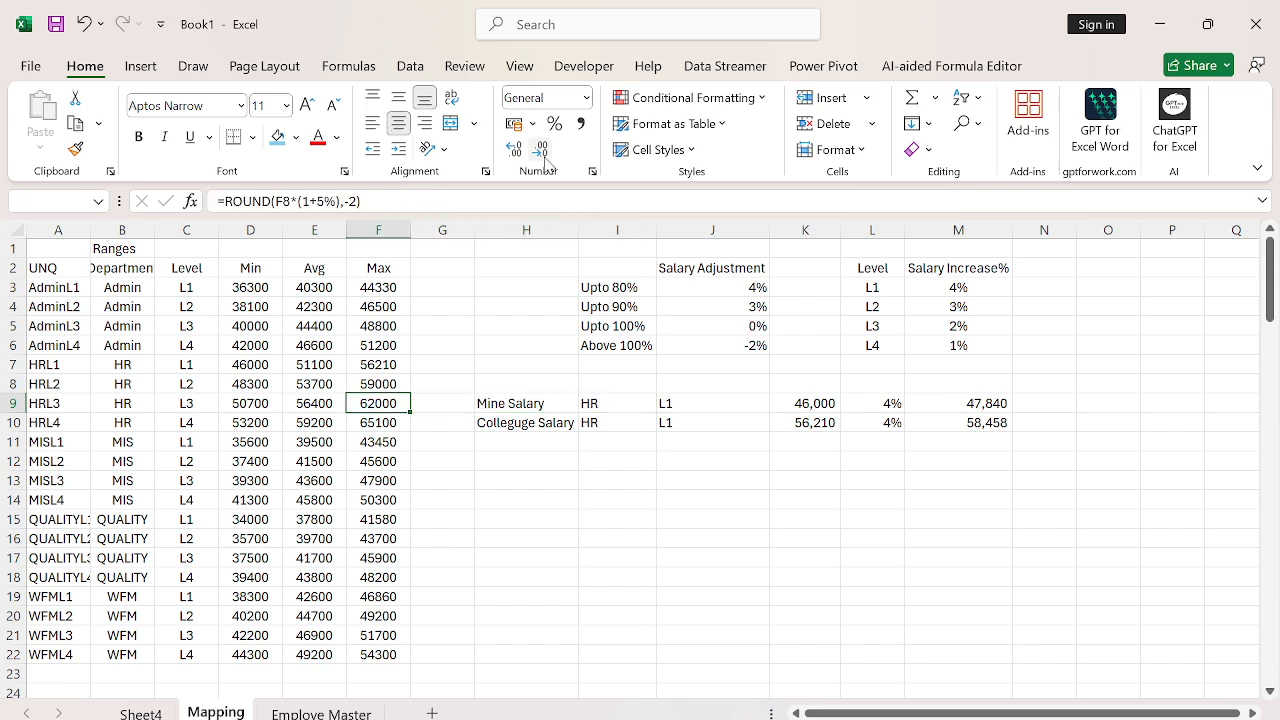
pyautogui.press('Left')
pyautogui.press('Left')
pyautogui.press('Left')
pyautogui.press('Right')
pyautogui.press('Up')
pyautogui.press('Up')
pyautogui.press('Right')
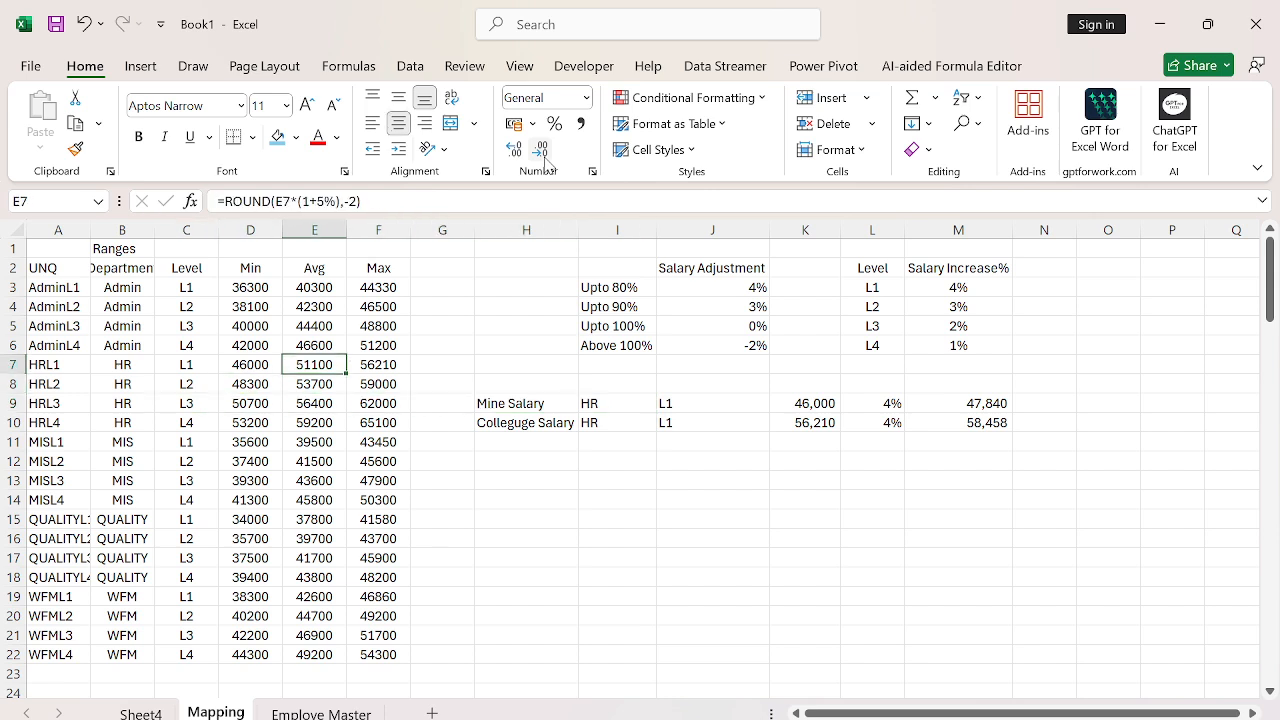
pyautogui.hotkey('ctrl', 'c')
pyautogui.press('Right')
pyautogui.press('Right')
pyautogui.press('Right')
pyautogui.press('Right')
pyautogui.press('Right')
pyautogui.press('Right')
pyautogui.press('Right')
pyautogui.press('Right')
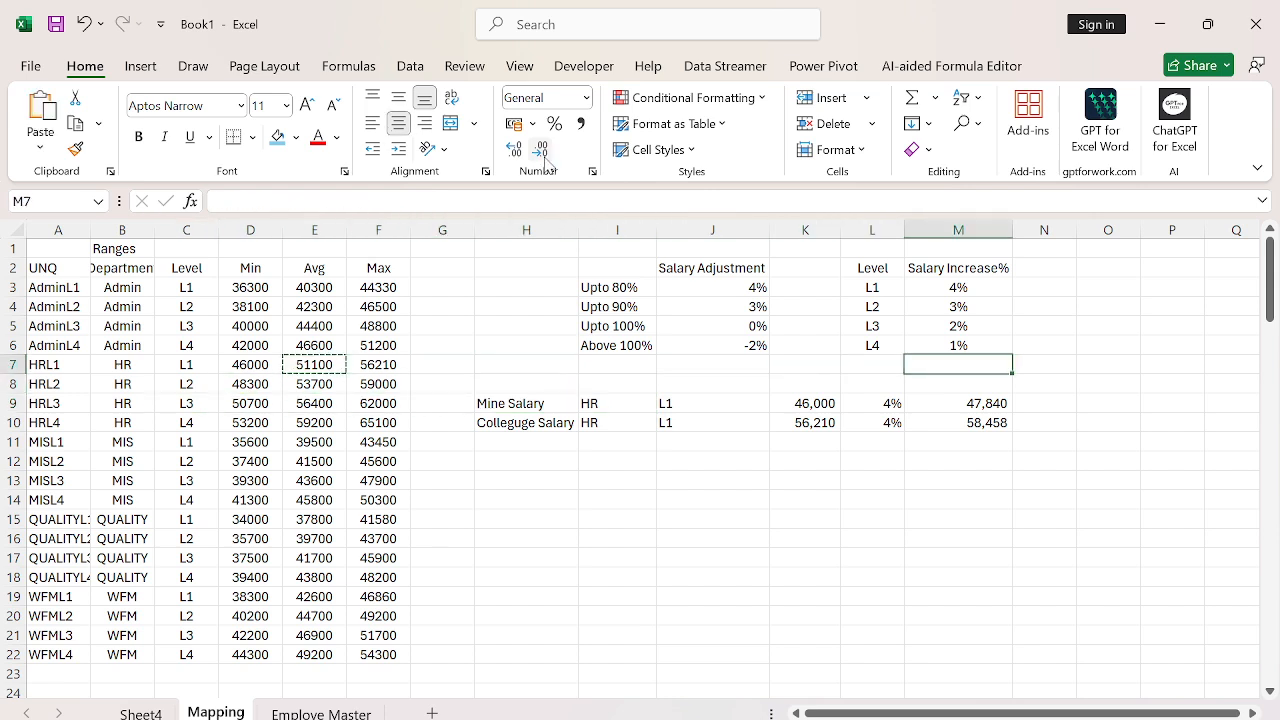
pyautogui.press('Right')
pyautogui.press('Down')
pyautogui.hotkey('ctrl', 'v')
pyautogui.press('Escape')
pyautogui.press('Down')
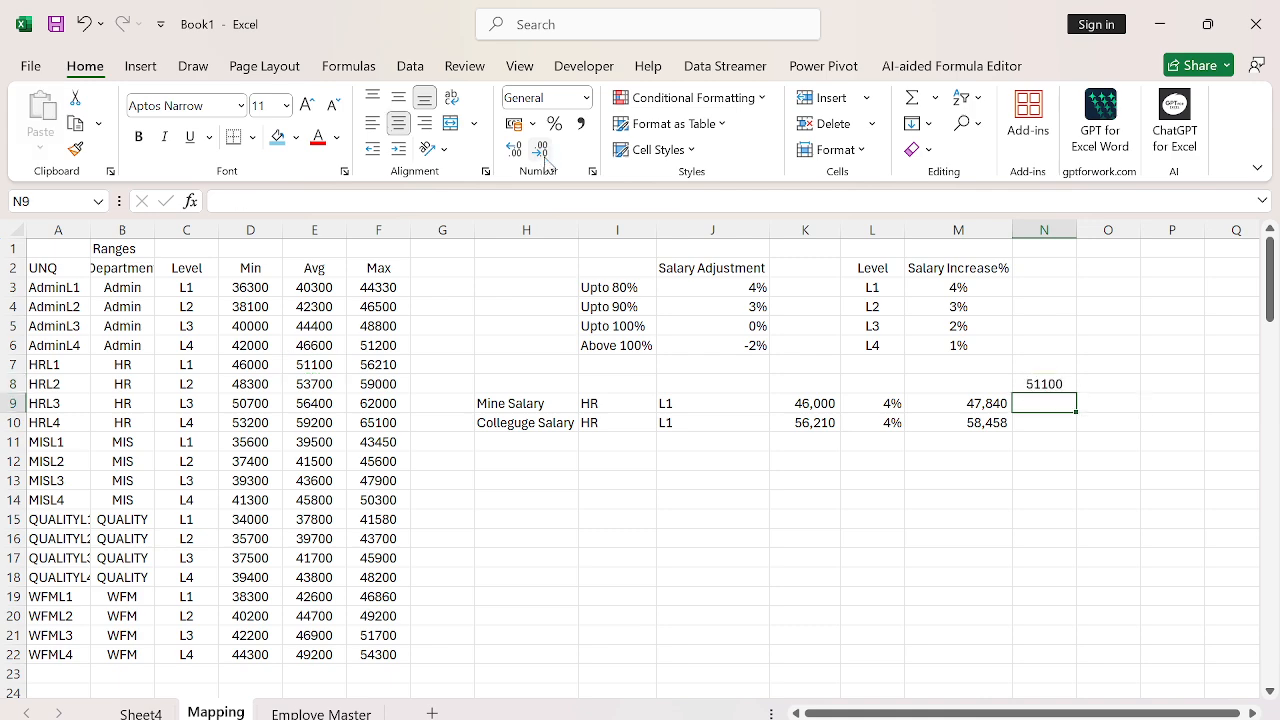
# - Examine the two salary comparison rows in H9:M10 and the Salary Adjustment percentages in J2:J6
pyautogui.press('Left')
pyautogui.hotkey('shift', 'Down')
pyautogui.hotkey('ctrl', 'shift', 'Left')
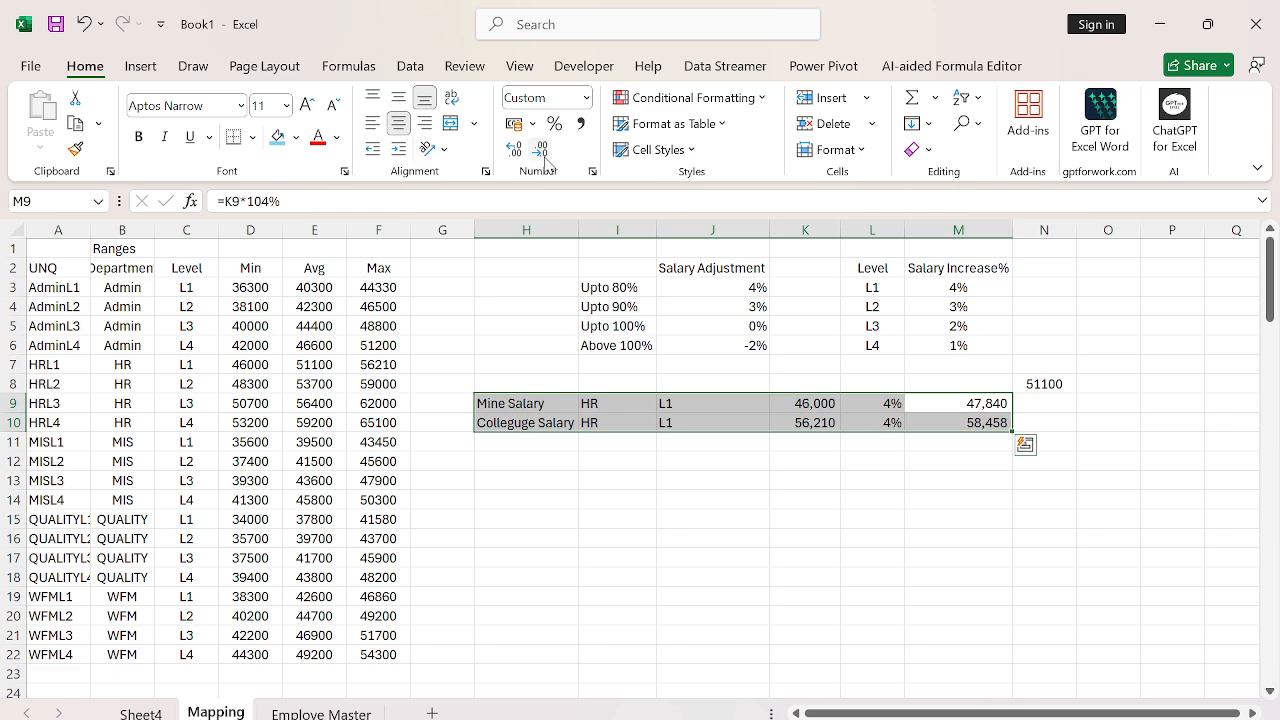
pyautogui.press('Up')
pyautogui.press('Up')
pyautogui.press('Up')
pyautogui.press('Left')
pyautogui.press('Up')
pyautogui.press('Left')
pyautogui.press('Up')
pyautogui.press('Left')
pyautogui.press('Up')
pyautogui.press('Up')
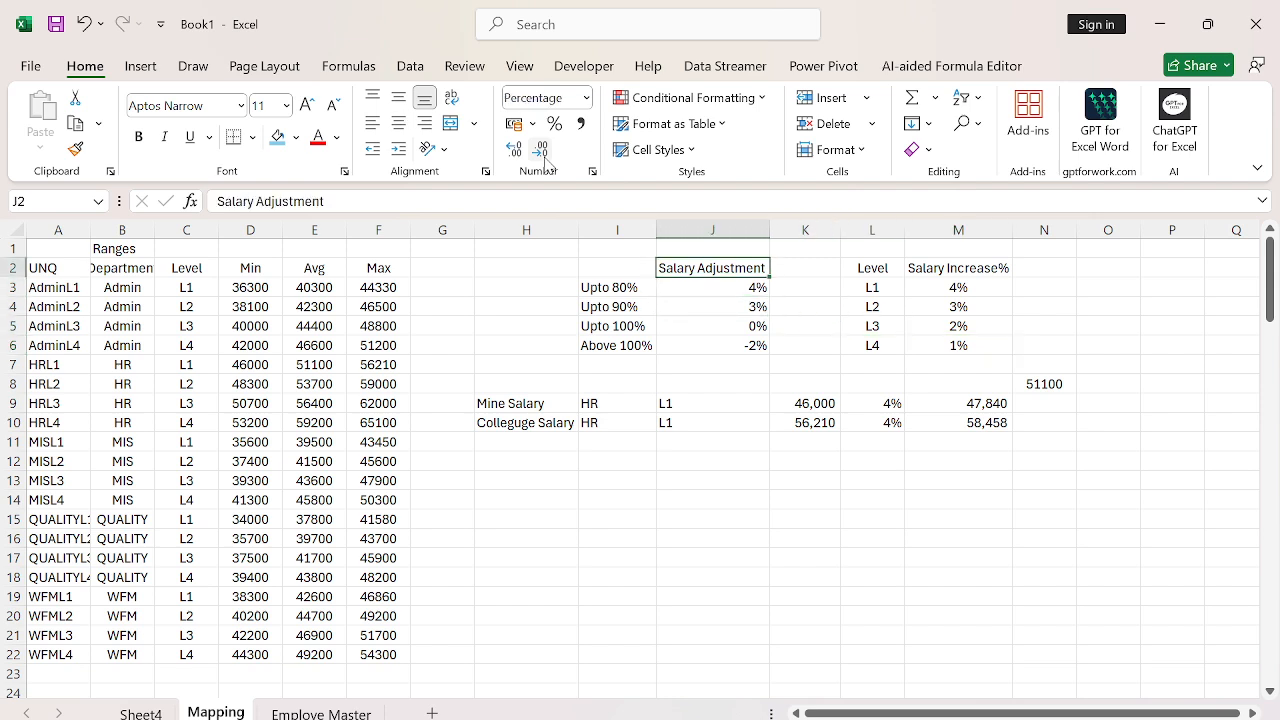
pyautogui.press('Up')
pyautogui.press('Down')
pyautogui.hotkey('ctrl', 'shift', 'Down')
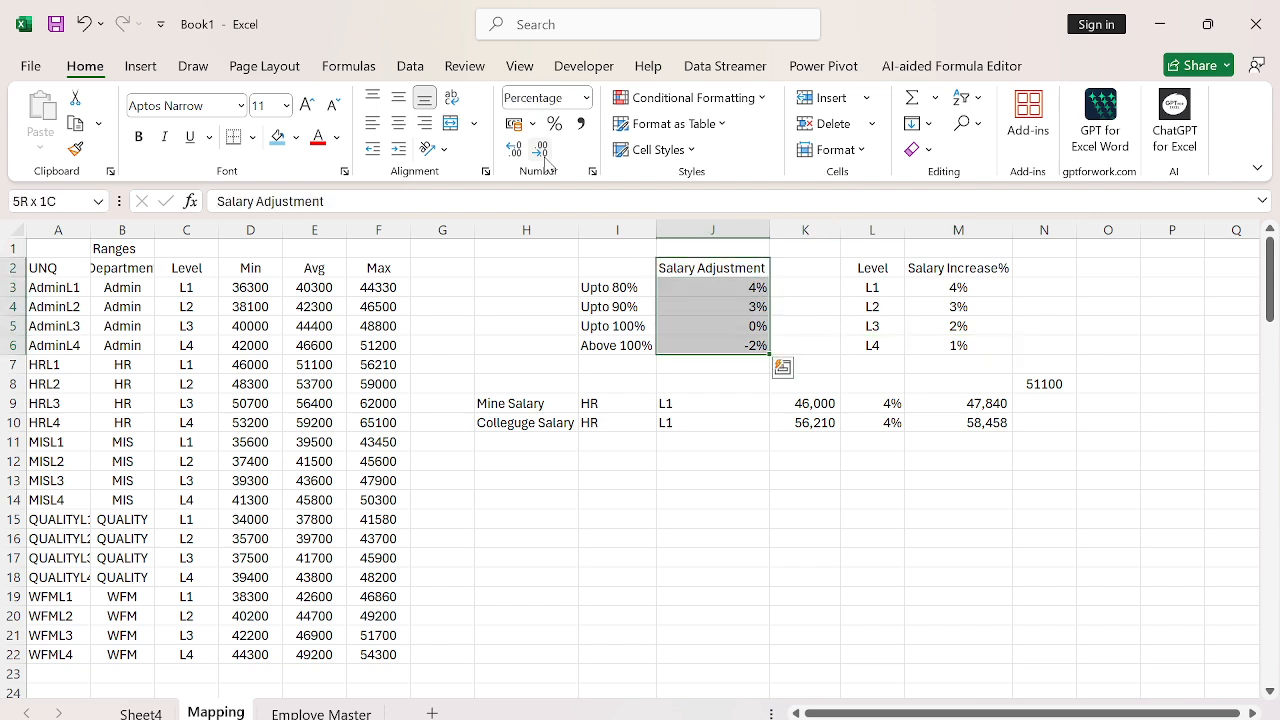
# - Compare the base salaries, increase percentages and increased salaries of both rows in K9:M10
pyautogui.hotkey('ctrl', 'Down')
pyautogui.press('Down')
pyautogui.press('Right')
pyautogui.press('Down')
pyautogui.press('Down')
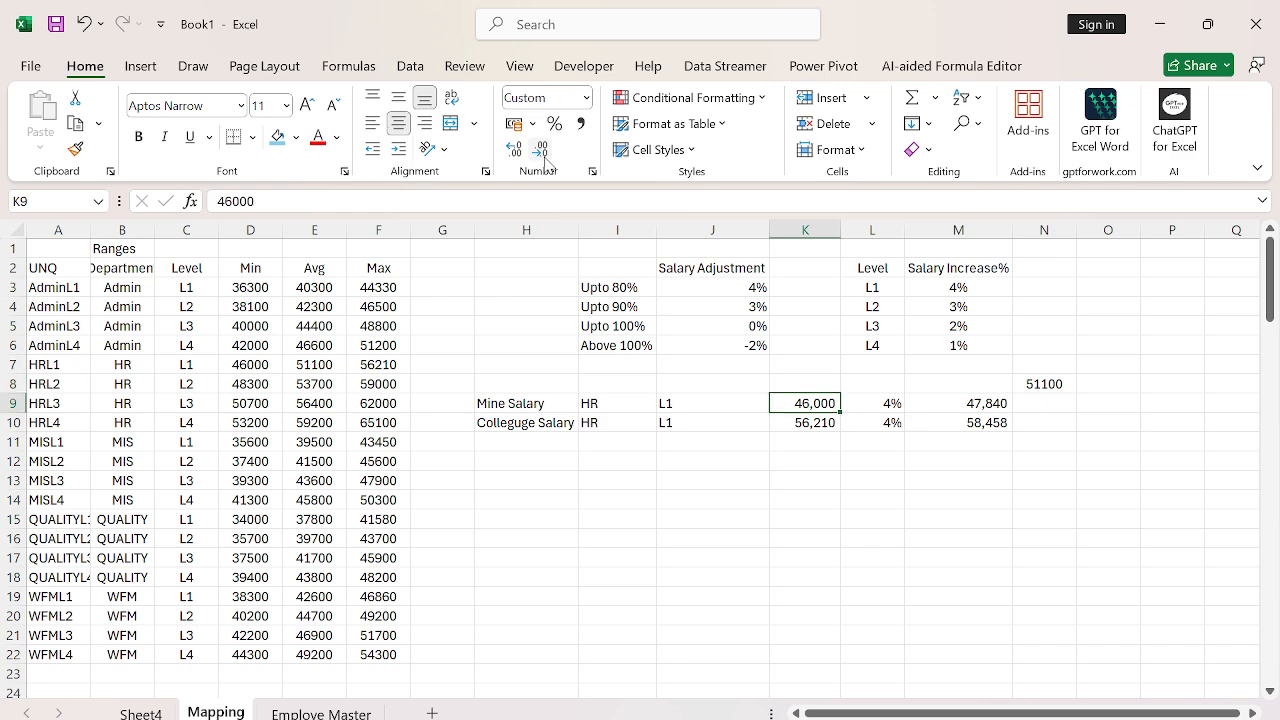
pyautogui.press('Right')
pyautogui.press('Left')
pyautogui.hotkey('shift', 'Right')
pyautogui.press('Down')
pyautogui.hotkey('shift', 'Right')
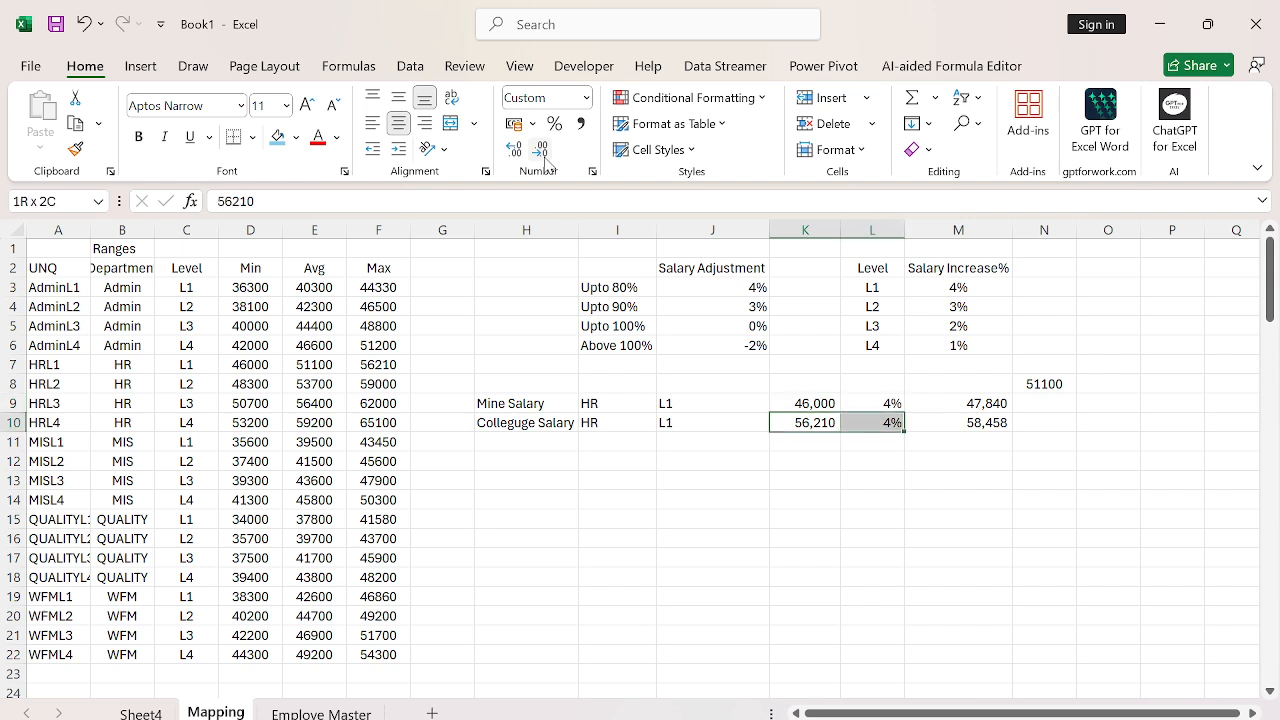
pyautogui.press('Right')
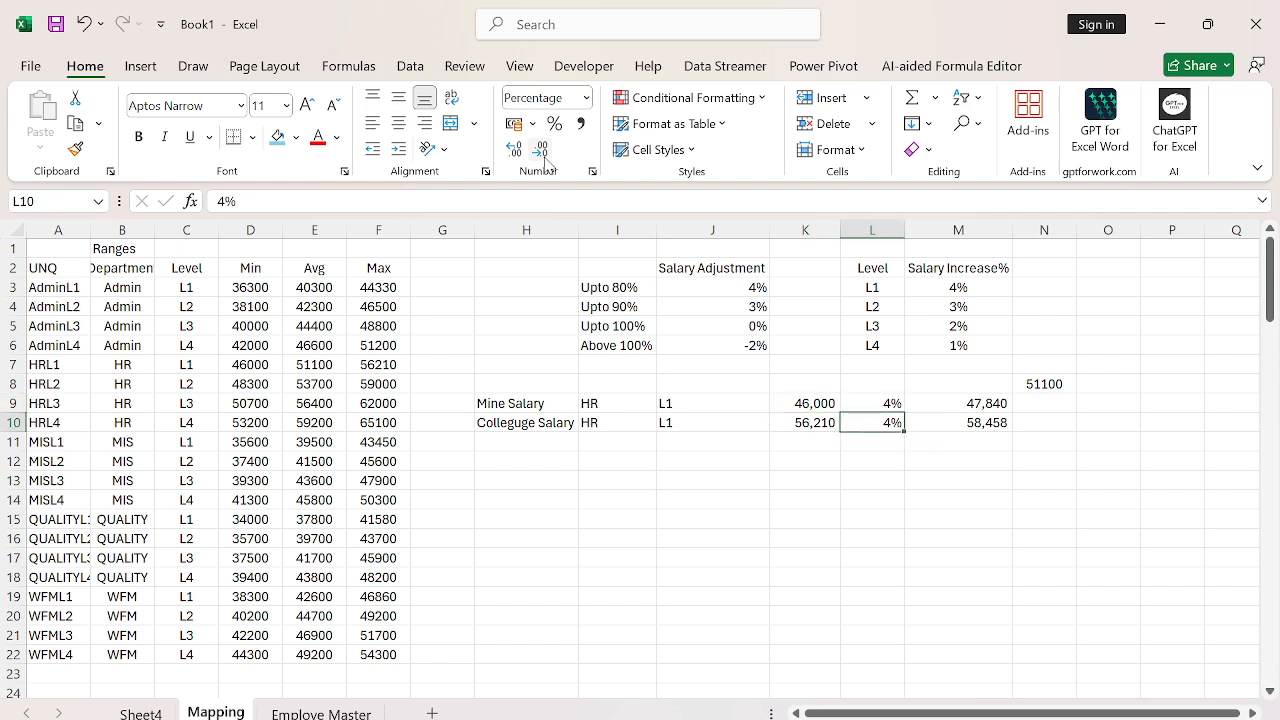
pyautogui.hotkey('shift', 'Up')
pyautogui.press('Right')
pyautogui.press('Up')
pyautogui.hotkey('shift', 'Right')
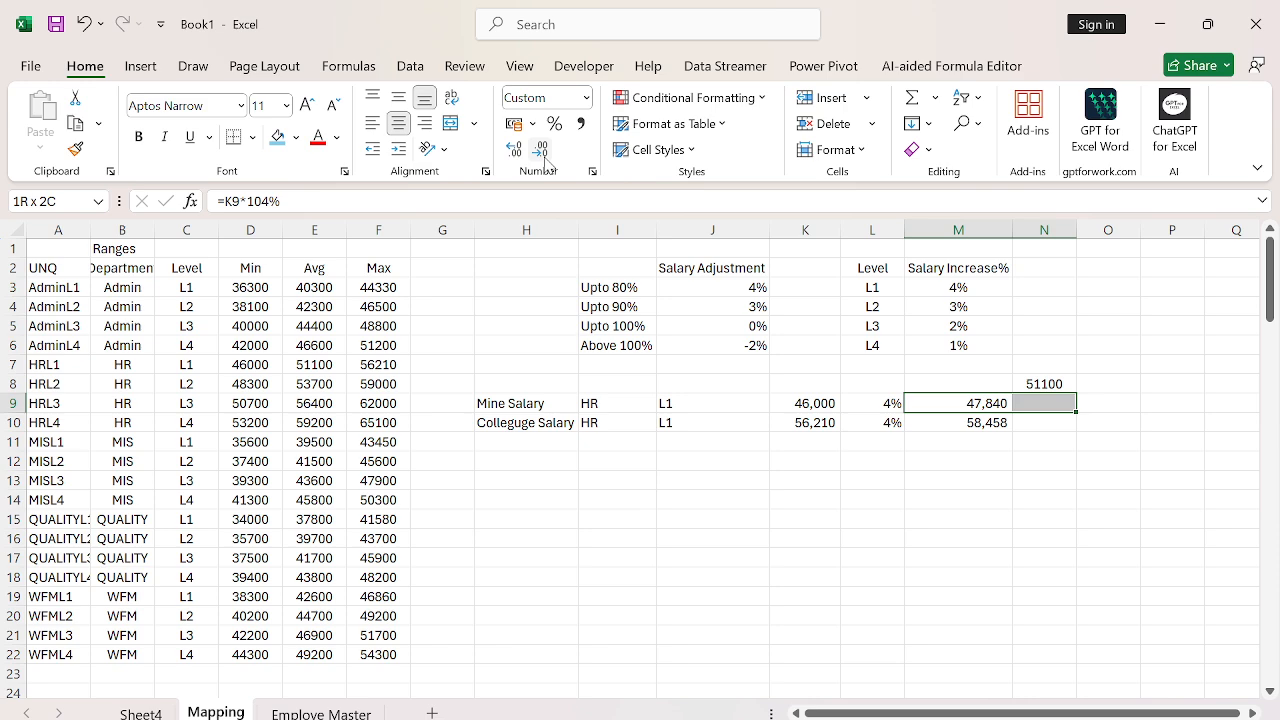
pyautogui.press('Down')
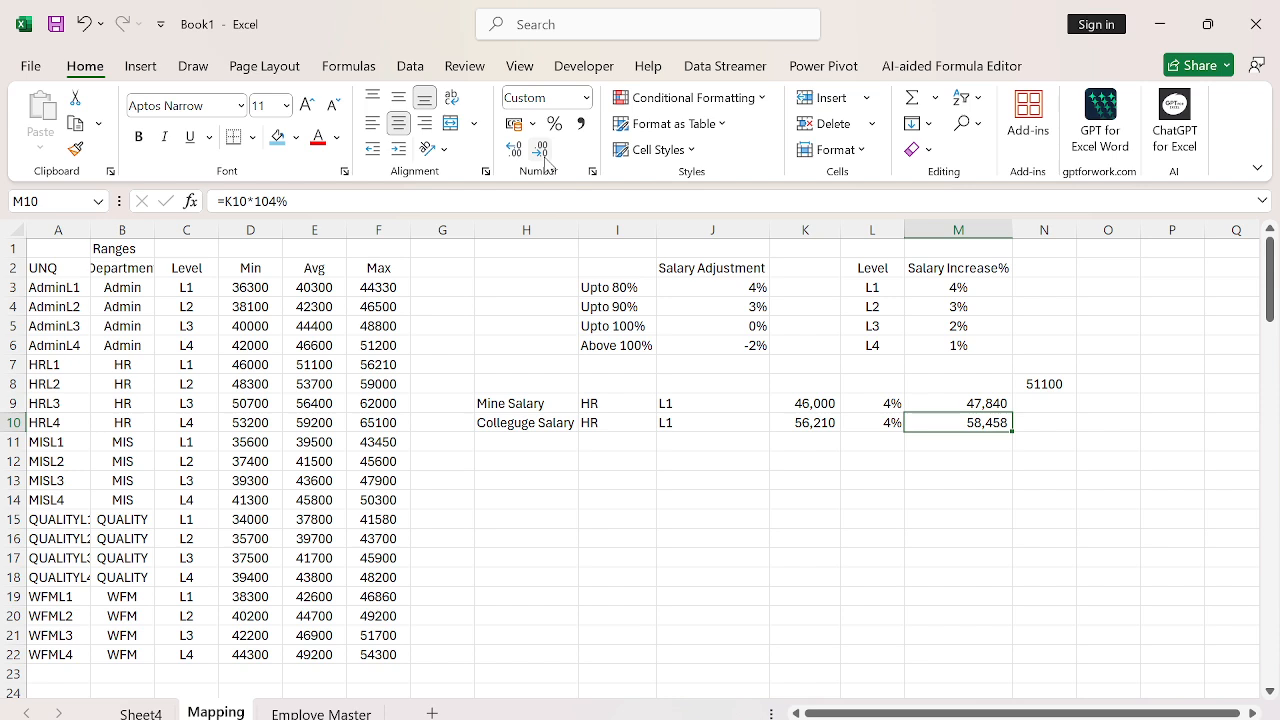
# - Enter =M9/$E$7 in N9 to divide the increased salary by the HR L1 average
pyautogui.press('Up')
pyautogui.press('Right')
pyautogui.write('=')
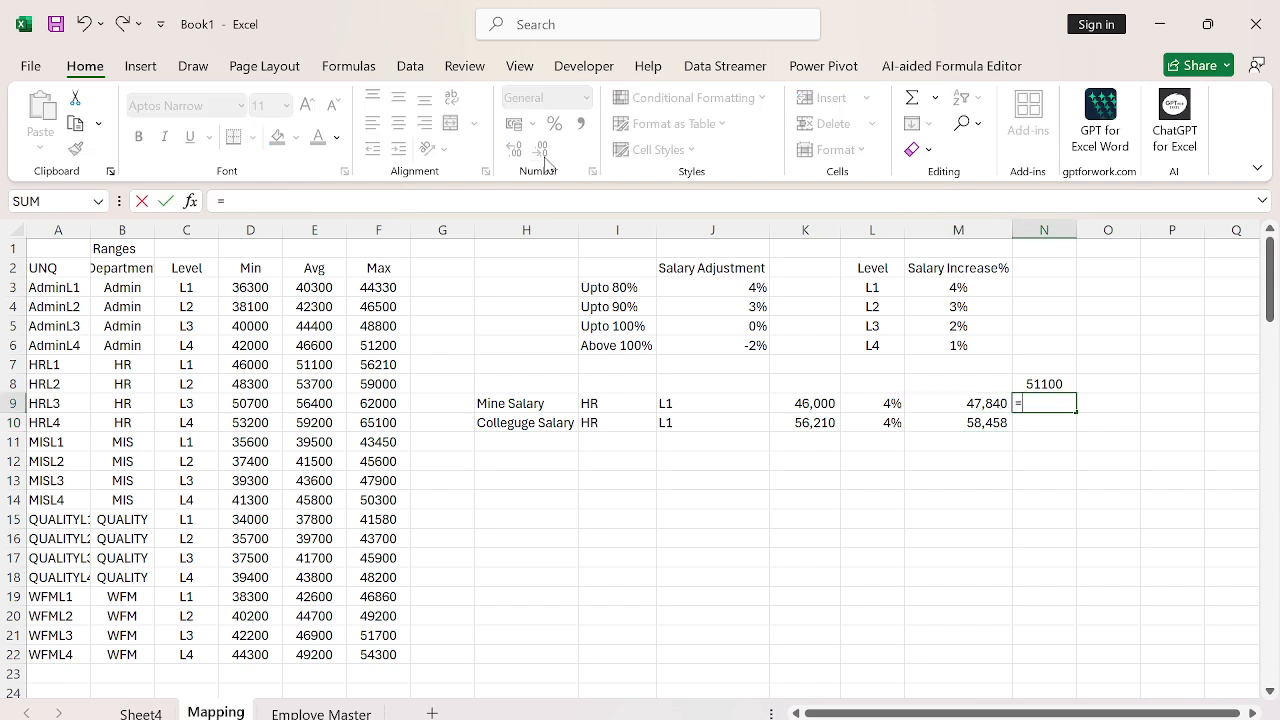
pyautogui.press('Left')
pyautogui.write('/')
pyautogui.press('Left')
pyautogui.press('Left')
pyautogui.press('Left')
pyautogui.press('Left')
pyautogui.press('Left')
pyautogui.press('Left')
pyautogui.press('Left')
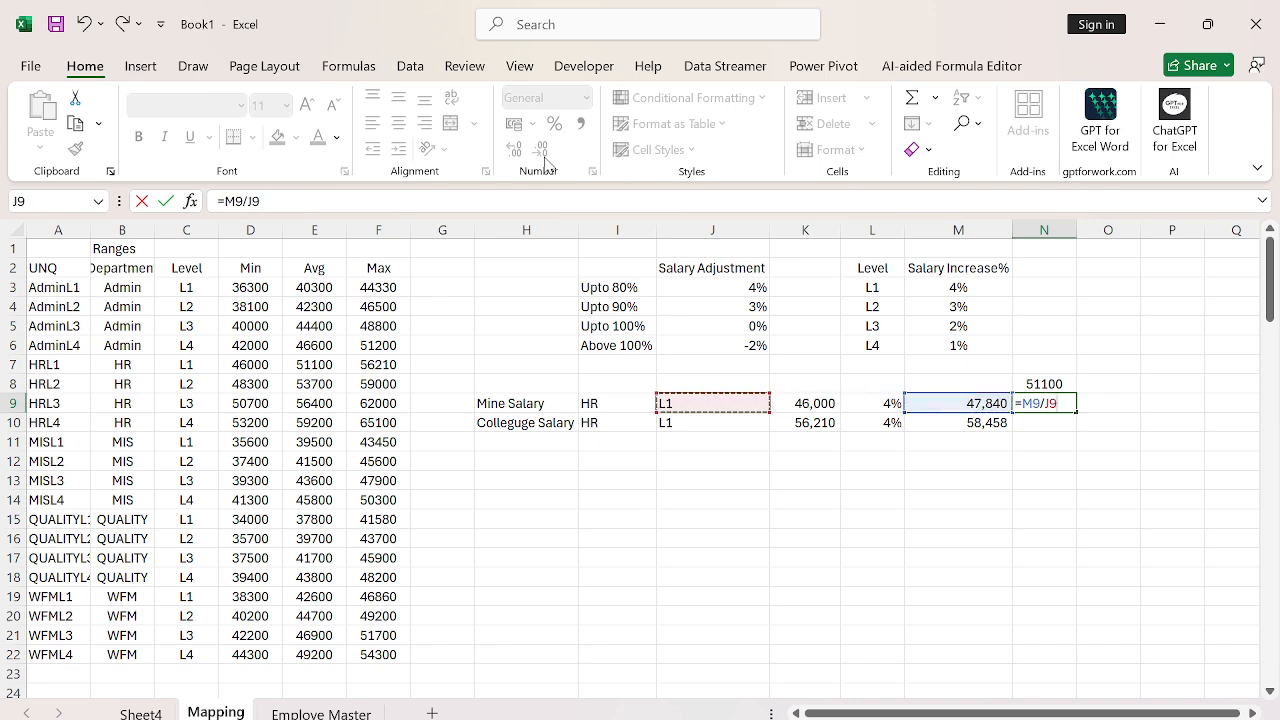
pyautogui.press('Left')
pyautogui.press('Left')
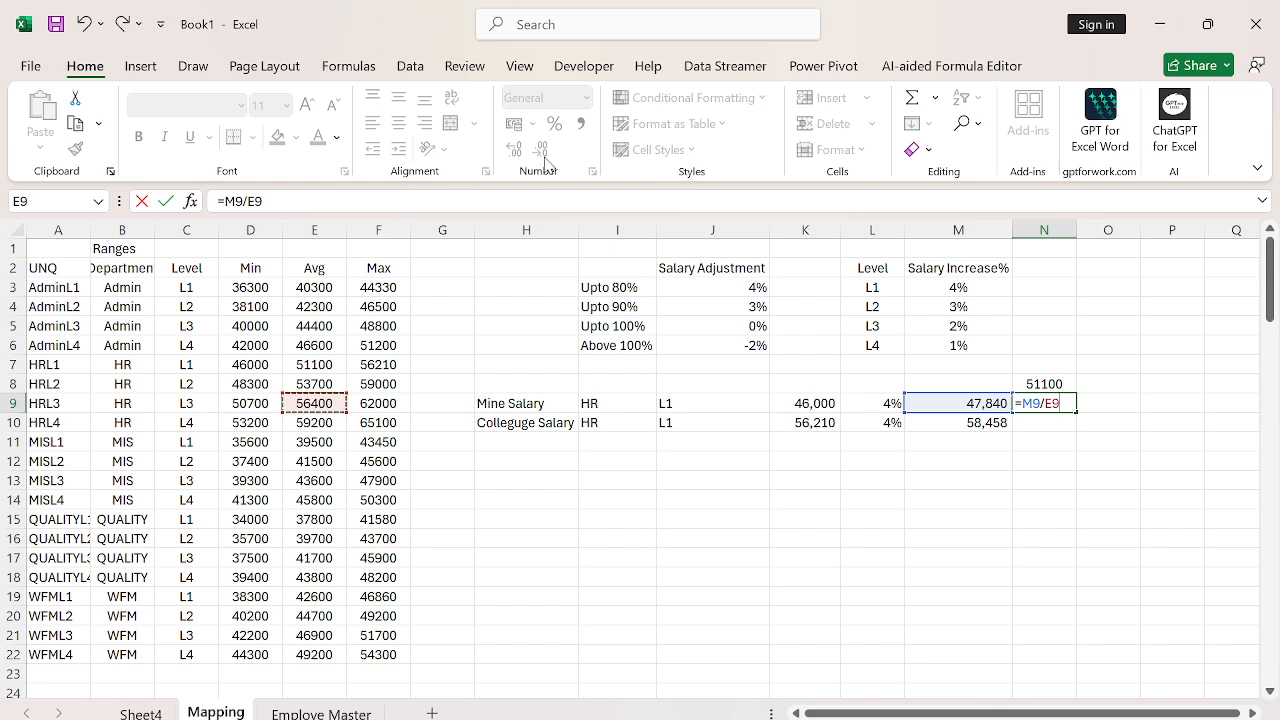
pyautogui.press('Left')
pyautogui.press('Up')
pyautogui.press('Up')
pyautogui.press('Right')
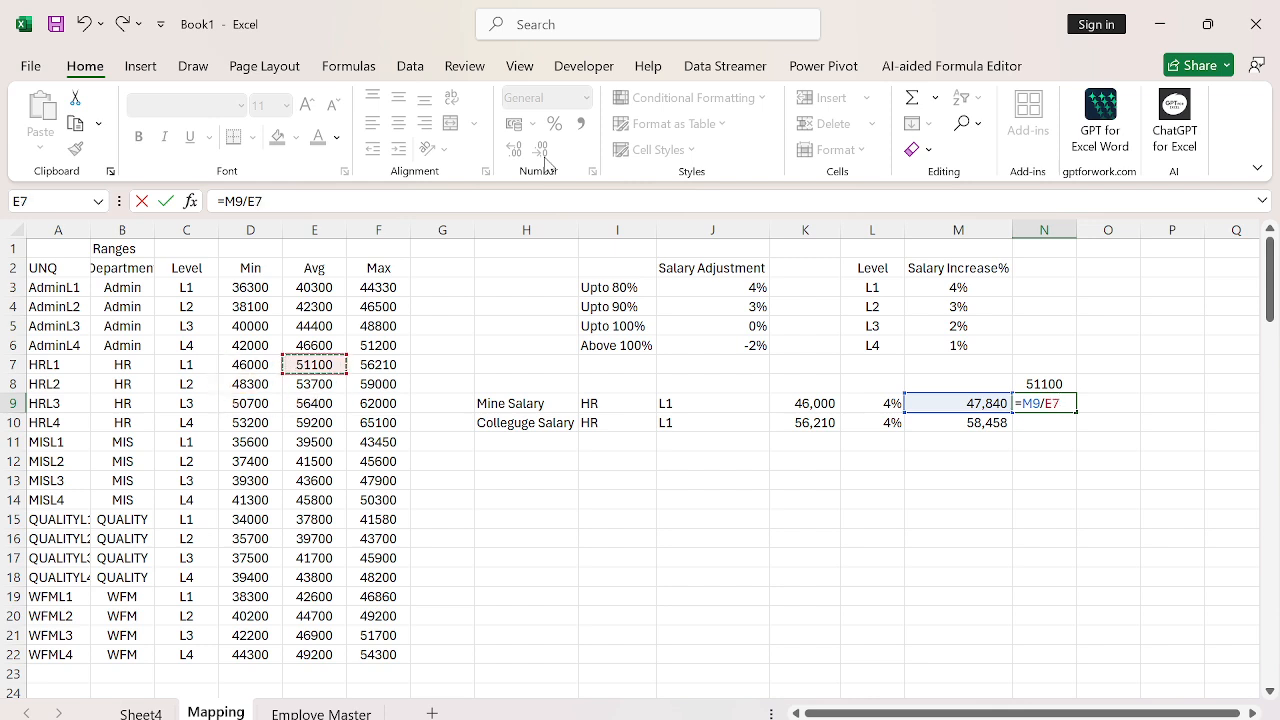
pyautogui.press('F4')
pyautogui.press('Return')
pyautogui.press('Up')
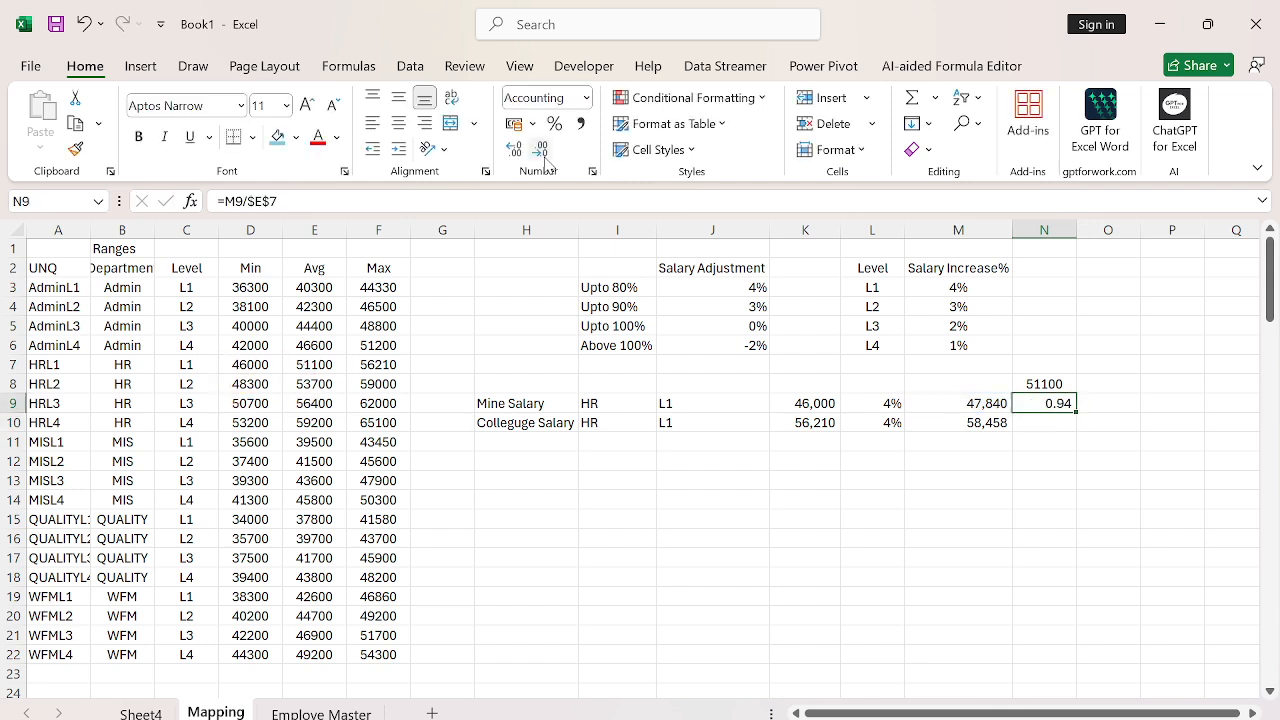
# - Fill the ratio formula from N9 down to N10 and format both cells as percentages
pyautogui.hotkey('shift', 'Down')
pyautogui.hotkey('ctrl', 'd')
pyautogui.hotkey('ctrl', 'shift', '5')
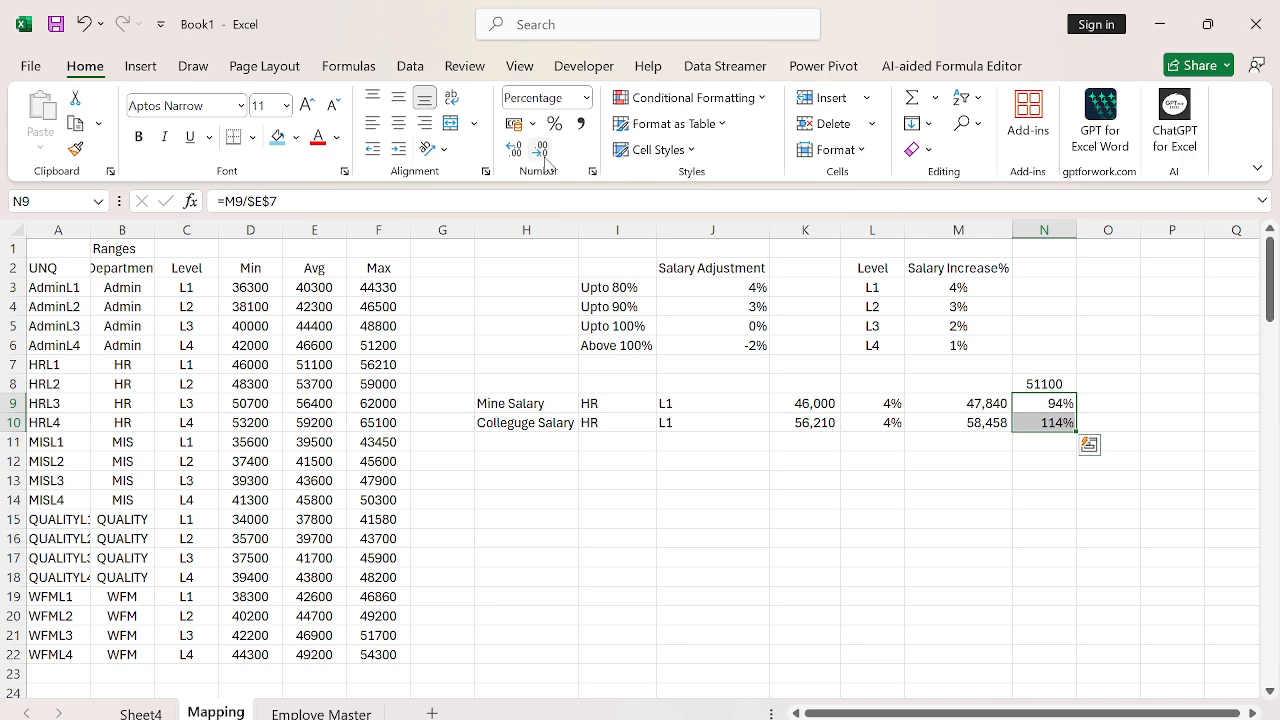
# - Examine the ratios to the HR L1 average in N9:N10 alongside the salary figures in row 9
pyautogui.press('Right')
pyautogui.press('Left')
pyautogui.press('Down')
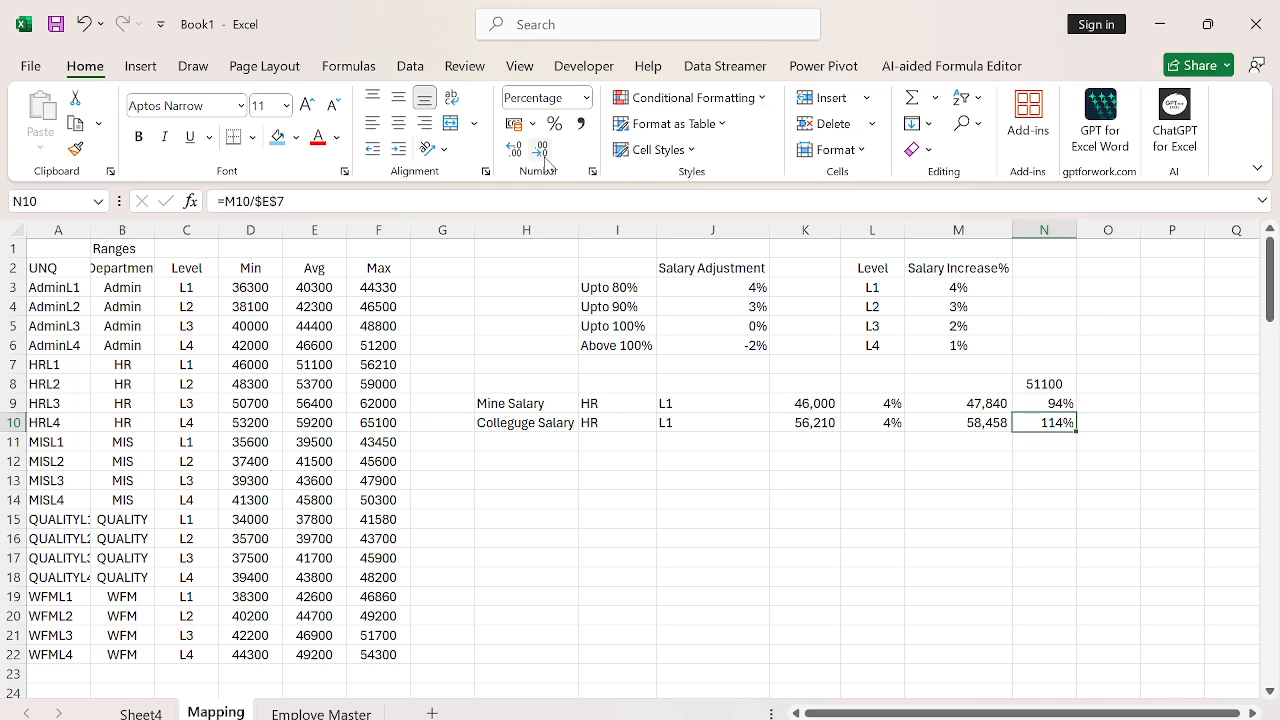
pyautogui.press('Down')
pyautogui.press('Up')
pyautogui.press('Up')
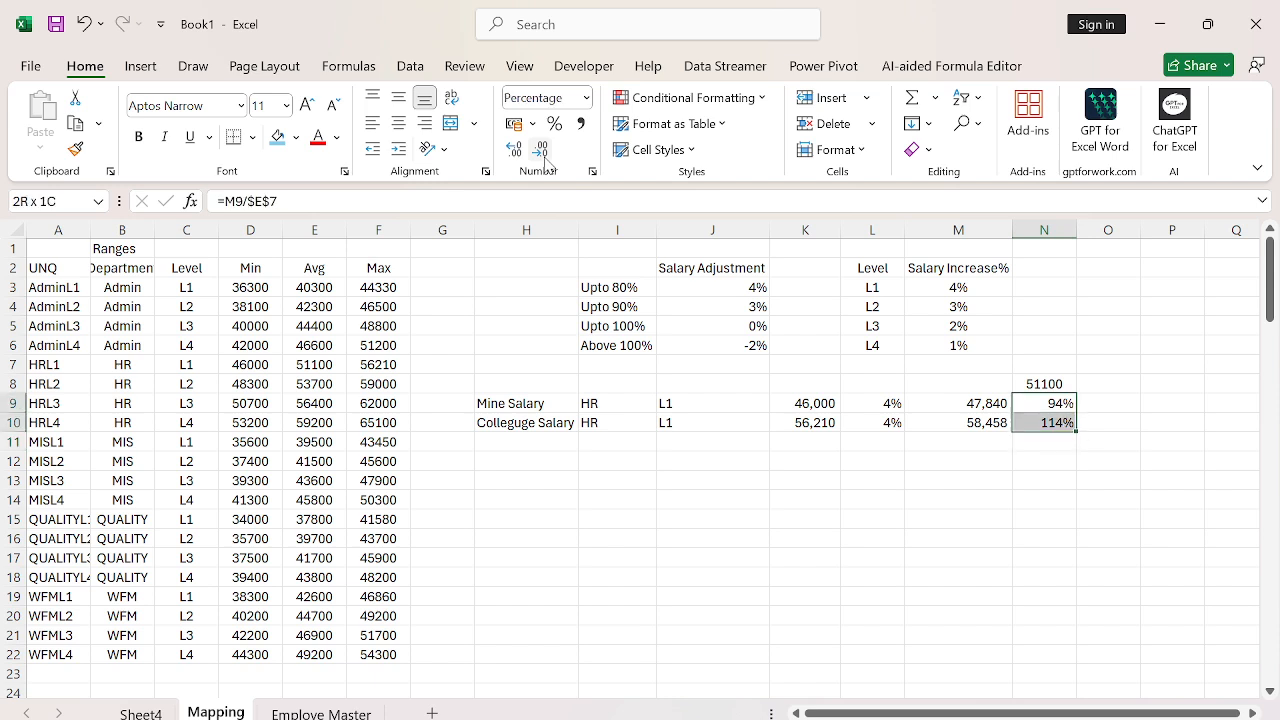
pyautogui.press('Left')
pyautogui.press('Left')
pyautogui.press('F2')
pyautogui.press('Left')
pyautogui.press('Up')
pyautogui.press('Up')
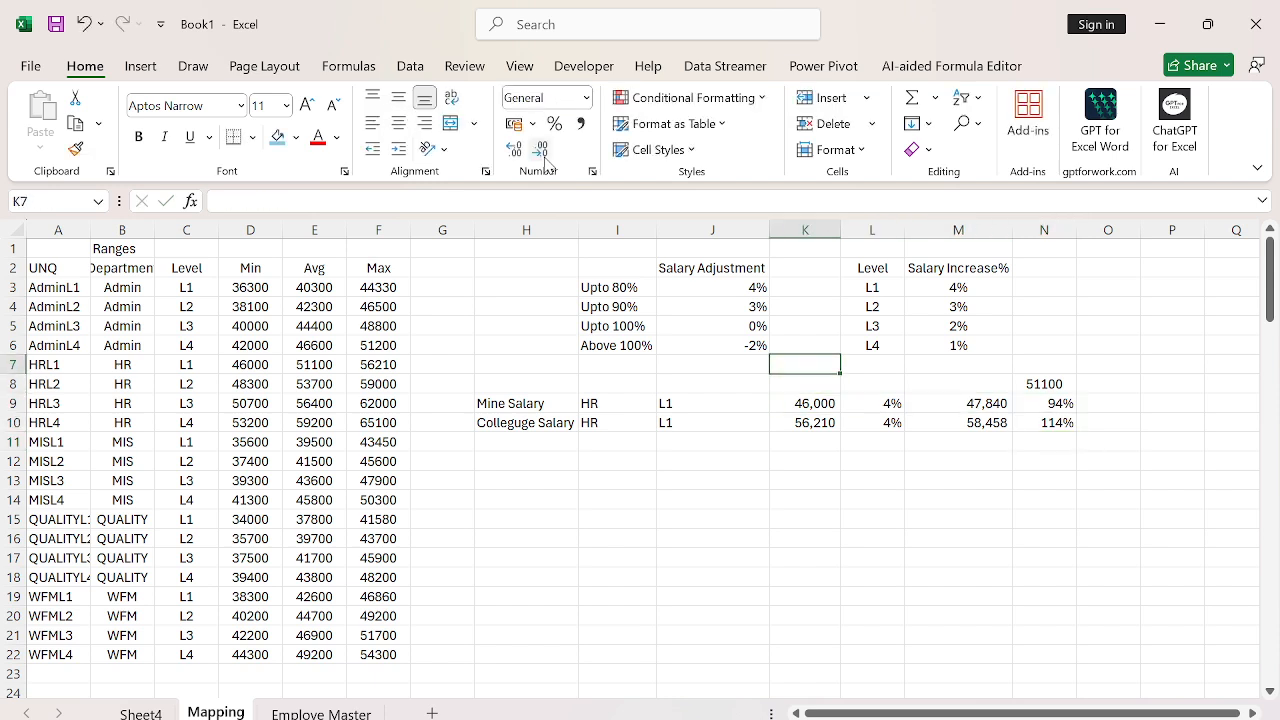
pyautogui.press('Down')
pyautogui.press('Down')
pyautogui.press('Right')
pyautogui.press('Right')
pyautogui.press('Right')
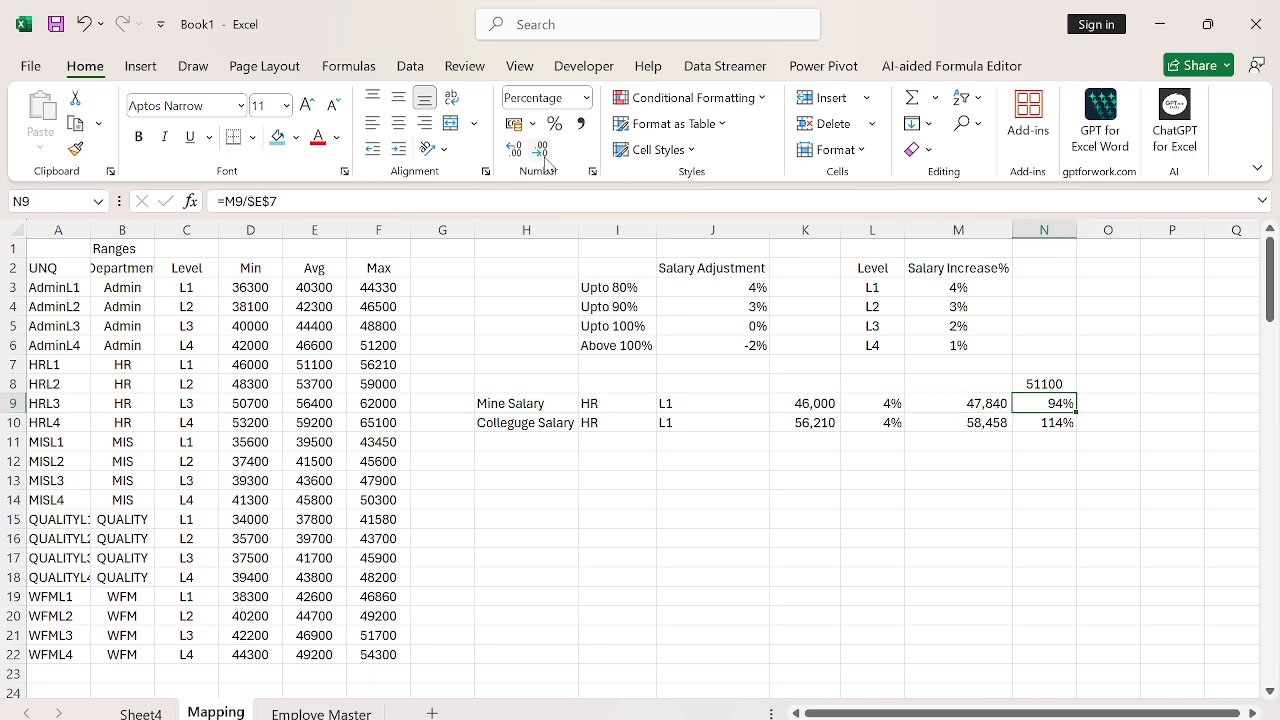
# - Set the Salary Adjustment for the "Upto 100%" bucket in J5 to 2%
pyautogui.press('Left')
pyautogui.press('Left')
pyautogui.press('Up')
pyautogui.press('Left')
pyautogui.press('Up')
pyautogui.press('Left')
pyautogui.press('Up')
pyautogui.press('Left')
pyautogui.press('Up')
pyautogui.hotkey('shift', 'Right')
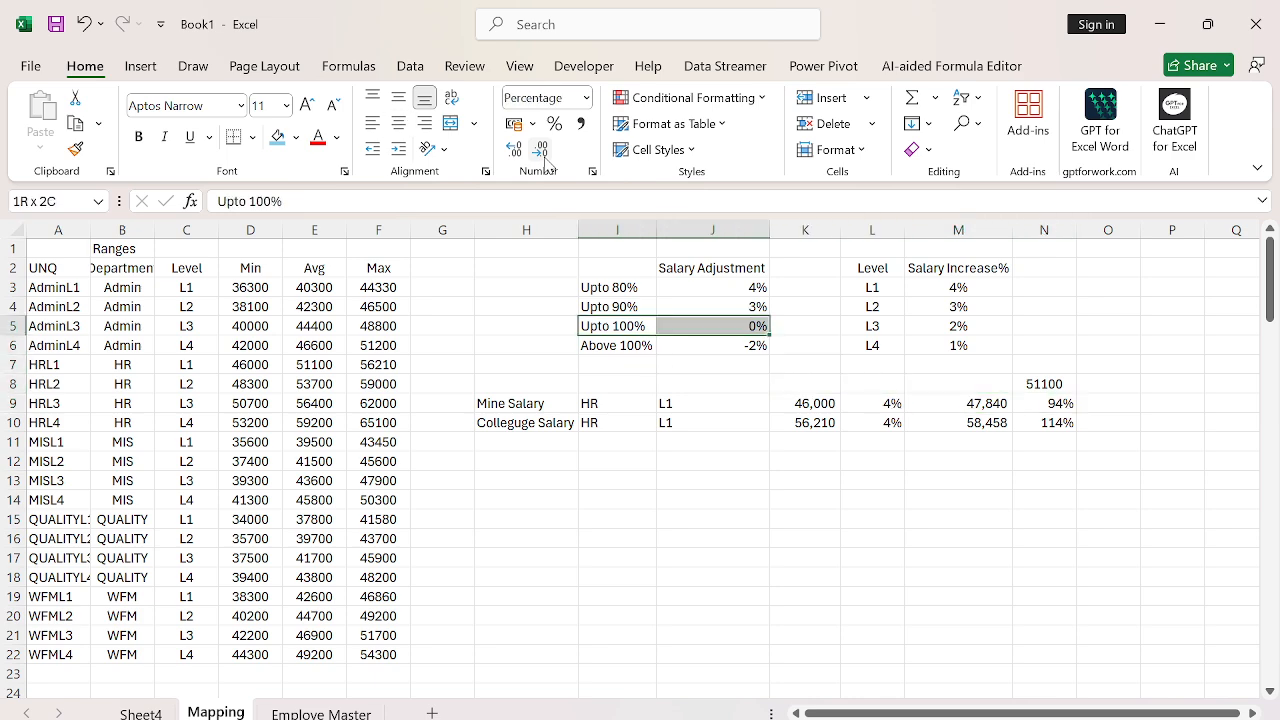
pyautogui.hotkey('shift', 'Left')
pyautogui.hotkey('shift', 'Right')
pyautogui.press('Right')
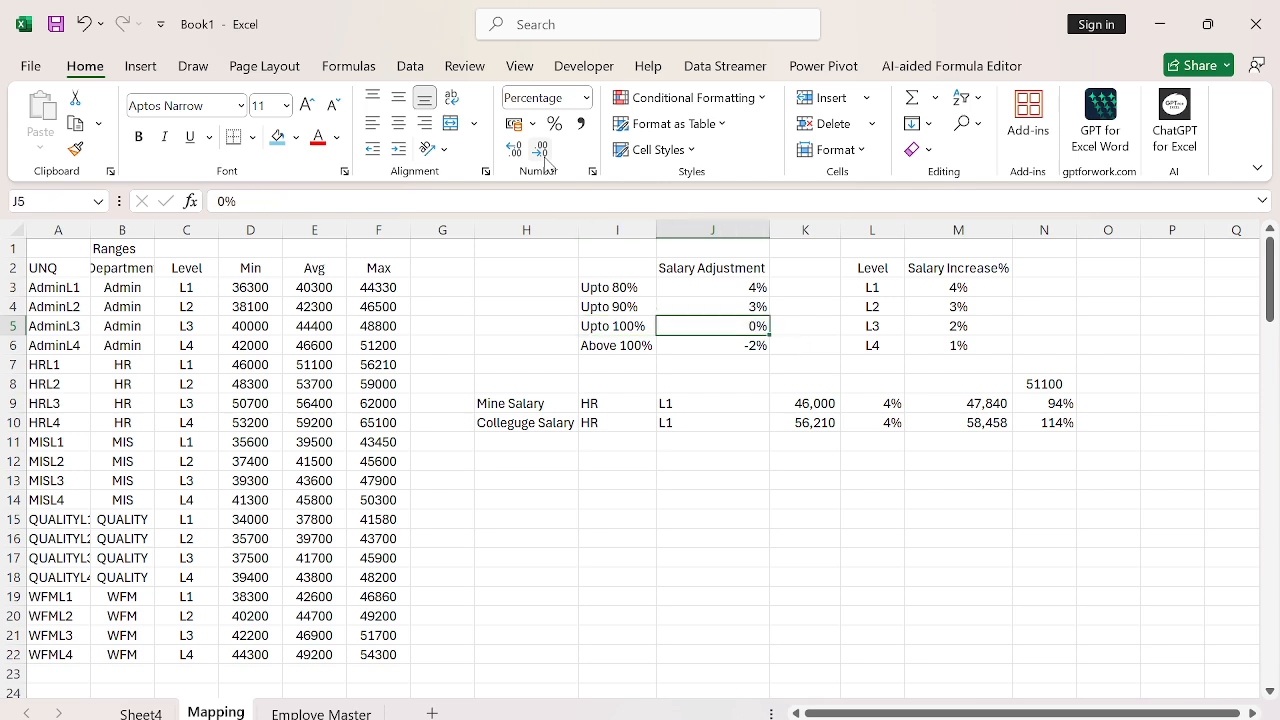
pyautogui.write('2')
pyautogui.press('Return')
# - Examine the Mine Salary row's increase percentage in L9 and its increased salary in M9
pyautogui.press('Up')
pyautogui.press('Right')
pyautogui.press('Down')
pyautogui.press('Down')
pyautogui.press('Down')
pyautogui.press('Down')
pyautogui.press('Right')
pyautogui.press('Right')
pyautogui.press('Right')
pyautogui.press('Left')
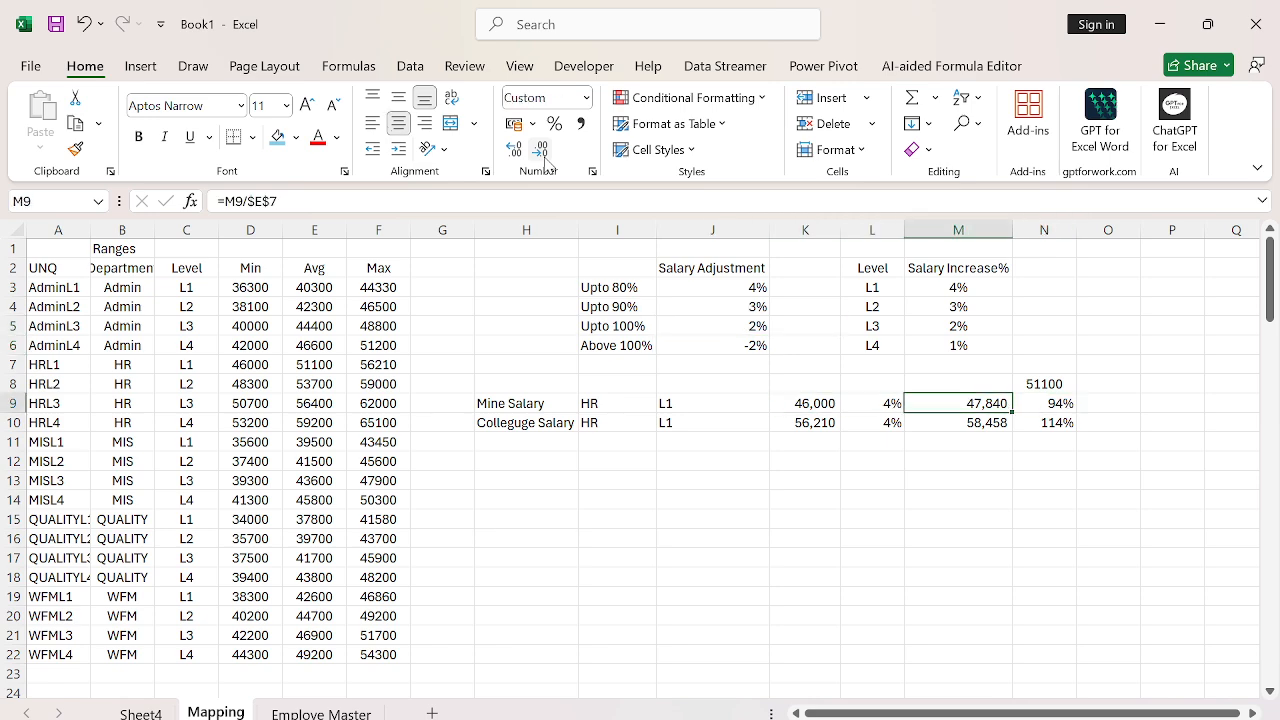
pyautogui.press('Left')
pyautogui.press('F2')
pyautogui.press('Escape')
# - Enter =4%-2% in L9 as the combined increase for the Mine Salary row
pyautogui.press('Right')
pyautogui.press('Right')
pyautogui.press('Right')
pyautogui.press('Left')
pyautogui.press('Left')
pyautogui.press('Left')
pyautogui.write('4')
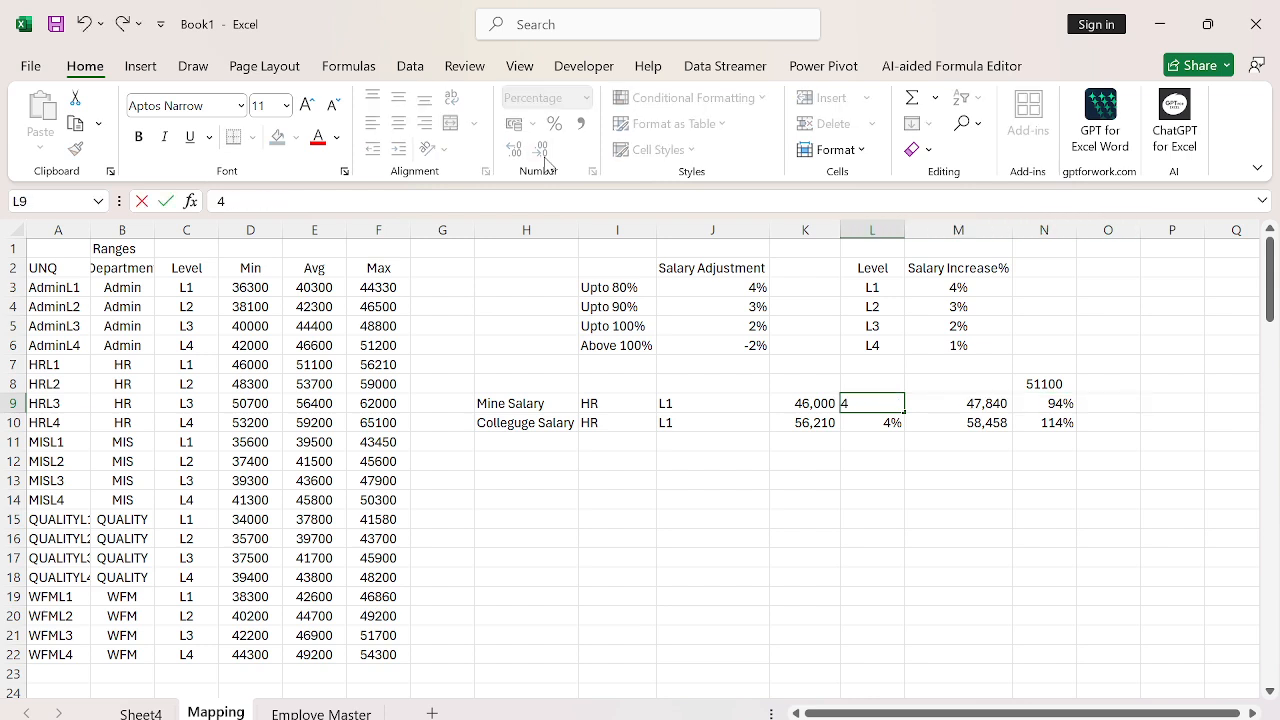
pyautogui.press('Escape')
pyautogui.write('=4%')
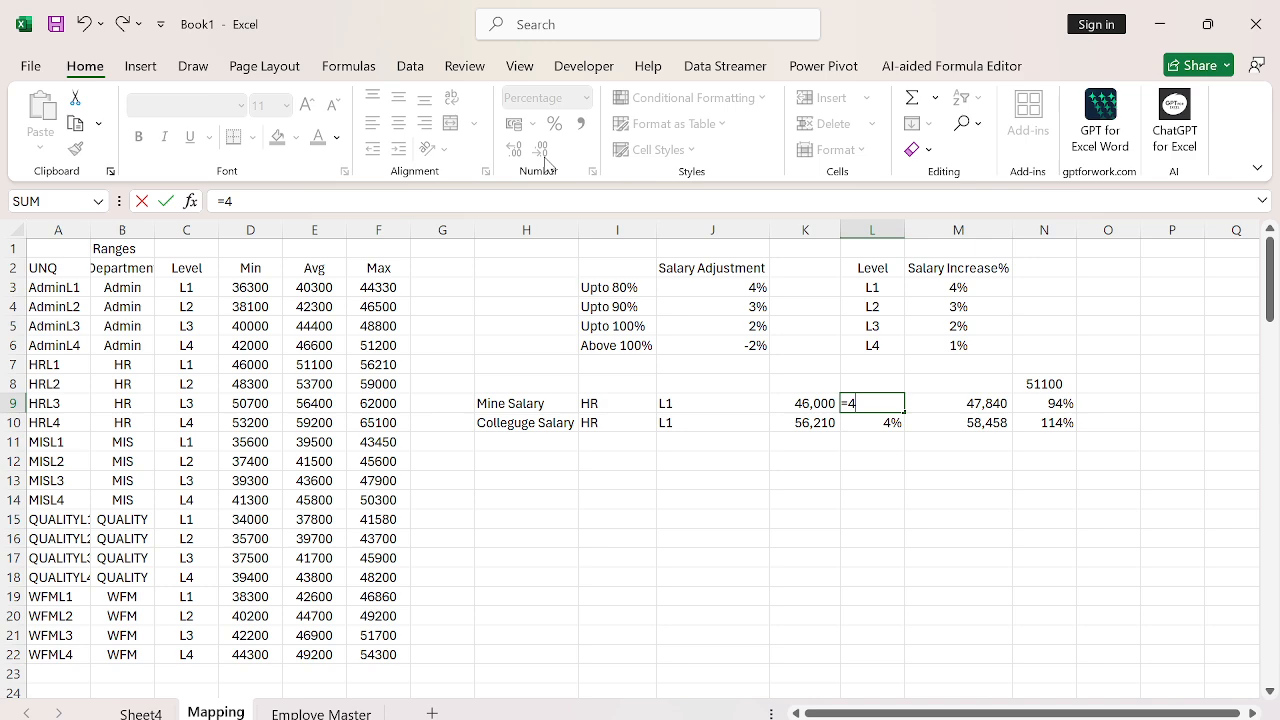
pyautogui.write('-2%')
pyautogui.press('Return')
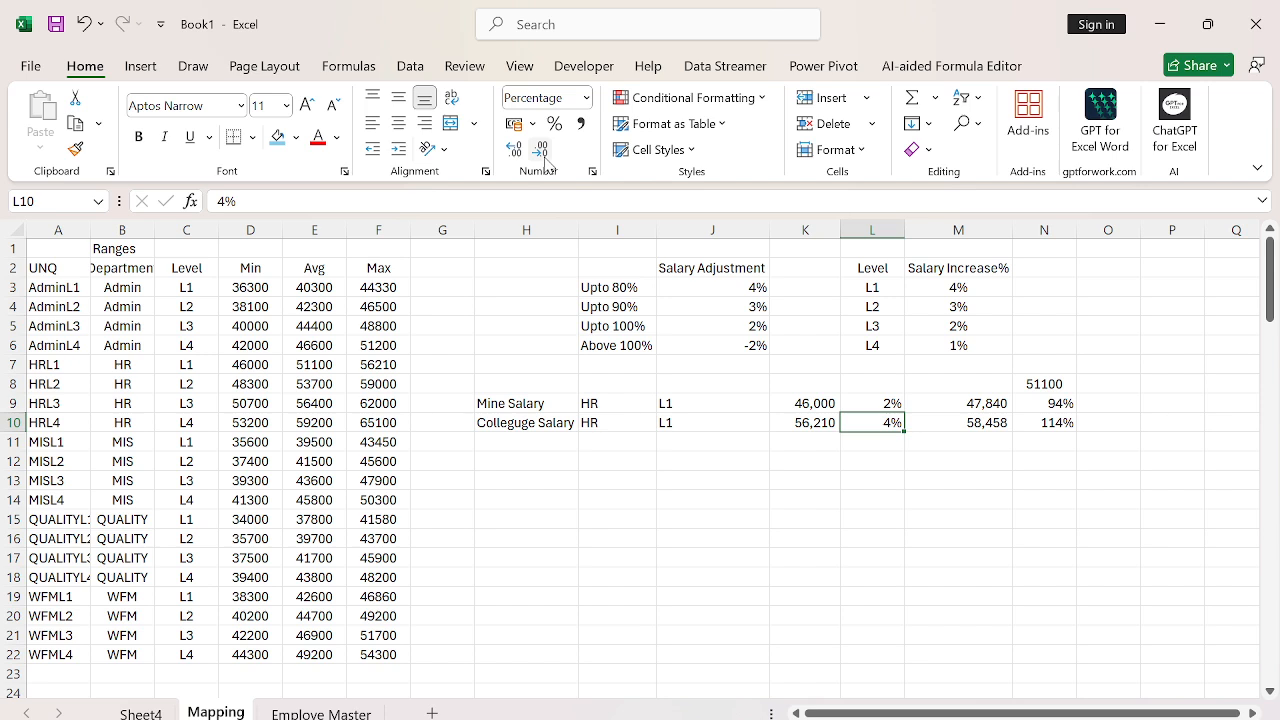
# - Compare the Colleguge Salary figures in L10:N10 with the Salary Adjustment for the "Above 100%" bucket in J6
pyautogui.press('Right')
pyautogui.press('Right')
pyautogui.press('Left')
pyautogui.press('Left')
pyautogui.press('Right')
pyautogui.press('Right')
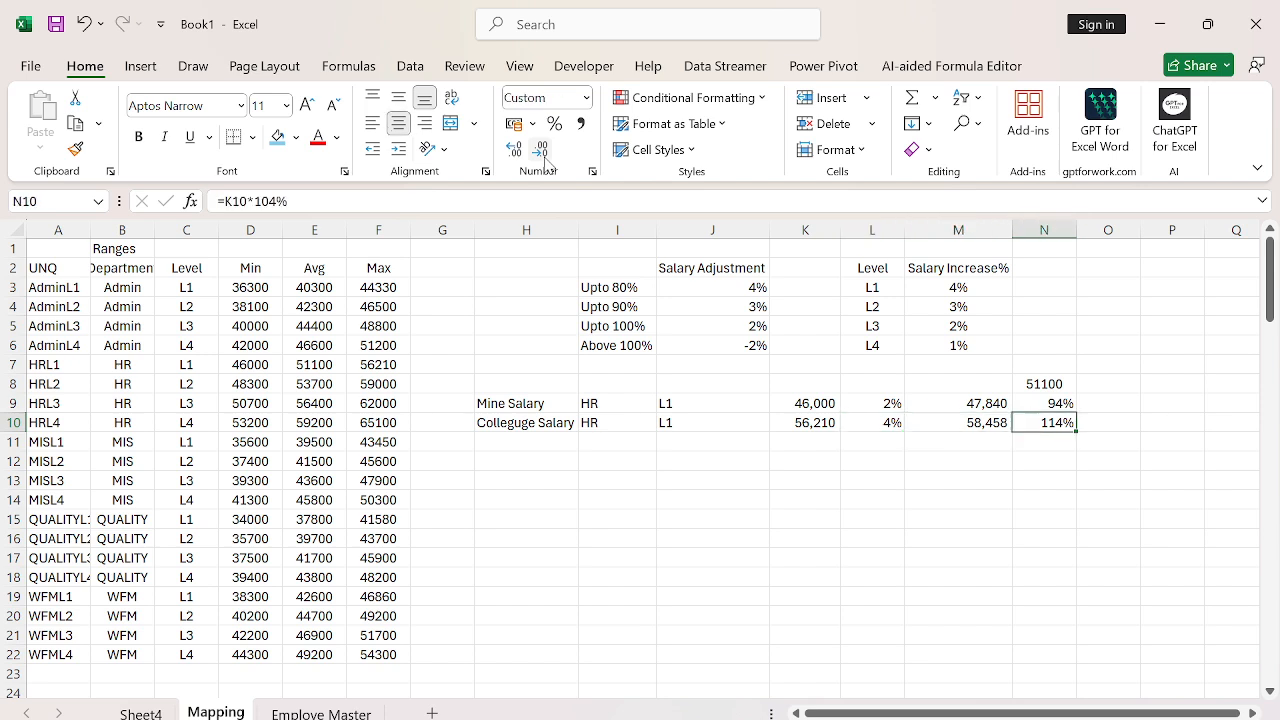
pyautogui.press('Left')
pyautogui.press('Left')
pyautogui.press('Left')
pyautogui.press('Left')
pyautogui.press('Up')
pyautogui.press('Up')
pyautogui.press('Up')
pyautogui.press('Up')
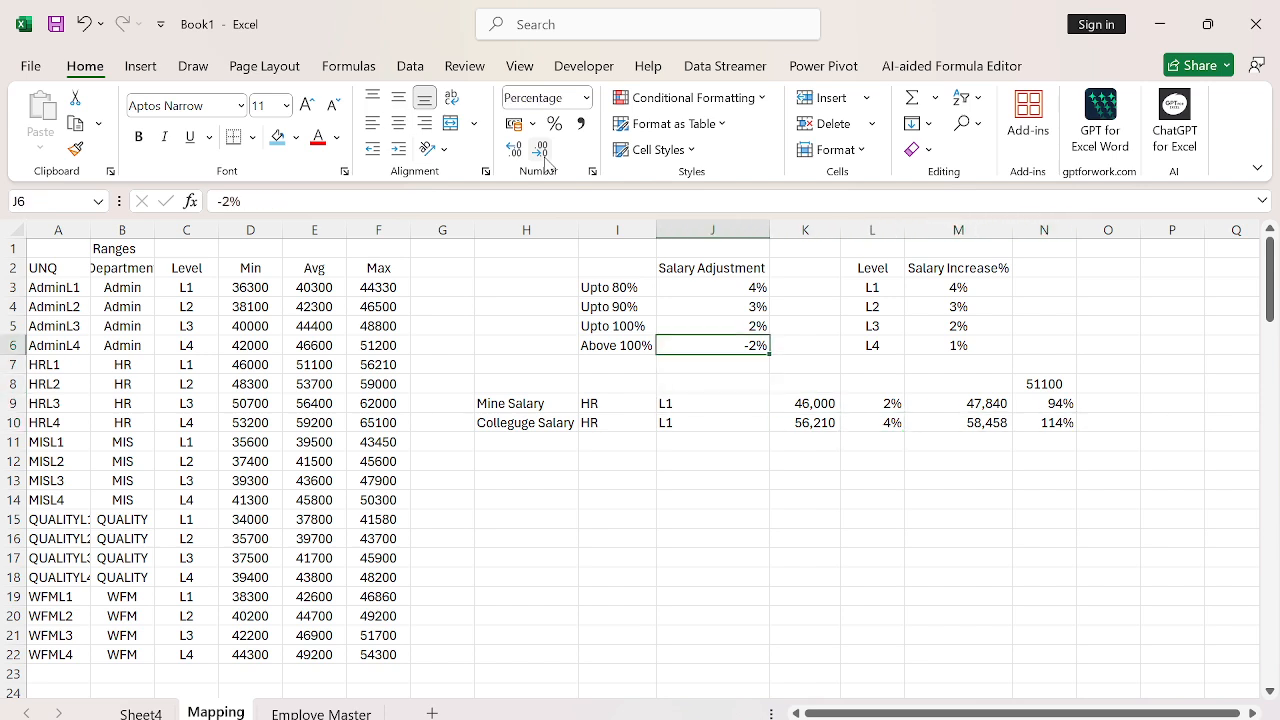
# - Change the Mine Salary increase formula in L9 to =4%+2% so the adjustment is added
pyautogui.press('Right')
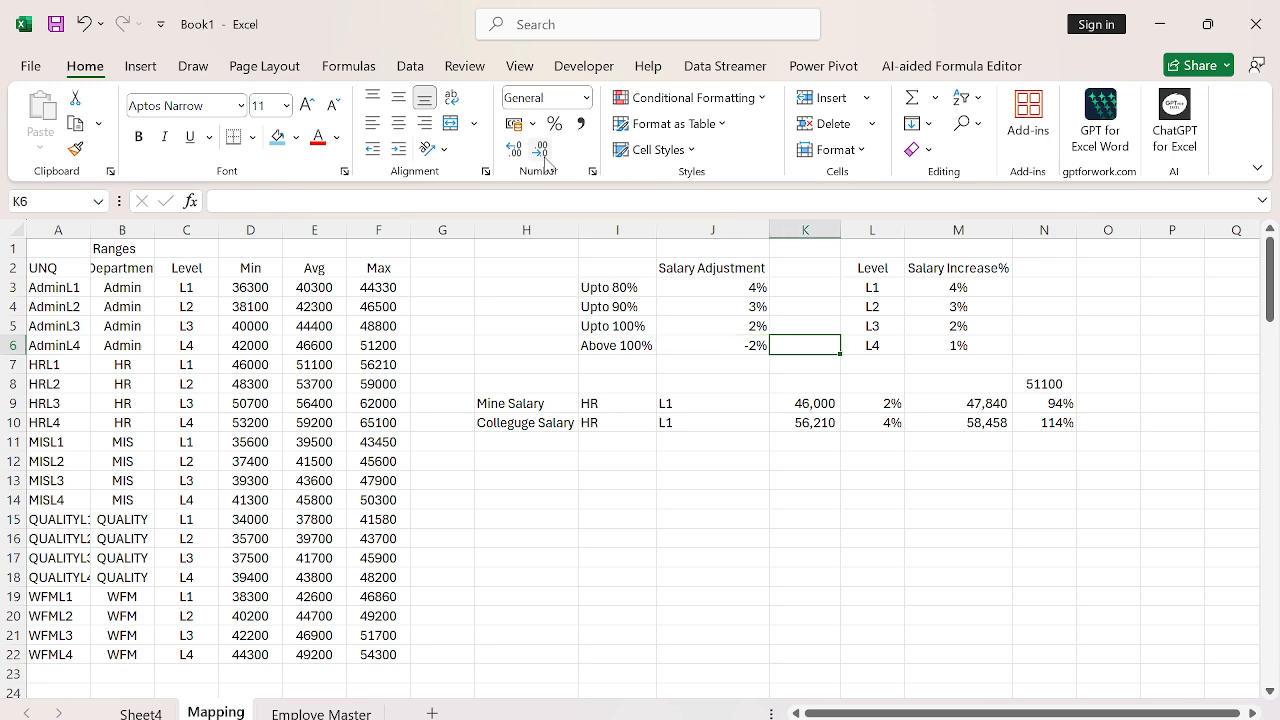
pyautogui.press('Down')
pyautogui.press('Right')
pyautogui.press('Down')
pyautogui.press('Down')
pyautogui.press('F2')
pyautogui.press('Left')
pyautogui.press('Left')
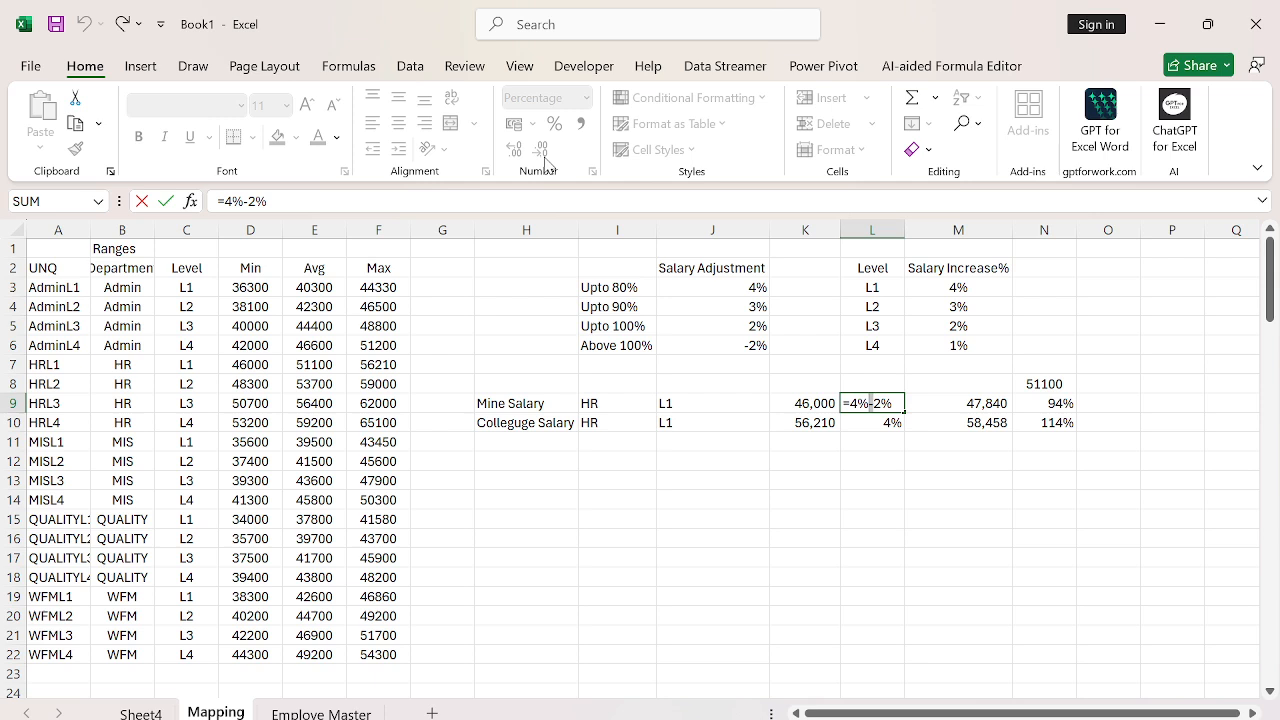
pyautogui.press('BackSpace')
pyautogui.write('+')
pyautogui.press('Return')
pyautogui.press('F2')
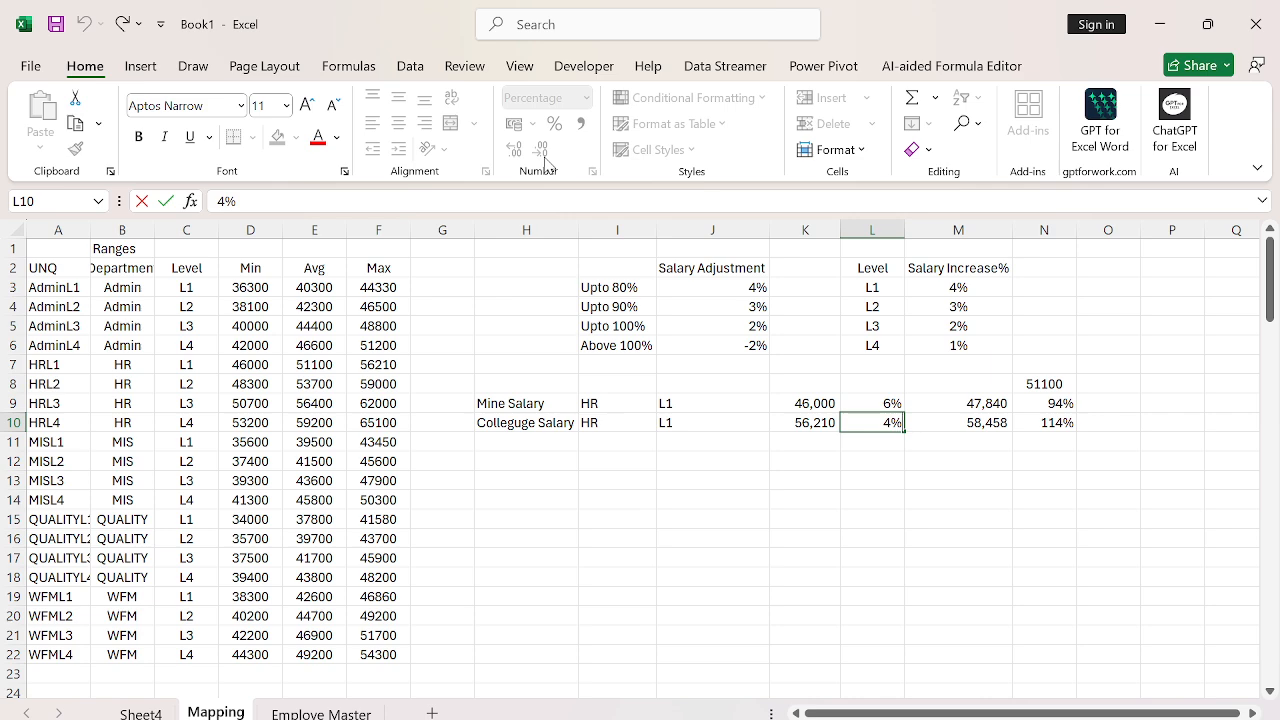
pyautogui.press('F12')
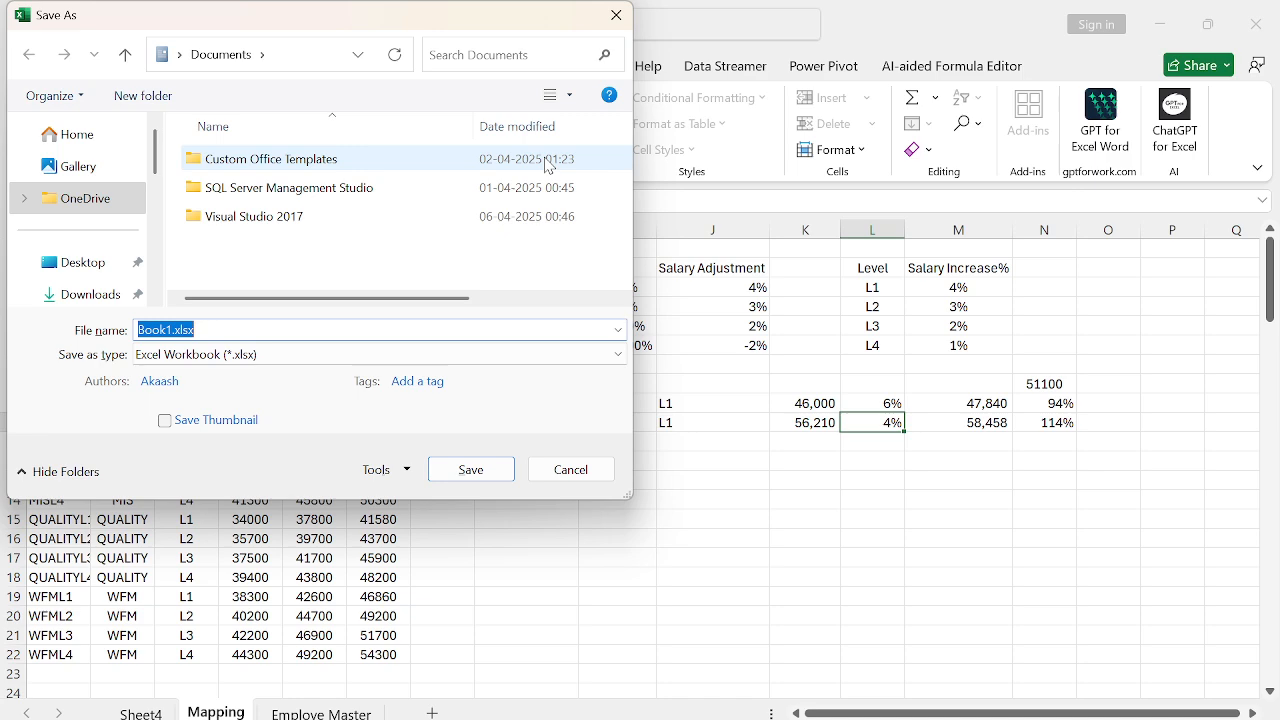
pyautogui.press('Escape')
# - Highlight the two salary comparison rows in H9:N10 for review
pyautogui.press('Left')
pyautogui.press('Left')
pyautogui.press('Left')
pyautogui.press('Left')
pyautogui.press('Up')
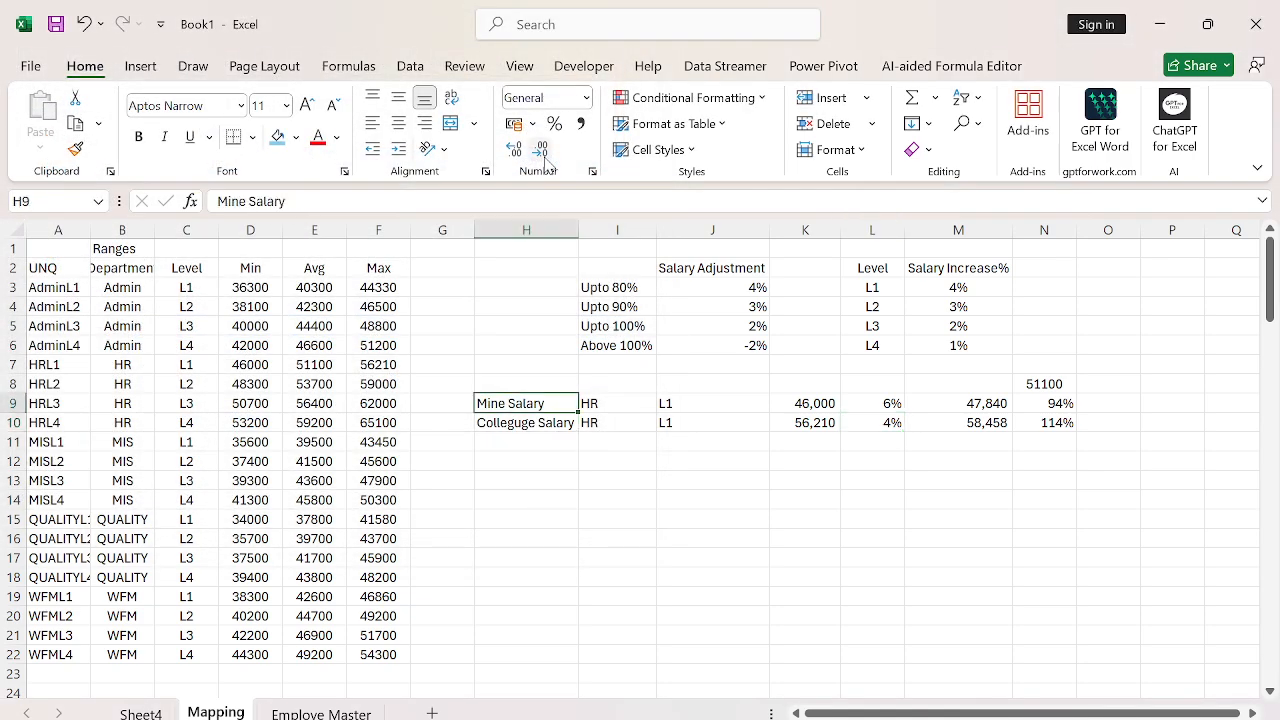
pyautogui.hotkey('shift', 'Down')
pyautogui.hotkey('ctrl', 'shift', 'Right')
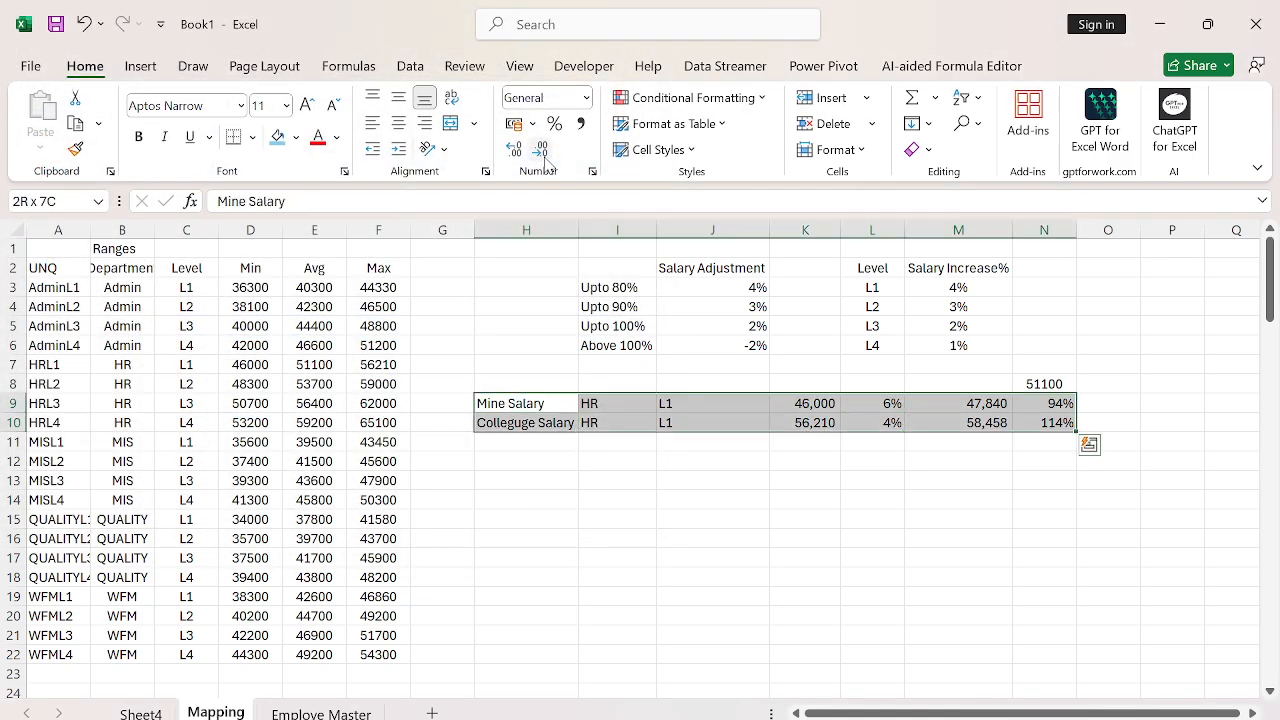
# - On Sheet4, enter the header EMpName in A1 with employees A and B in A2:A3
pyautogui.hotkey('ctrl', 'pageup')
pyautogui.hotkey('ctrl', 'Home')
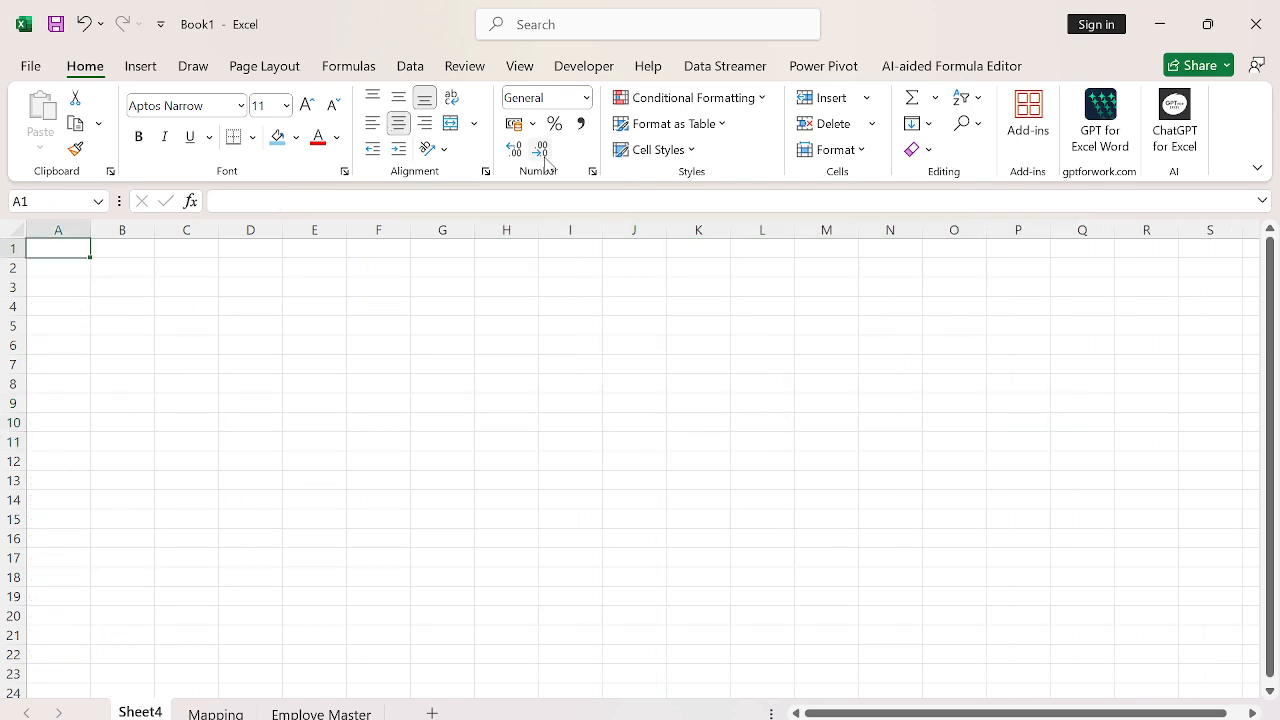
pyautogui.write('EMpName')
pyautogui.press('Return')
pyautogui.write('A')
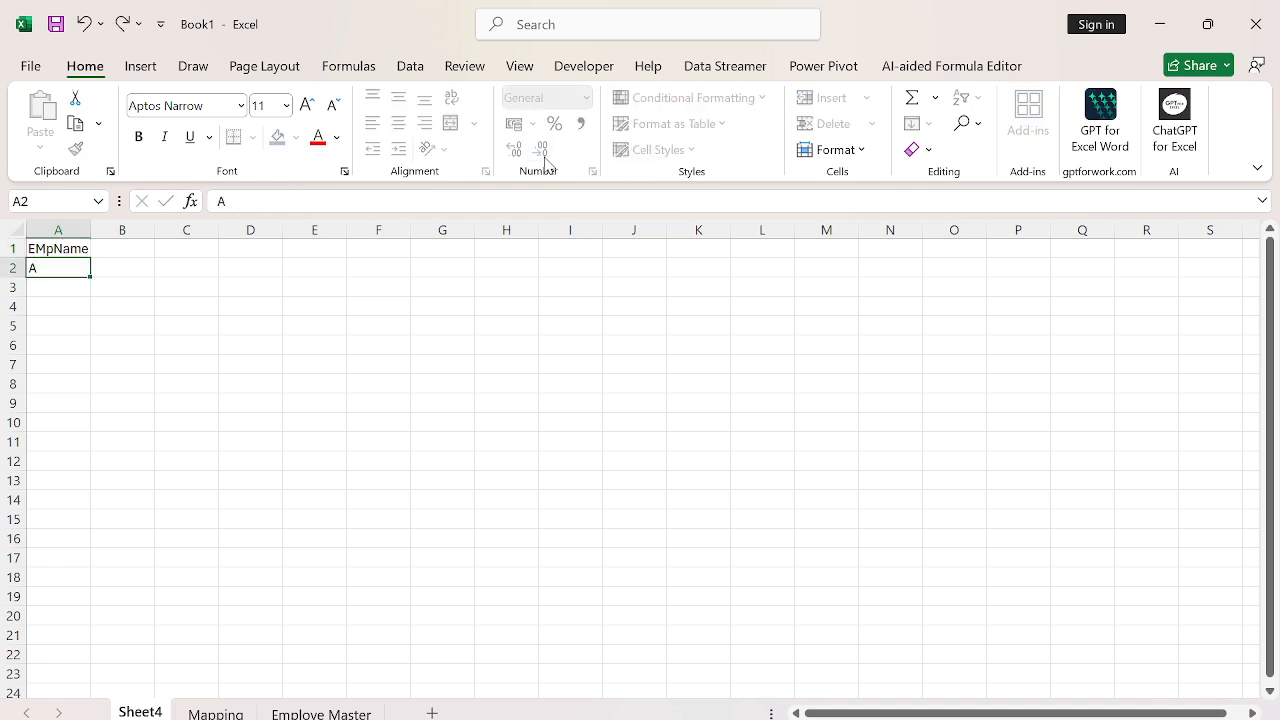
pyautogui.press('Return')
pyautogui.write('B')
pyautogui.press('Return')
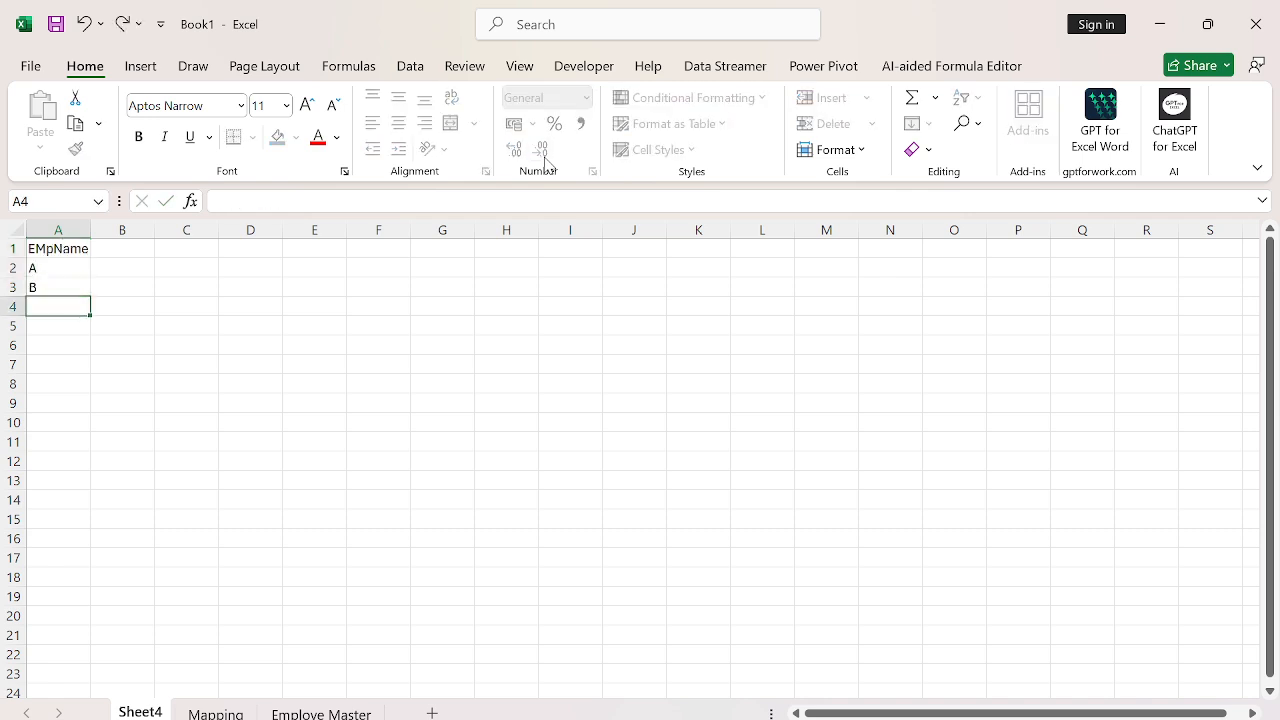
# - Add a My Salary column in B1 with 100 for employee A and 150 for employee B
pyautogui.hotkey('ctrl', 'Home')
pyautogui.press('Right')
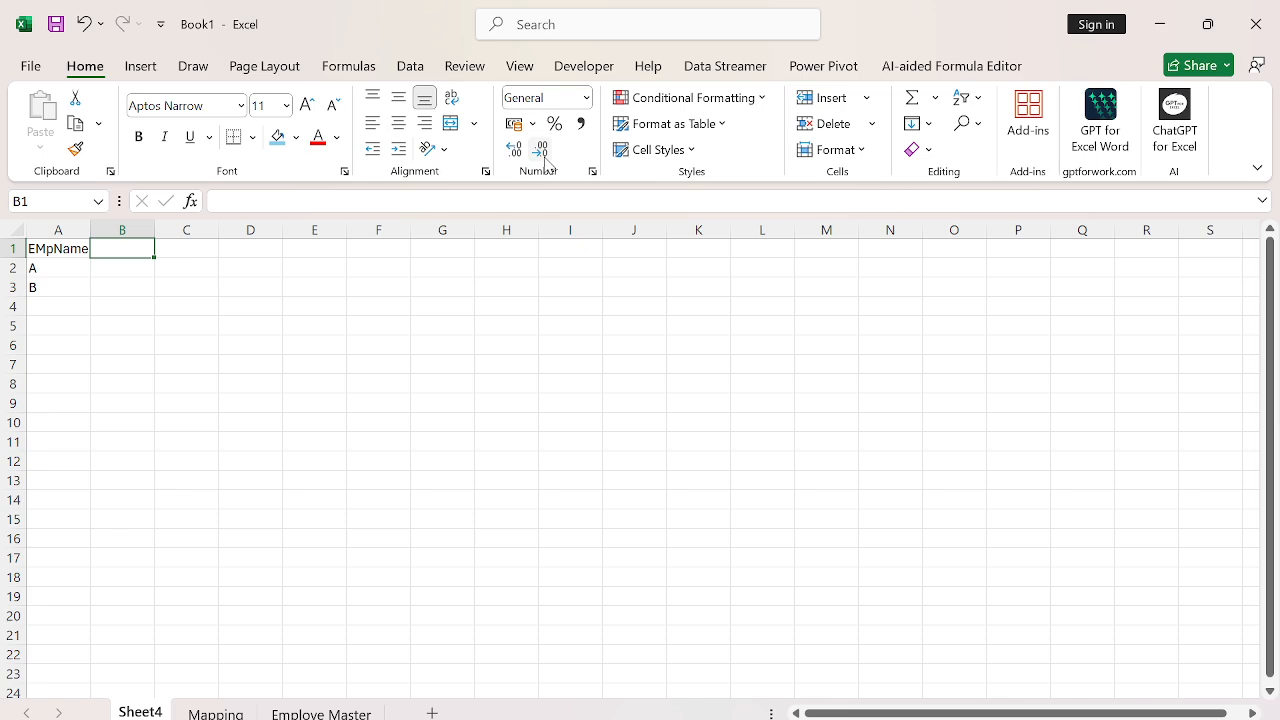
pyautogui.write('My S')
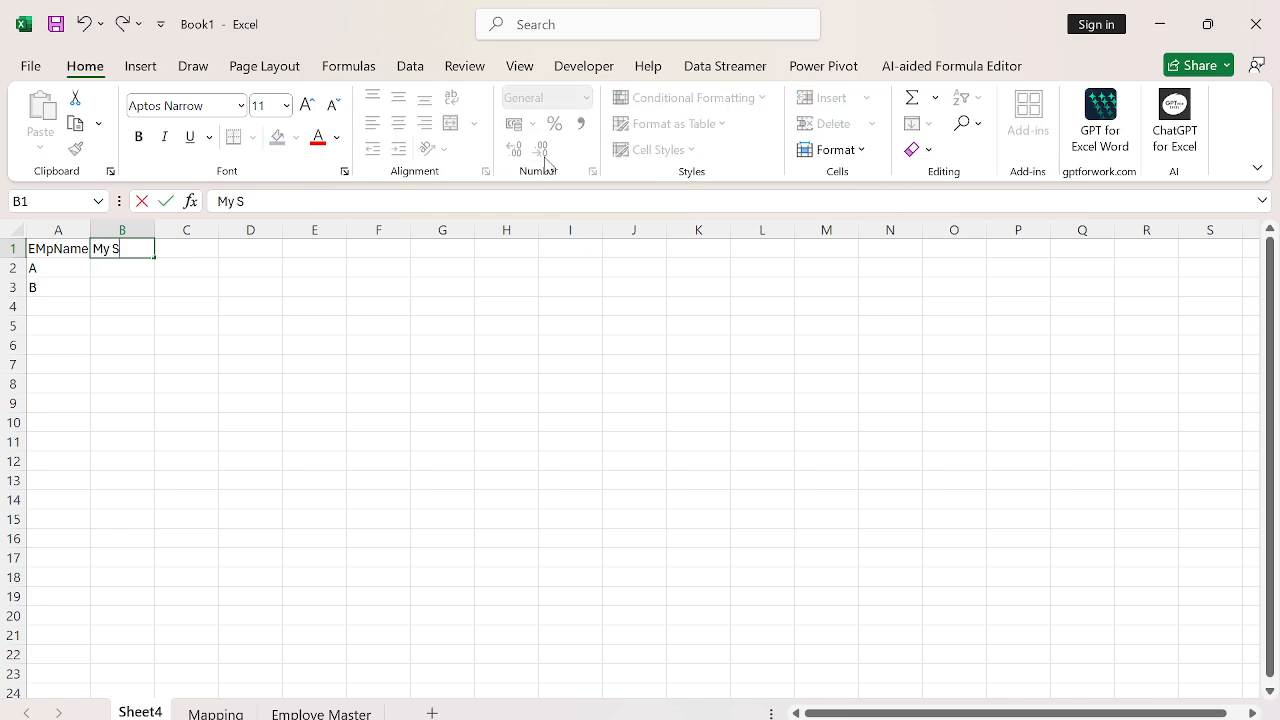
pyautogui.write('alary')
pyautogui.press('Return')
pyautogui.write('100')
pyautogui.press('Return')
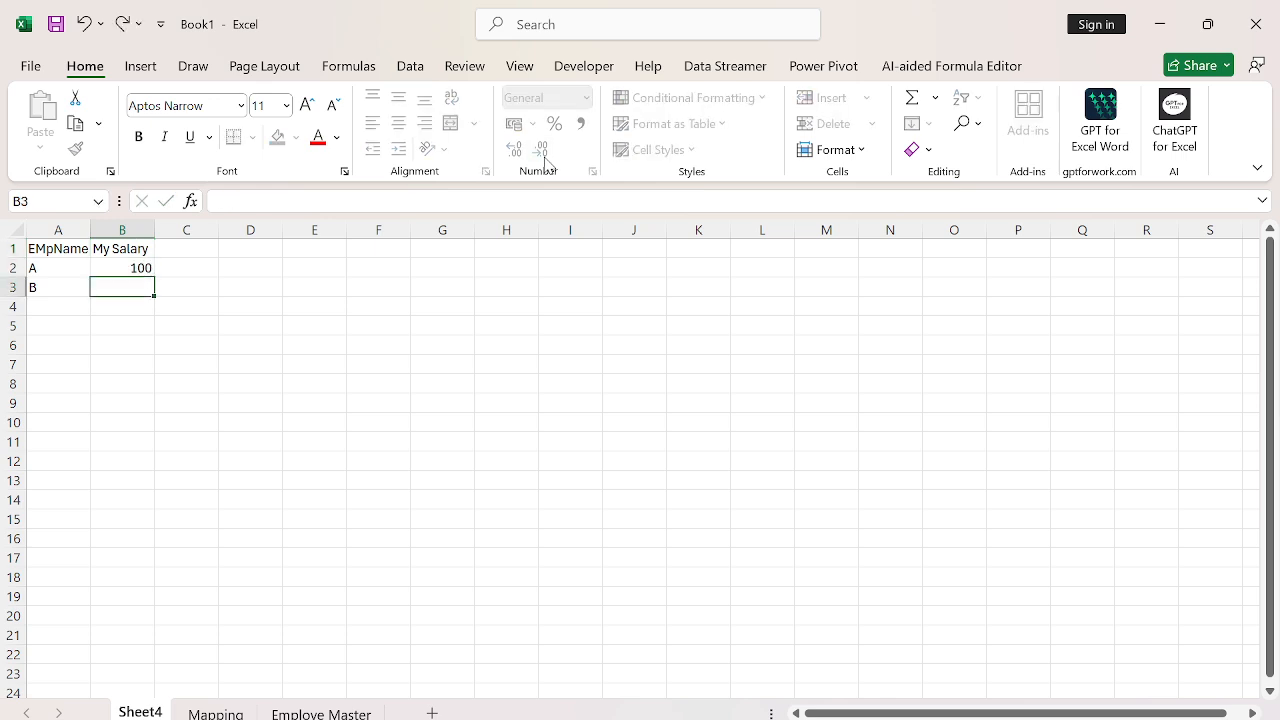
pyautogui.write('150')
pyautogui.press('Up')
pyautogui.press('Up')
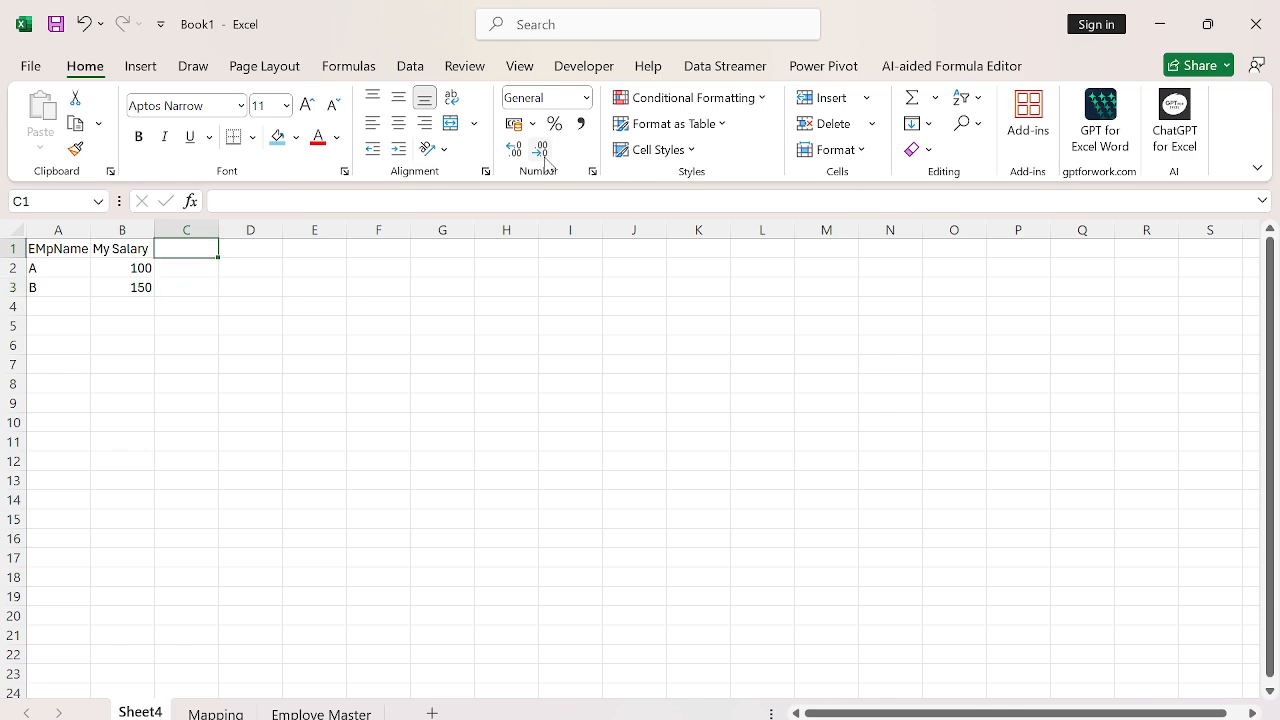
pyautogui.write('Deine')
pyautogui.press('Escape')
pyautogui.write('d')
pyautogui.press('Escape')
# - Enter the header "Define ComPANY Range" in C1
pyautogui.write('De')
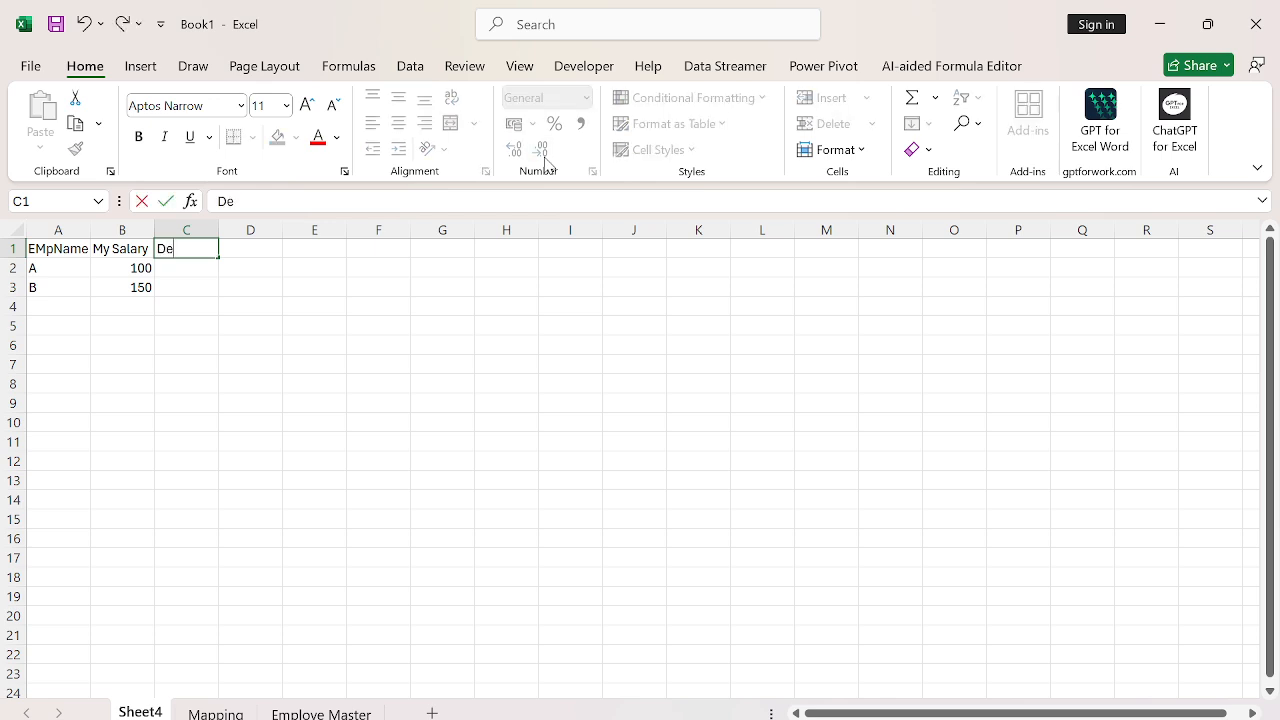
pyautogui.write('fine Comop')
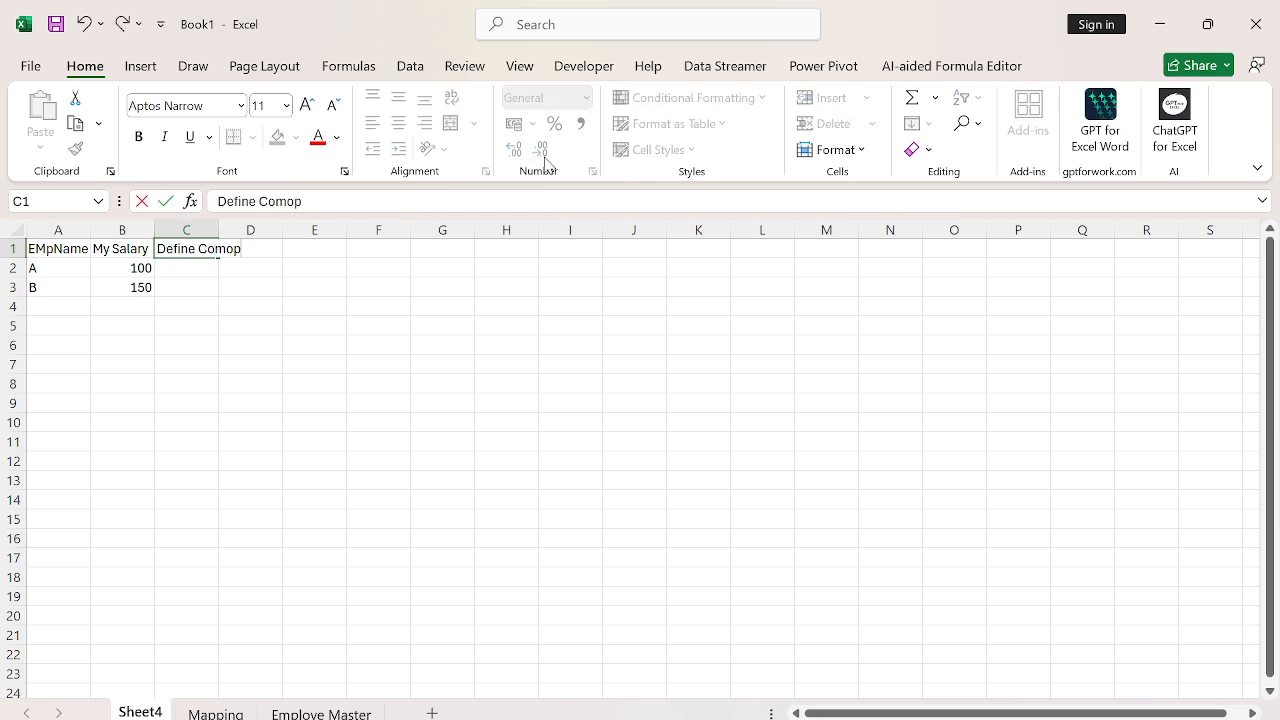
pyautogui.press('BackSpace')
pyautogui.press('BackSpace')
pyautogui.write('PANY rANGE')
pyautogui.press('Return')
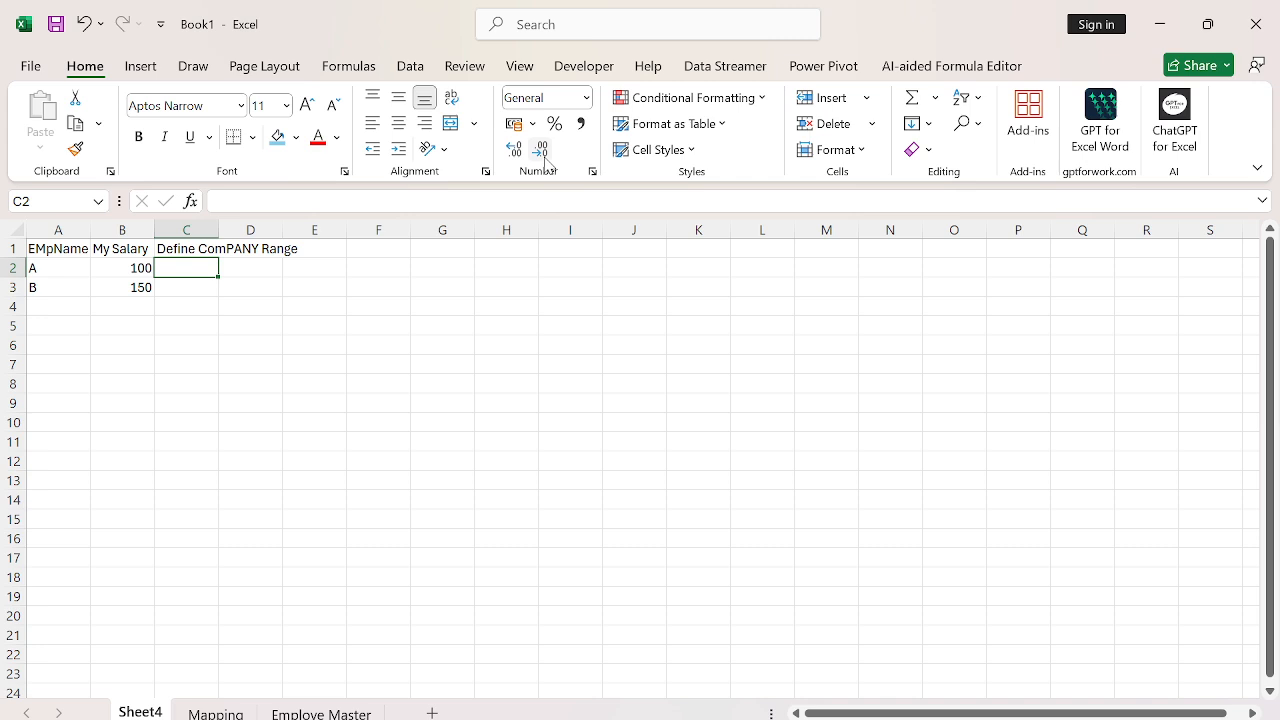
# - Try entering 120 as the company range for both employees in C2:C3
pyautogui.write('120')
pyautogui.press('Return')
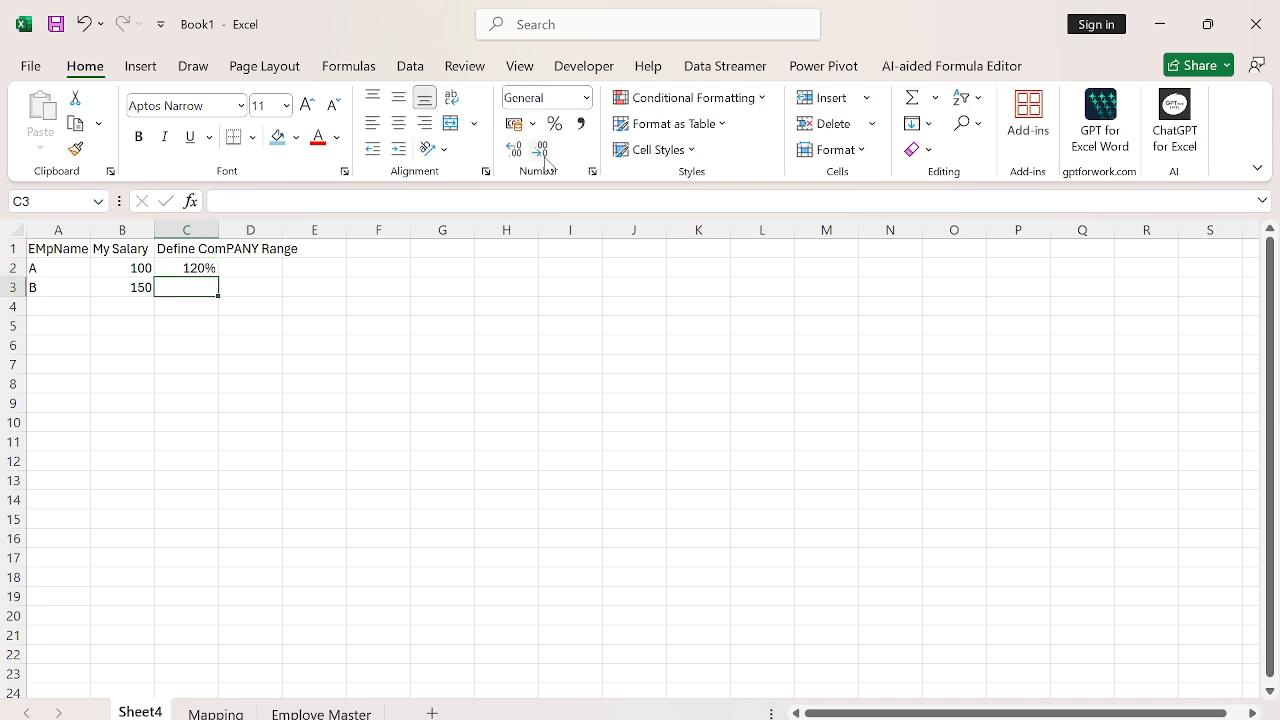
pyautogui.hotkey('ctrl', 'd')
pyautogui.press('Up')
pyautogui.write('120')
pyautogui.press('Return')
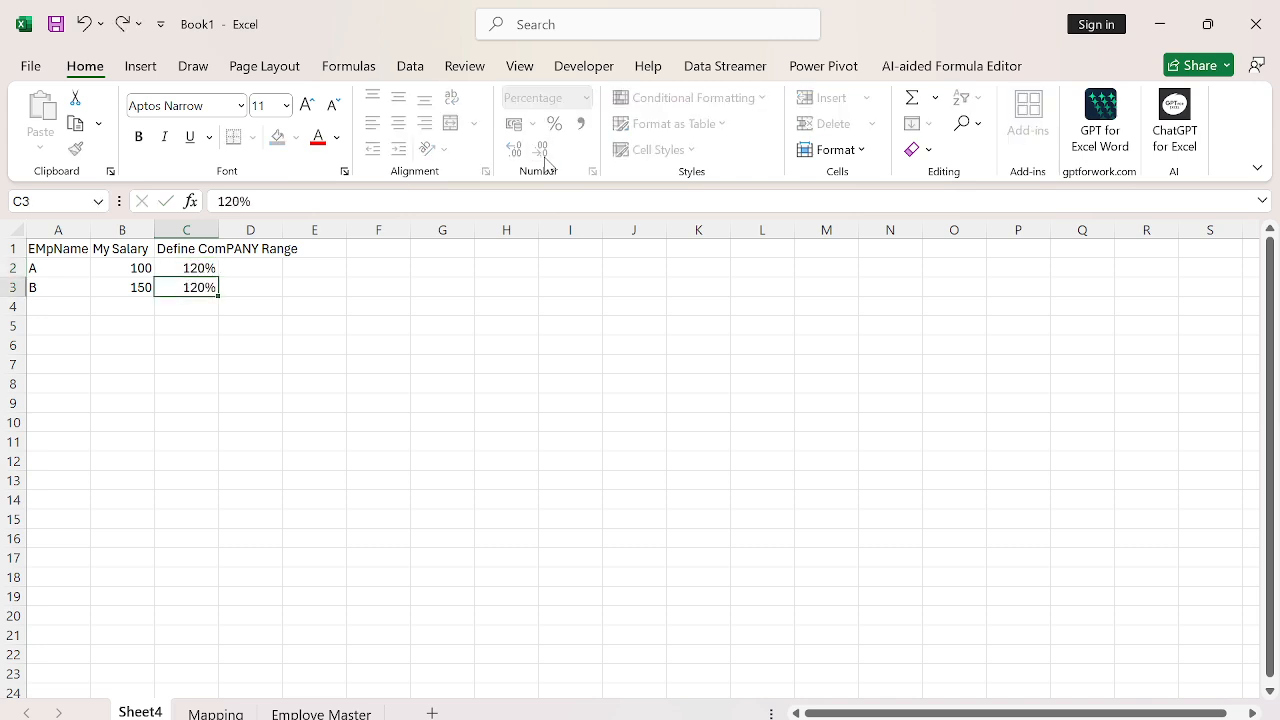
# - Reset C2:C3 to the General number format and enter 120 in both cells
pyautogui.press('Up')
pyautogui.hotkey('shift', 'Down')
pyautogui.press('alt')
pyautogui.hotkey('ctrl', 'shift', '`')
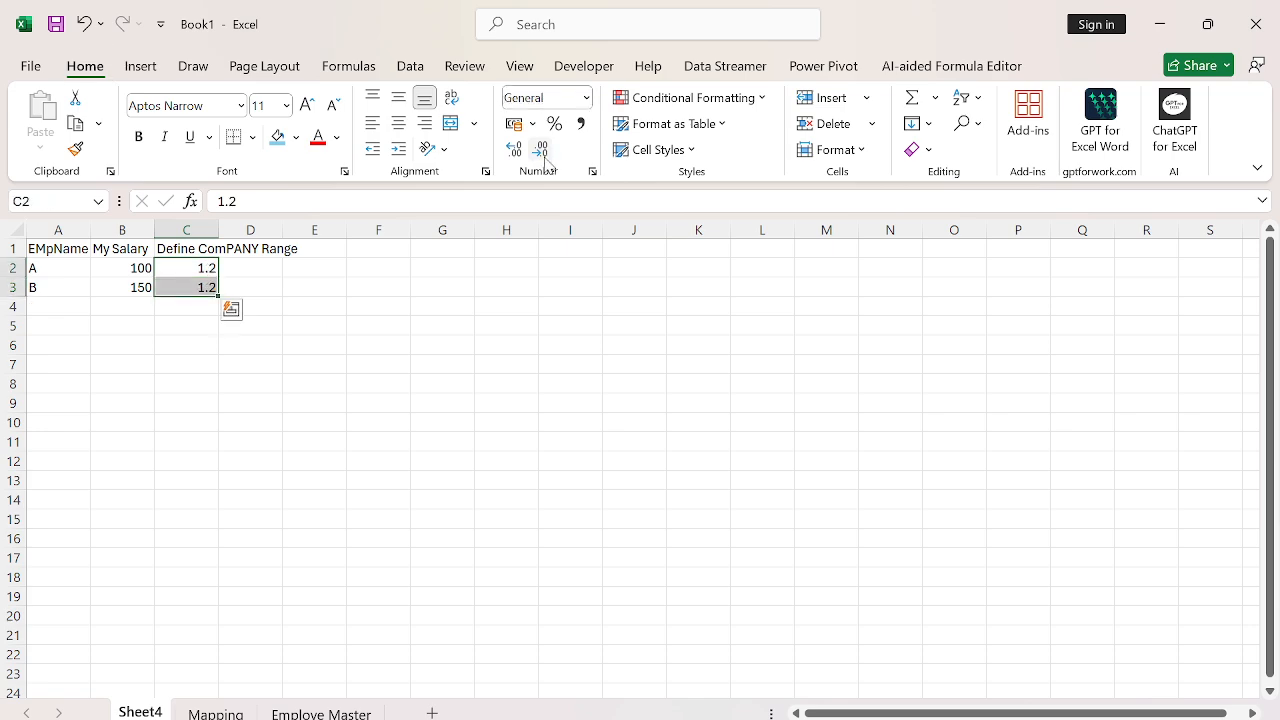
pyautogui.hotkey('shift', 'Up')
pyautogui.write('120')
pyautogui.press('Return')
pyautogui.hotkey('ctrl', 'd')
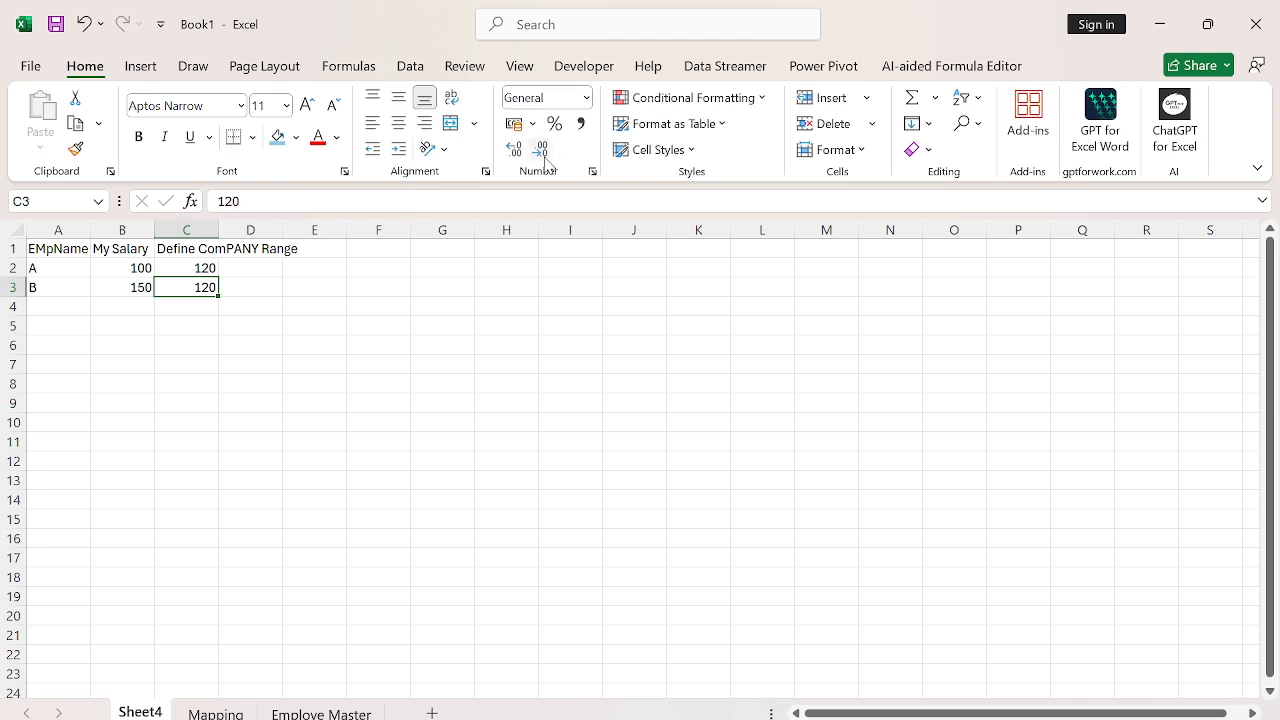
# - AutoFit the width of column C to its header
pyautogui.press('Up')
pyautogui.hotkey('ctrl', 'space')
pyautogui.press('alt')
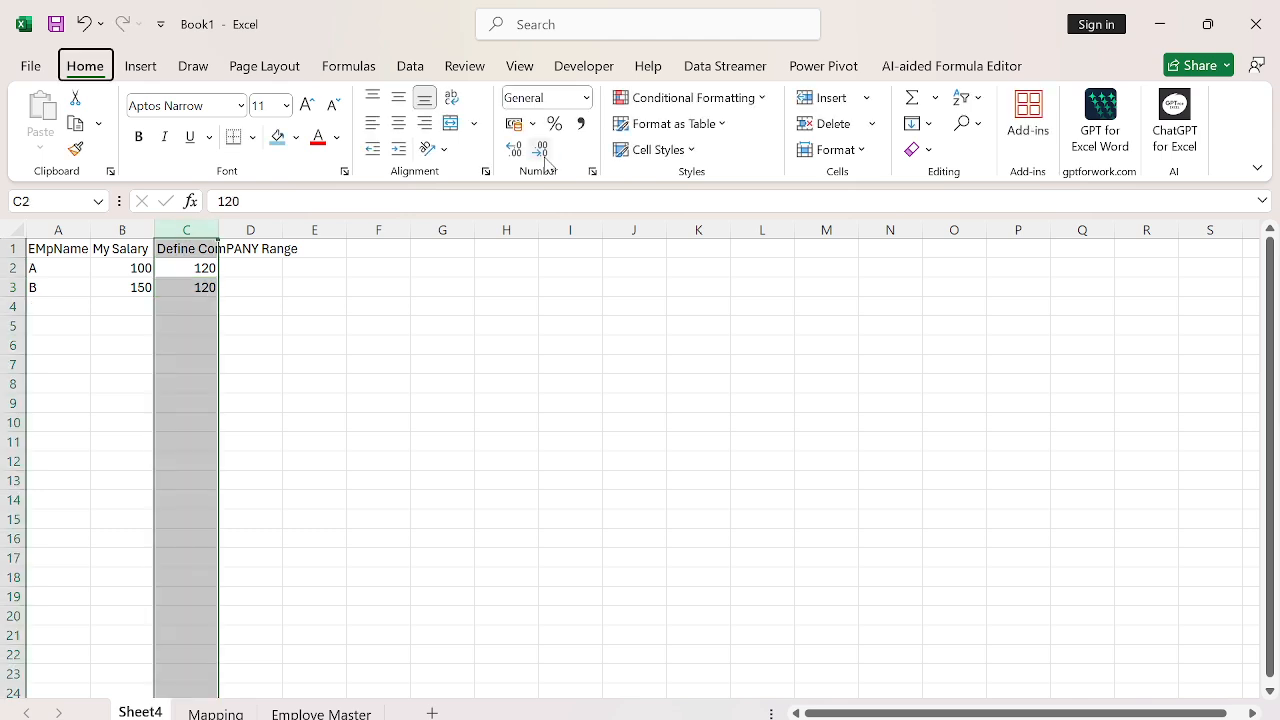
pyautogui.press('h')
pyautogui.press('o')
pyautogui.press('i')
pyautogui.press('Right')
pyautogui.write('=')
pyautogui.press('Left')
pyautogui.press('Left')
pyautogui.write('/')
pyautogui.press('Left')
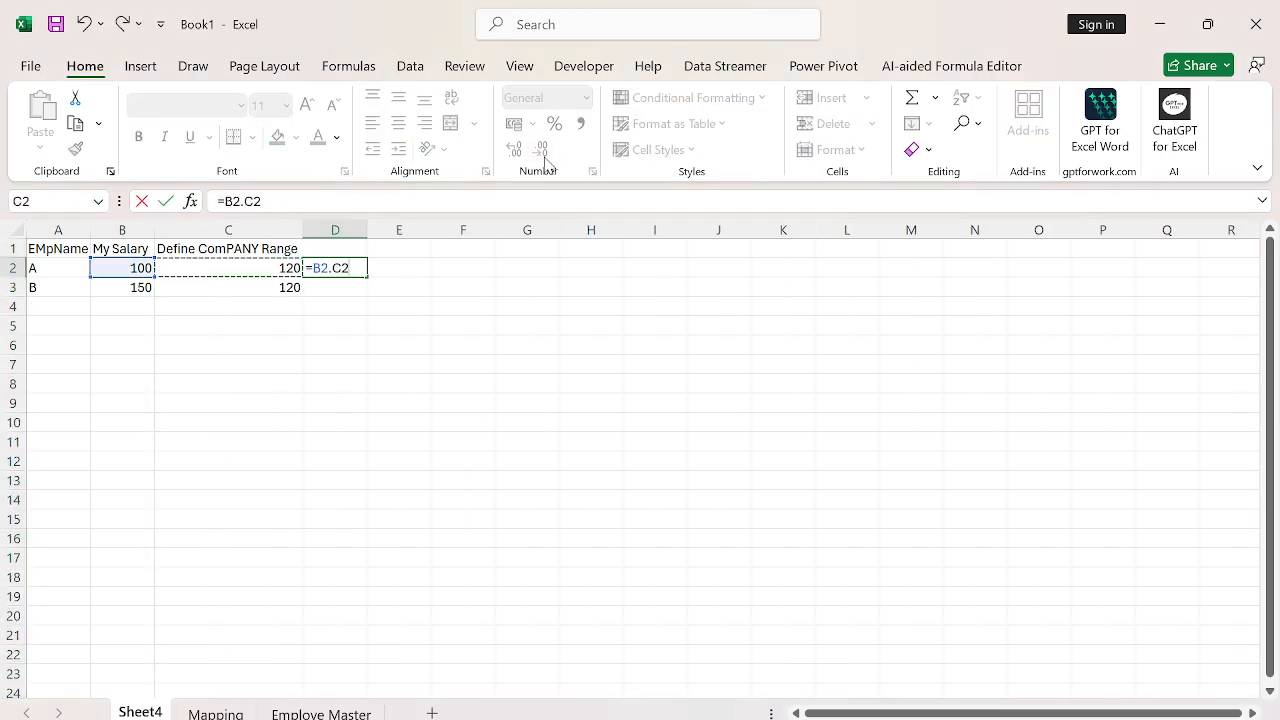
pyautogui.press('Escape')
# - Enter =B2/C2 in D2 to divide employee A's salary by the company range
pyautogui.write('=')
pyautogui.press('Left')
pyautogui.press('Left')
pyautogui.write('/')
pyautogui.press('Left')
pyautogui.press('Return')
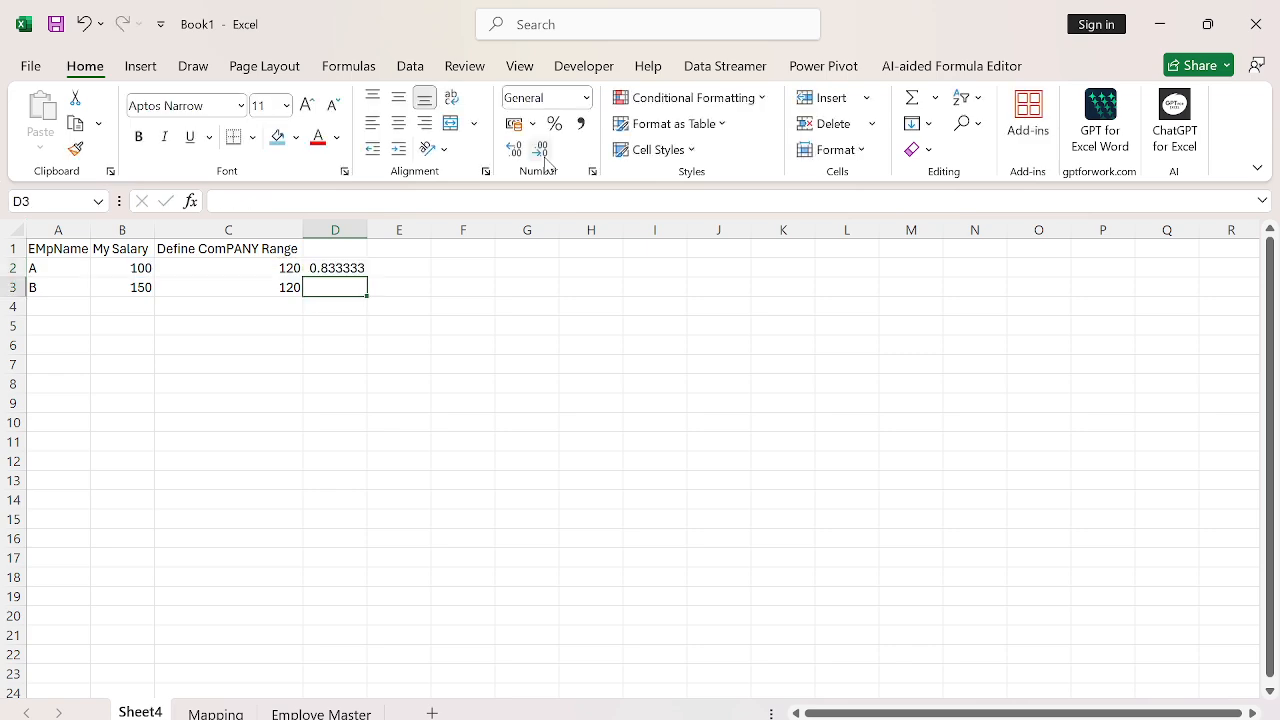
# - Fill the ratio formula from D2 down to D3 and format both cells as percentages
pyautogui.hotkey('ctrl', 'd')
pyautogui.hotkey('shift', 'Up')
pyautogui.hotkey('ctrl', 'shift', '5')
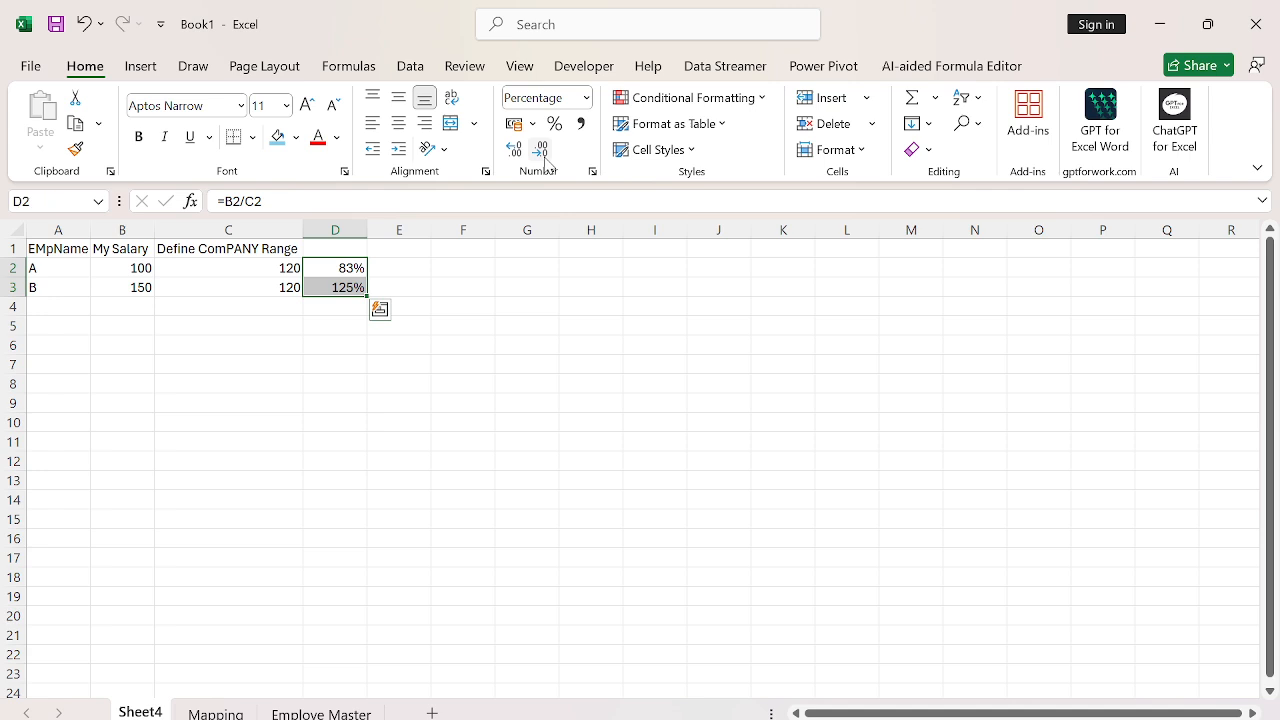
# - Enter =B2*104% in E2 to apply a 4% salary increase and fill the formula down to E3
pyautogui.press('Right')
pyautogui.press('Down')
pyautogui.press('Left')
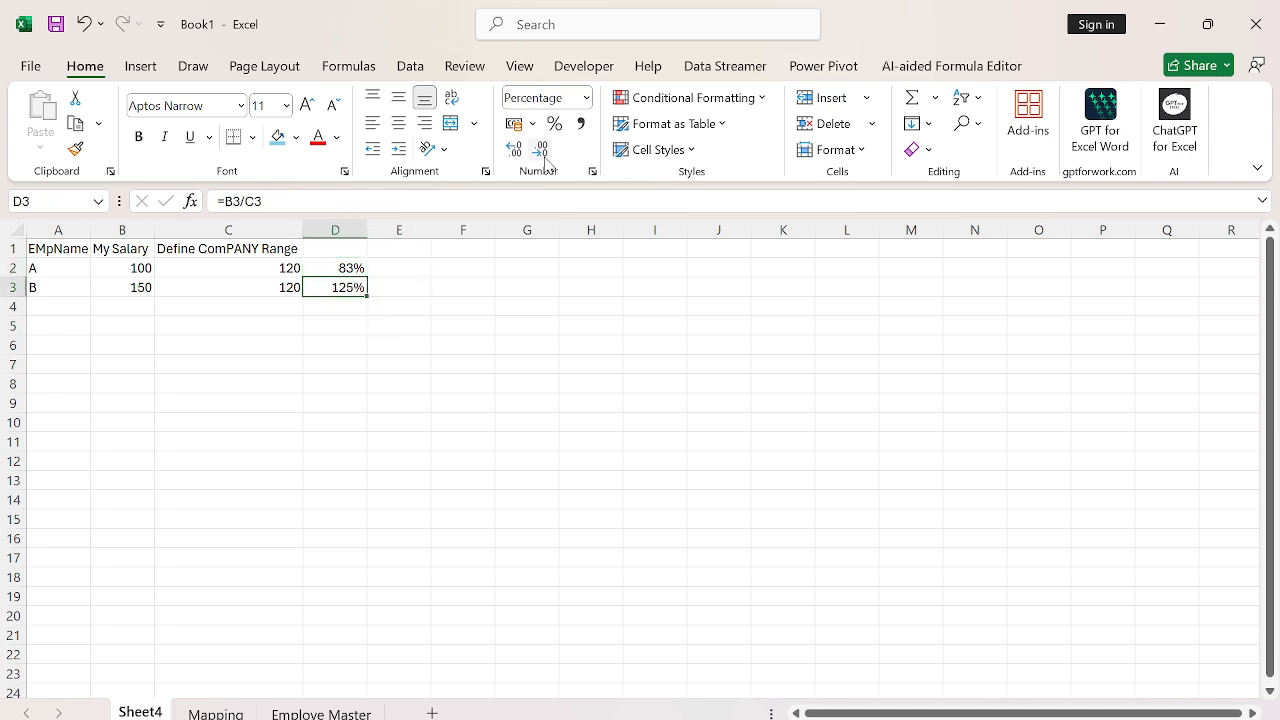
pyautogui.press('Up')
pyautogui.press('Right')
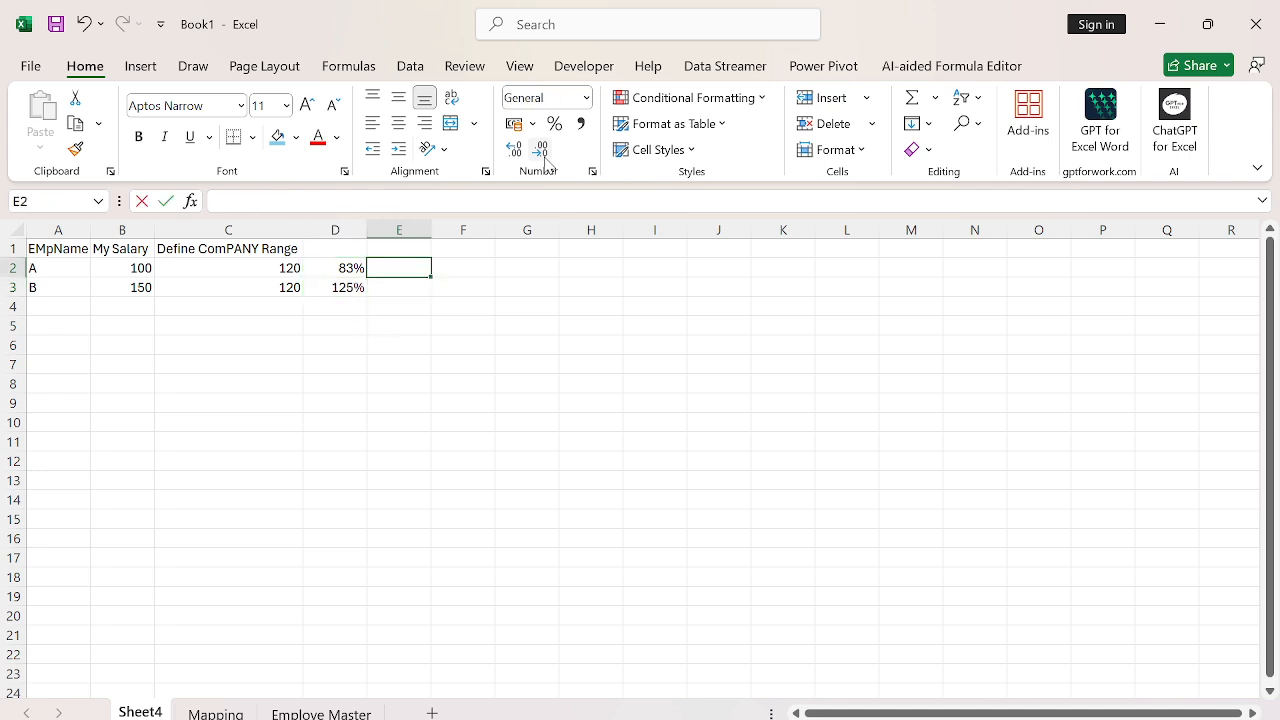
pyautogui.write('=')
pyautogui.press('Left')
pyautogui.press('Left')
pyautogui.press('Left')
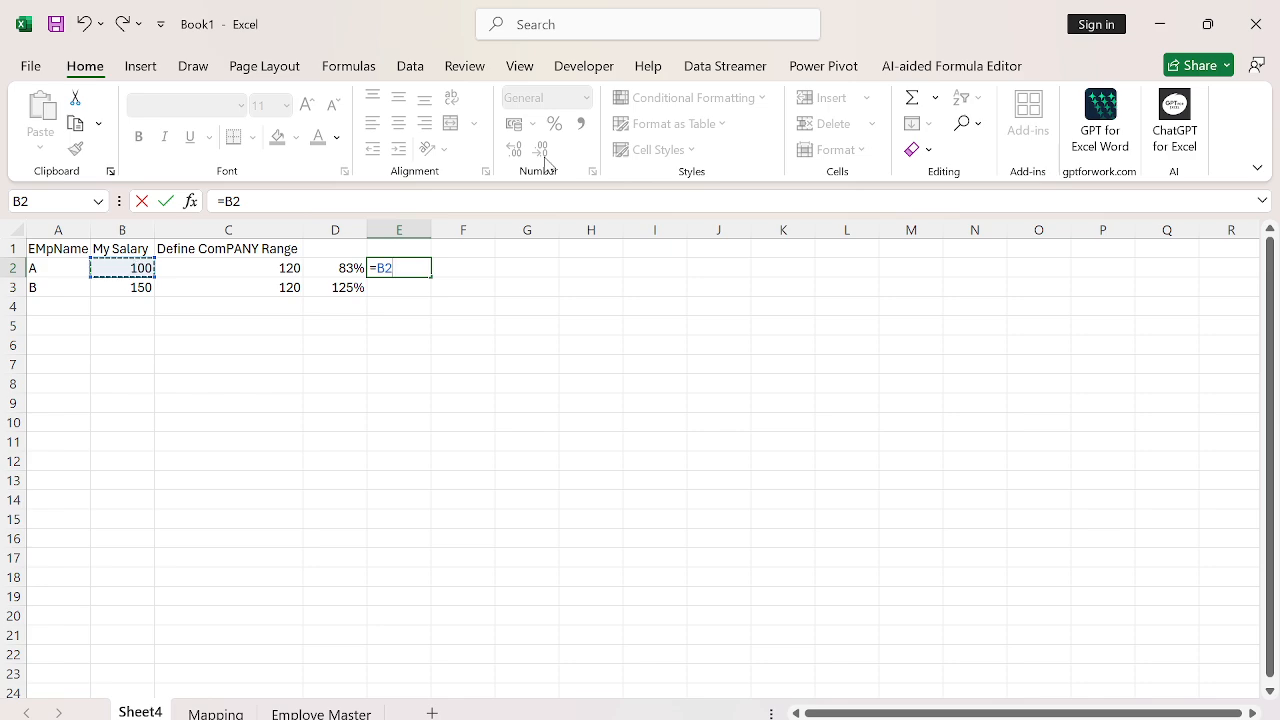
pyautogui.write('*104')
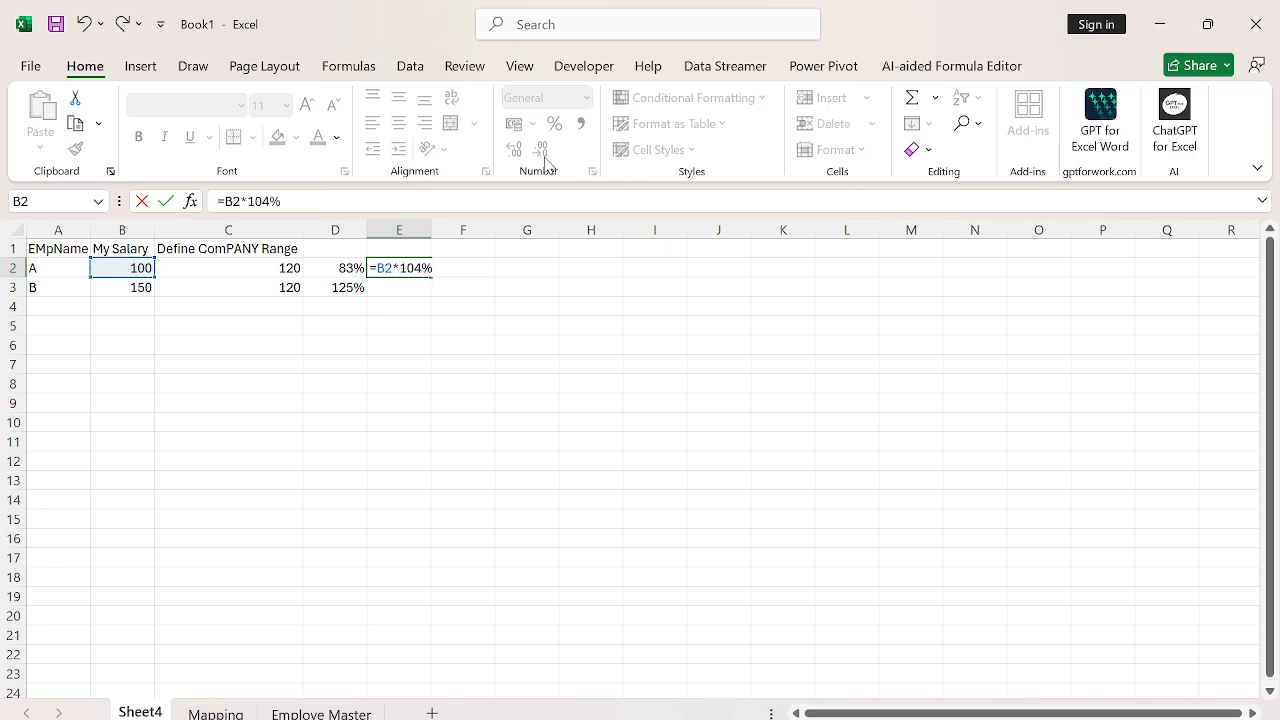
pyautogui.write('%')
pyautogui.press('Return')
pyautogui.hotkey('ctrl', 'd')
pyautogui.press('Up')
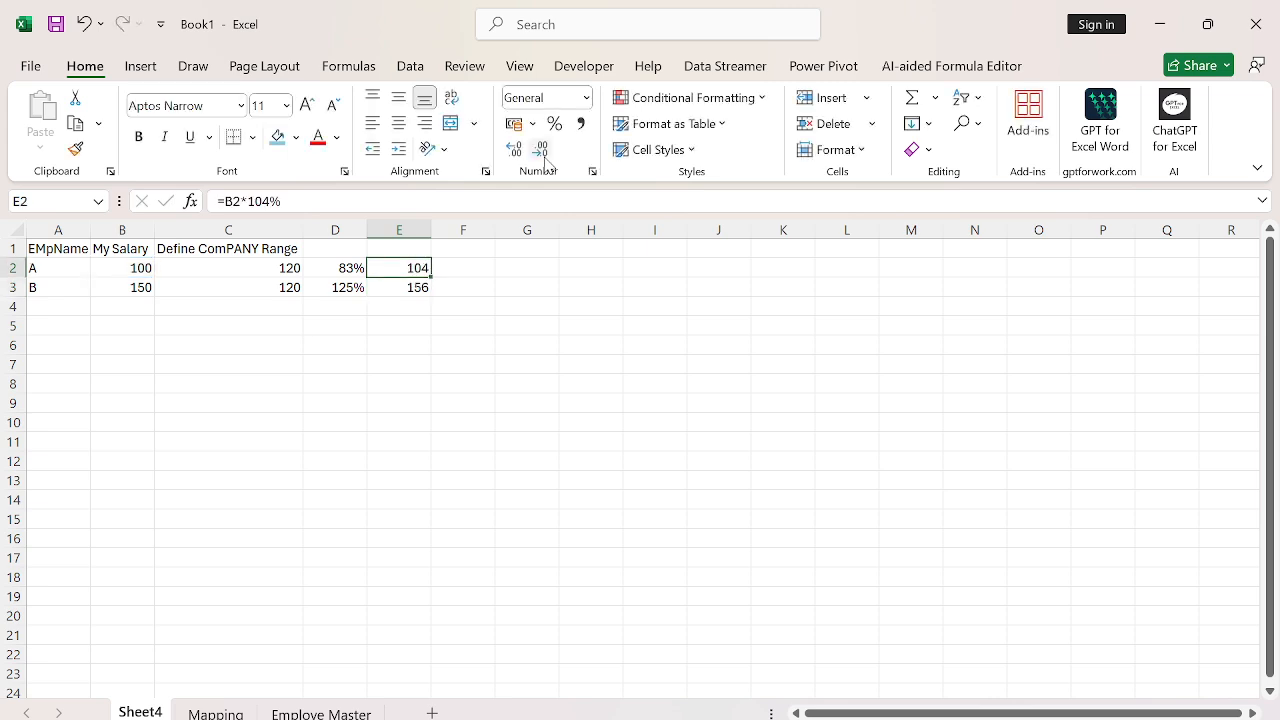
# - Enter 4% in F2 and F3 as the salary increase percentage for employees A and B
pyautogui.press('Down')
pyautogui.hotkey('shift', 'Right')
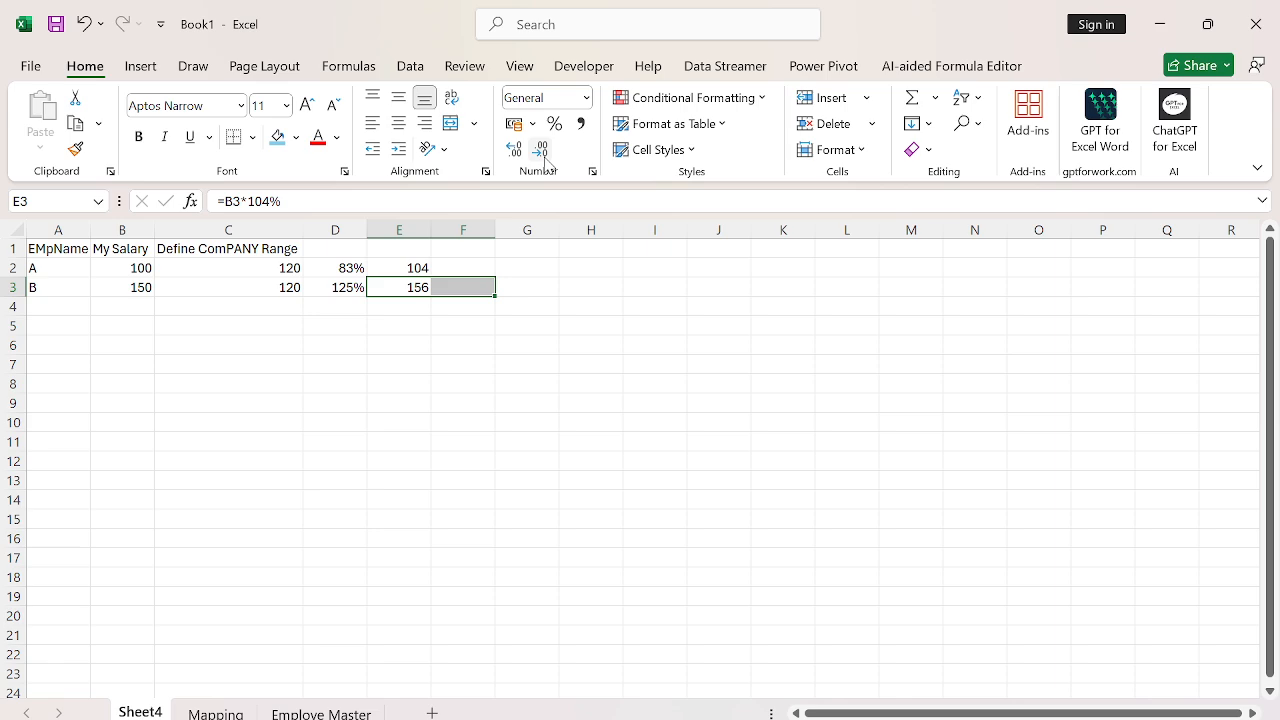
pyautogui.press('Up')
pyautogui.press('Right')
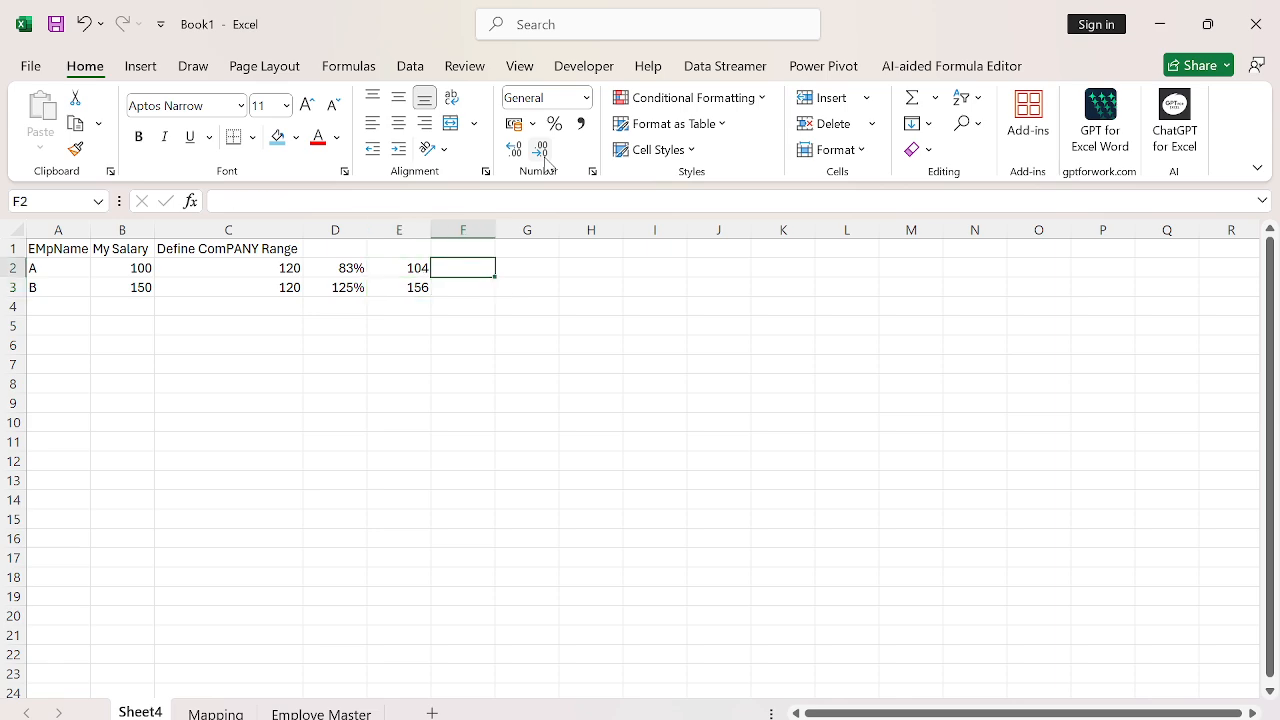
pyautogui.write('4%')
pyautogui.press('Return')
pyautogui.write('4%')
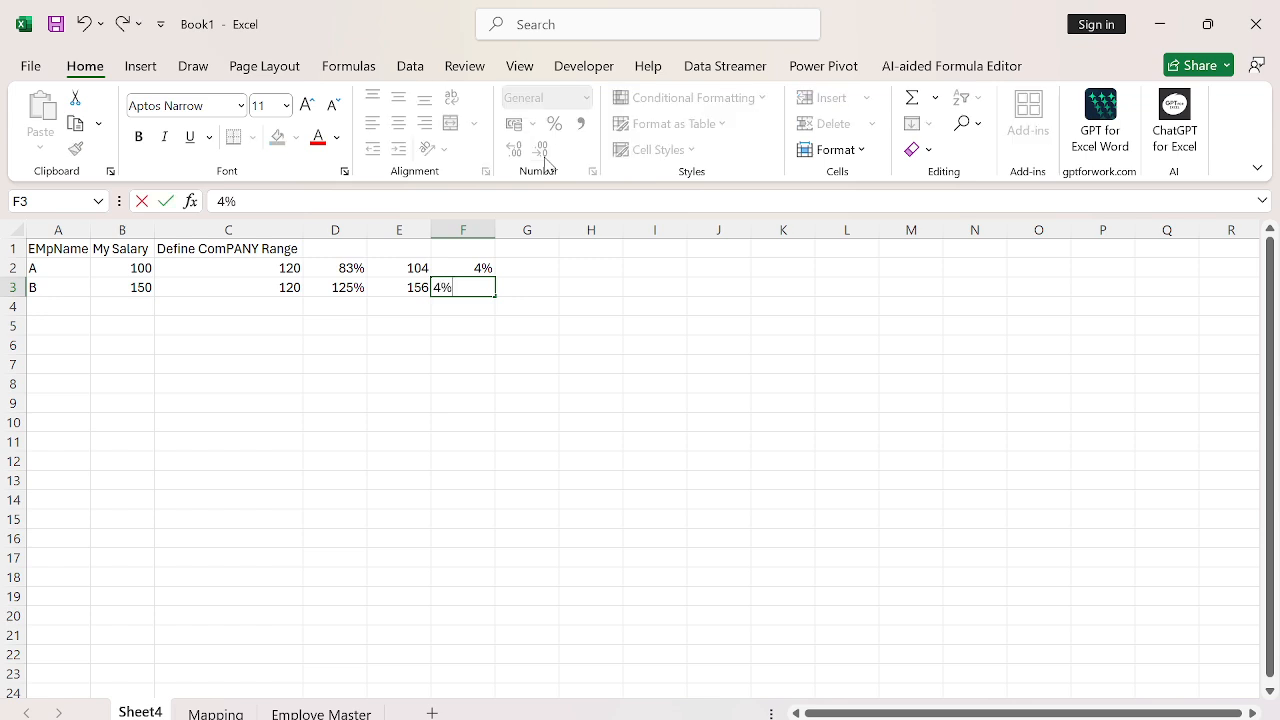
pyautogui.press('Return')
pyautogui.press('Up')
pyautogui.press('Up')
pyautogui.press('Up')
pyautogui.hotkey('ctrl', 'space')
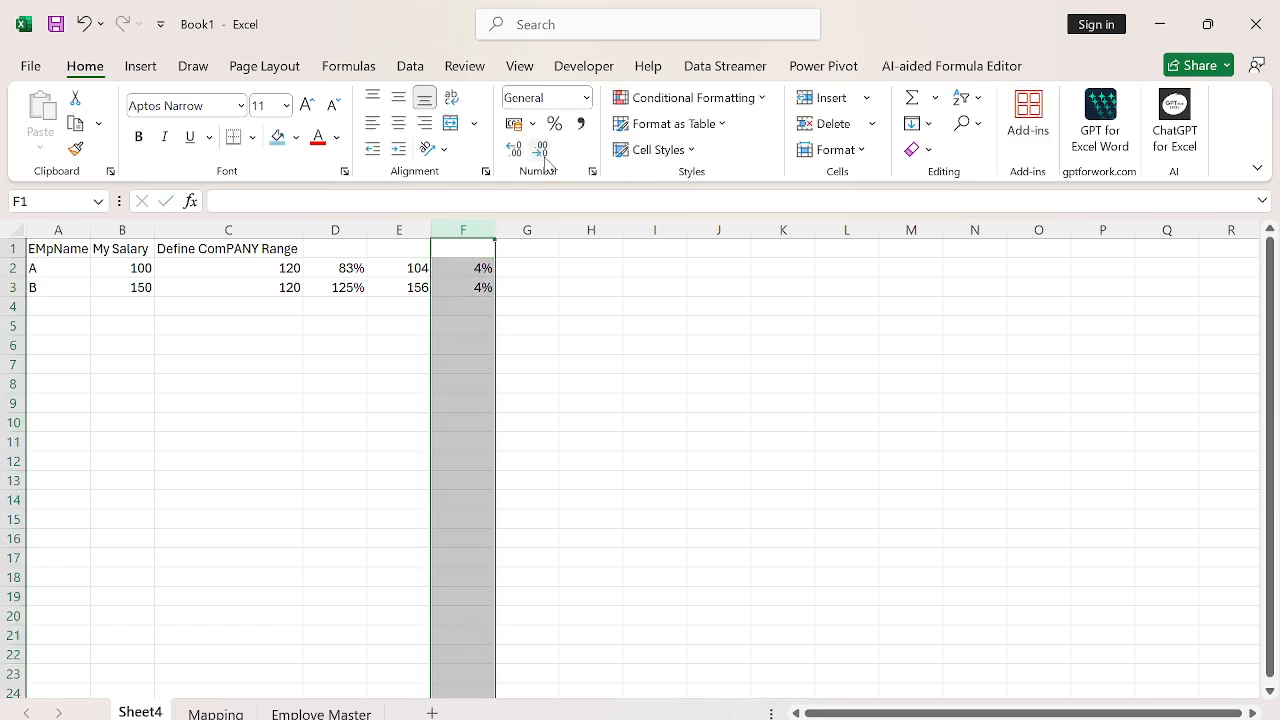
# - Enter the salary adjustments: -2% in G3 for employee B and 2% in G2 for employee A
pyautogui.press('Right')
pyautogui.press('Down')
pyautogui.press('Down')
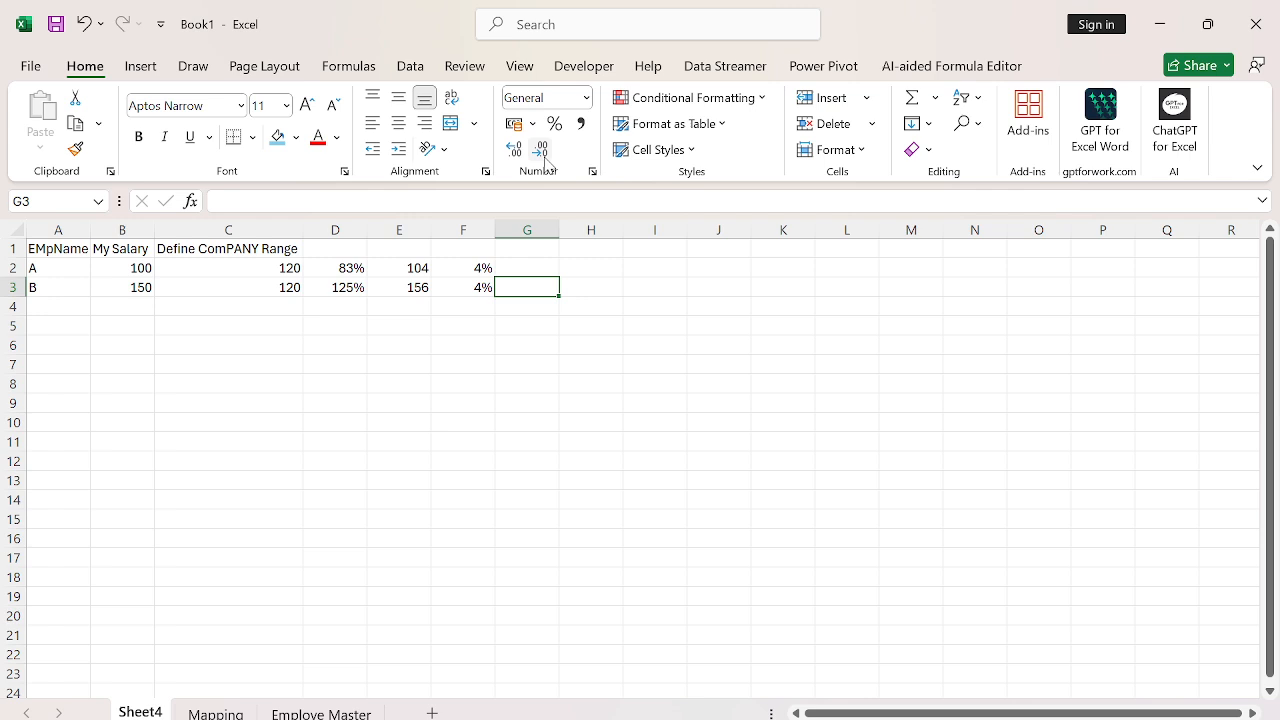
pyautogui.write('-2%')
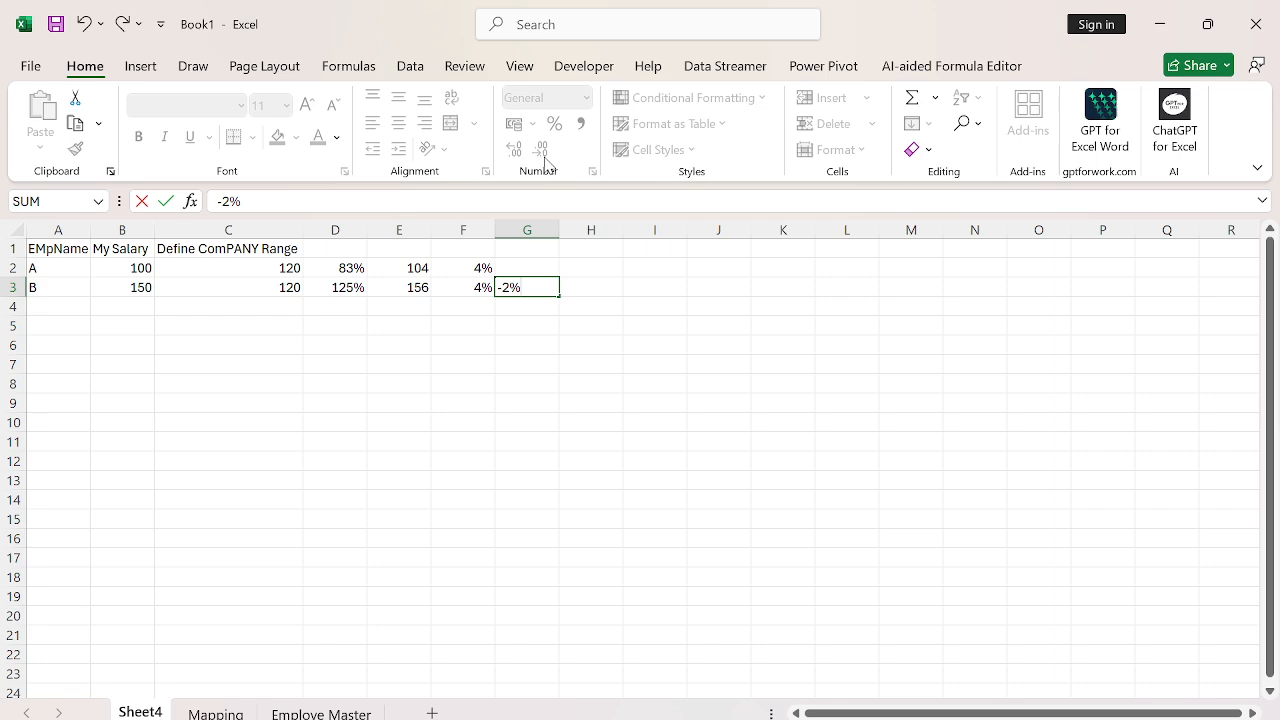
pyautogui.press('Return')
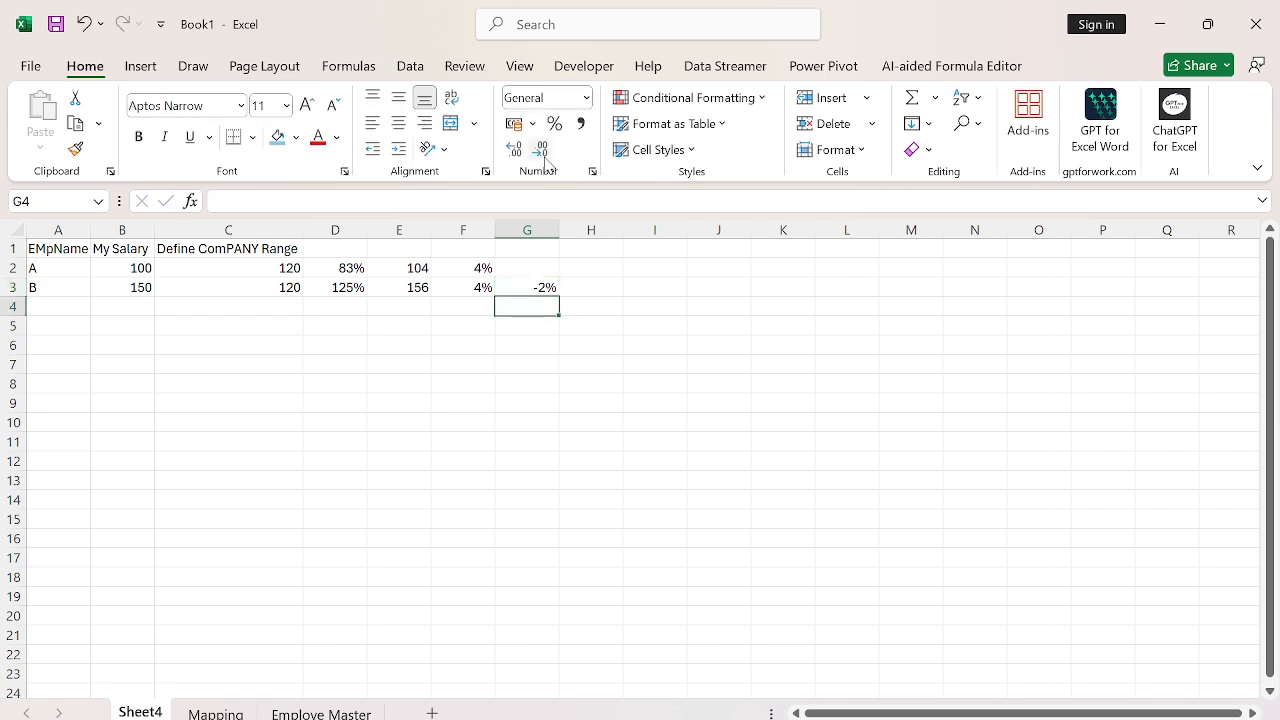
pyautogui.press('Up')
pyautogui.press('Right')
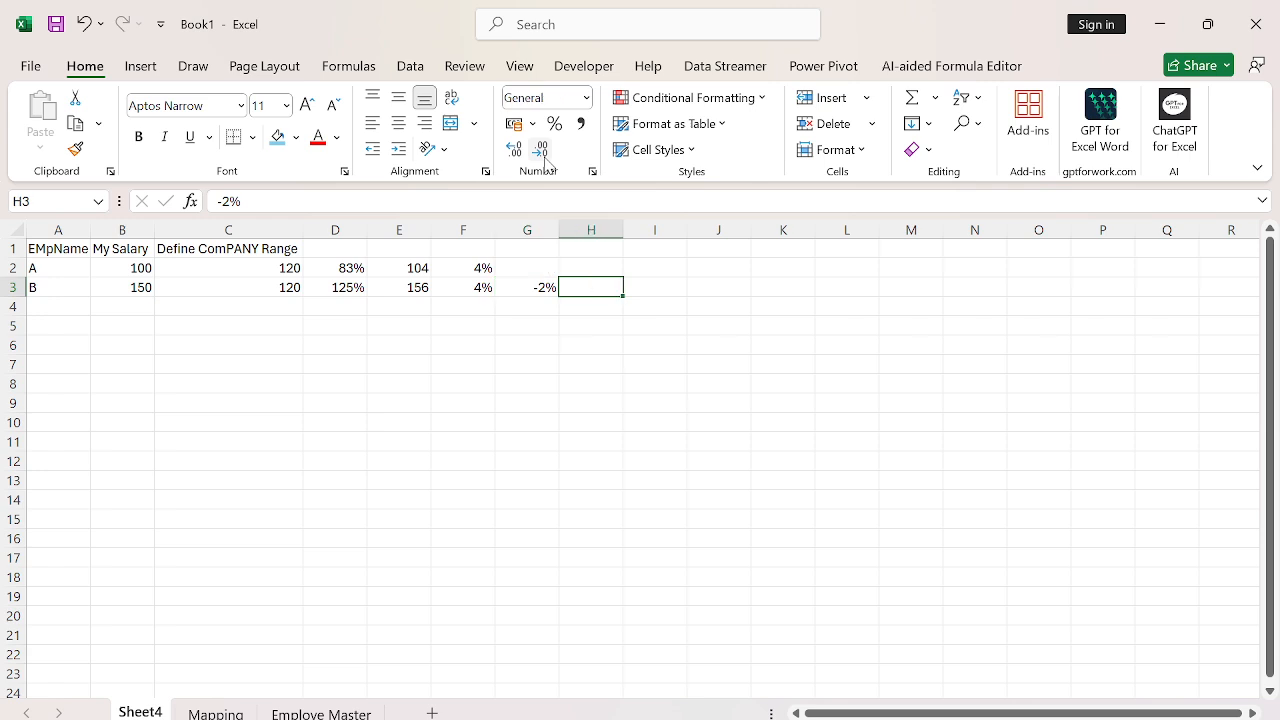
pyautogui.write('=')
pyautogui.press('Escape')
pyautogui.press('Left')
pyautogui.press('Up')
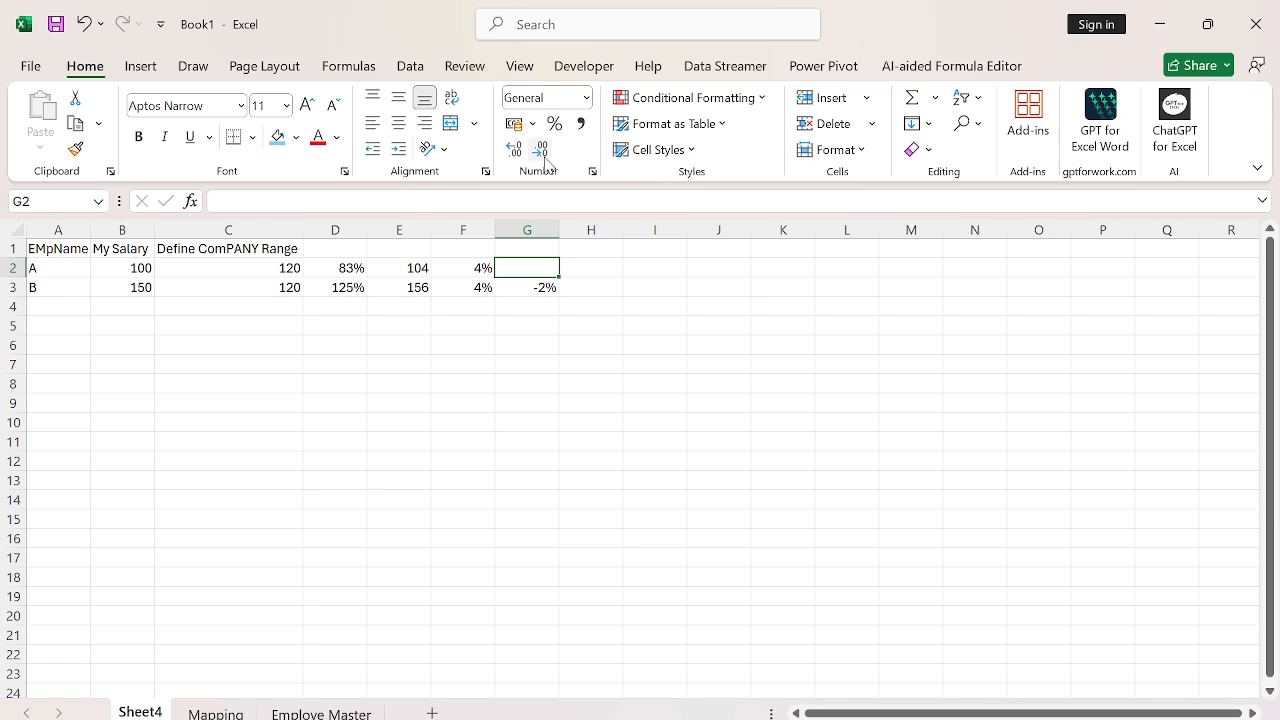
pyautogui.write('2%')
pyautogui.press('Return')
# - Sum F2:G2 in H2 to combine the increase and adjustment percentages, and fill the formula down to H3
pyautogui.press('Right')
pyautogui.press('Up')
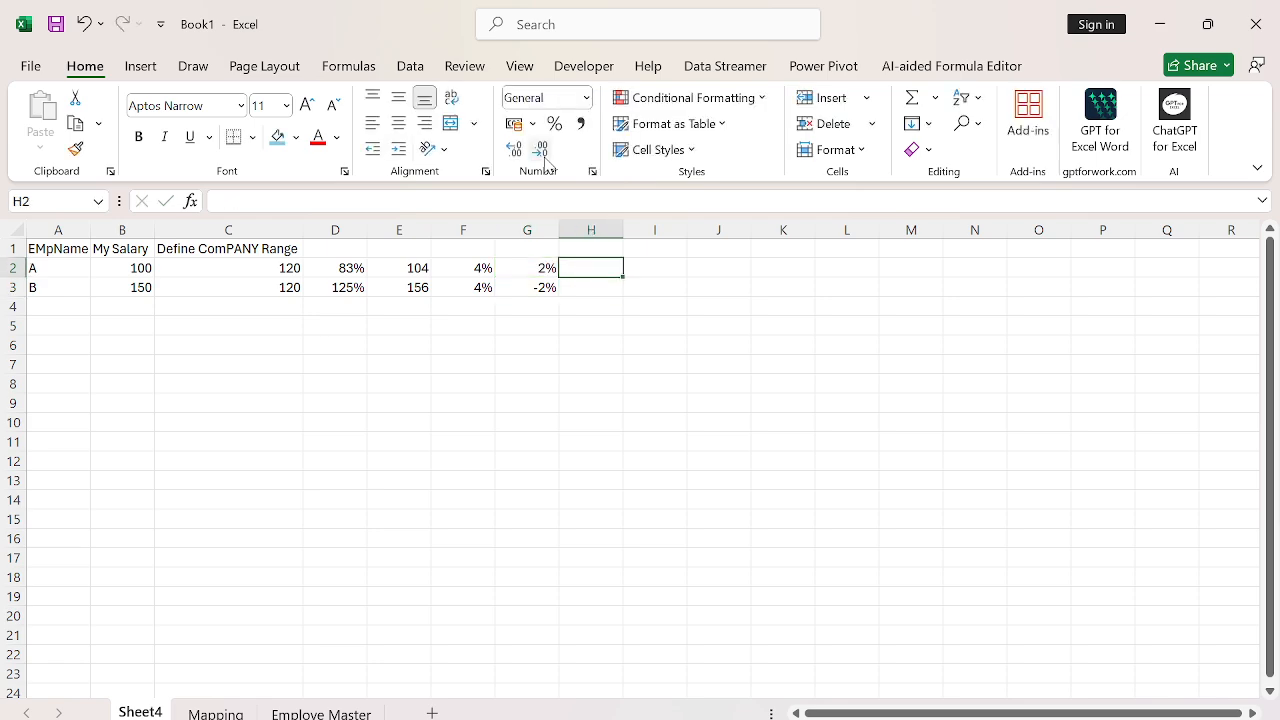
pyautogui.write('=SUM(')
pyautogui.press('Left')
pyautogui.hotkey('shift', 'Left')
pyautogui.press('Return')
pyautogui.hotkey('ctrl', 'd')
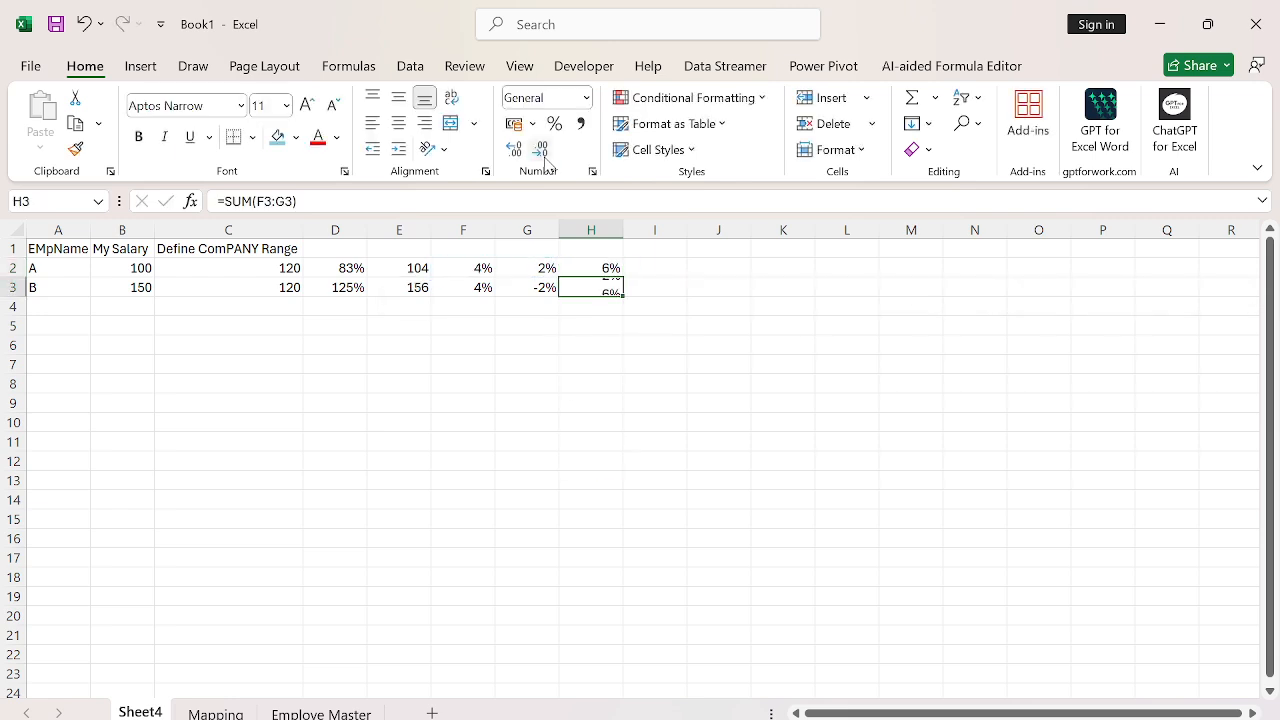
# - Enter =H2*B2 in I2 to multiply employee A's combined percentage by the salary
pyautogui.press('Left')
pyautogui.press('Right')
pyautogui.press('Up')
pyautogui.press('Right')
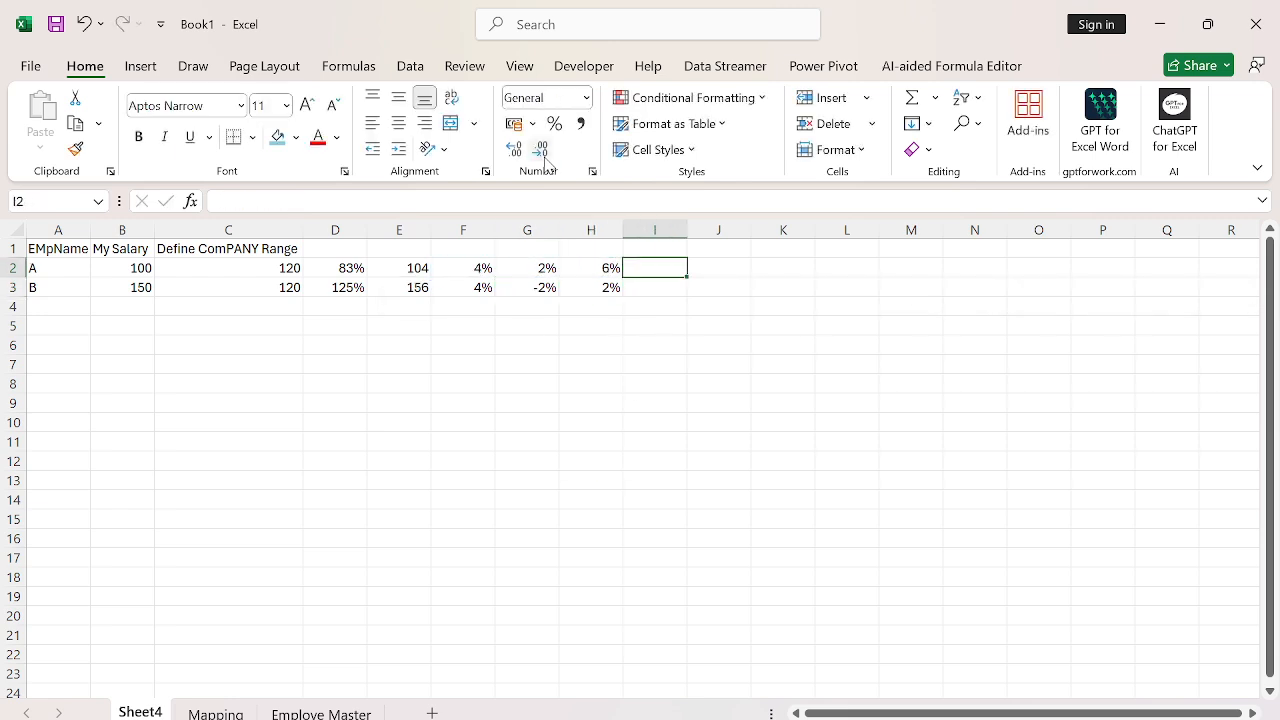
pyautogui.press('Left')
pyautogui.press('Right')
pyautogui.press('Left')
pyautogui.press('Right')
pyautogui.write('=')
pyautogui.press('Left')
pyautogui.write('*')
pyautogui.press('Left')
pyautogui.press('Left')
pyautogui.press('Left')
pyautogui.press('Left')
pyautogui.press('Left')
pyautogui.press('Left')
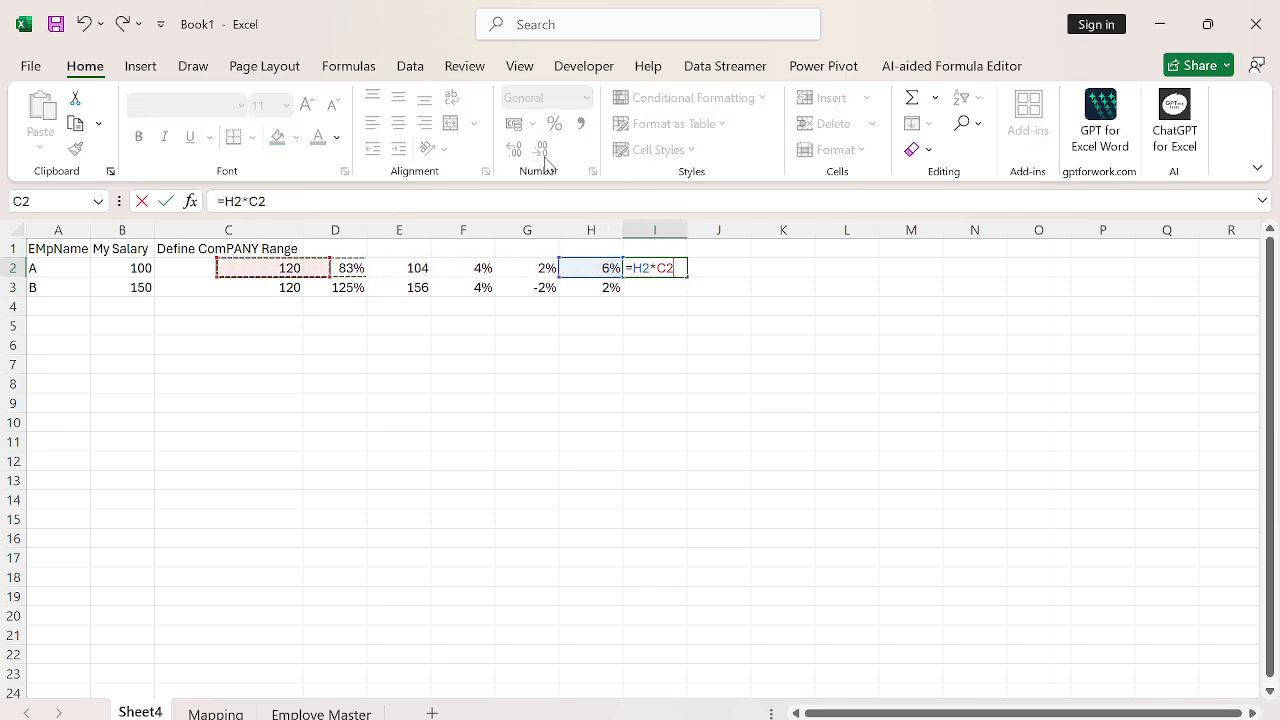
pyautogui.press('Left')
pyautogui.press('Return')
# - Change the formula in I2 to =H2*(1+B2) and fill it down to I3
pyautogui.press('Up')
pyautogui.press('F2')
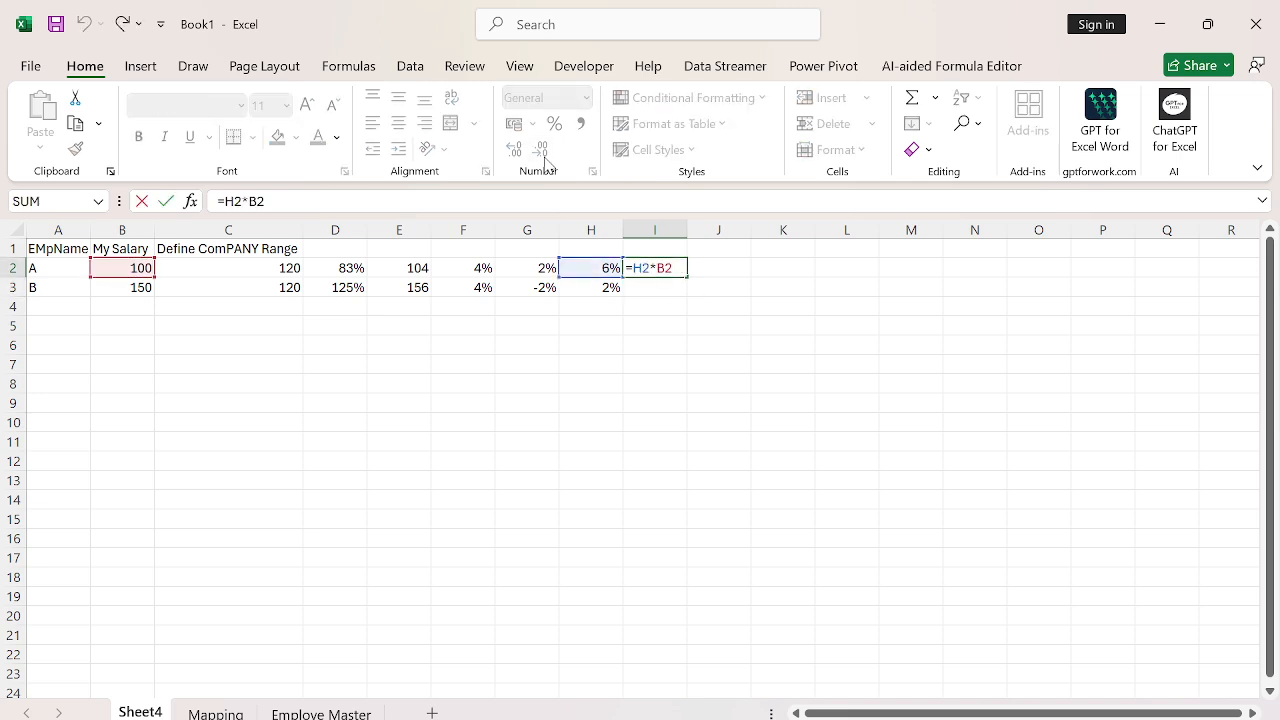
pyautogui.press('Left')
pyautogui.press('Left')
pyautogui.write('(1+')
pyautogui.press('Return')
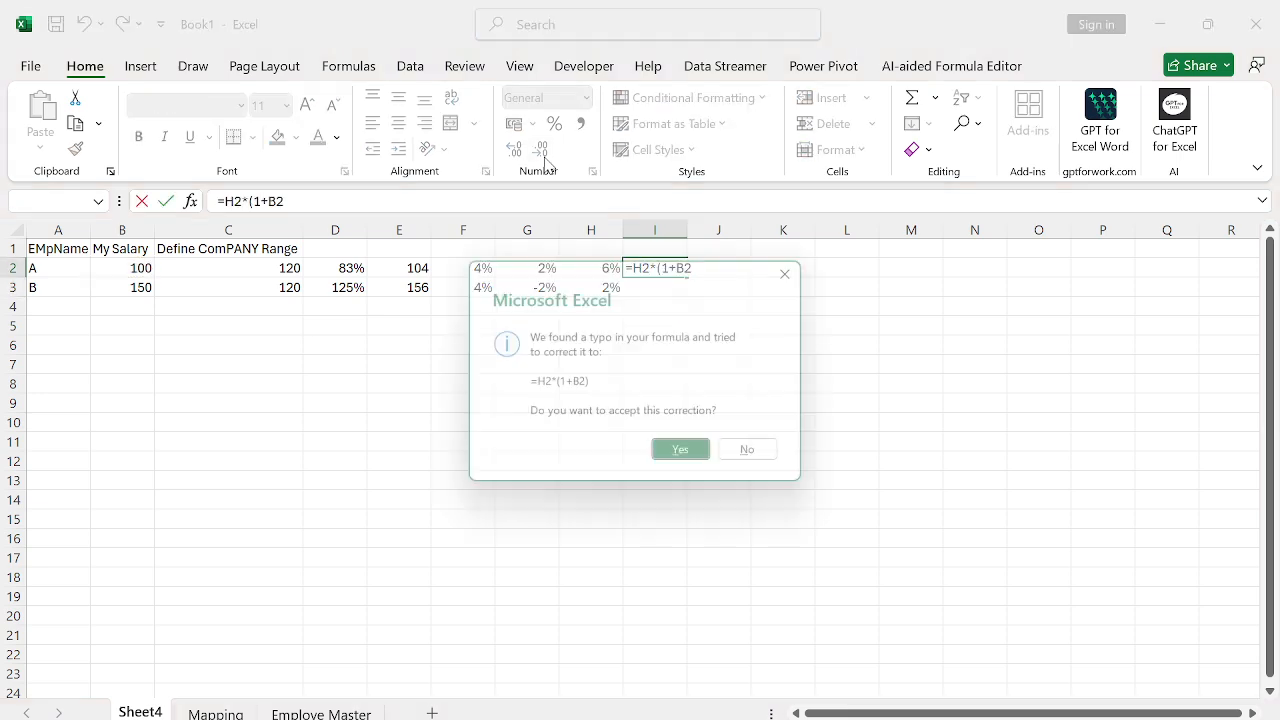
pyautogui.press('Return')
pyautogui.hotkey('ctrl', 'd')
pyautogui.press('Up')
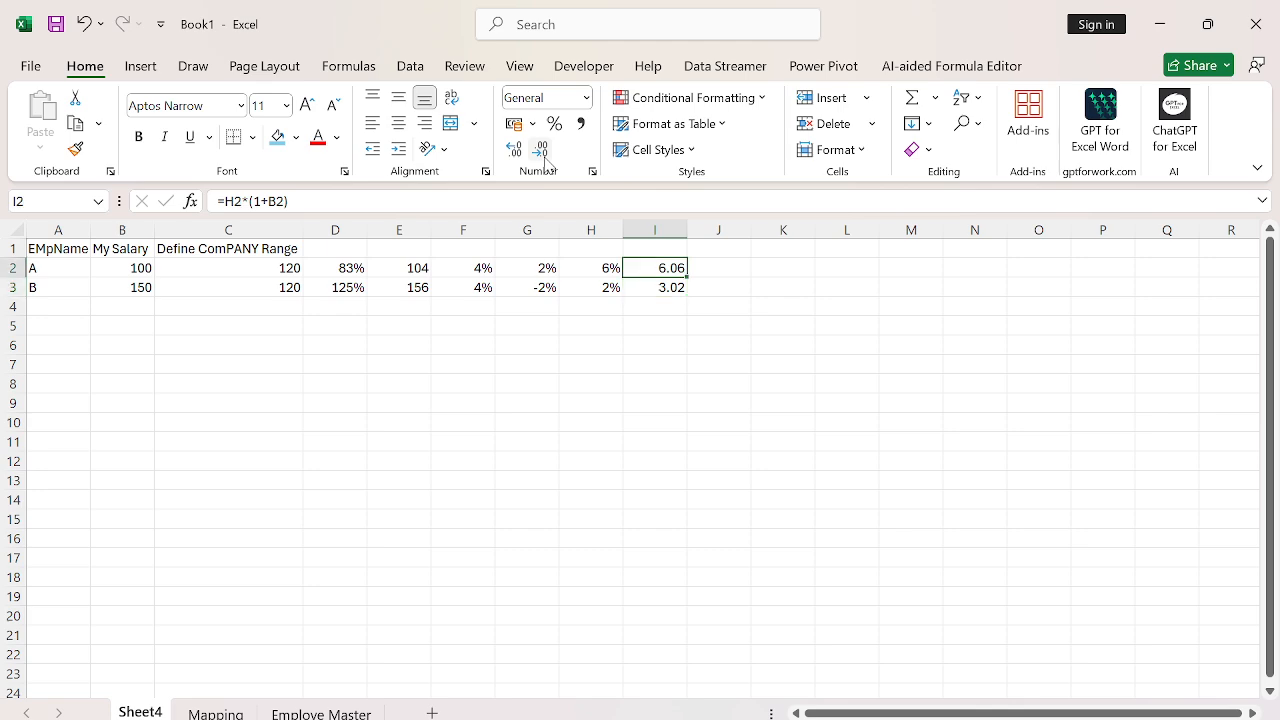
# - Replace the formula in I2 with =B2*(1+H2) to calculate the new salary, and fill it down to I3
pyautogui.write('=')
pyautogui.press('Left')
pyautogui.hotkey('ctrl', 'Left')
pyautogui.press('Right')
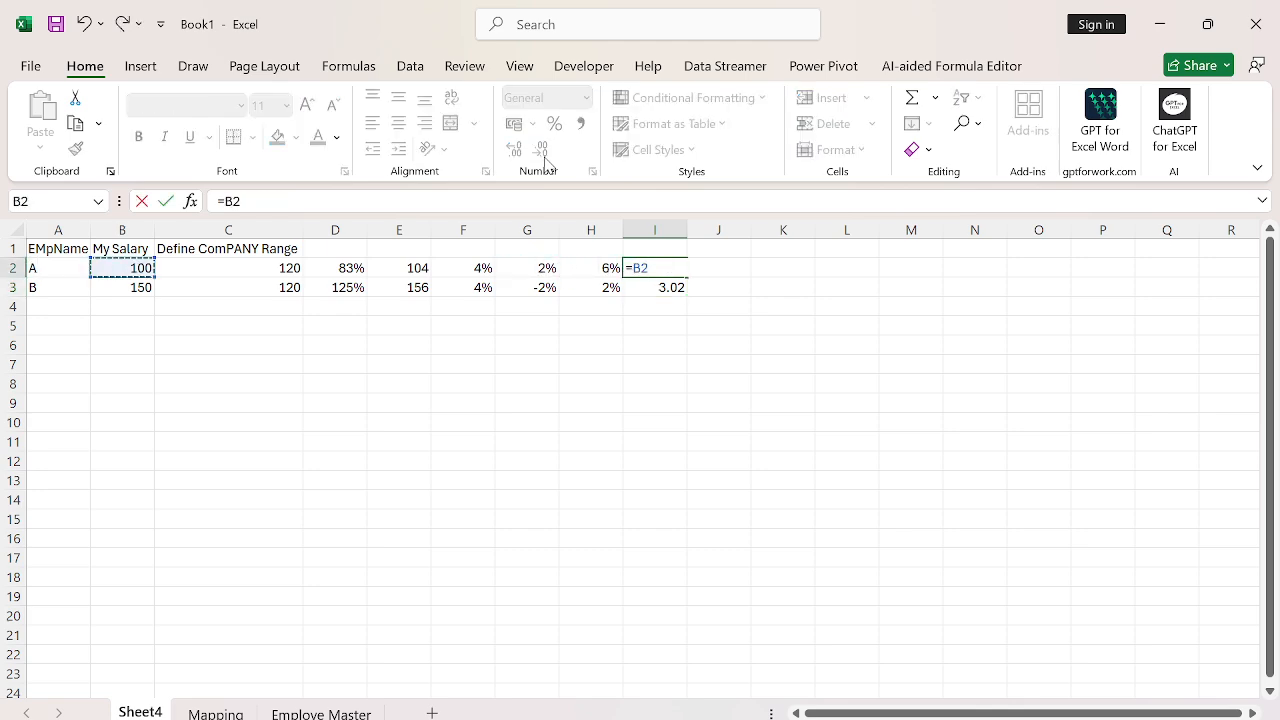
pyautogui.write('*(1+')
pyautogui.press('Left')
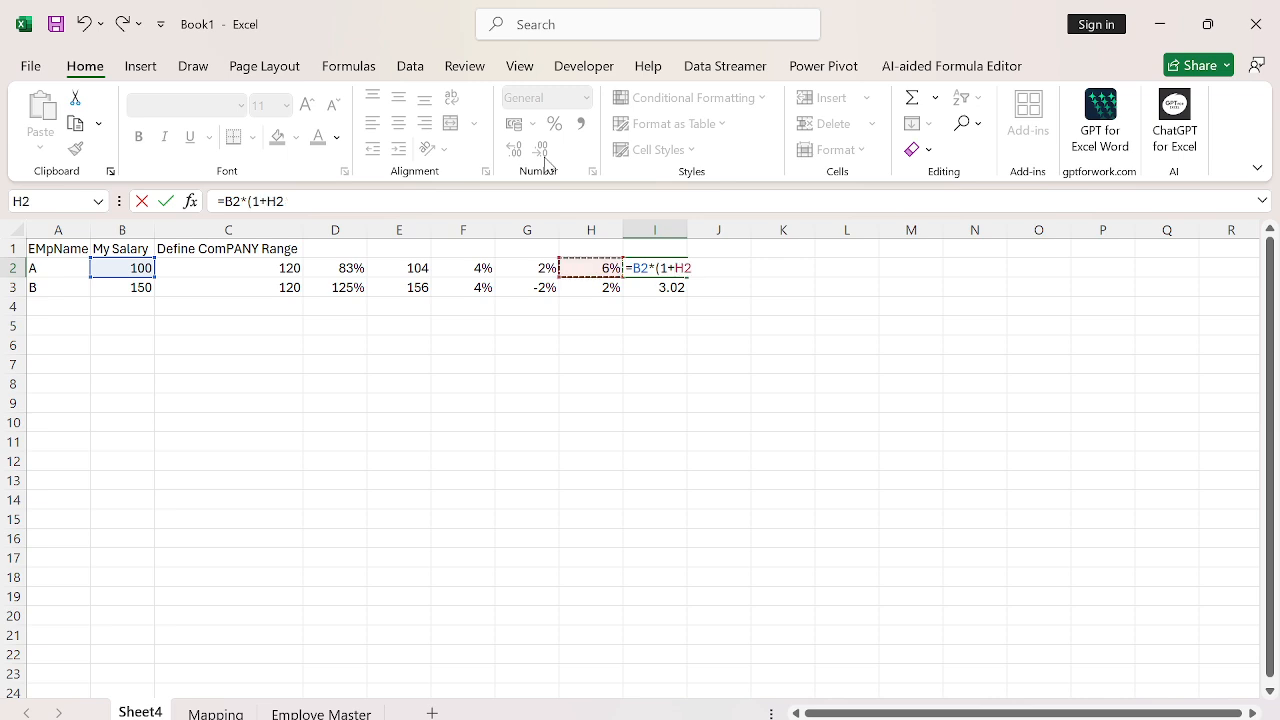
pyautogui.write(')')
pyautogui.press('Return')
pyautogui.press('Up')
pyautogui.hotkey('shift', 'Down')
pyautogui.hotkey('ctrl', 'd')
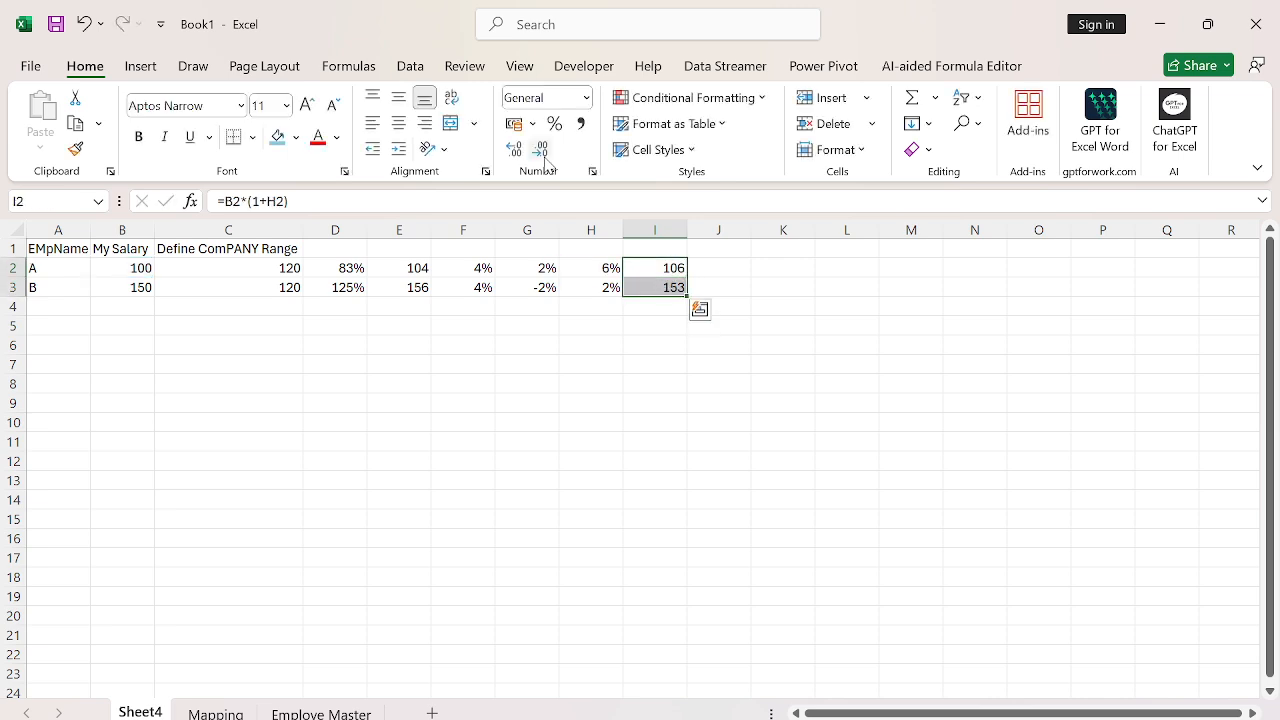
# - Examine the cells referenced by the new salary formula in I3 and review employee A's values across row 2
pyautogui.press('Down')
pyautogui.press('F2')
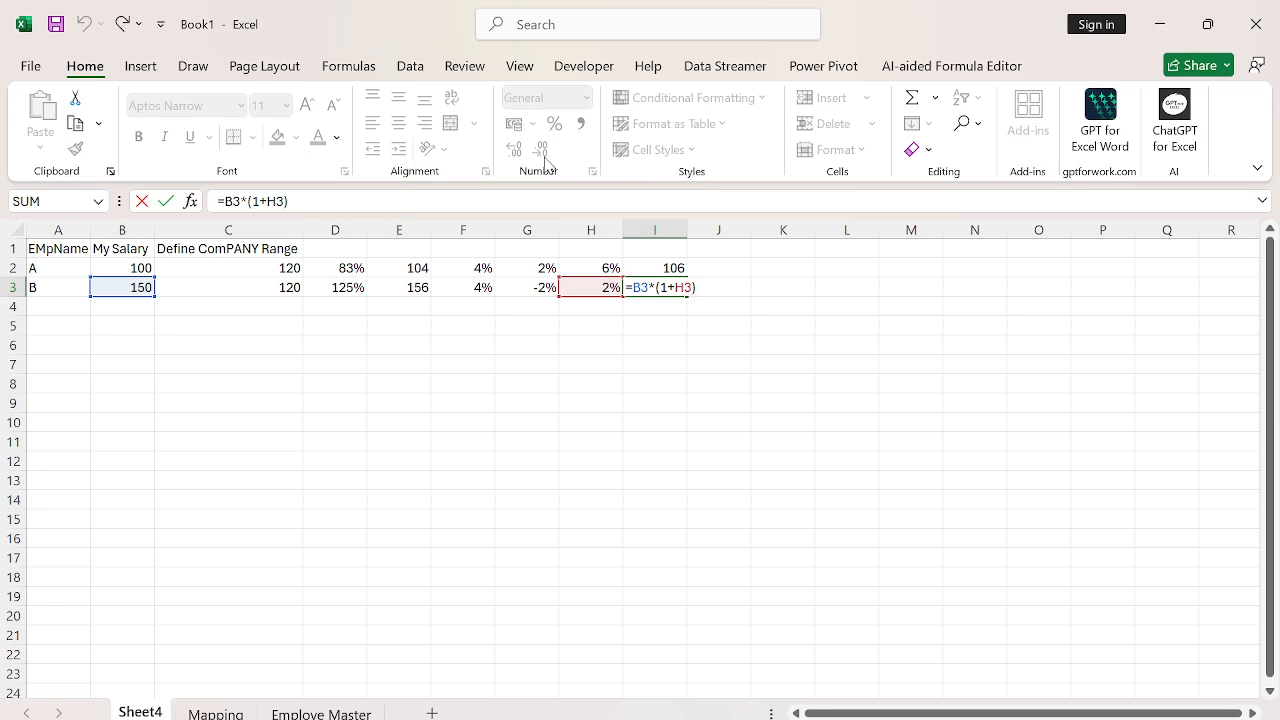
pyautogui.press('Escape')
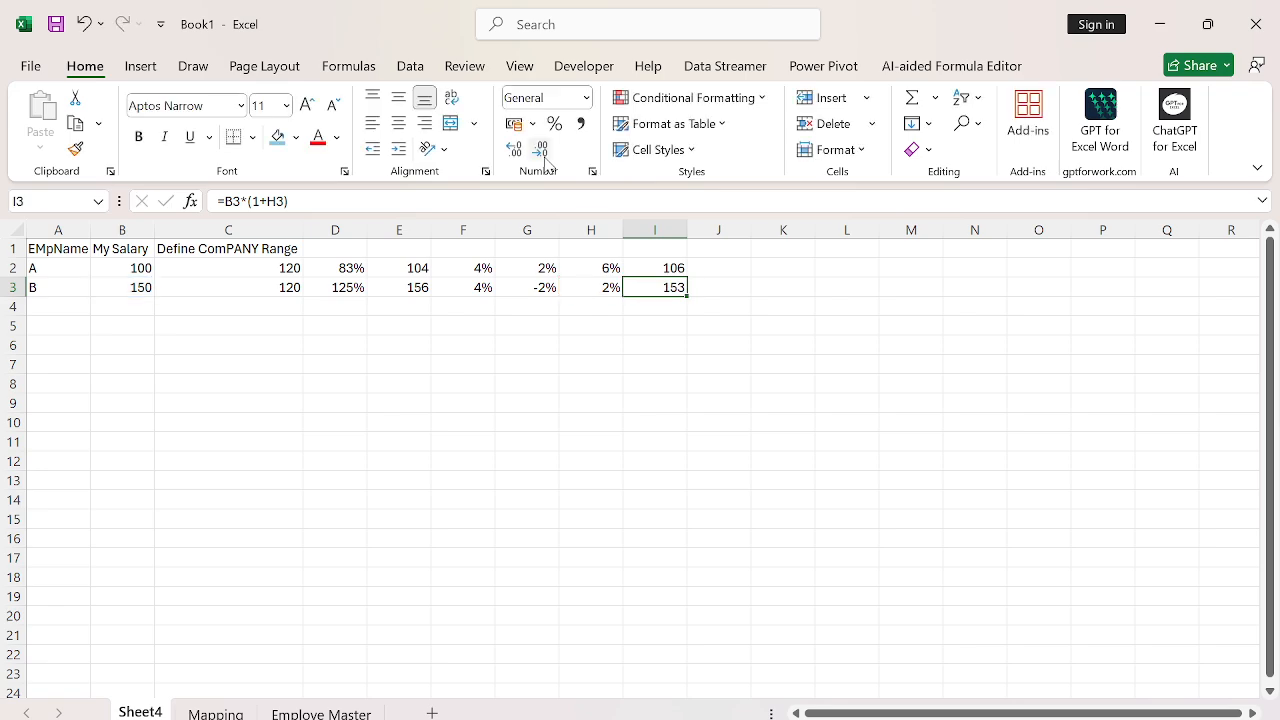
pyautogui.press('Up')
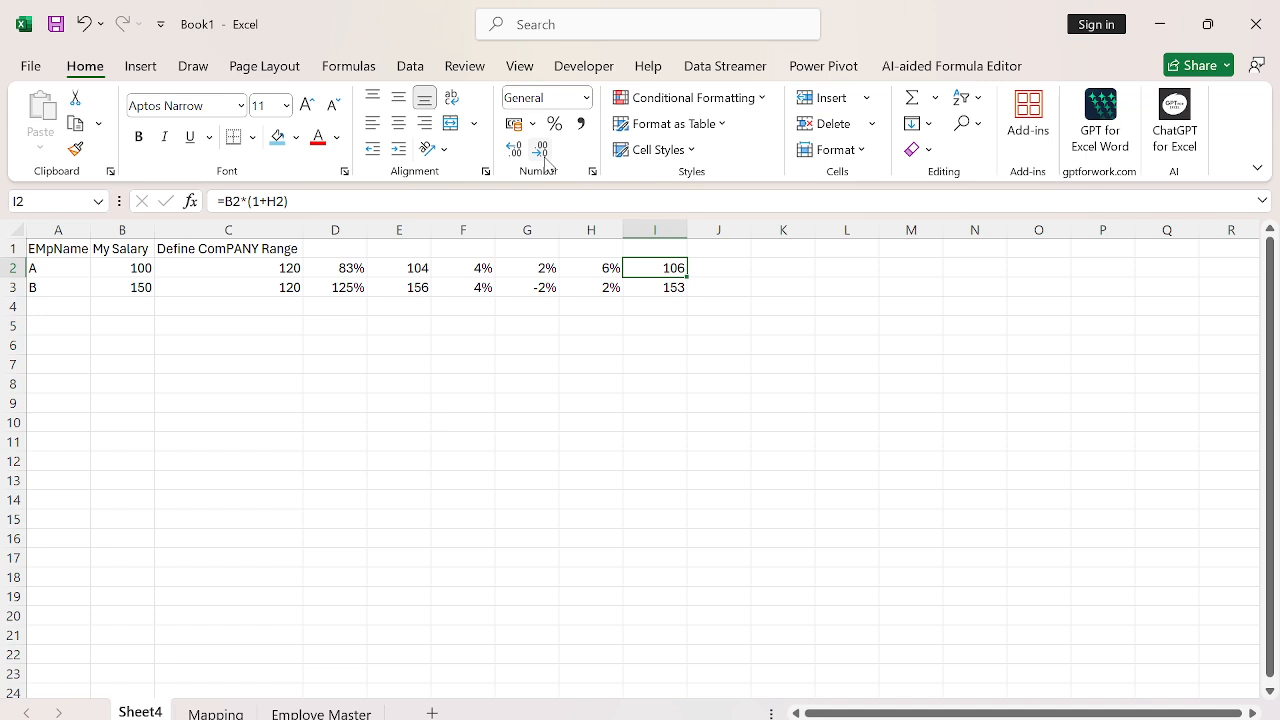
pyautogui.press('Left')
pyautogui.press('Left')
pyautogui.press('Left')
pyautogui.press('Left')
pyautogui.press('Right')
pyautogui.press('Right')
pyautogui.press('Right')
pyautogui.press('Right')
pyautogui.hotkey('ctrl', 'shift', 'Left')
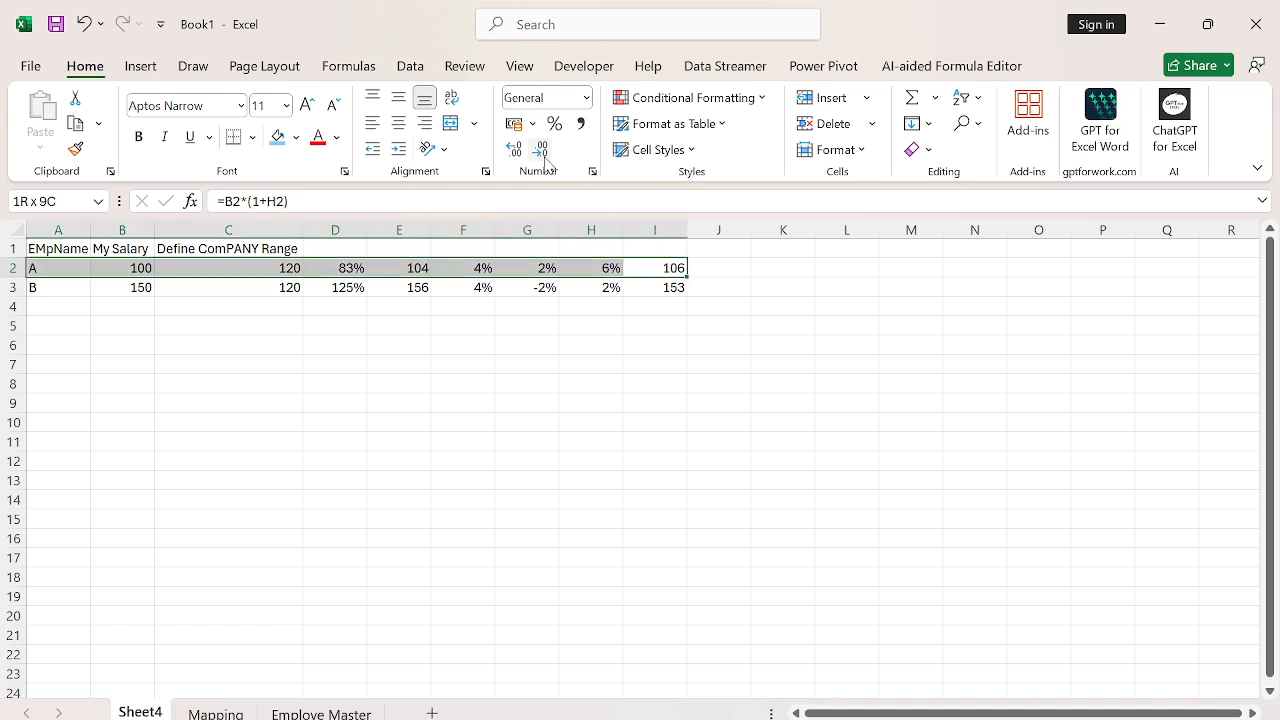
# - Examine the Salary Adjustment table in I2:J6 of the Mapping sheet
pyautogui.hotkey('ctrl', 'pagedown')
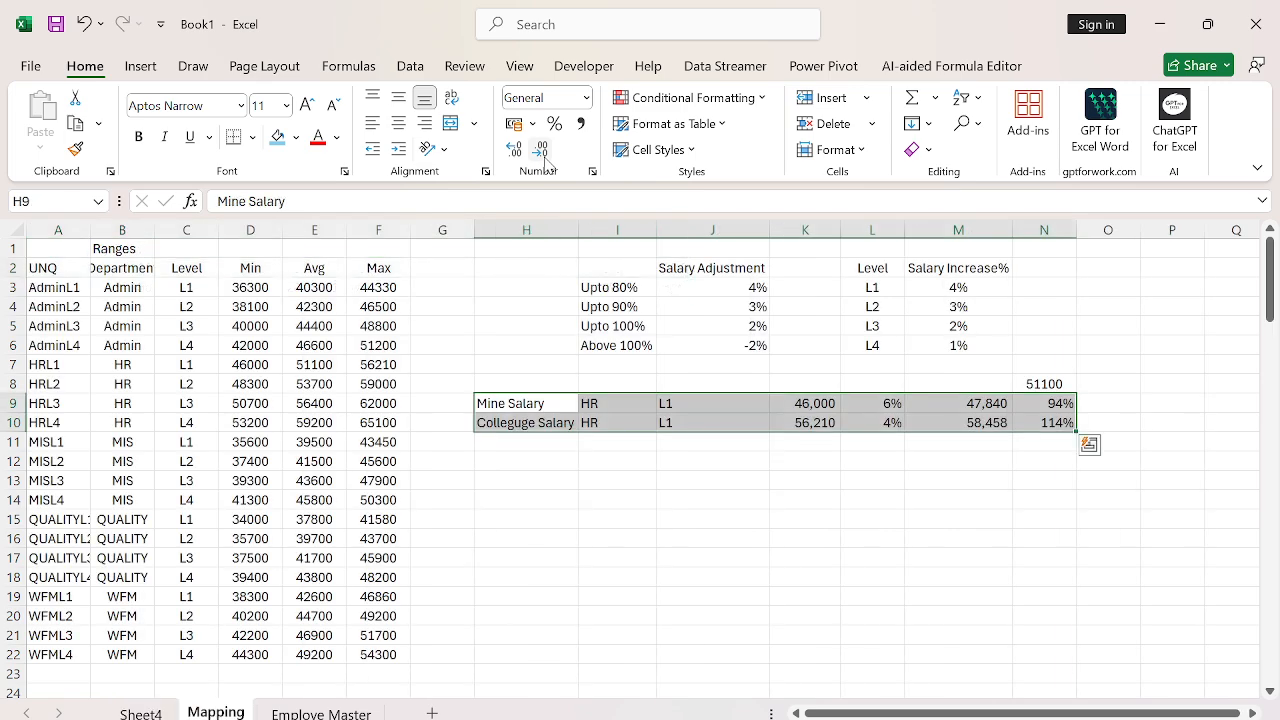
pyautogui.press('Up')
pyautogui.press('Up')
pyautogui.press('Right')
pyautogui.press('Up')
pyautogui.press('Right')
pyautogui.hotkey('shift', 'Left')
pyautogui.hotkey('ctrl', 'shift', 'Up')
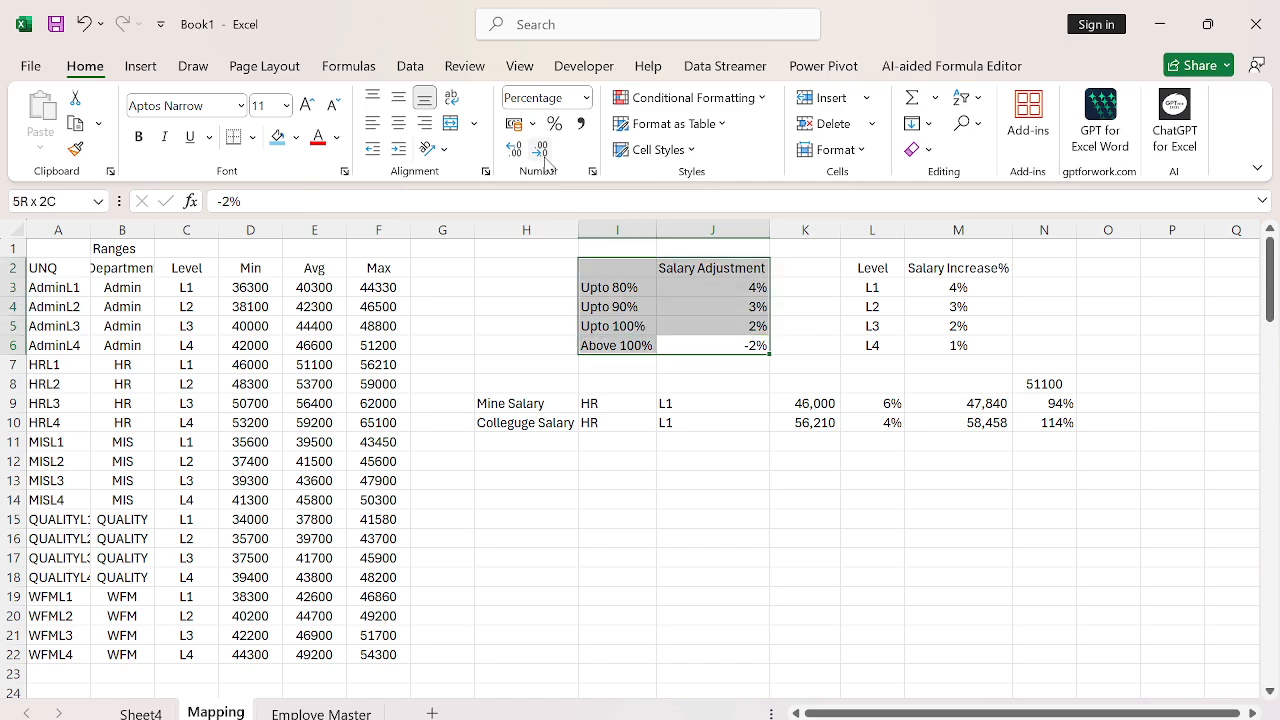
# - Enter the header Salary Increase% in I1 of the Employe Master sheet and AutoFit the column width
pyautogui.hotkey('ctrl', 'pagedown')
pyautogui.press('Left')
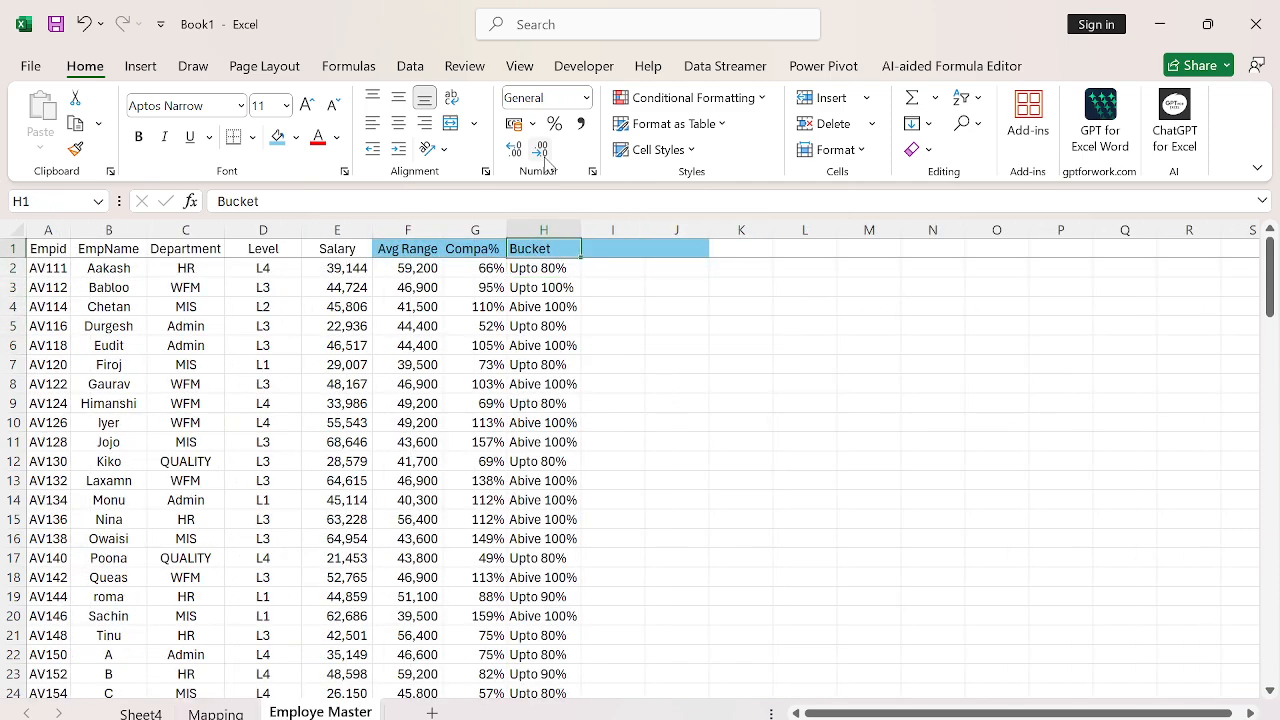
pyautogui.hotkey('ctrl', 'shift', 'Down')
pyautogui.press('alt')
pyautogui.press('Escape')
pyautogui.press('Right')
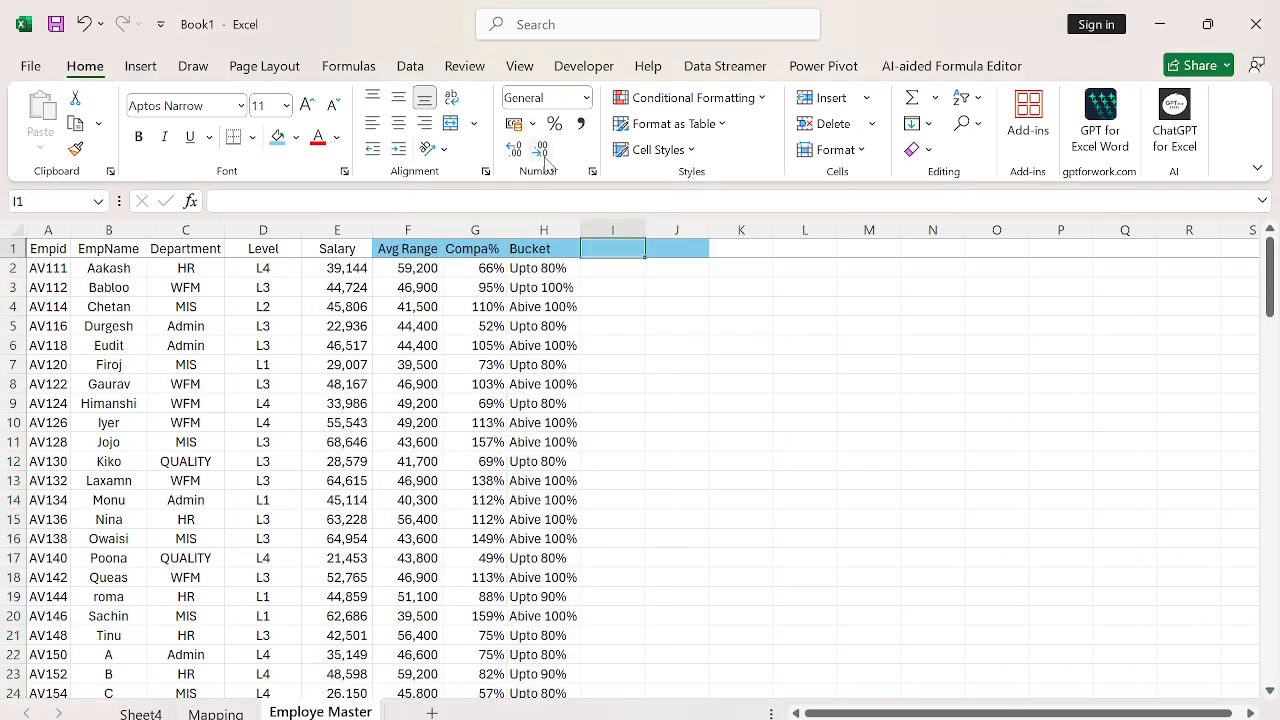
pyautogui.write('M')
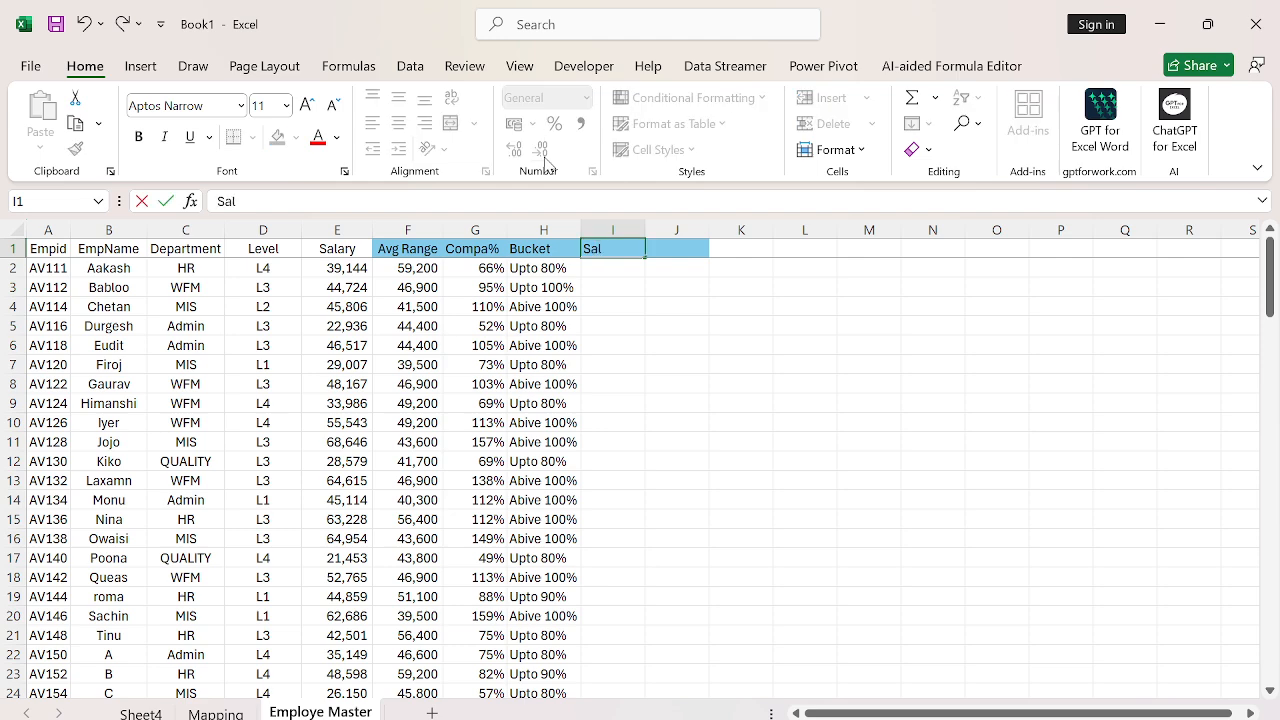
pyautogui.write('alary Increase')
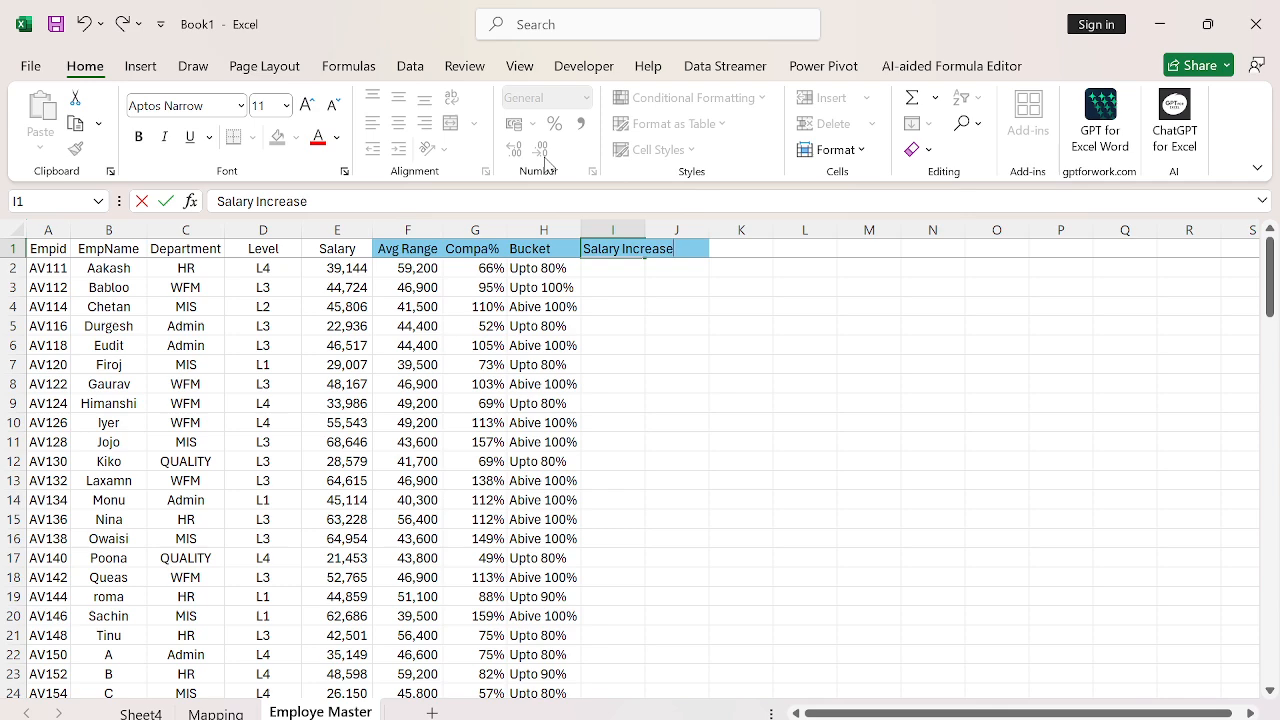
pyautogui.write('%')
pyautogui.press('Return')
pyautogui.press('Up')
pyautogui.hotkey('alt', 'h')
pyautogui.press('o')
pyautogui.press('i')
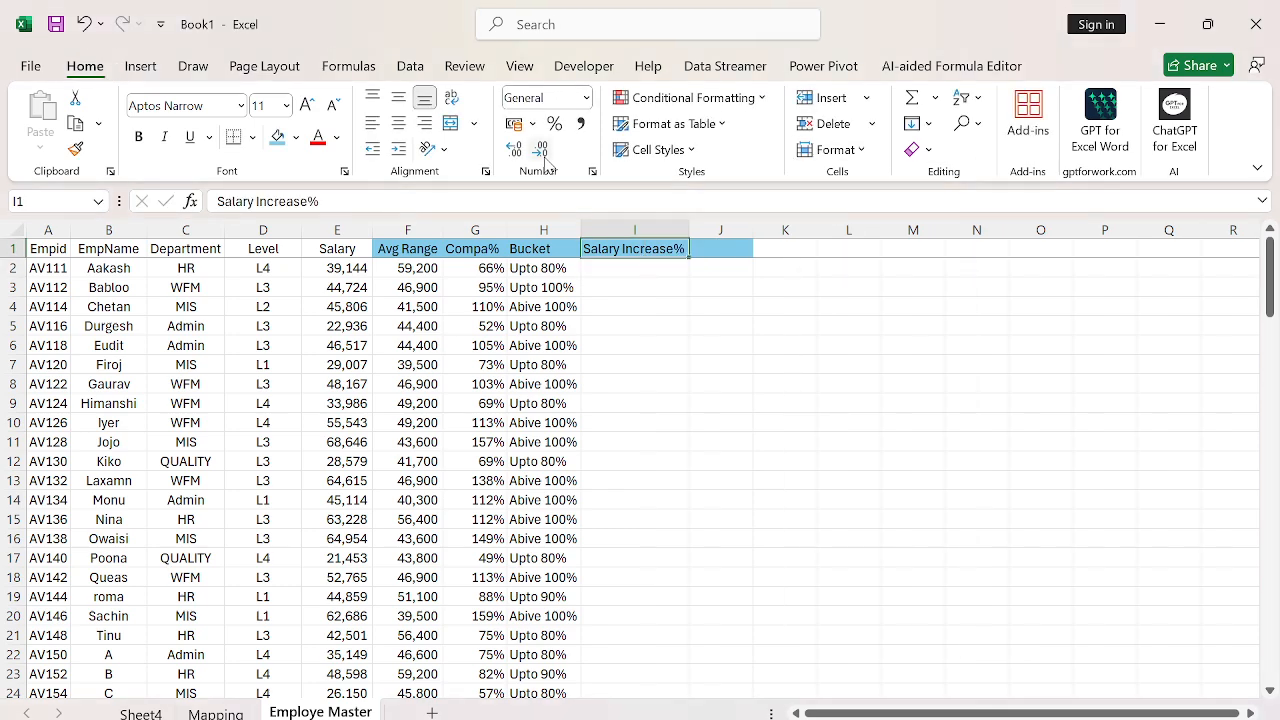
# - Insert a blank row above the header row of the employee table
pyautogui.hotkey('shift', 'space')
pyautogui.hotkey('ctrl', 'shift', '+')
pyautogui.press('Down')
pyautogui.press('Down')
# - Start a VLOOKUP formula in I3 with the employee's Level in D3 as the lookup value
pyautogui.write('=')
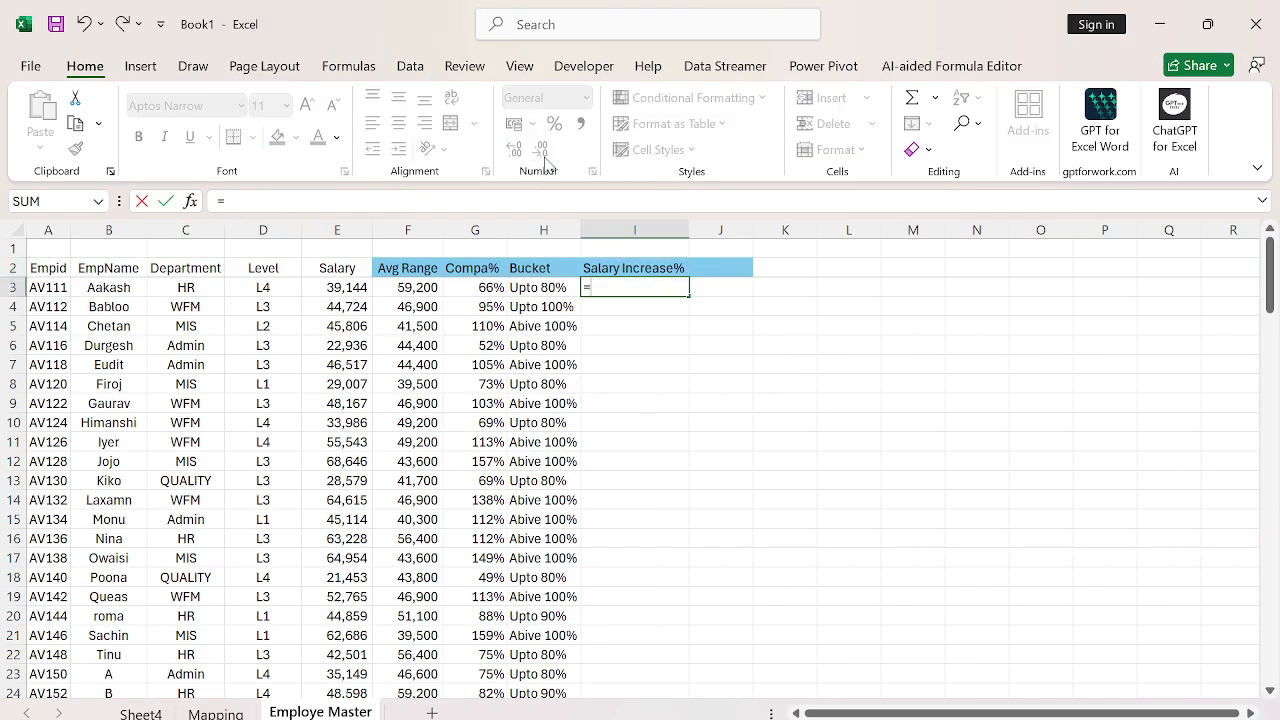
pyautogui.hotkey('ctrl', 'pageup')
pyautogui.hotkey('ctrl', 'pagedown')
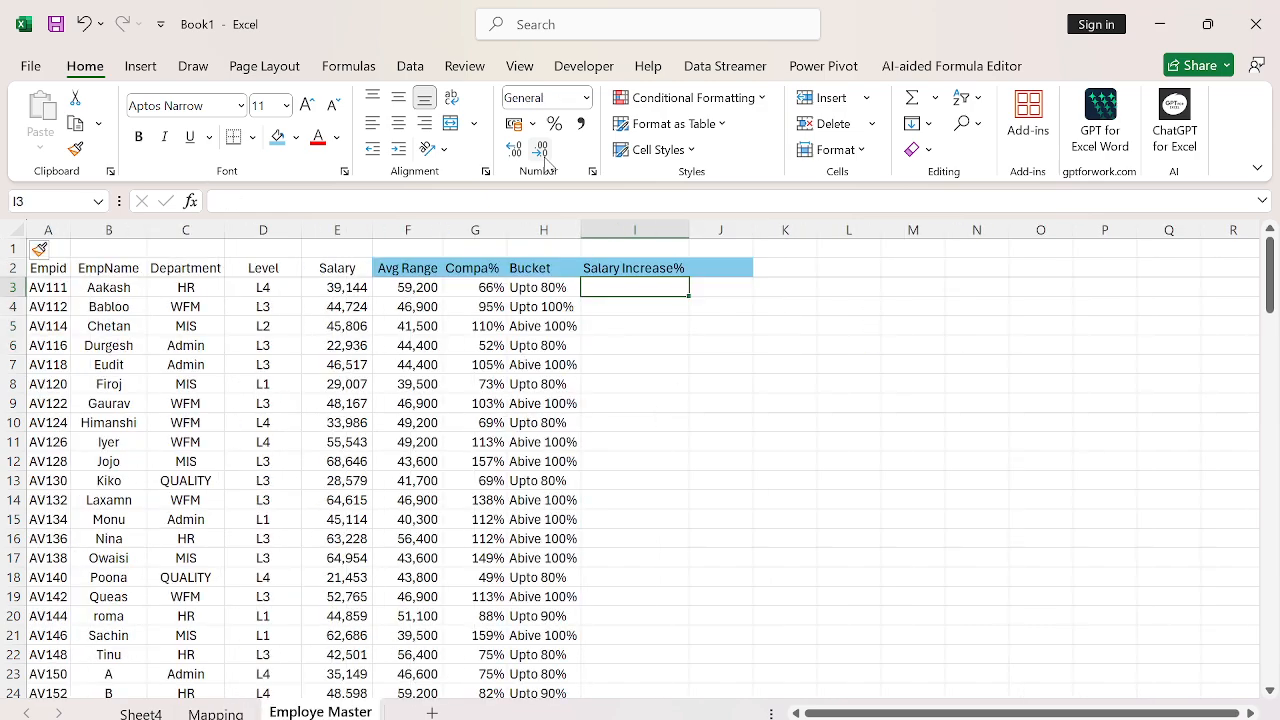
pyautogui.write('vl')
pyautogui.press('Tab')
pyautogui.press('Left')
pyautogui.press('Left')
pyautogui.press('Left')
pyautogui.press('Left')
pyautogui.press('Left')
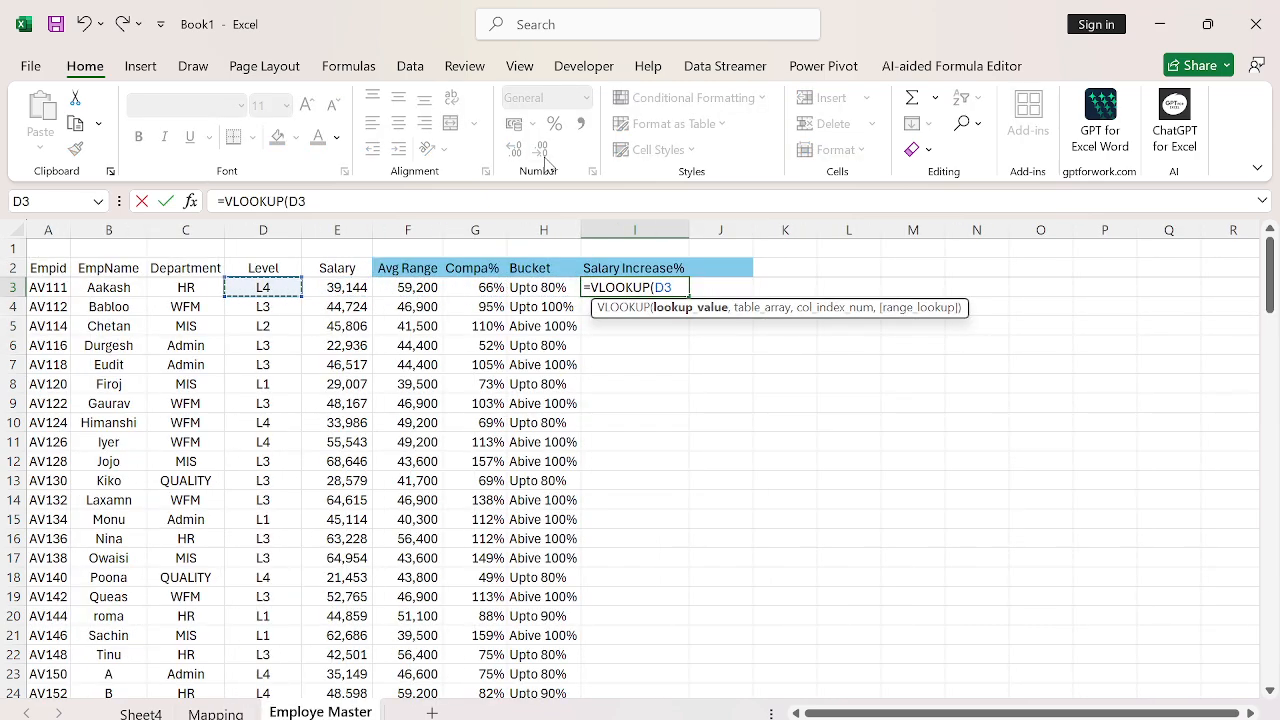
# - Set the table array of the VLOOKUP in I3 to the absolute range $L$2:$M$6 on the Mapping sheet
pyautogui.write(',')
pyautogui.hotkey('ctrl', 'pageup')
pyautogui.press('Right')
pyautogui.press('Right')
pyautogui.press('Right')
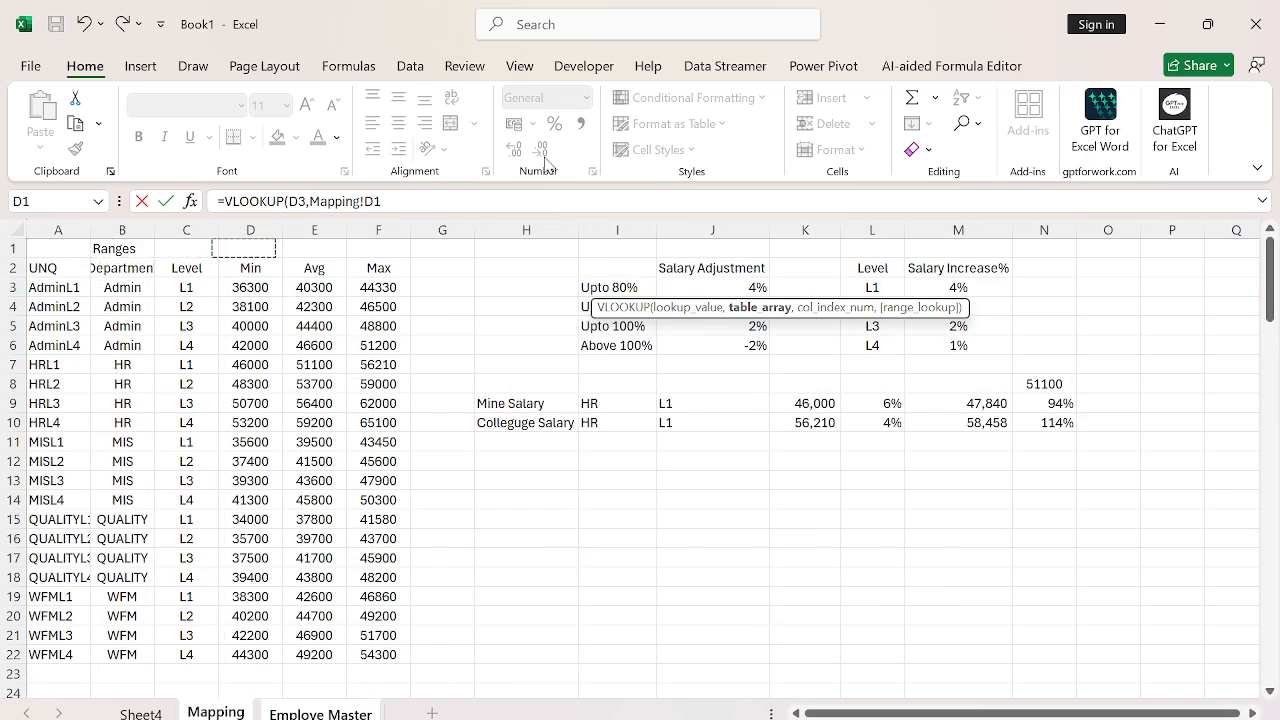
pyautogui.press('Right')
pyautogui.press('Down')
pyautogui.press('Down')
pyautogui.press('Down')
pyautogui.press('Right')
pyautogui.press('Right')
pyautogui.press('Right')
pyautogui.press('Right')
pyautogui.press('Right')
pyautogui.press('Right')
pyautogui.press('Right')
pyautogui.press('Up')
pyautogui.press('Up')
pyautogui.hotkey('shift', 'Right')
pyautogui.hotkey('shift', 'Down')
pyautogui.hotkey('shift', 'Down')
pyautogui.hotkey('shift', 'Down')
pyautogui.hotkey('shift', 'Down')
pyautogui.press('F4')
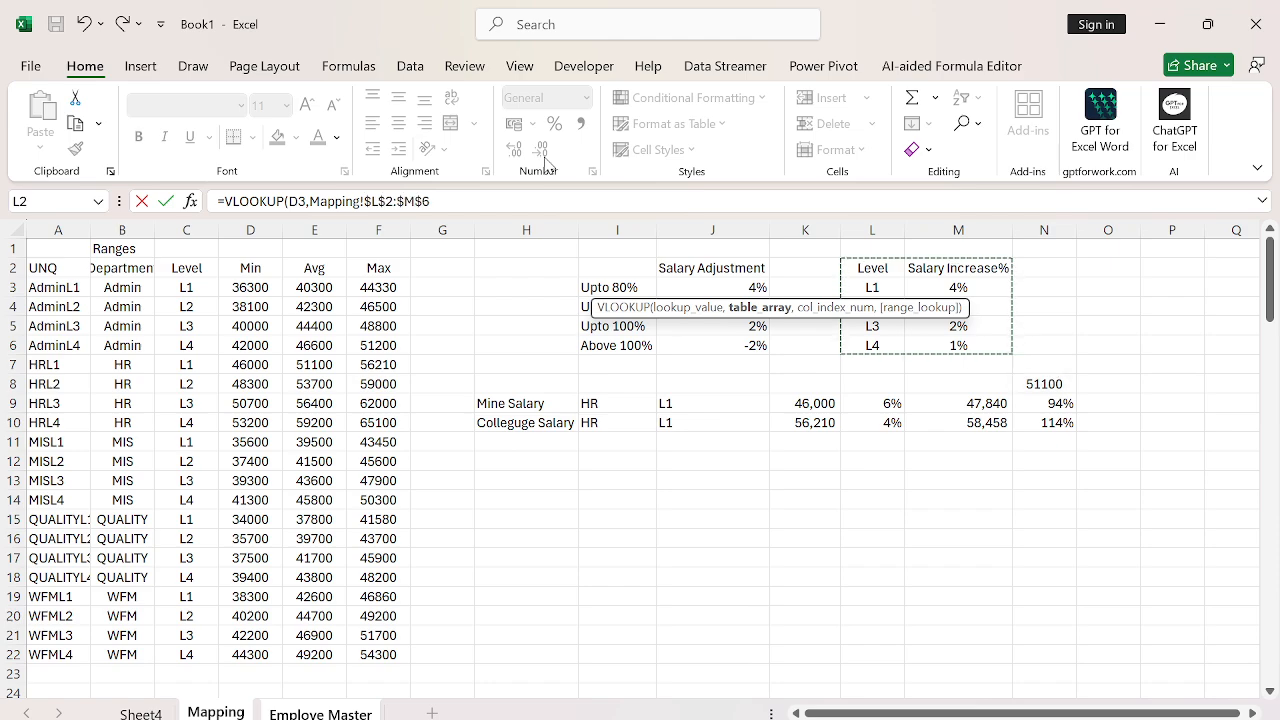
# - Finish the Salary Increase% VLOOKUP with column index 2 and exact match 0, and fill it down to I118
pyautogui.write(',2,0')
pyautogui.press('Return')
pyautogui.press('Left')
pyautogui.hotkey('ctrl', 'Down')
pyautogui.press('Right')
pyautogui.hotkey('ctrl', 'shift', 'Up')
pyautogui.hotkey('ctrl', 'd')
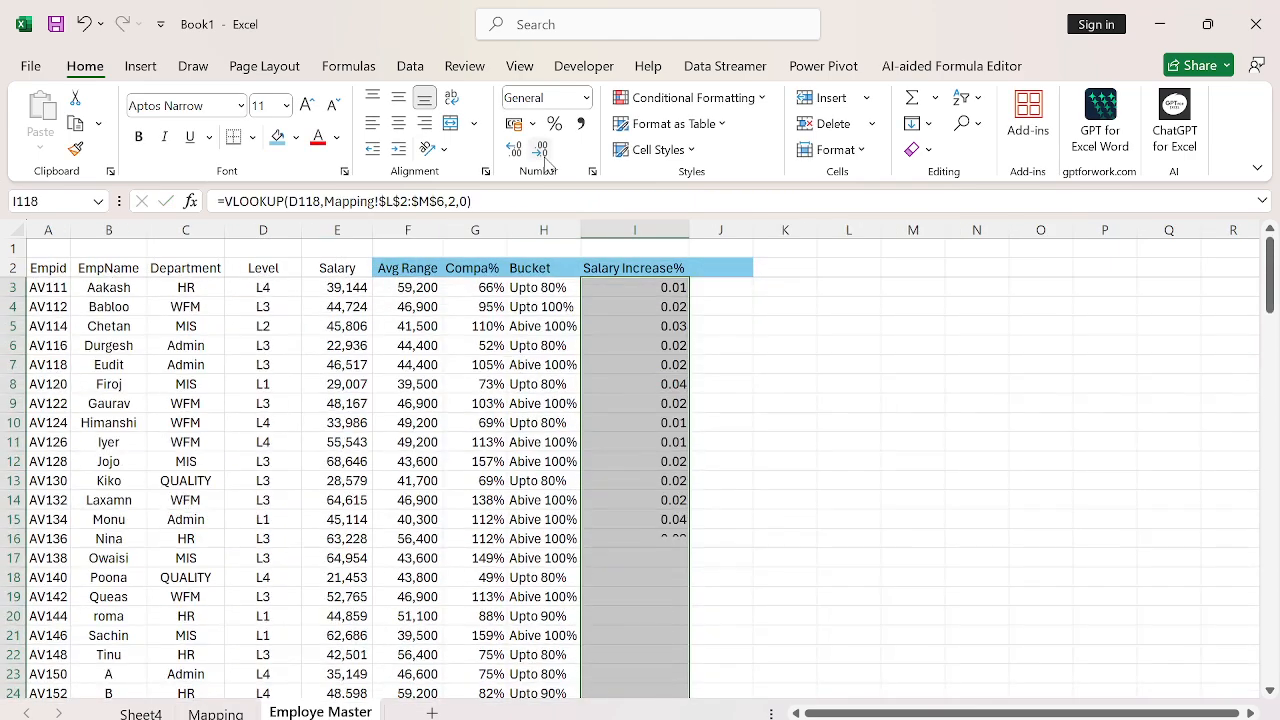
# - Format the Salary Increase% values in I3:I118 as centred percentages with one decimal place
pyautogui.hotkey('ctrl', 'shift', '5')
pyautogui.hotkey('alt', 'h')
pyautogui.press('a')
pyautogui.press('c')
pyautogui.hotkey('ctrl', 'Up')
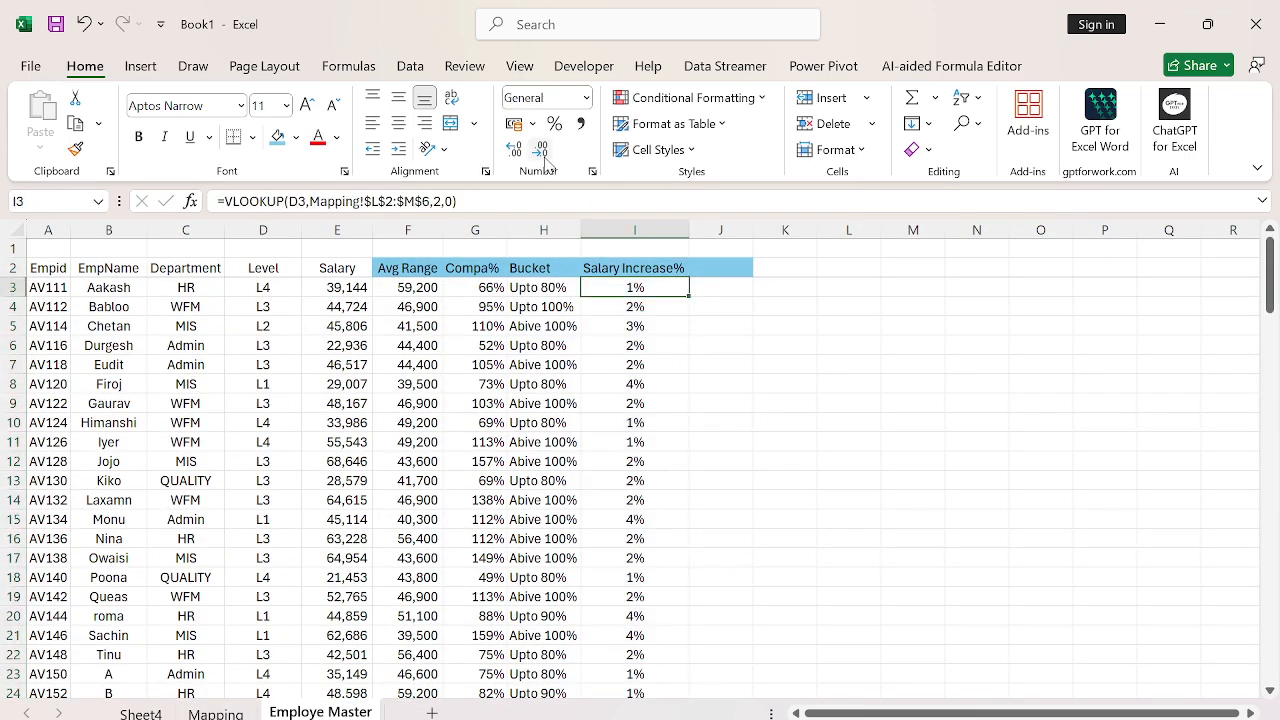
pyautogui.hotkey('ctrl', 'shift', 'Down')
pyautogui.click(515, 149)
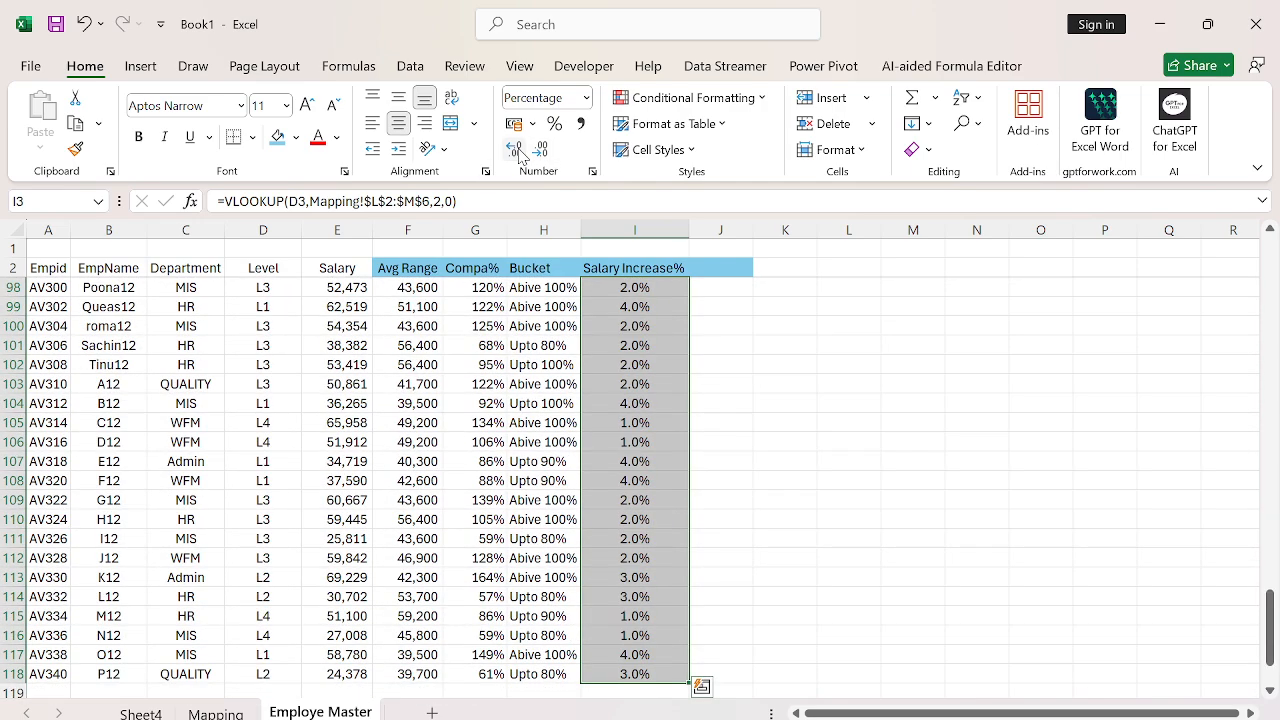
pyautogui.hotkey('ctrl', 'Up')
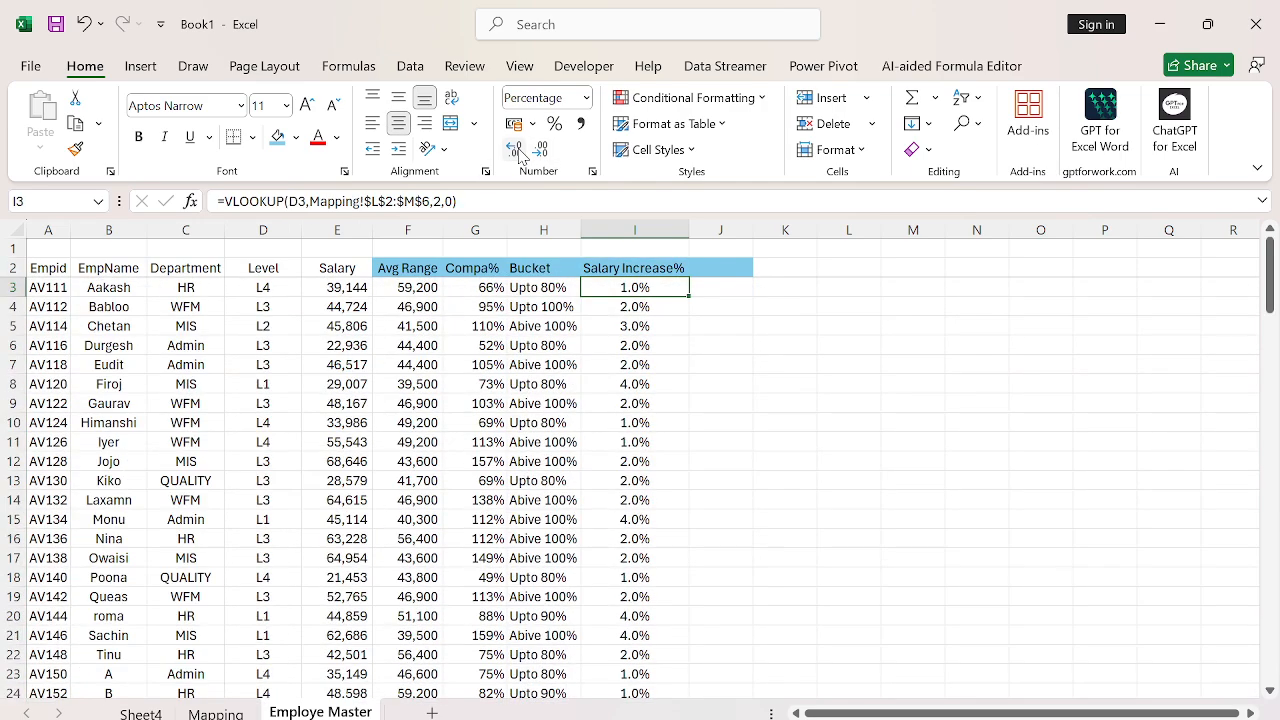
# - Enter the header Compa Adjustment in J2 and AutoFit the column width
pyautogui.press('Right')
pyautogui.press('Up')
pyautogui.write('Comp')
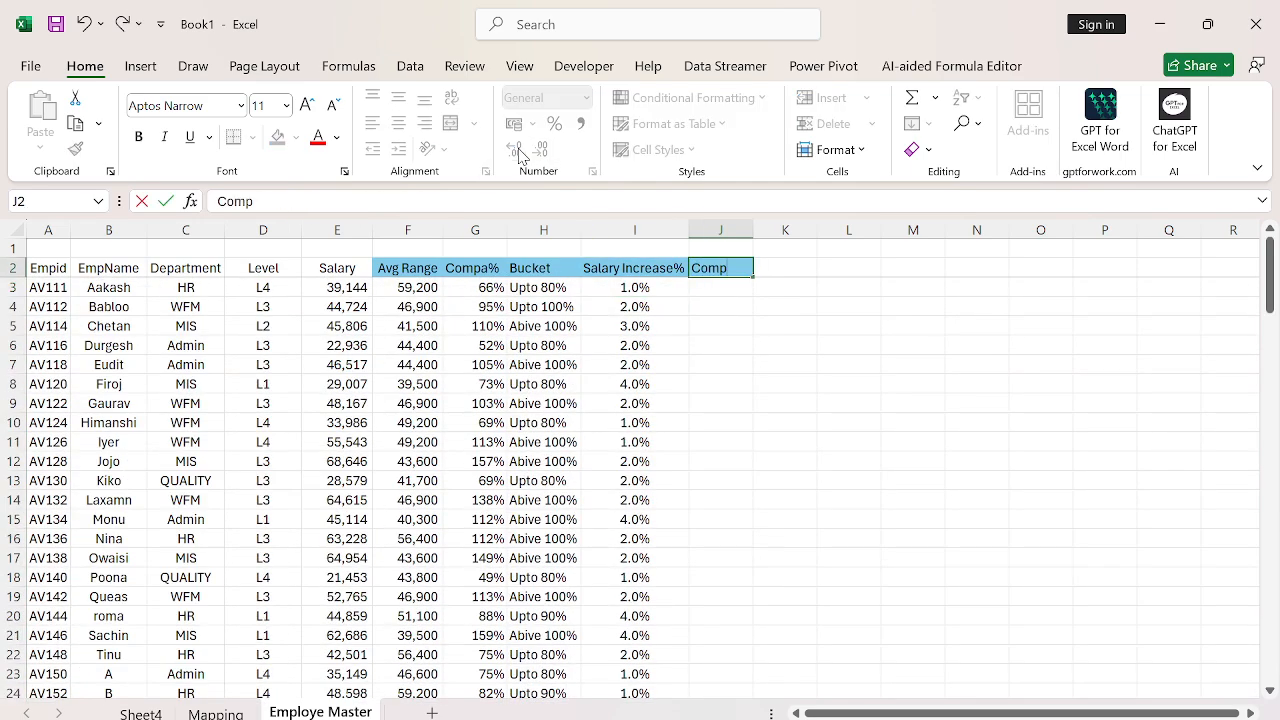
pyautogui.write('a Adjustment')
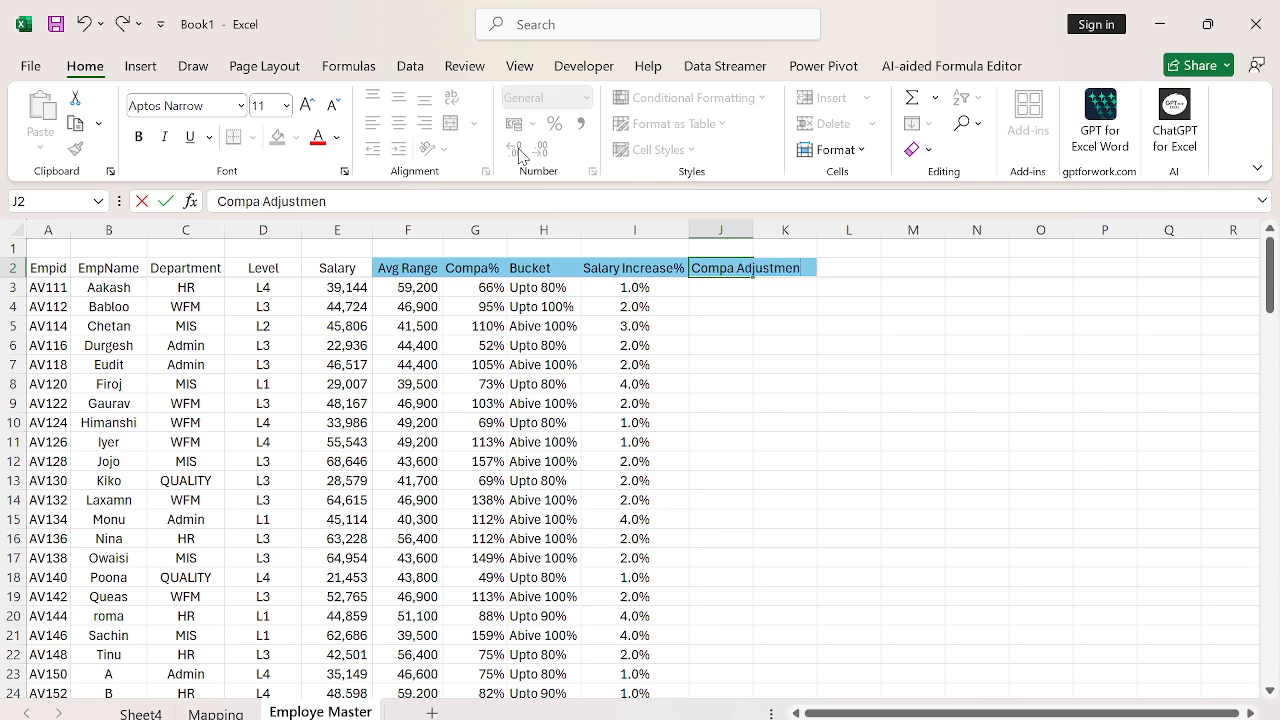
pyautogui.press('Return')
pyautogui.press('Up')
pyautogui.hotkey('alt', 'h')
pyautogui.press('o')
pyautogui.press('i')
# - Start a VLOOKUP formula in J3 with the employee's Bucket in H3 as the lookup value
pyautogui.press('Left')
pyautogui.press('Left')
pyautogui.press('Left')
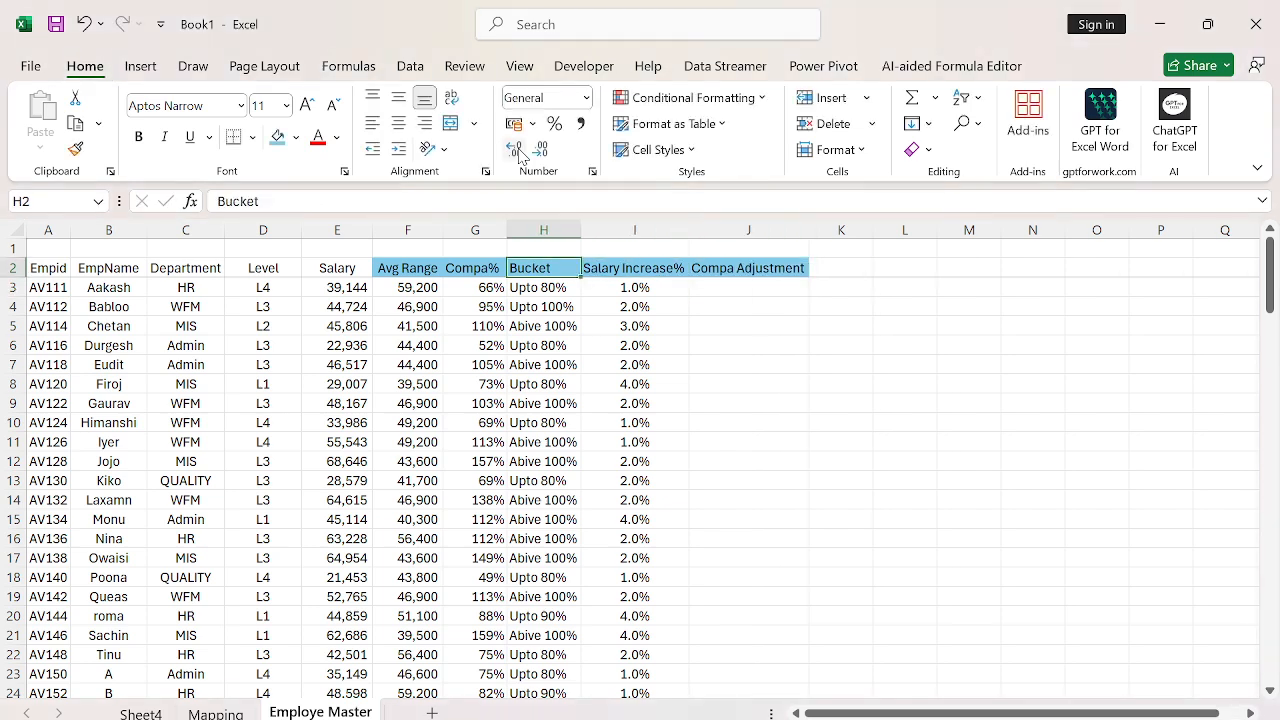
pyautogui.press('Right')
pyautogui.press('Right')
pyautogui.press('Right')
pyautogui.press('Down')
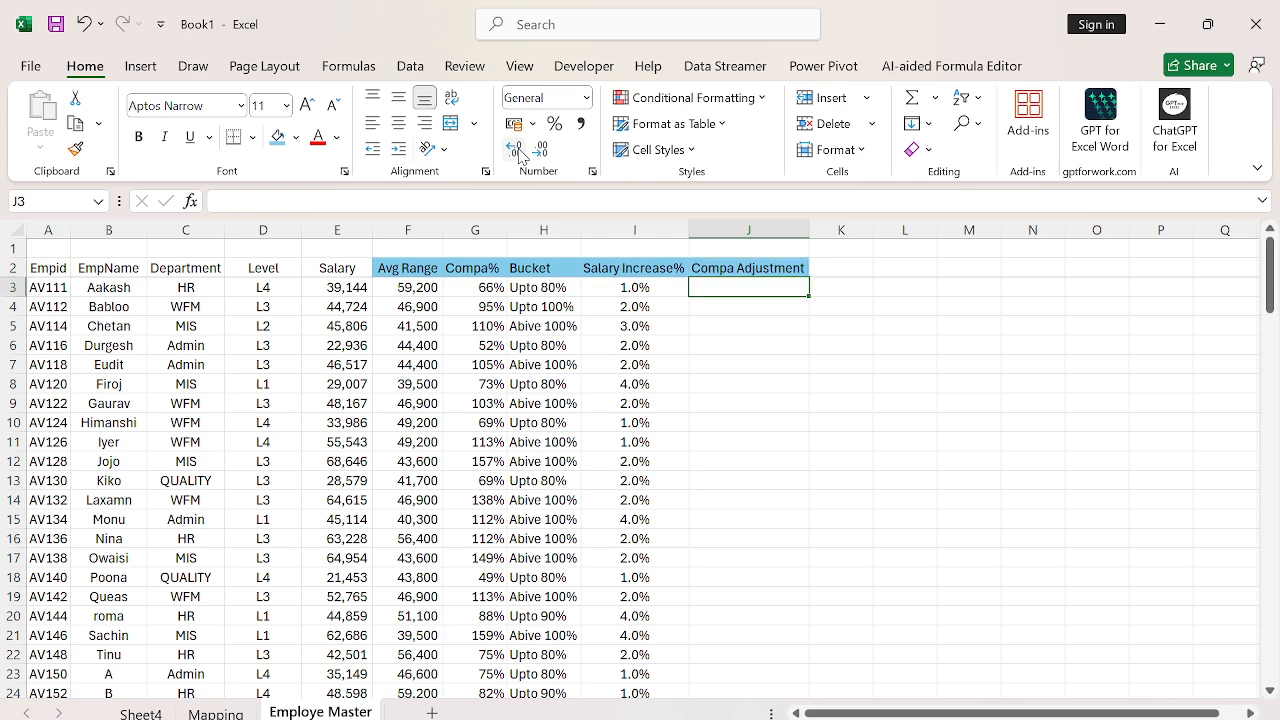
pyautogui.press('Up')
pyautogui.press('Left')
pyautogui.hotkey('ctrl', 'space')
pyautogui.press('Right')
pyautogui.press('Down')
pyautogui.write('=VLOOKUP(')
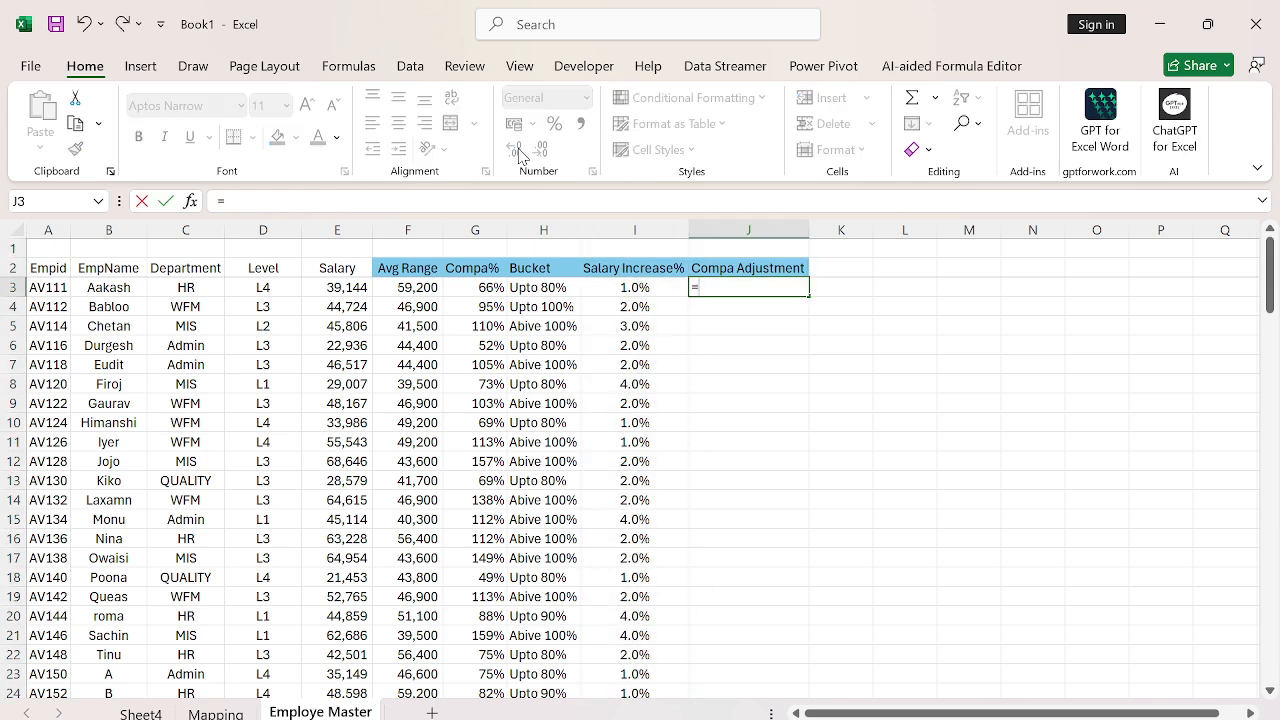
pyautogui.press('Left')
pyautogui.press('Left')
pyautogui.write(',')
# - Set the table array of the VLOOKUP in J3 to the absolute range $I$3:$J$6 on the Mapping sheet
pyautogui.hotkey('ctrl', 'pageup')
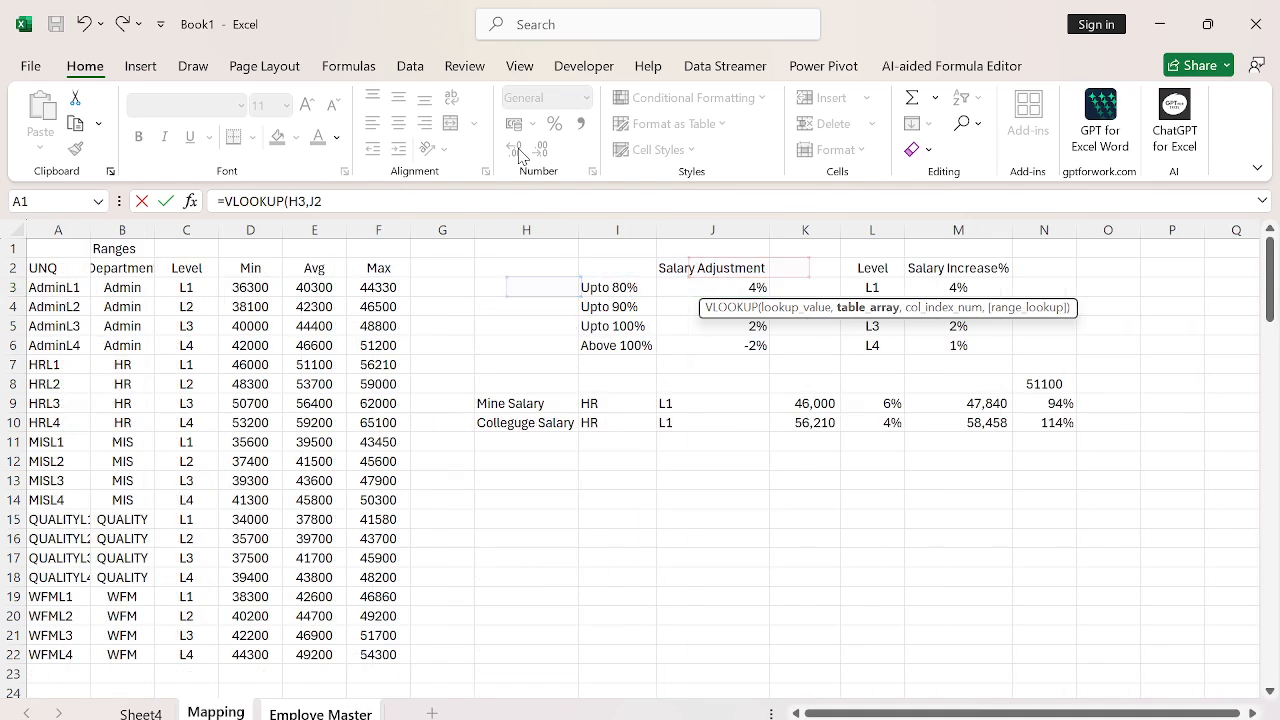
pyautogui.press('Down')
pyautogui.press('Right')
pyautogui.press('Right')
pyautogui.press('Right')
pyautogui.press('Down')
pyautogui.press('Down')
pyautogui.press('Right')
pyautogui.press('Right')
pyautogui.press('Right')
pyautogui.press('Right')
pyautogui.press('Up')
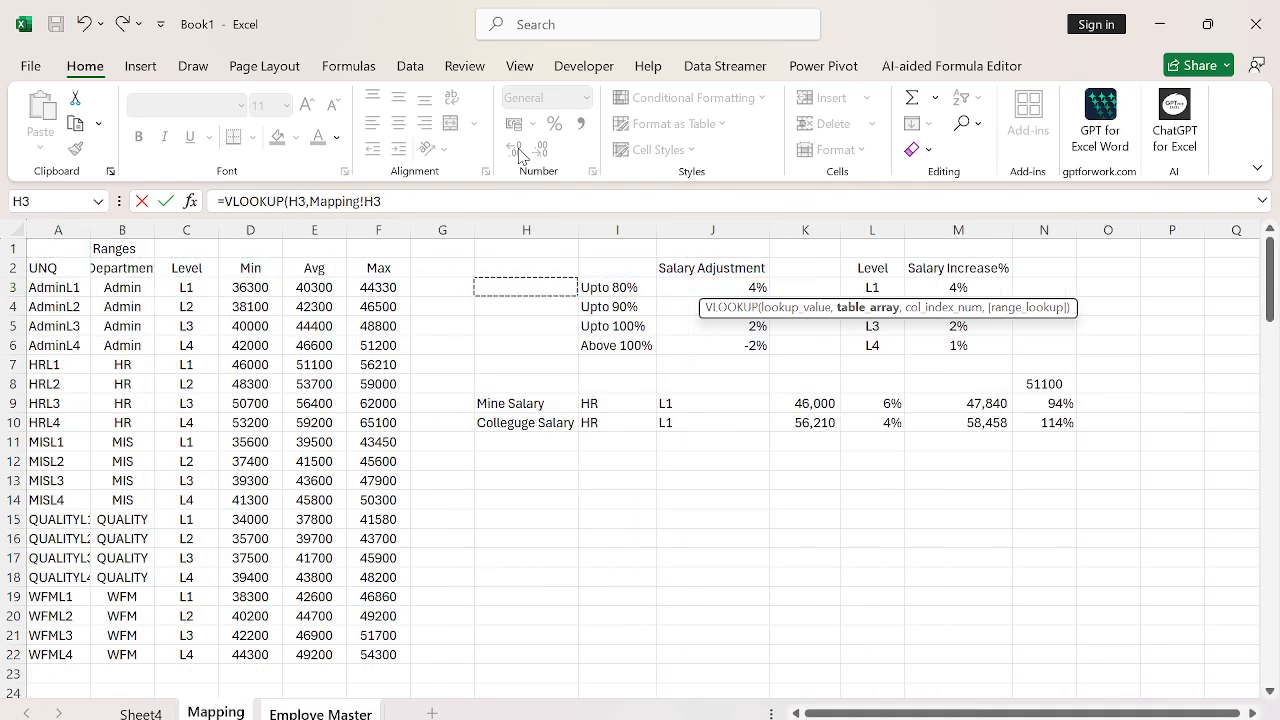
pyautogui.press('Right')
pyautogui.hotkey('shift', 'Right')
pyautogui.hotkey('shift', 'Down')
pyautogui.hotkey('shift', 'Down')
pyautogui.hotkey('shift', 'Down')
pyautogui.press('F4')
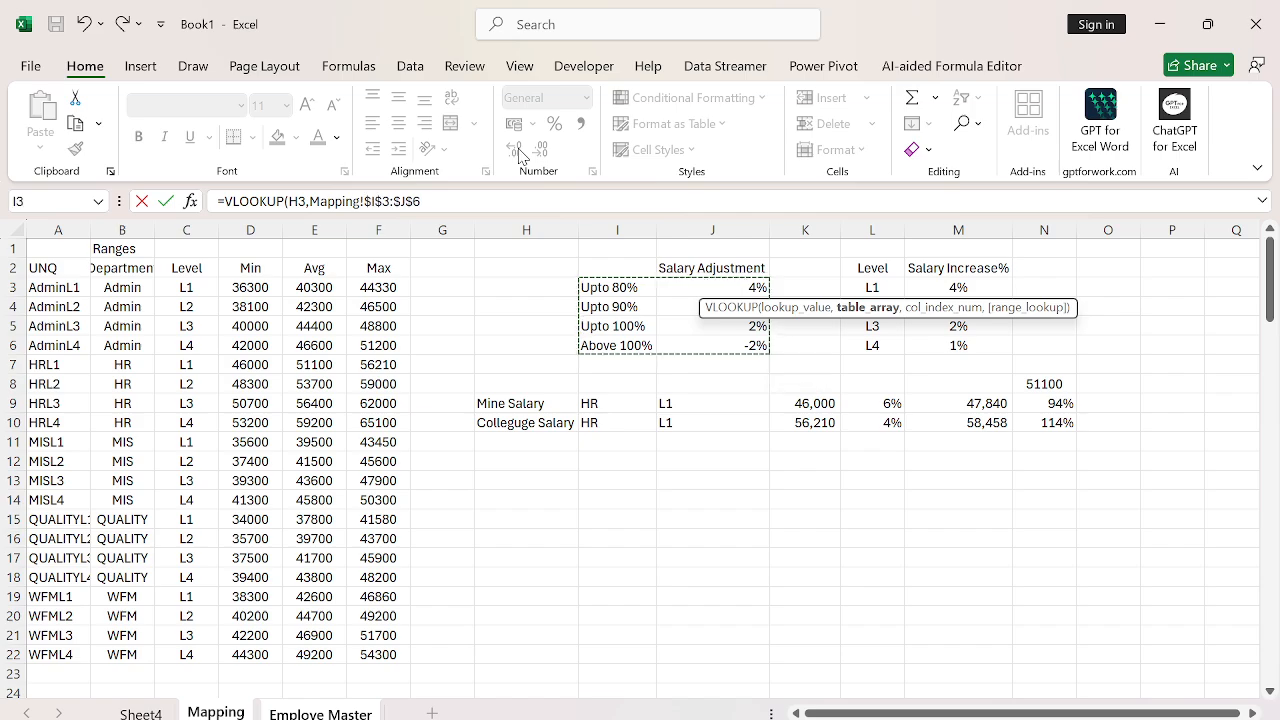
# - Finish the Compa Adjustment VLOOKUP with column index 2 and exact match 0, and fill it down to J118
pyautogui.write(',2,0')
pyautogui.hotkey('ctrl', 'Return')
pyautogui.hotkey('ctrl', 'shift', 'Down')
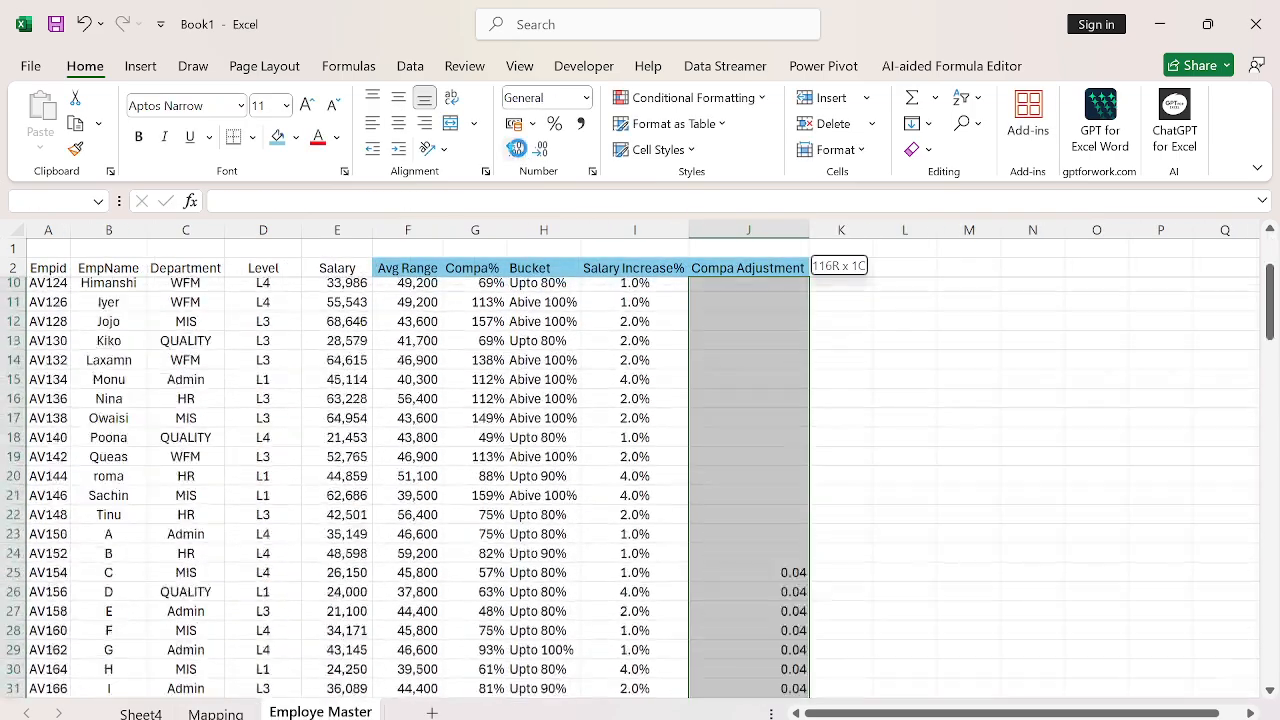
pyautogui.hotkey('ctrl', 'd')
# - Check the VLOOKUP formulas in the first rows of the Compa Adjustment column
pyautogui.press('Up')
pyautogui.press('Down')
pyautogui.press('F2')
pyautogui.press('Return')
pyautogui.press('F2')
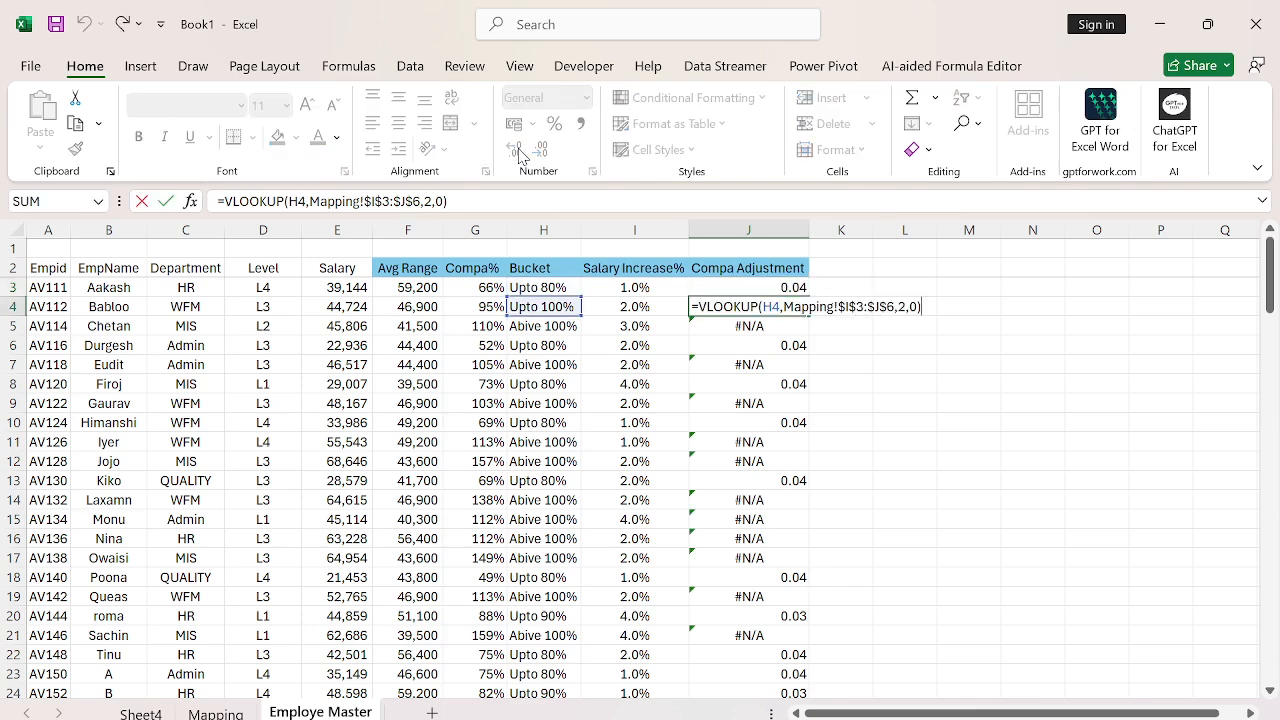
pyautogui.press('Return')
pyautogui.press('F2')
pyautogui.press('Return')
pyautogui.press('Up')
pyautogui.press('Up')
pyautogui.press('Up')
pyautogui.press('F2')
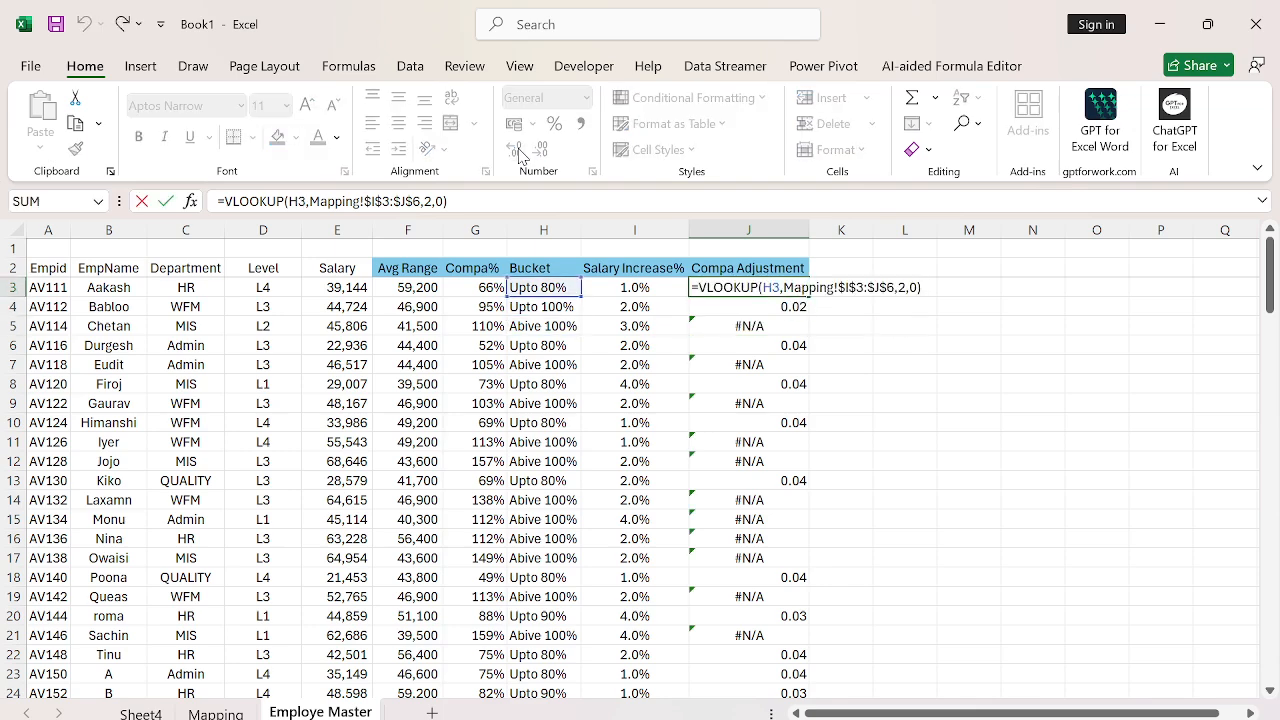
pyautogui.press('Escape')
# - Correct the last label in the Bucket formula in H3 to "Above 100%" and fill the formula down the column
pyautogui.press('Left')
pyautogui.press('Left')
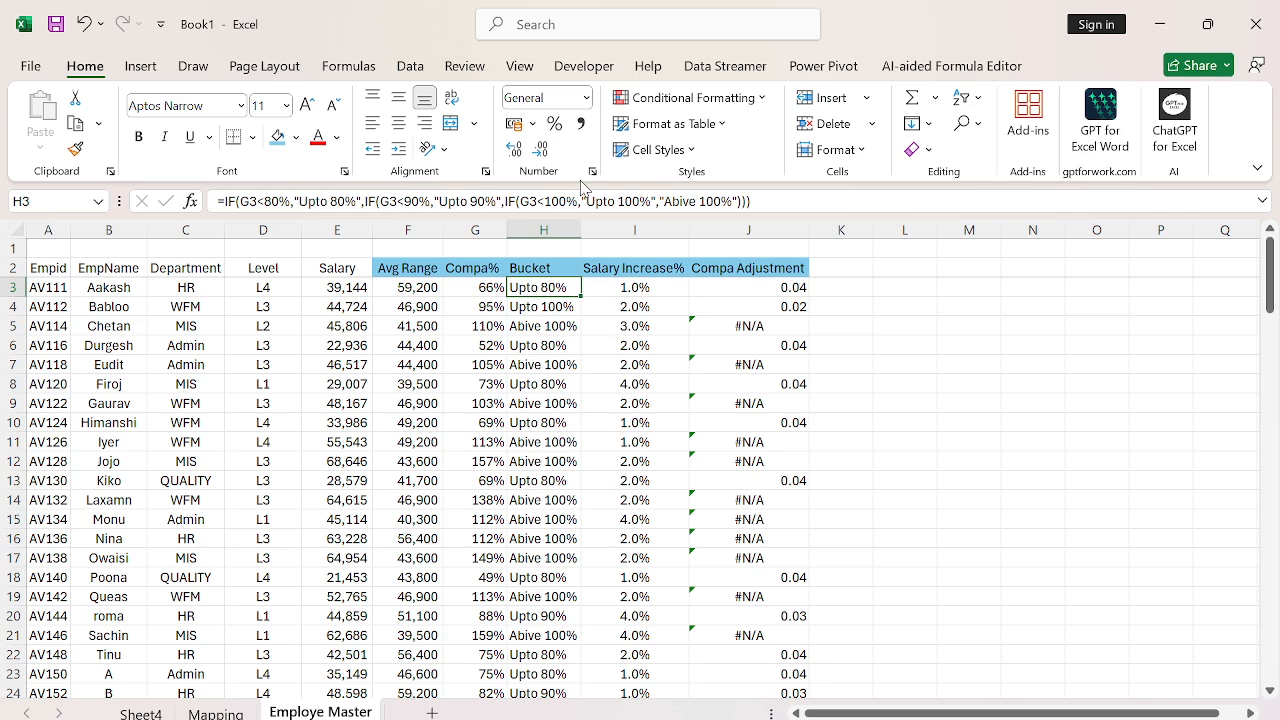
pyautogui.click(688, 201)
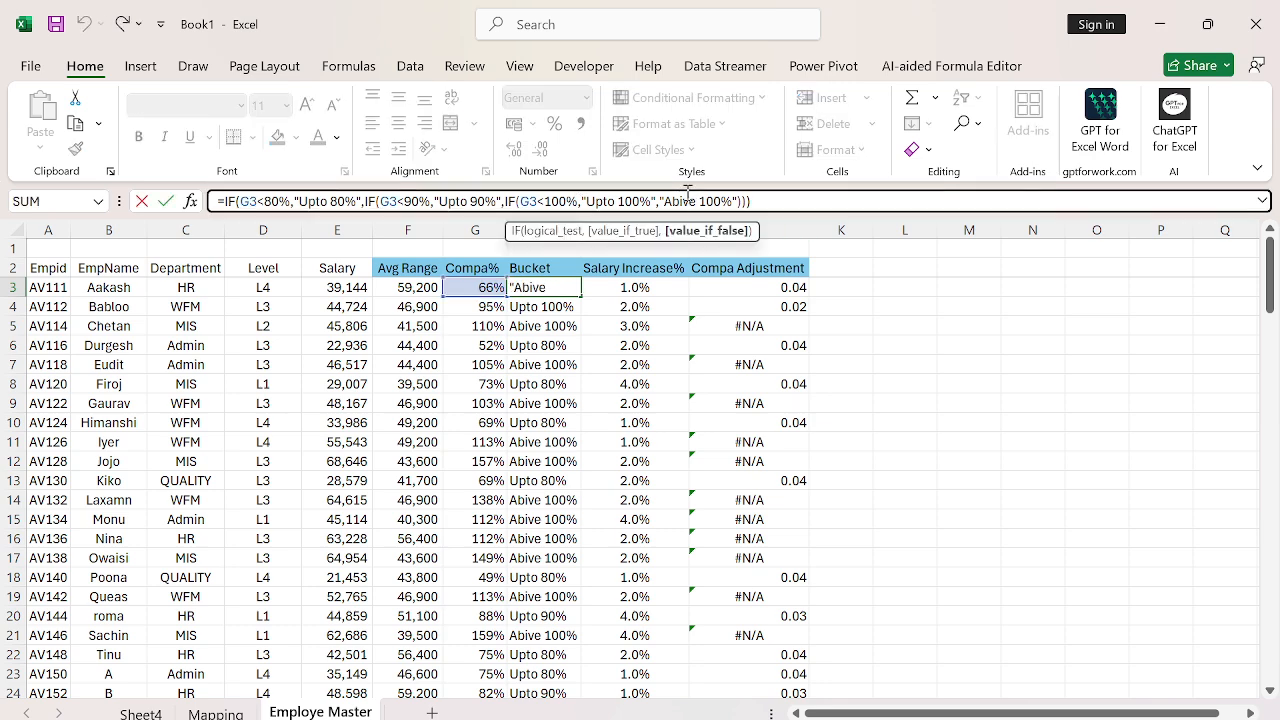
pyautogui.press('BackSpace')
pyautogui.write('o')
pyautogui.hotkey('ctrl', 'Return')
pyautogui.hotkey('ctrl', 'shift', 'Down')
pyautogui.hotkey('ctrl', 'd')
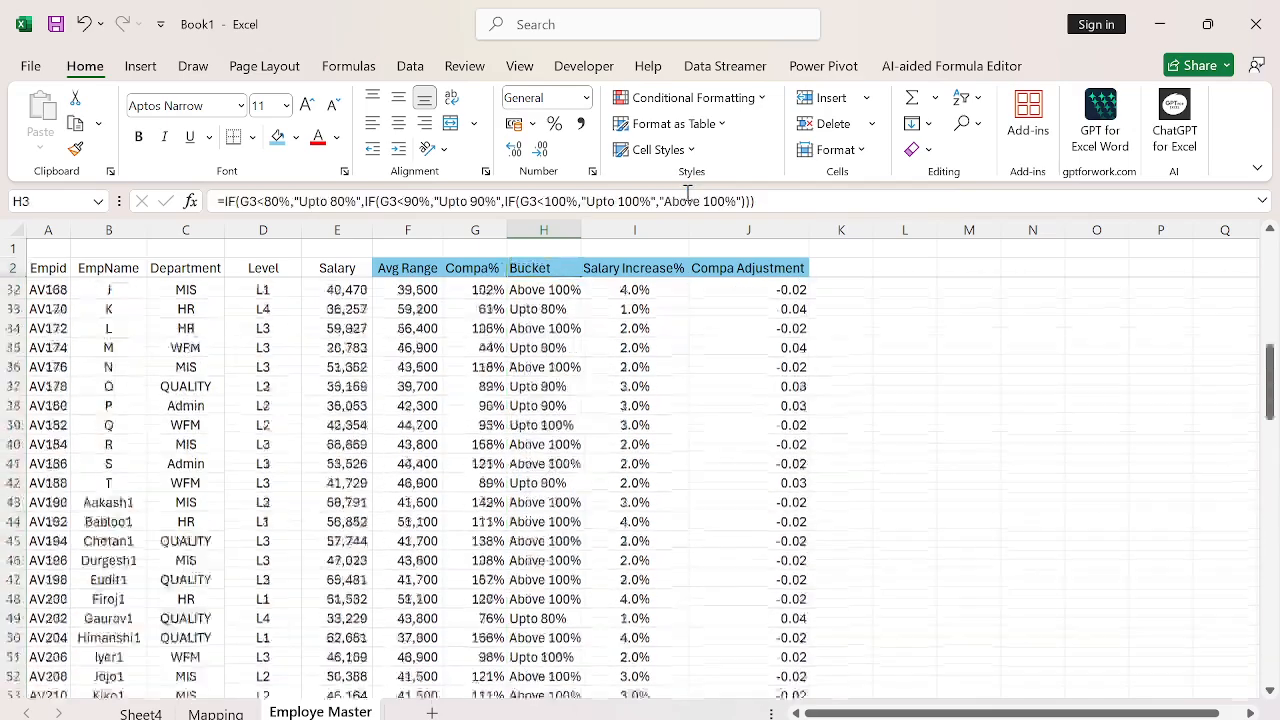
# - Format the Compa Adjustment values in J3:J118 as centred percentages with one decimal place
pyautogui.press('Right')
pyautogui.press('Right')
pyautogui.hotkey('ctrl', 'shift', 'Down')
pyautogui.hotkey('ctrl', 'shift', '5')
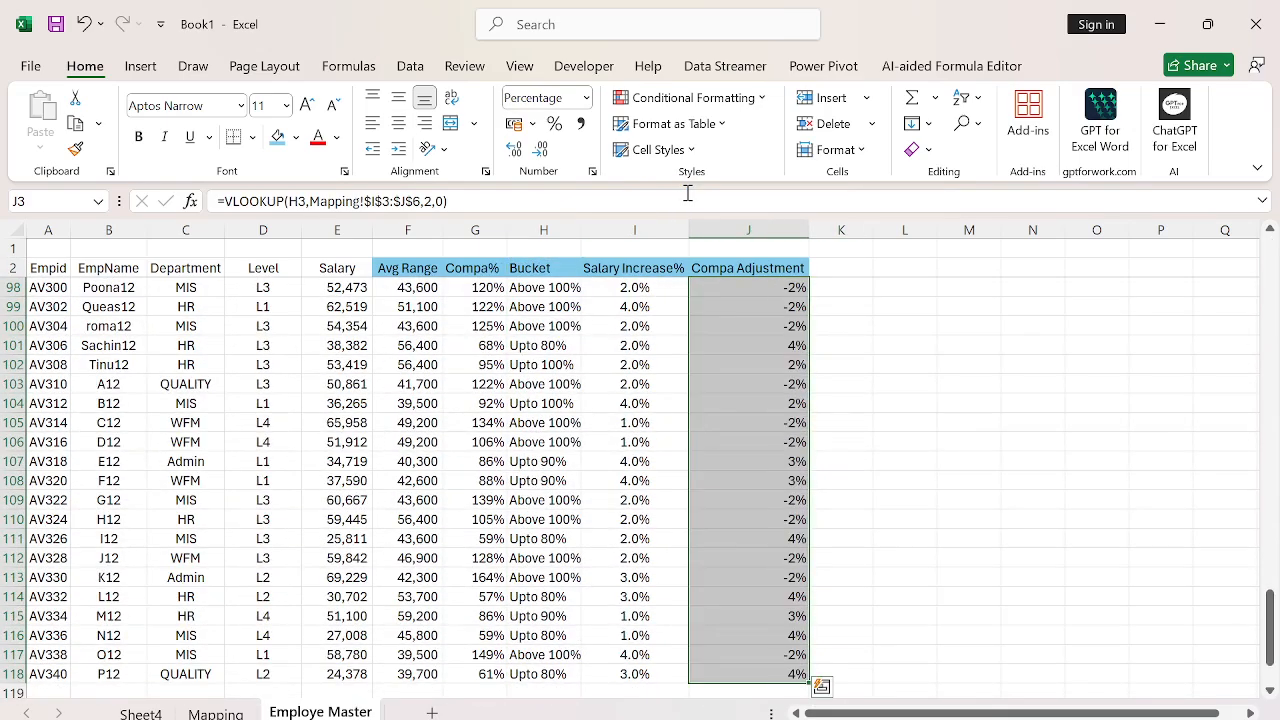
pyautogui.hotkey('alt', 'h')
pyautogui.press('0')
pyautogui.hotkey('ctrl', 'alt', 'v')
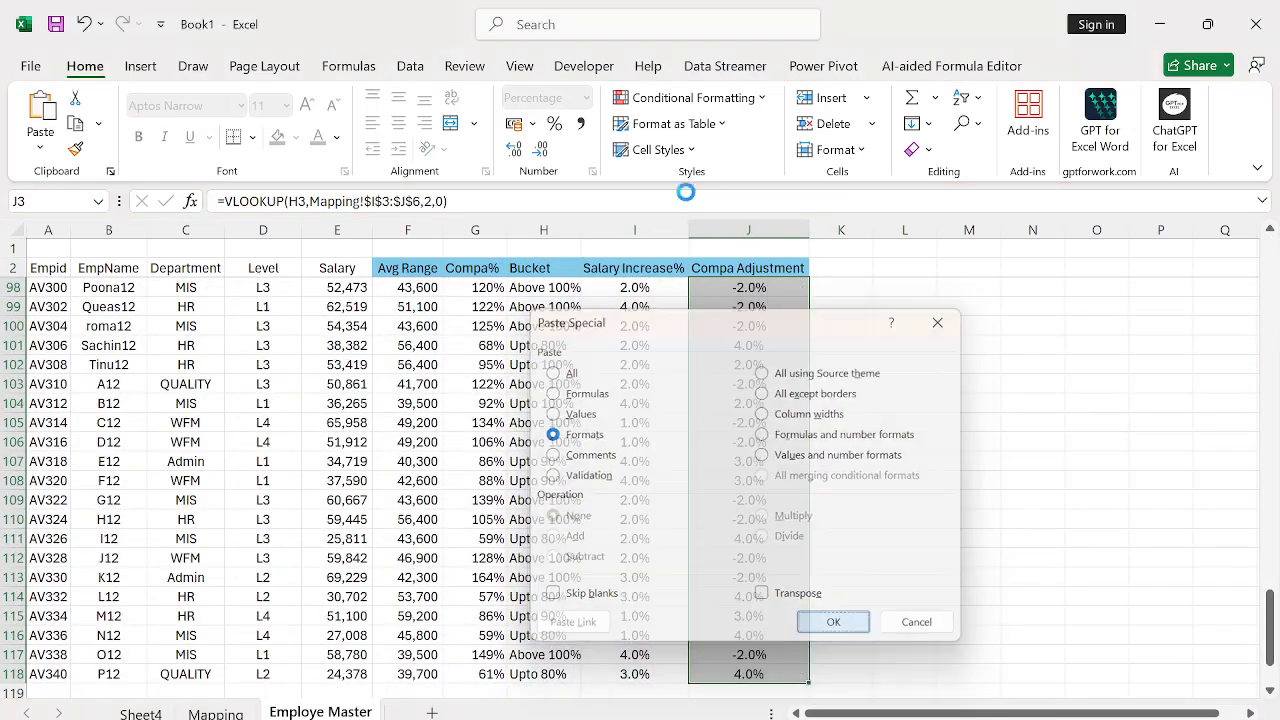
pyautogui.press('Escape')
pyautogui.press('Up')
pyautogui.press('Down')
pyautogui.hotkey('ctrl', 'shift', 'Down')
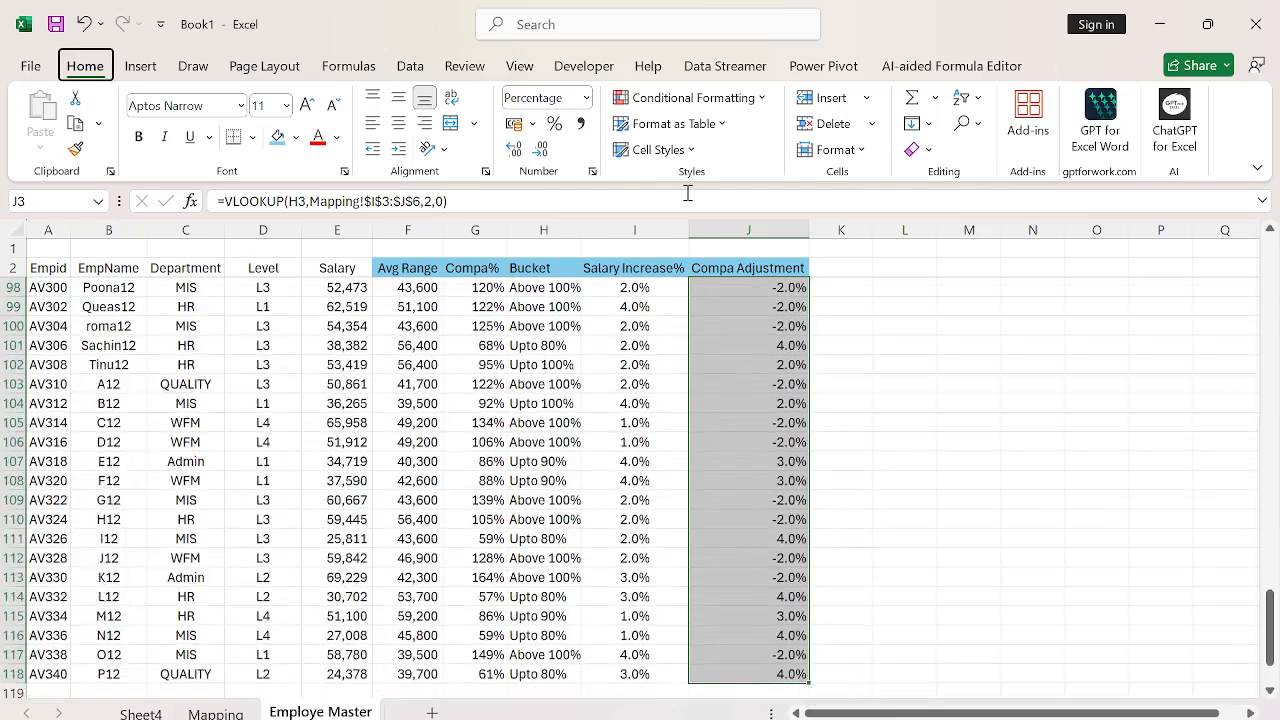
# - Enter the header Final Increase% in K2 and AutoFit the column width
pyautogui.hotkey('ctrl', 'Up')
pyautogui.press('Right')
pyautogui.write('i')
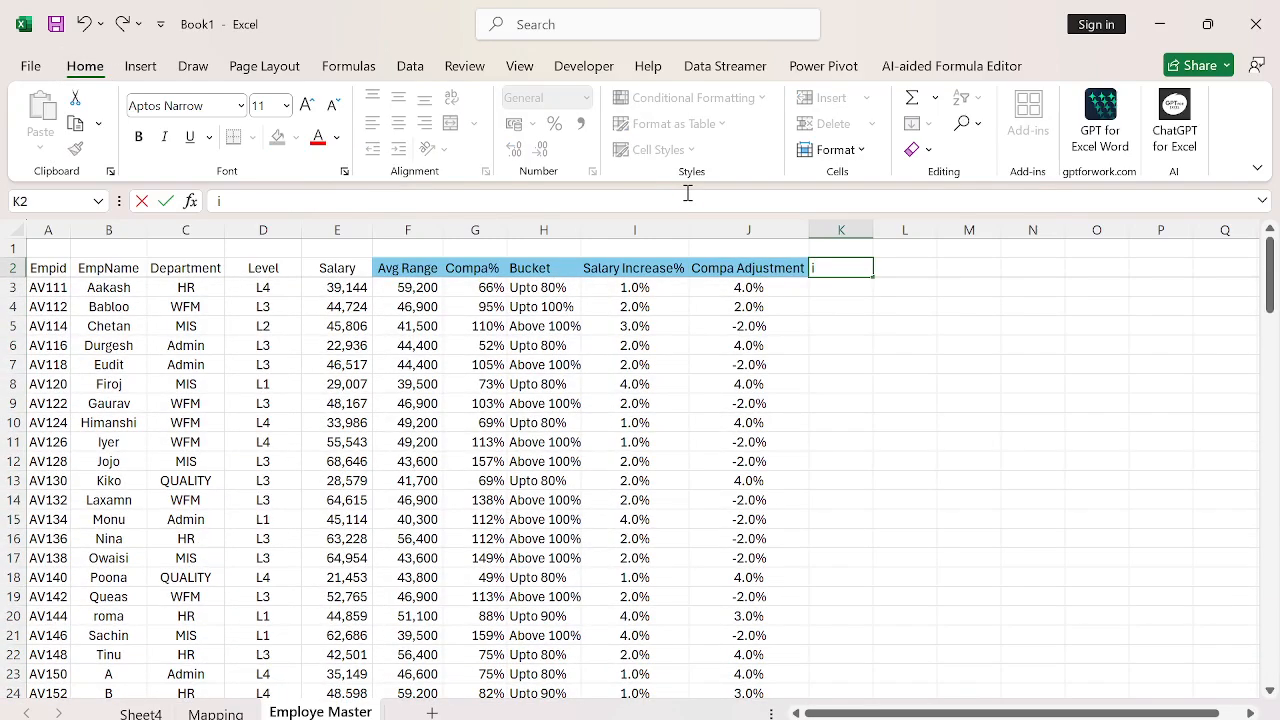
pyautogui.write('Final Increase%')
pyautogui.press('Return')
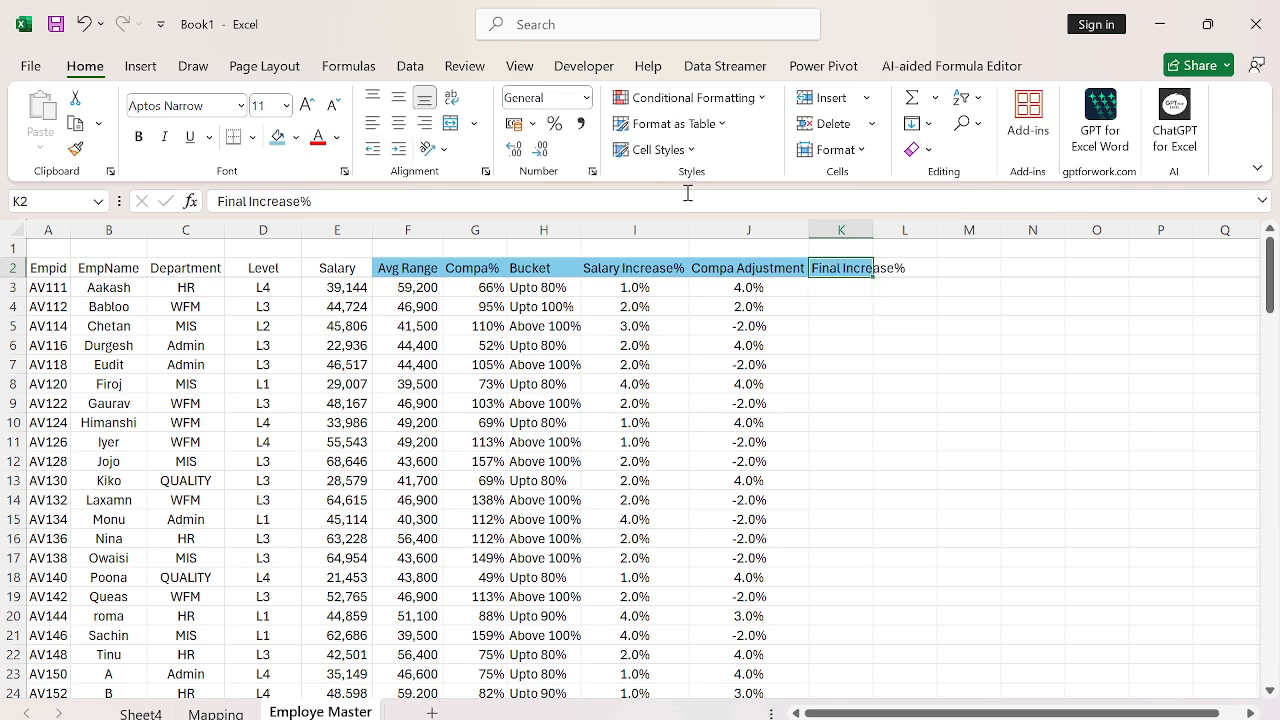
pyautogui.hotkey('alt', 'h')
pyautogui.press('o')
pyautogui.press('i')
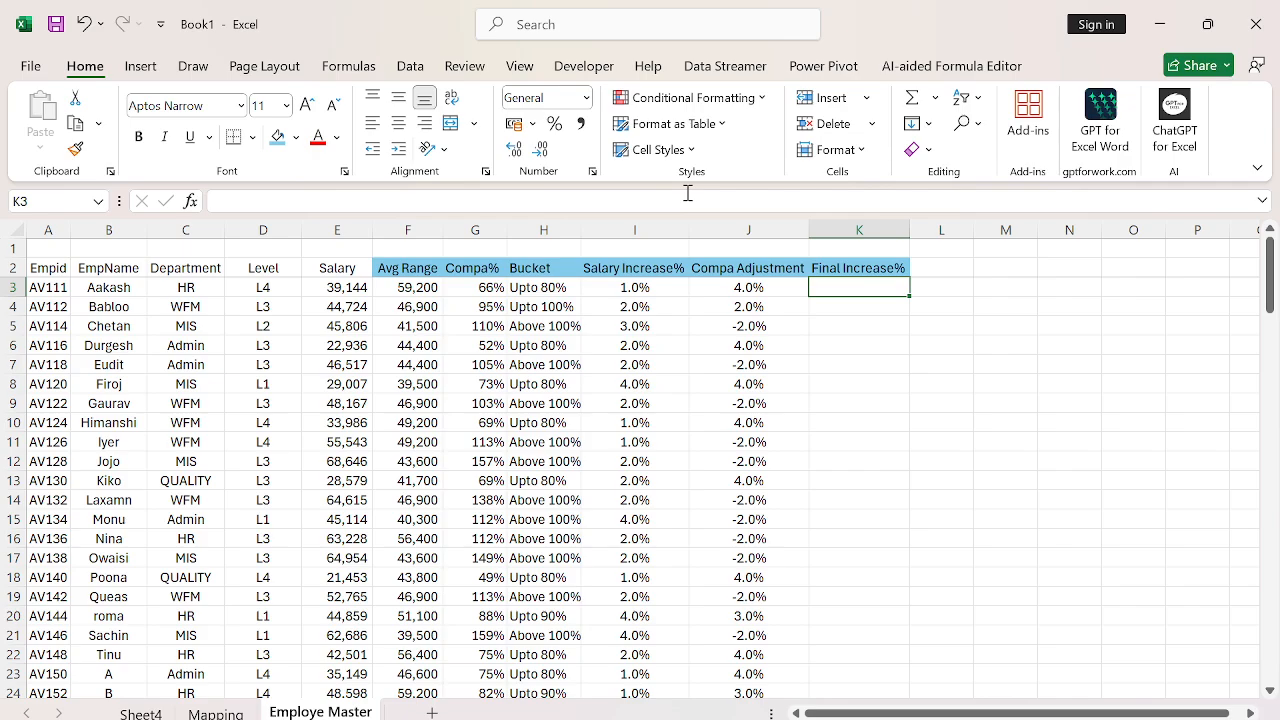
# - Add up Salary Increase% and Compa Adjustment in K3 with =SUM(I3:J3)
pyautogui.write('=sum')
pyautogui.press('Tab')
pyautogui.press('Left')
pyautogui.press('Left')
pyautogui.hotkey('shift', 'Right')
pyautogui.press('Return')
# - Copy the SUM formula from K3 down the Final Increase% column to K118
pyautogui.press('Left')
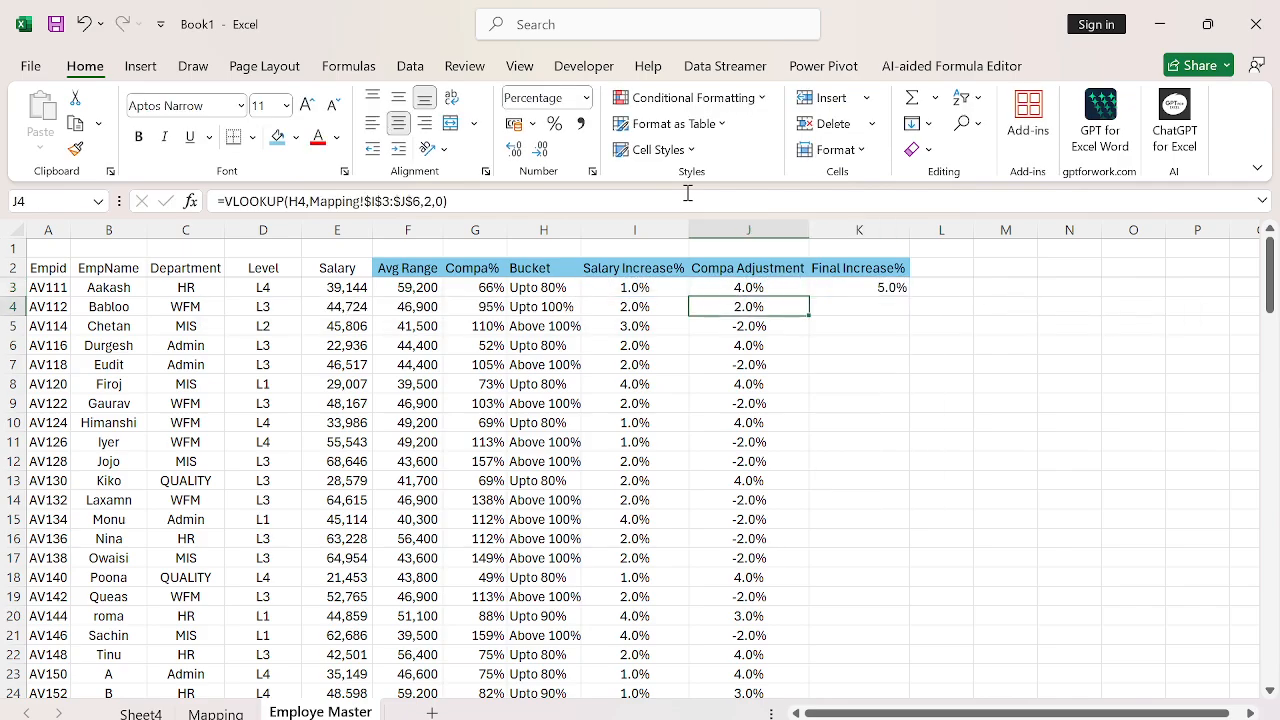
pyautogui.press('Up')
pyautogui.press('Right')
pyautogui.hotkey('ctrl', 'c')
pyautogui.press('Left')
pyautogui.hotkey('ctrl', 'Down')
pyautogui.press('Right')
pyautogui.hotkey('ctrl', 'shift', 'Up')
pyautogui.hotkey('ctrl', 'v')
pyautogui.hotkey('ctrl', 'shift', 'Down')
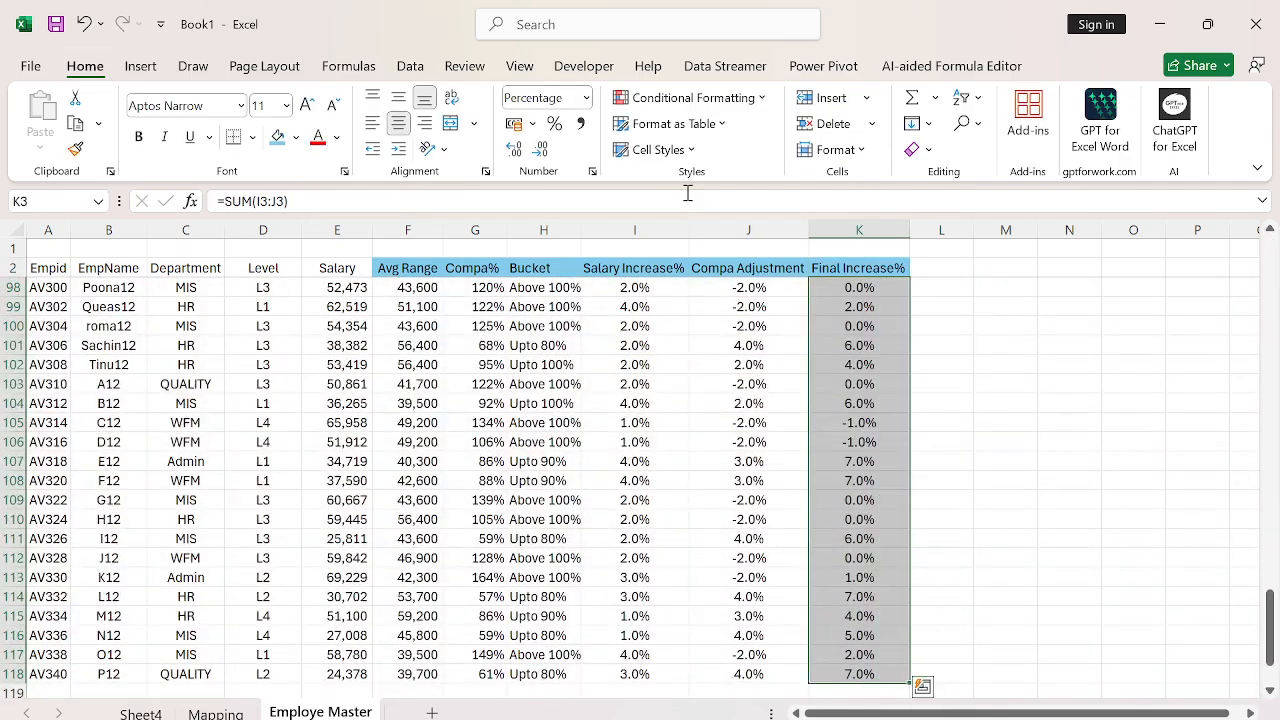
# - Set the font colour of the Final Increase% values in K3:K118 to a medium blue theme colour
pyautogui.hotkey('ctrl', 'shift', 'Up')
pyautogui.hotkey('ctrl', 'shift', 'Down')
pyautogui.click(337, 137)
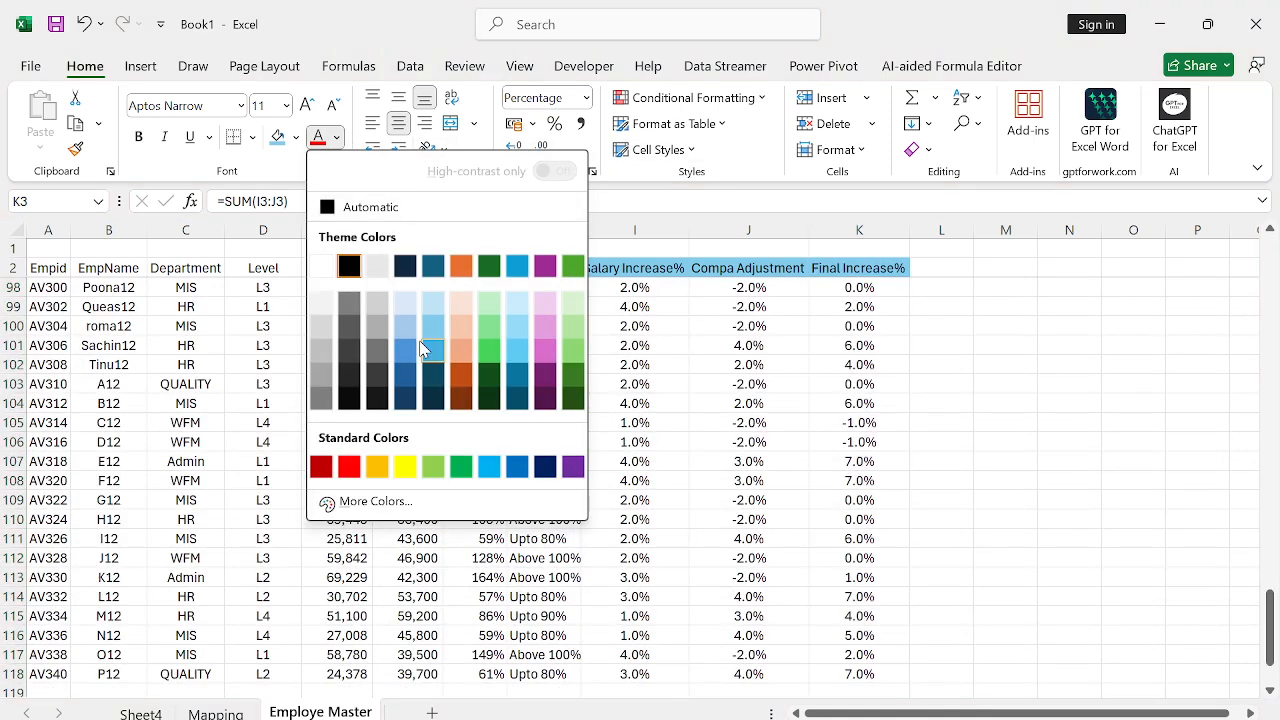
pyautogui.click(410, 350)
pyautogui.hotkey('ctrl', 'q')
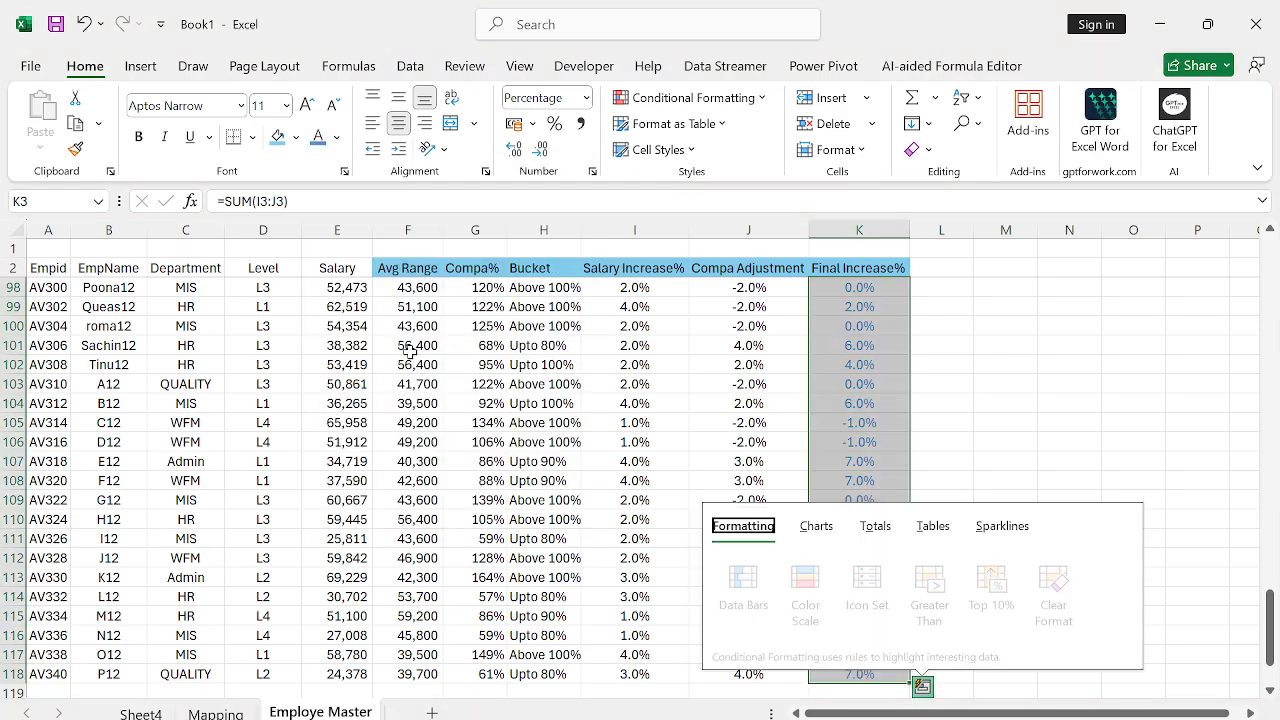
pyautogui.press('Escape')
# - Examine the Final Increase% results in the first rows, especially the complete employee record in row 7
pyautogui.hotkey('ctrl', 'Up')
pyautogui.press('Down')
pyautogui.press('Down')
pyautogui.press('Down')
pyautogui.press('Down')
pyautogui.press('Down')
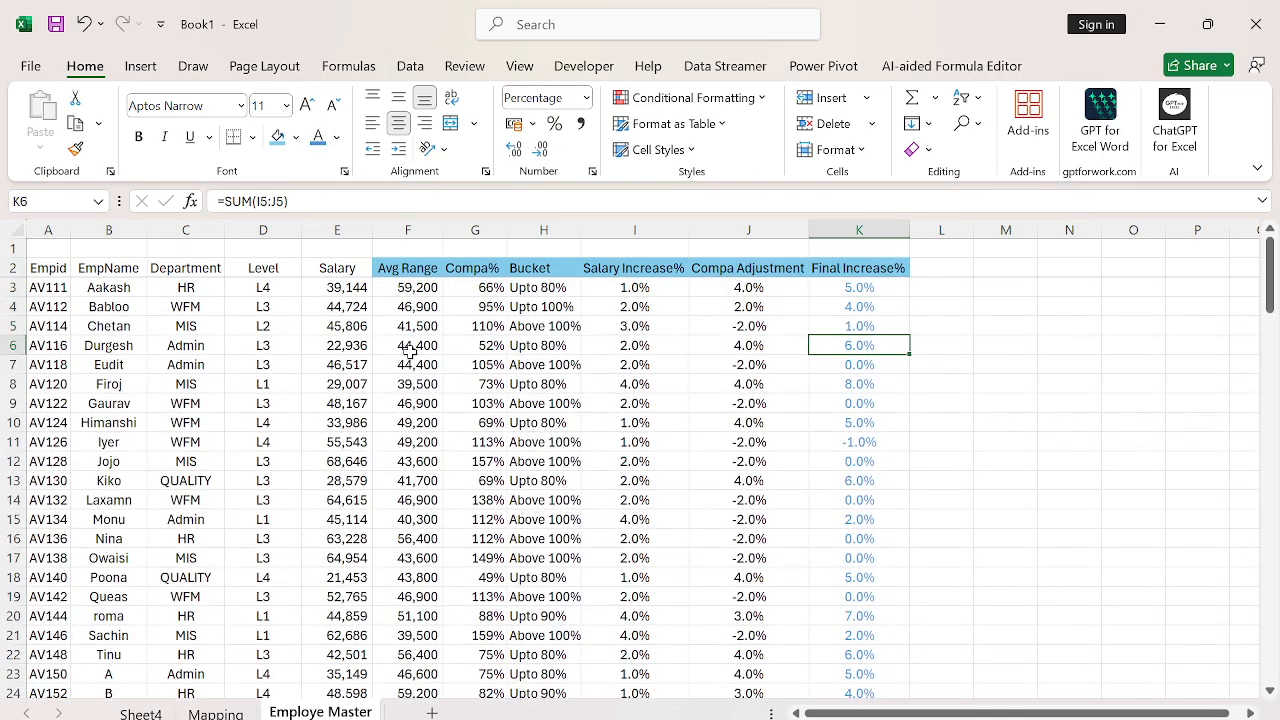
pyautogui.hotkey('shift', 'Home')
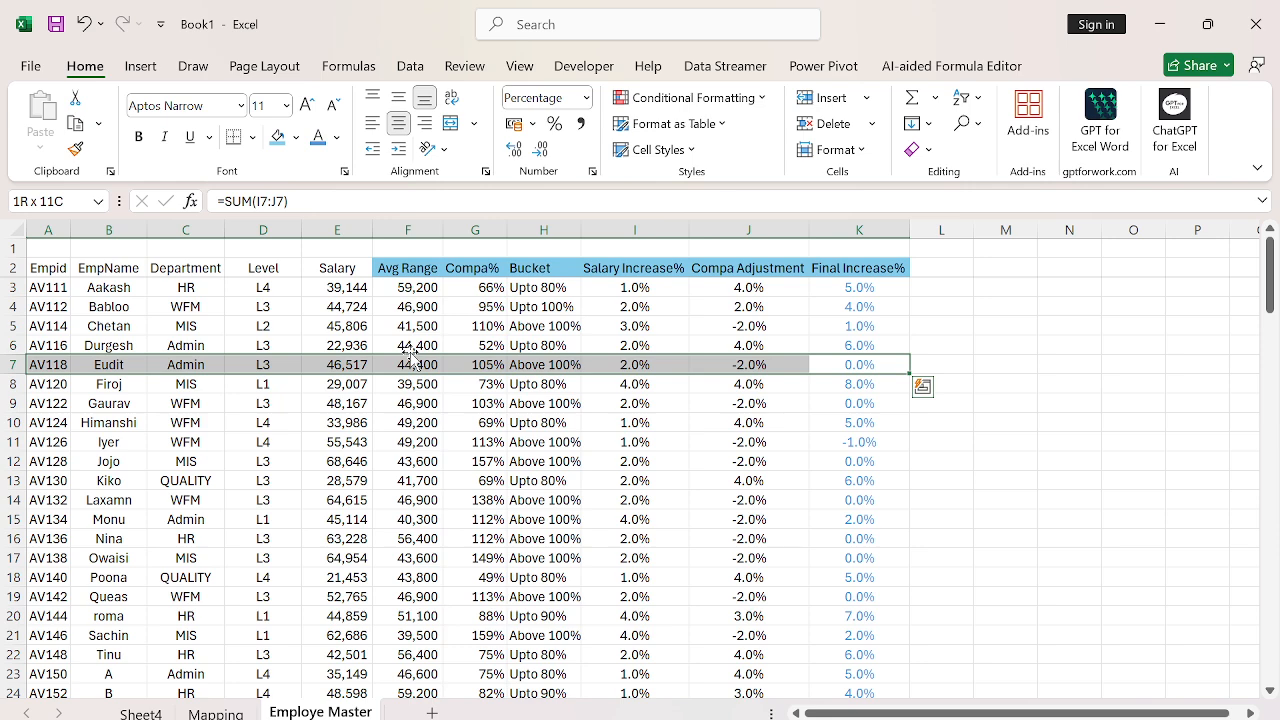
pyautogui.press('Home')
pyautogui.press('Right')
pyautogui.press('Right')
pyautogui.press('Left')
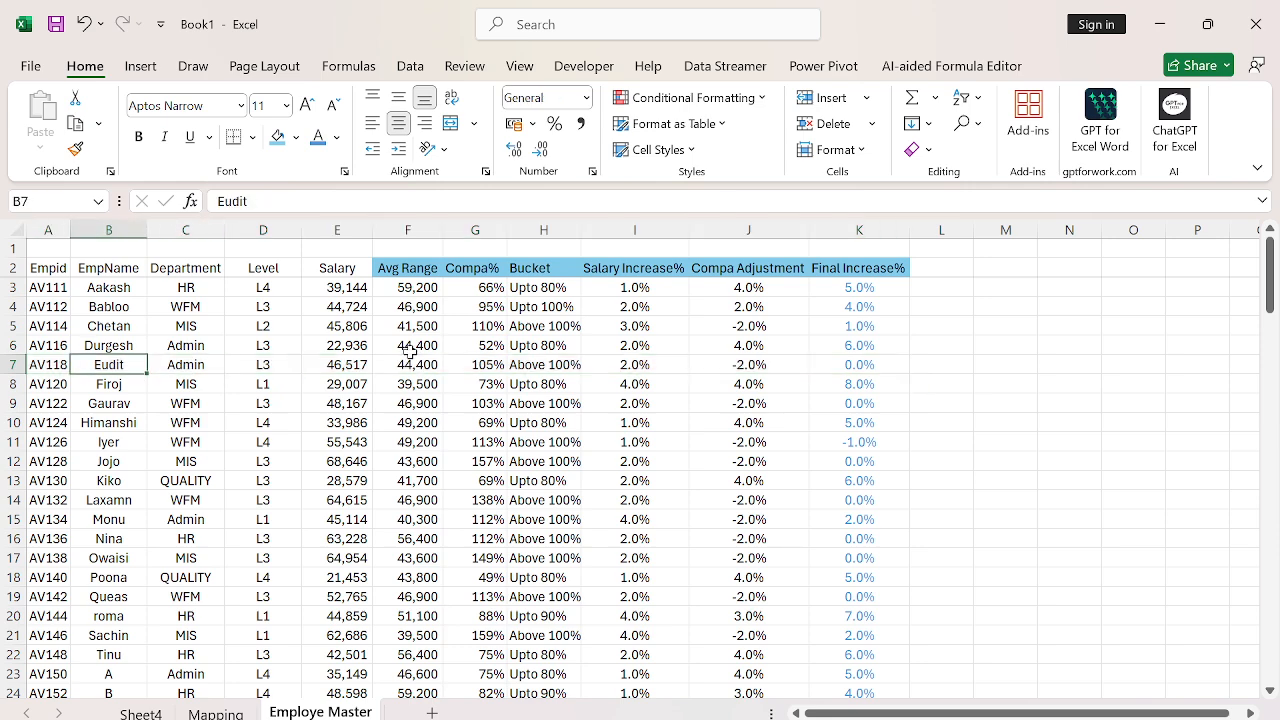
# - Compare the two Admin L3 employees in rows 6 and 7 by level, salary, average range and final increase
pyautogui.press('Right')
pyautogui.press('Right')
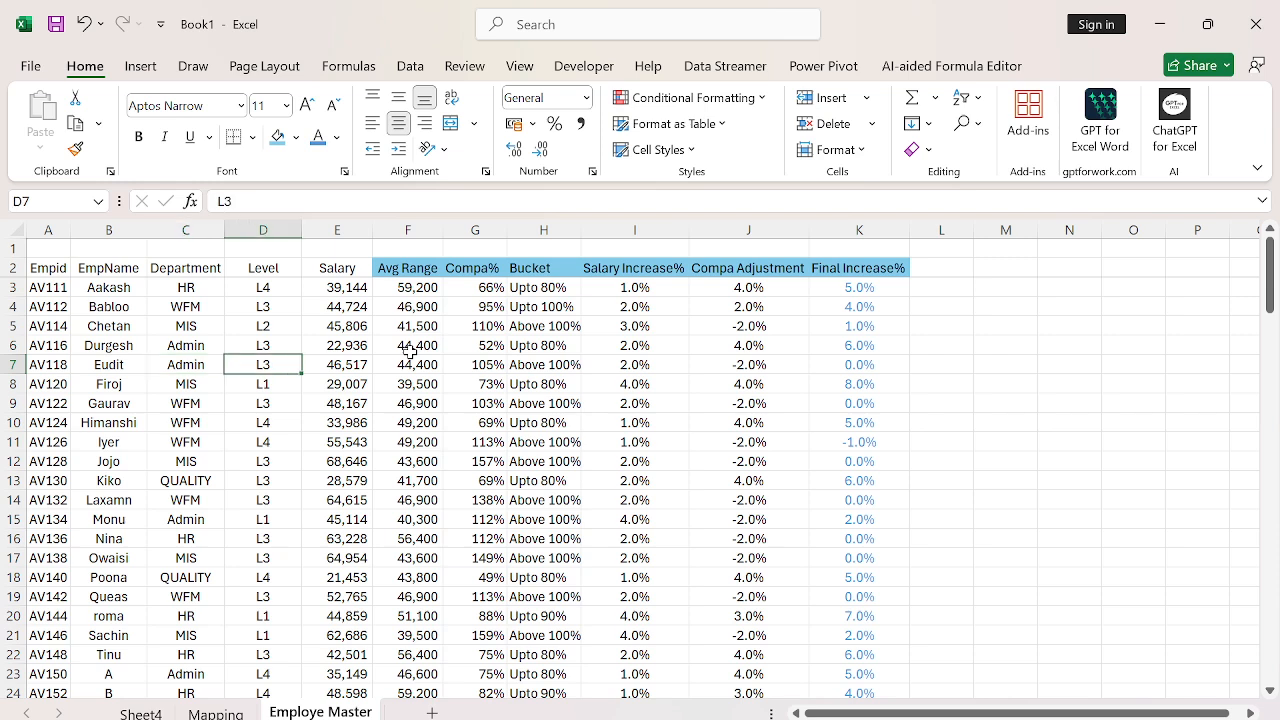
pyautogui.hotkey('shift', 'Left')
pyautogui.hotkey('shift', 'Up')
pyautogui.press('Up')
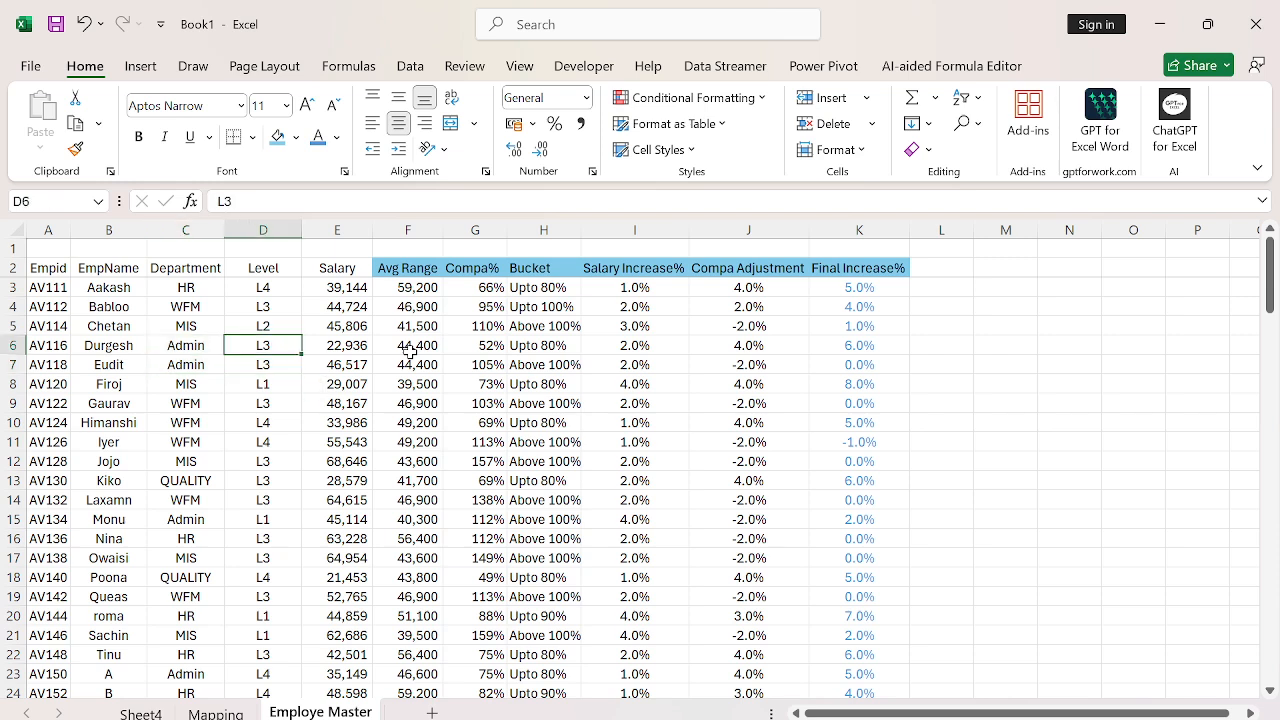
pyautogui.hotkey('shift', 'Down')
pyautogui.hotkey('shift', 'Right')
pyautogui.press('Right')
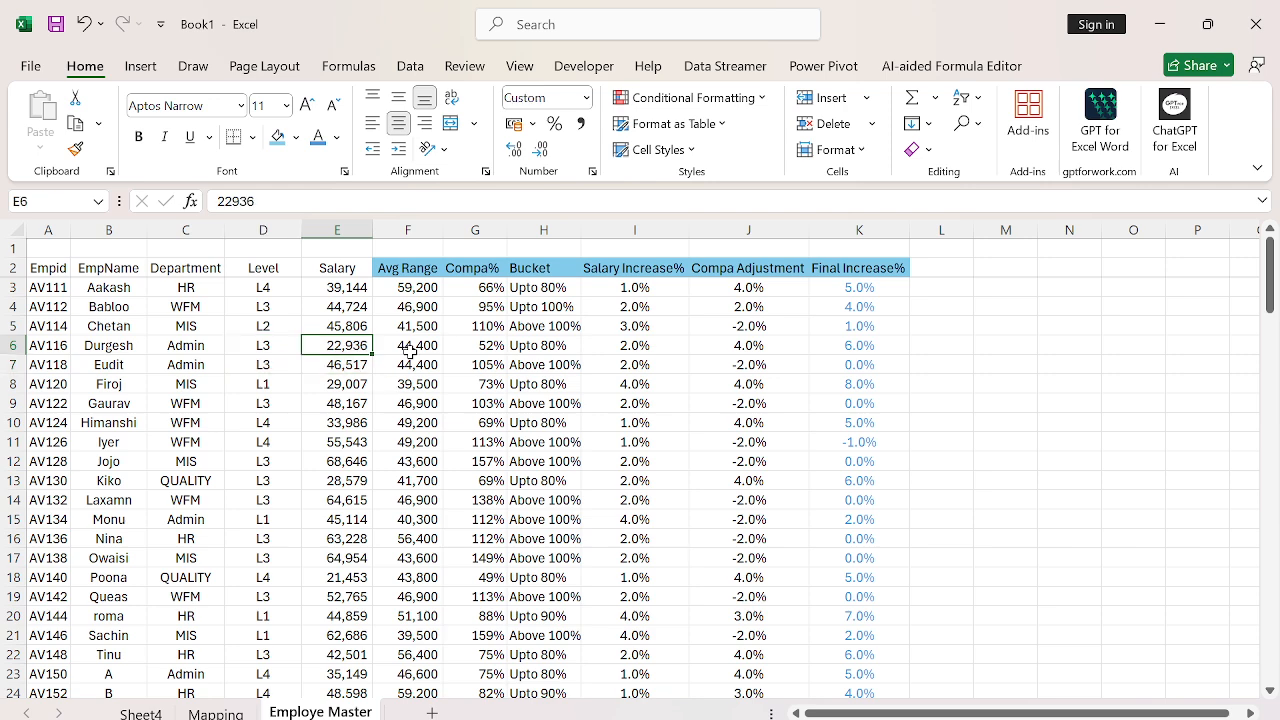
pyautogui.press('Left')
pyautogui.hotkey('shift', 'space')
pyautogui.press('Right')
pyautogui.press('Down')
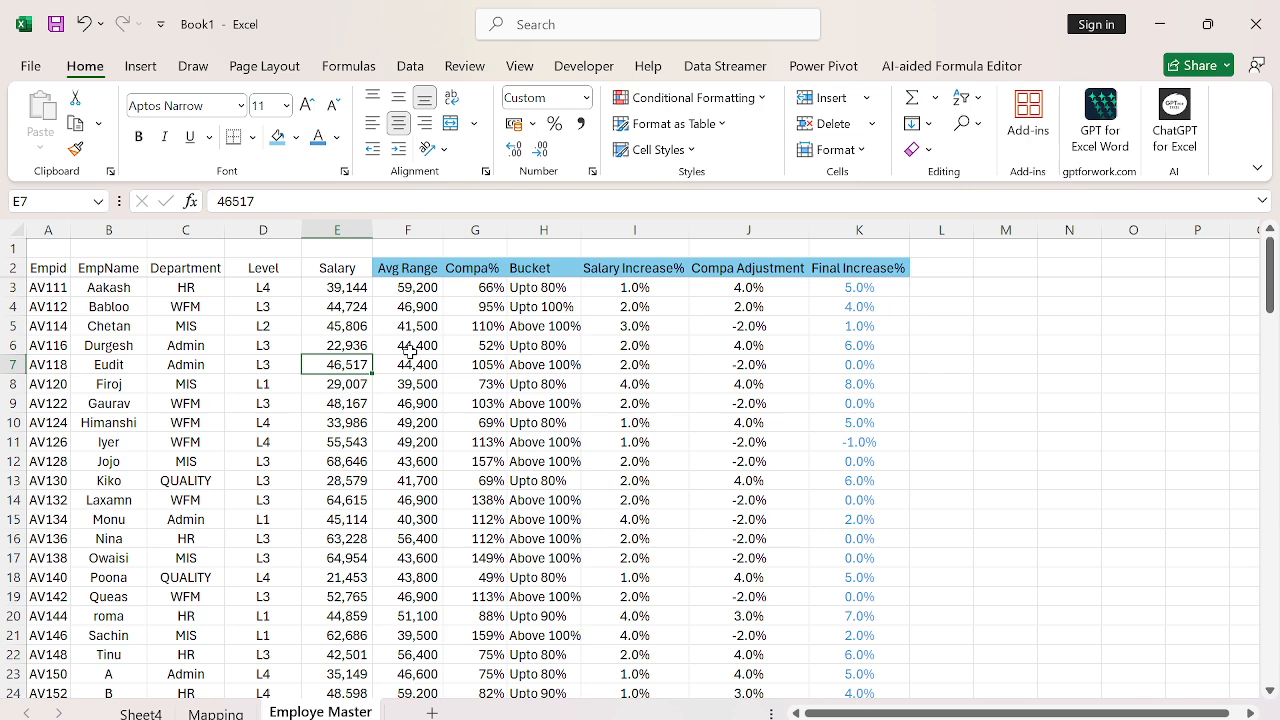
pyautogui.hotkey('shift', 'Up')
pyautogui.press('Right')
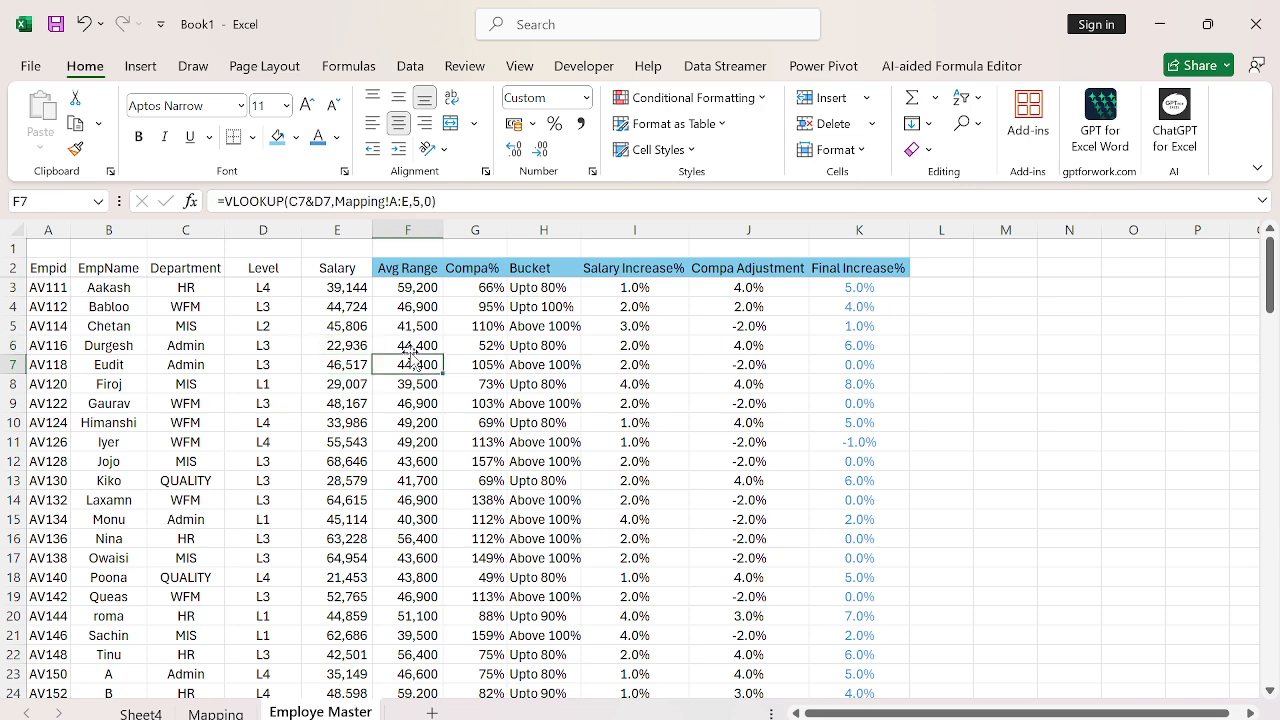
pyautogui.hotkey('ctrl', 'Right')
pyautogui.hotkey('shift', 'space')
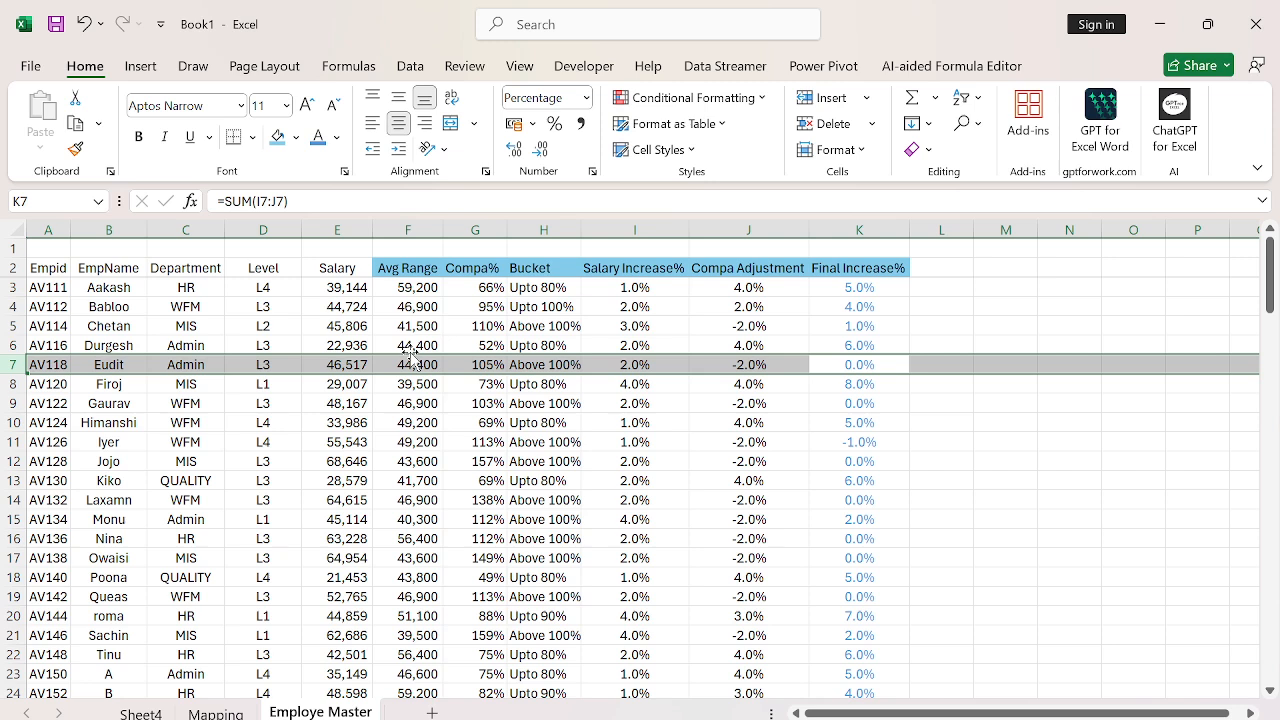
pyautogui.press('Up')
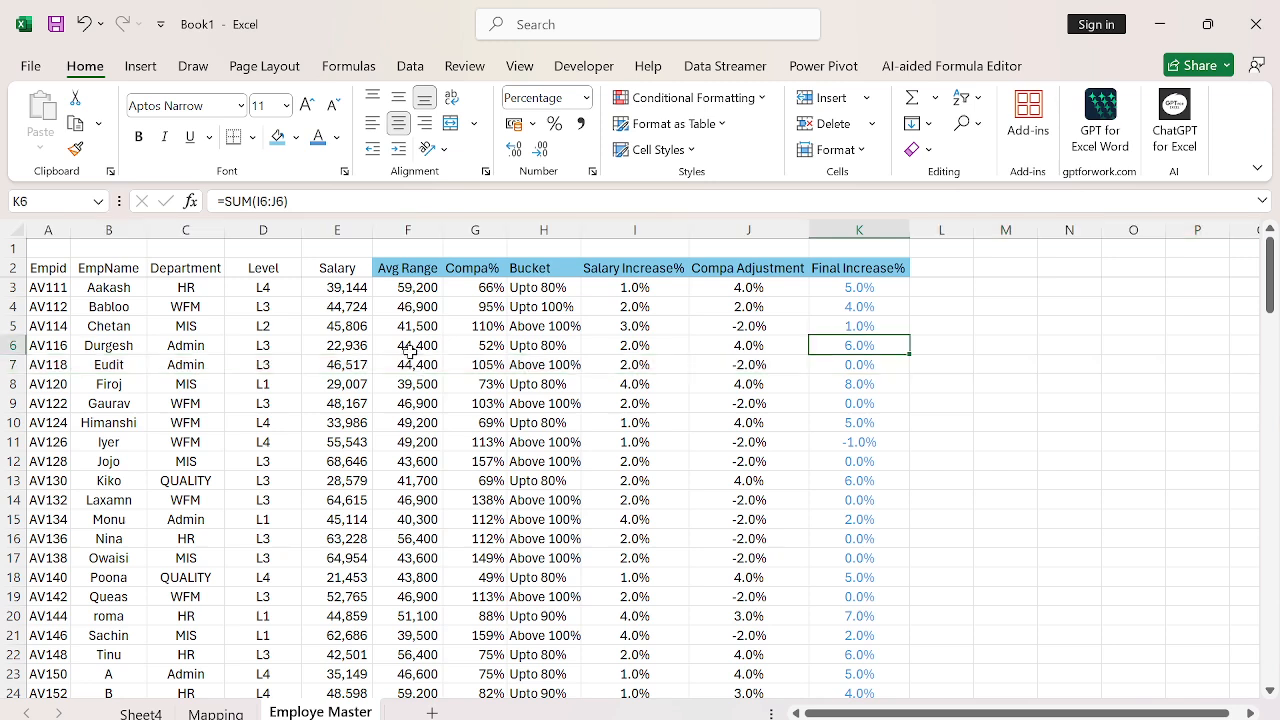
pyautogui.hotkey('shift', 'space')
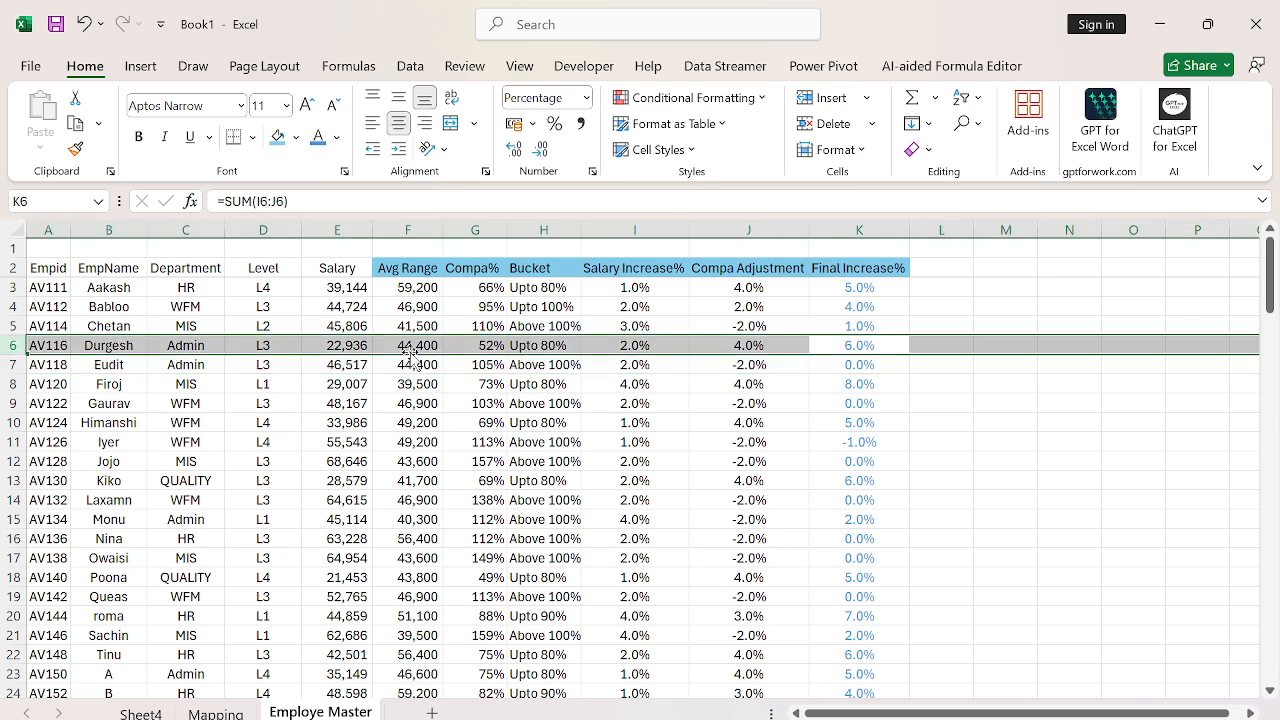
# - Add the column header "Increase Amt" in L2 and fit the column width to it
pyautogui.hotkey('ctrl', 'Up')
pyautogui.press('Right')
pyautogui.write('New')
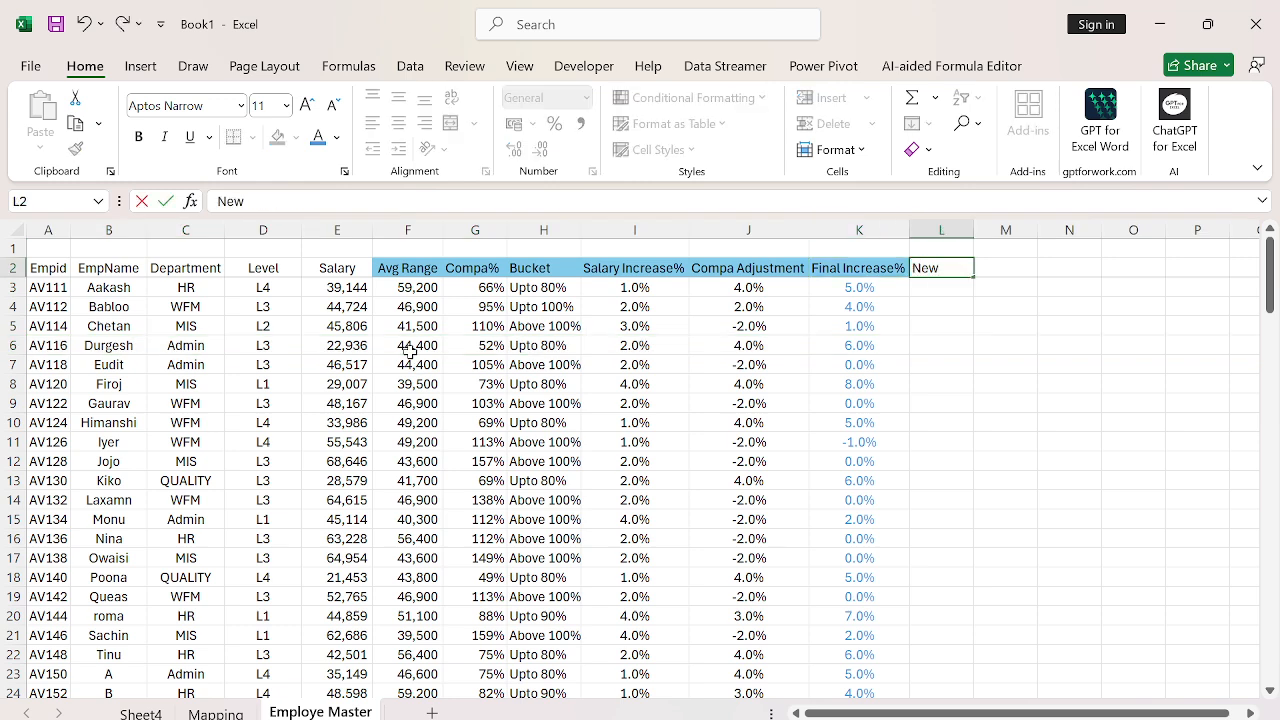
pyautogui.press('Escape')
pyautogui.write('Increase Ant')
pyautogui.press('Return')
pyautogui.press('Up')
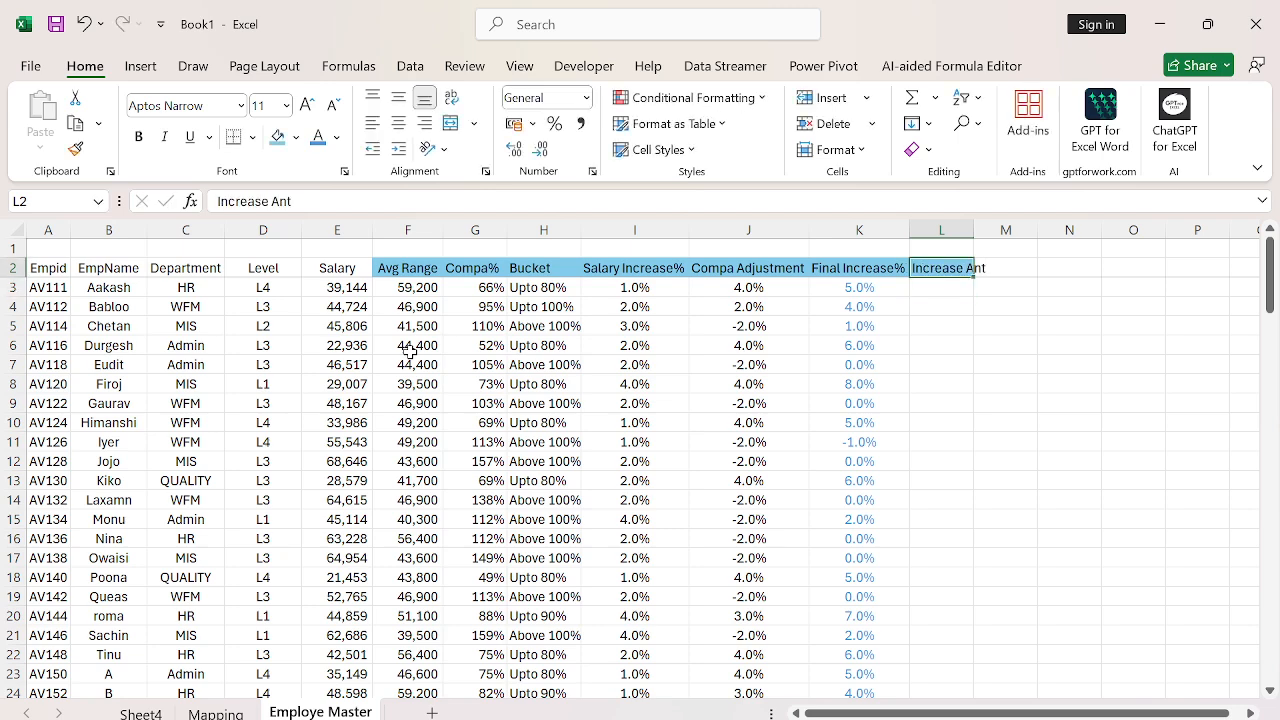
pyautogui.press('F2')
pyautogui.press('BackSpace')
pyautogui.press('BackSpace')
pyautogui.write('mt')
pyautogui.hotkey('ctrl', 'Return')
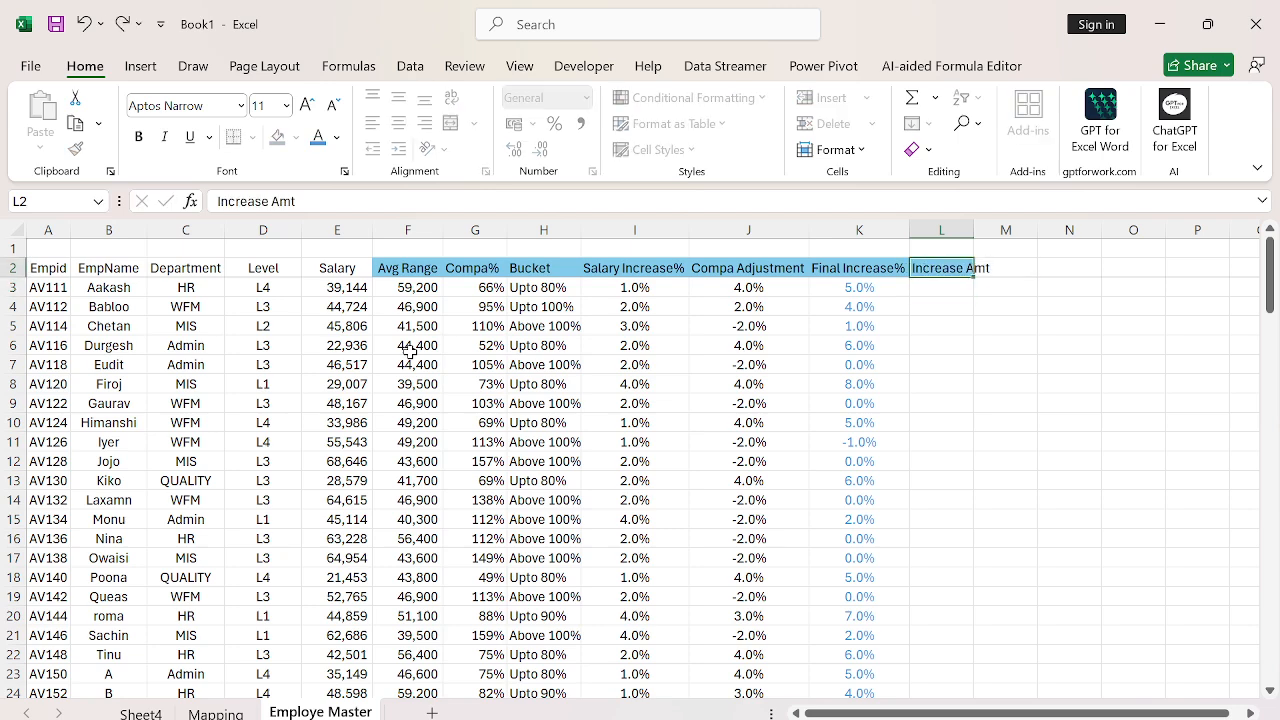
pyautogui.hotkey('alt', 'h')
pyautogui.press('o')
pyautogui.press('i')
pyautogui.press('Down')
pyautogui.write('=')
pyautogui.press('Left')
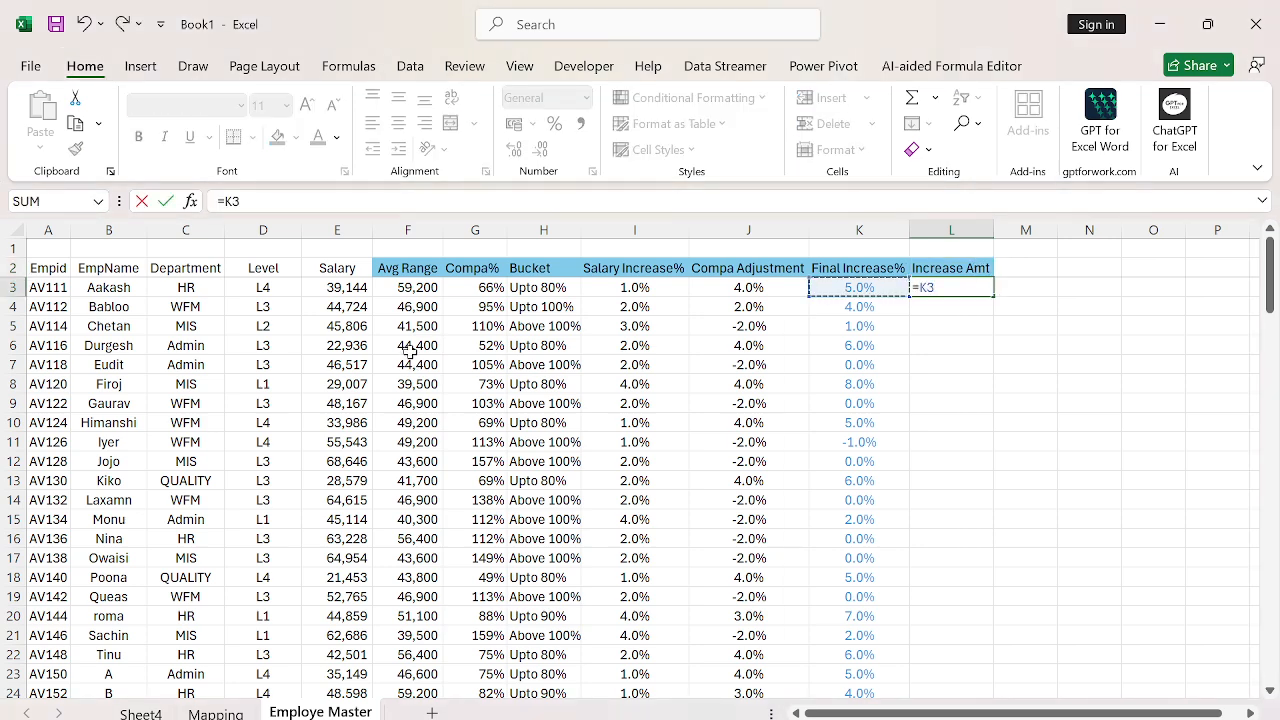
pyautogui.write('*1(+')
pyautogui.press('Escape')
# - Calculate the first employee's increase amount in L3 with =K3*E3
pyautogui.write('=')
pyautogui.press('Left')
pyautogui.write('*')
pyautogui.hotkey('ctrl', 'Left')
pyautogui.press('Right')
pyautogui.press('Right')
pyautogui.press('Right')
pyautogui.press('Right')
pyautogui.press('Return')
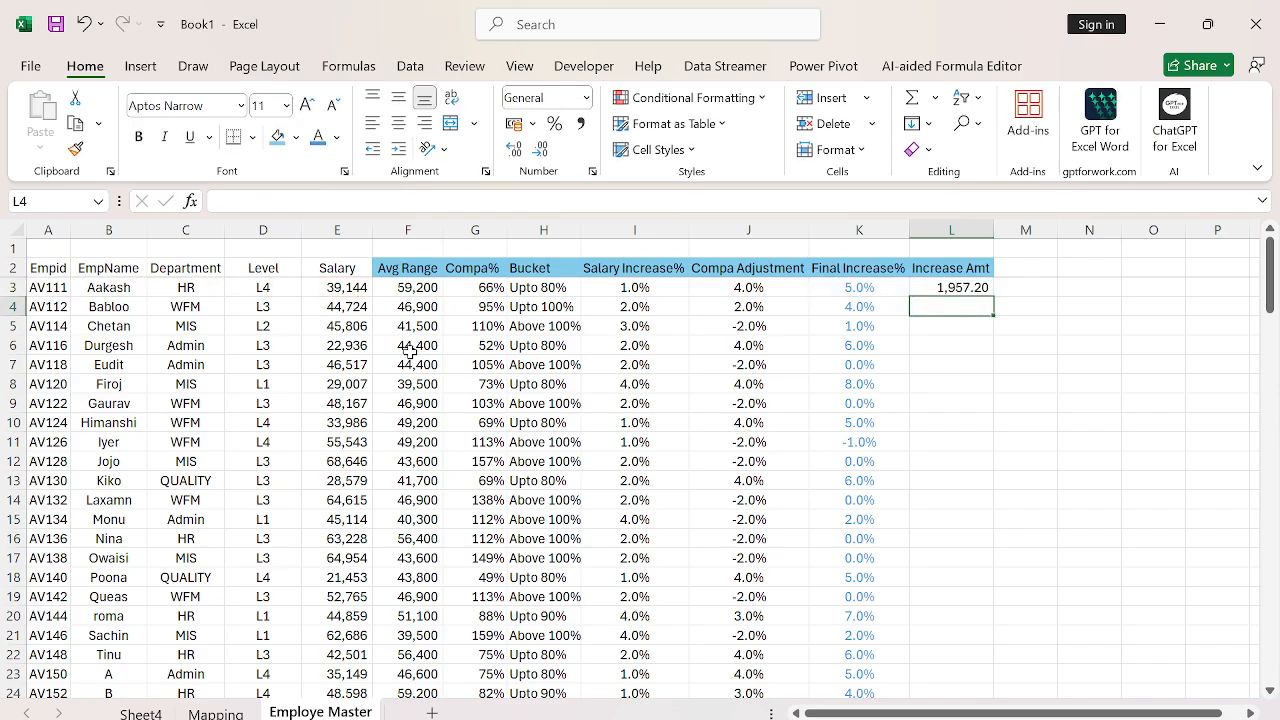
# - Copy the increase amount formula from L3 down the Increase Amt column to L118
pyautogui.press('Left')
pyautogui.hotkey('ctrl', 'Down')
pyautogui.press('Right')
pyautogui.hotkey('ctrl', 'shift', 'Up')
pyautogui.hotkey('ctrl', 'd')
pyautogui.press('Up')
pyautogui.hotkey('ctrl', 'Up')
pyautogui.press('Down')
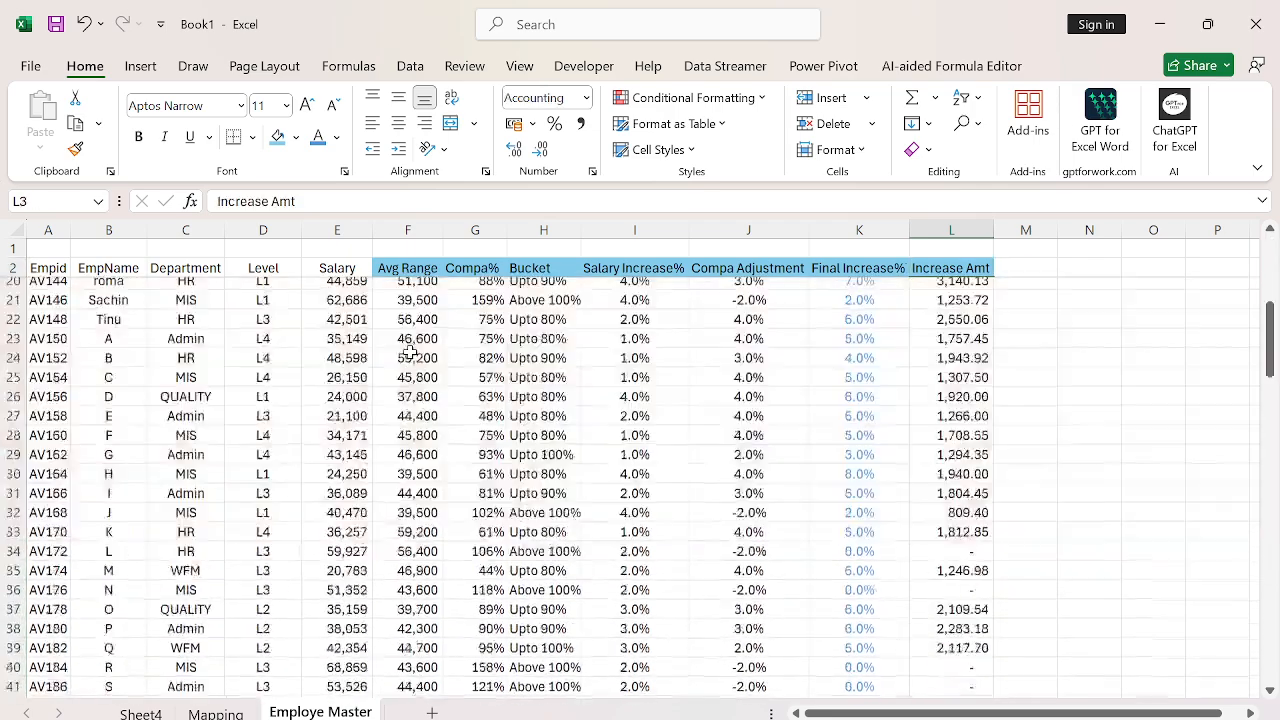
pyautogui.press('Down')
pyautogui.press('Down')
pyautogui.hotkey('ctrl', 'Up')
pyautogui.press('Down')
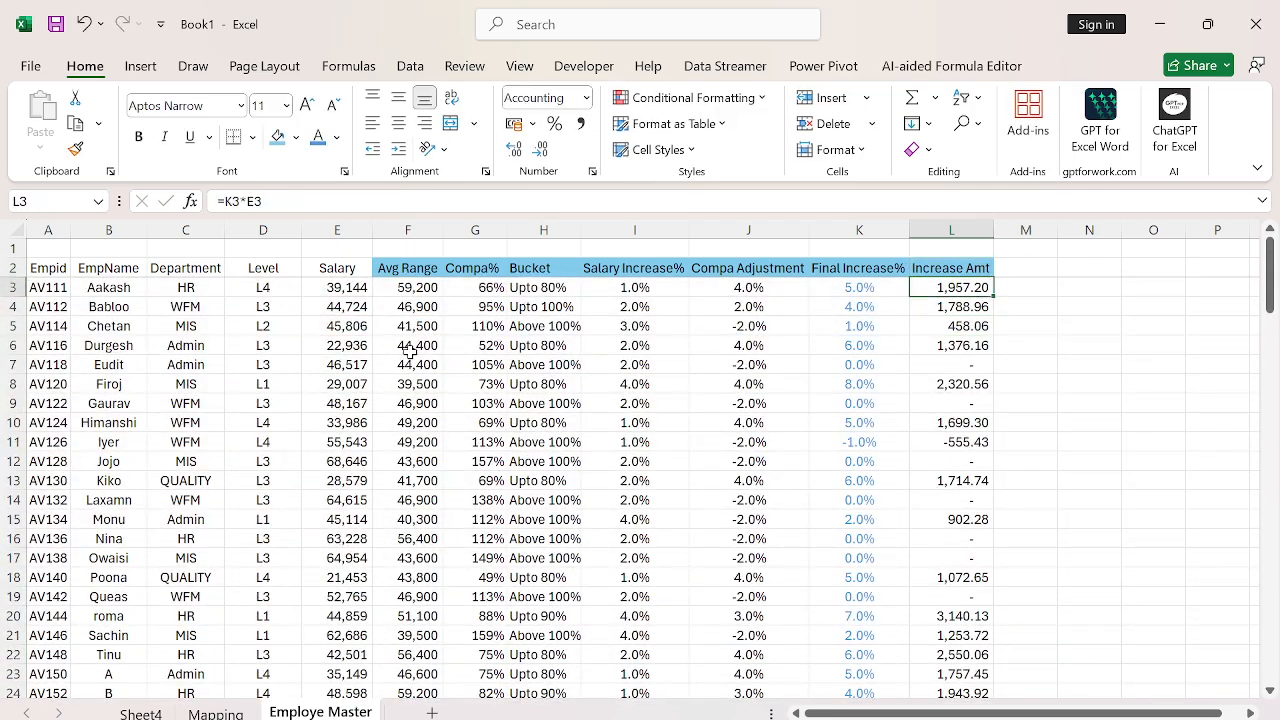
# - Format the Increase Amt values in L3:L118 with no decimal places
pyautogui.hotkey('ctrl', 'shift', 'Down')
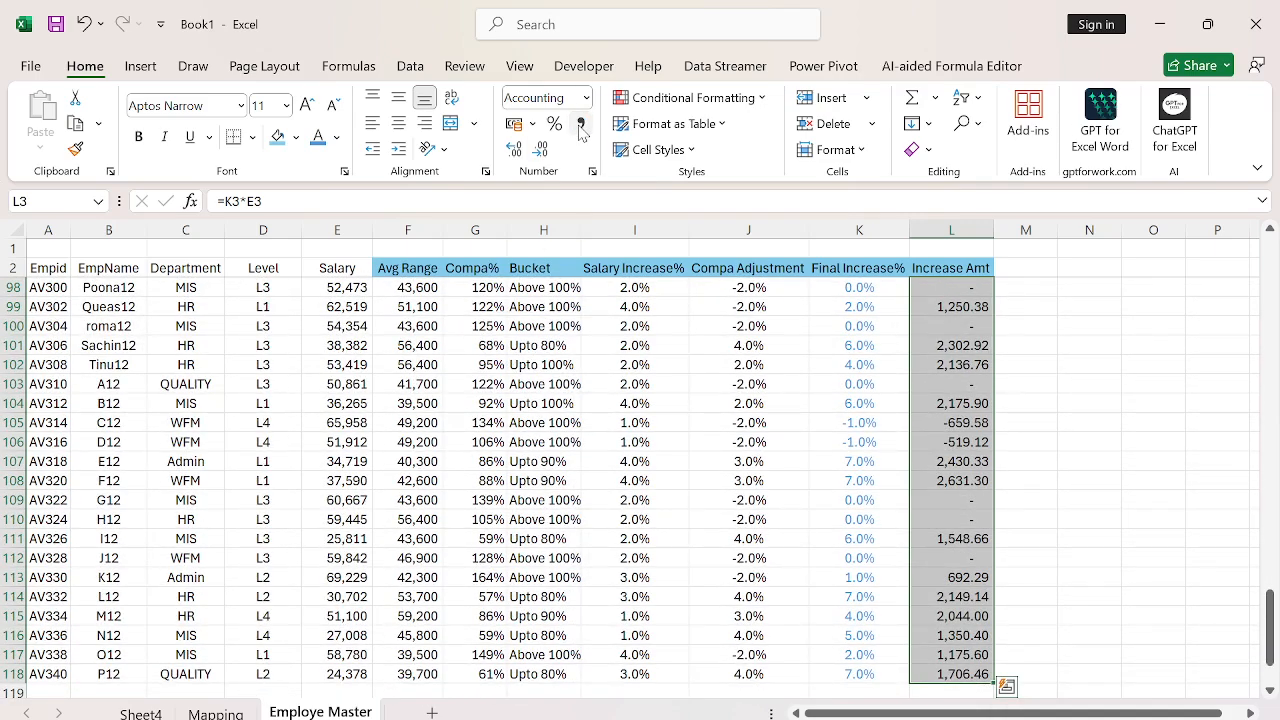
pyautogui.click(540, 148)
pyautogui.click(540, 148)
pyautogui.hotkey('ctrl', 'shift', 'Up')
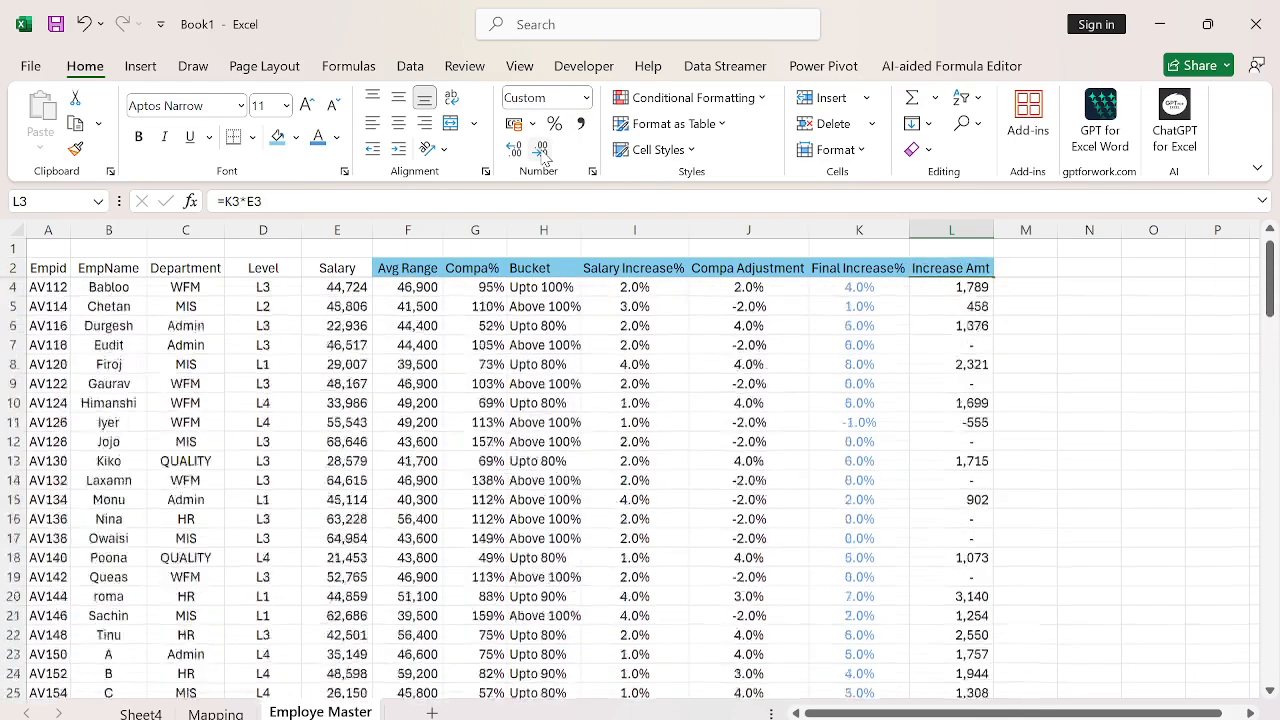
# - Add the column header "New Salary" in M2
pyautogui.press('Up')
pyautogui.press('Right')
pyautogui.write('New Salary')
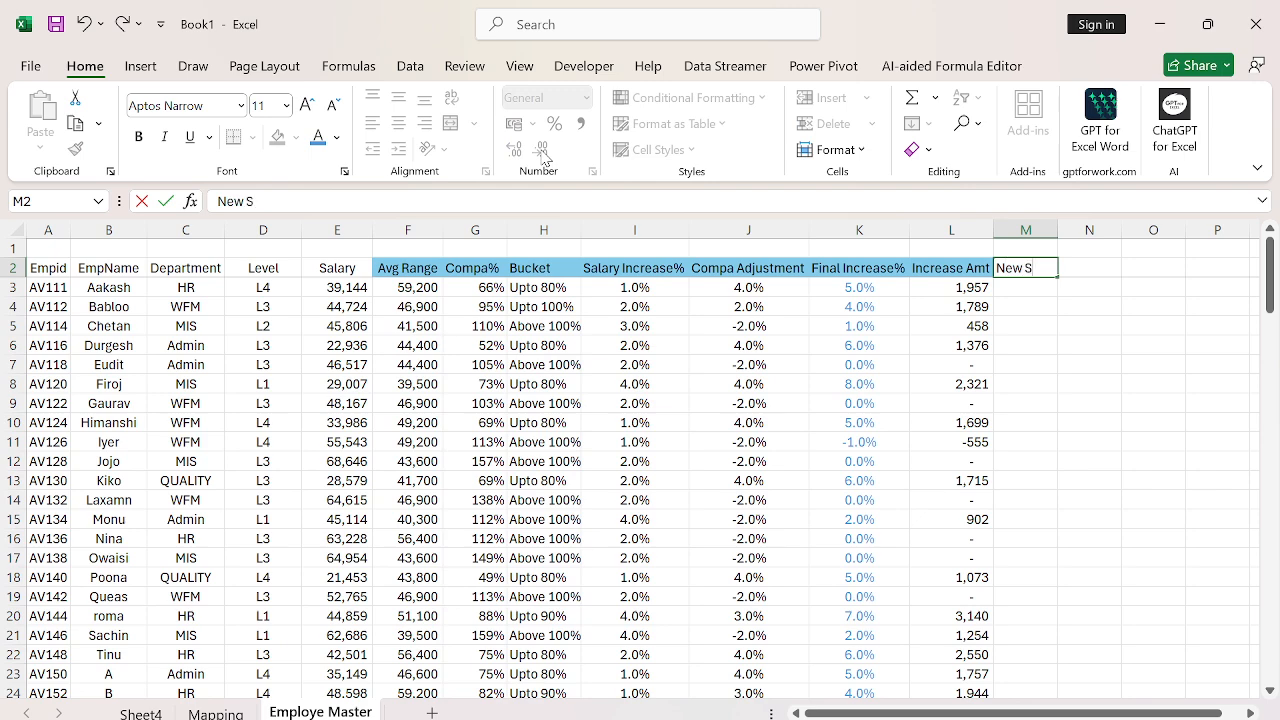
pyautogui.press('Return')
# - Calculate the first employee's new salary in M3 with =L3+E3
pyautogui.write('=')
pyautogui.press('Left')
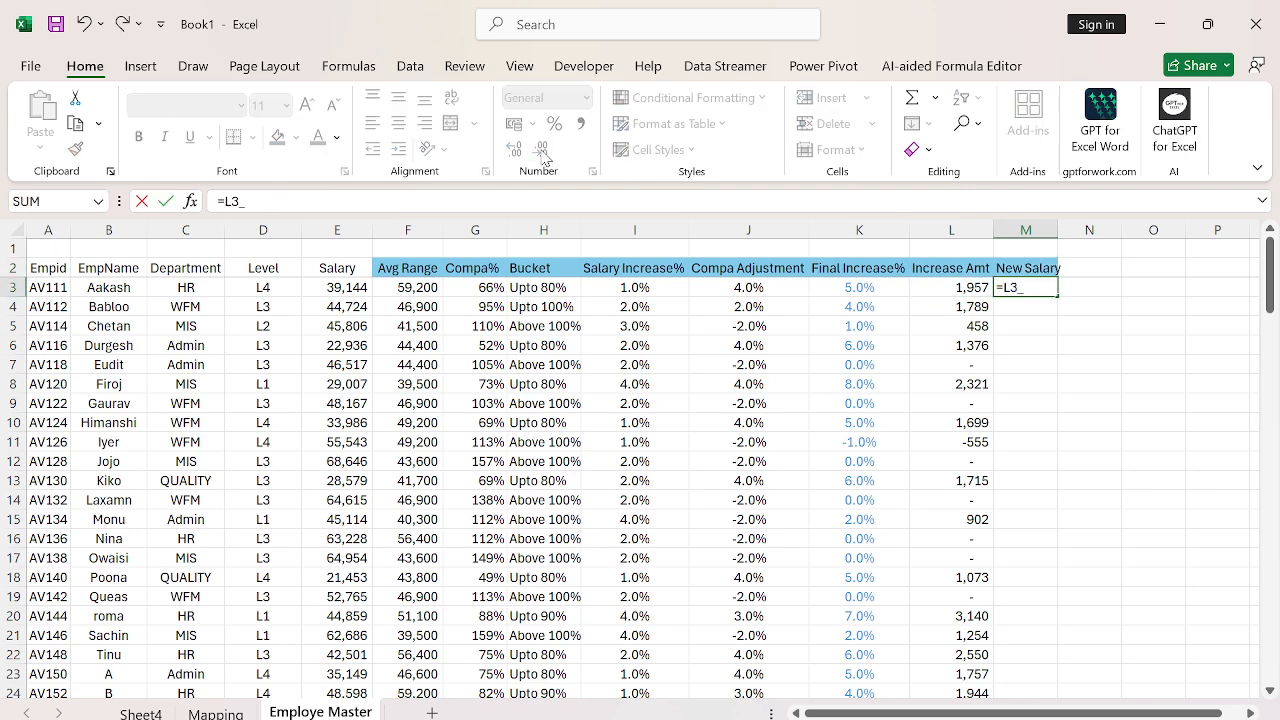
pyautogui.write('+')
pyautogui.press('Left')
pyautogui.press('Left')
pyautogui.press('Left')
pyautogui.press('Left')
pyautogui.press('Left')
pyautogui.press('Left')
pyautogui.press('Left')
pyautogui.press('Left')
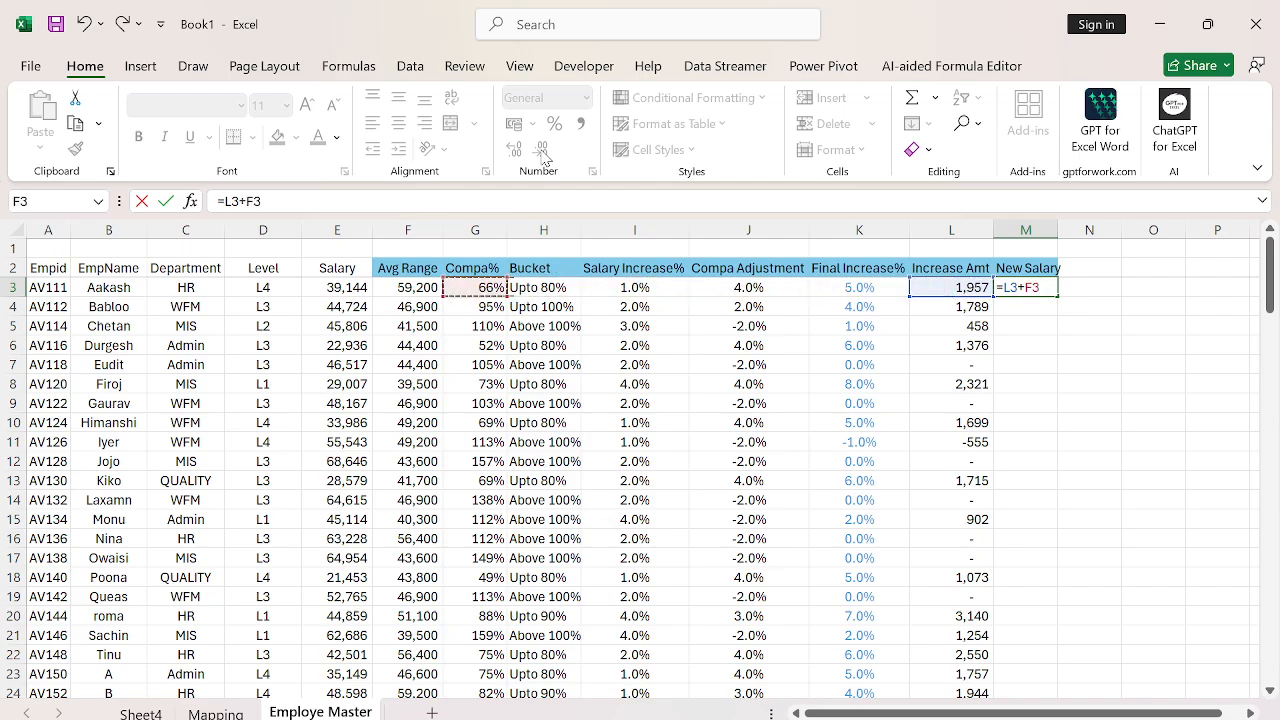
pyautogui.press('Return')
# - Copy the new salary formula from M3 down the New Salary column to M118
pyautogui.press('Left')
pyautogui.hotkey('ctrl', 'Down')
pyautogui.press('Right')
pyautogui.hotkey('ctrl', 'shift', 'Up')
pyautogui.hotkey('ctrl', 'd')
pyautogui.hotkey('ctrl', 'Up')
pyautogui.press('Right')
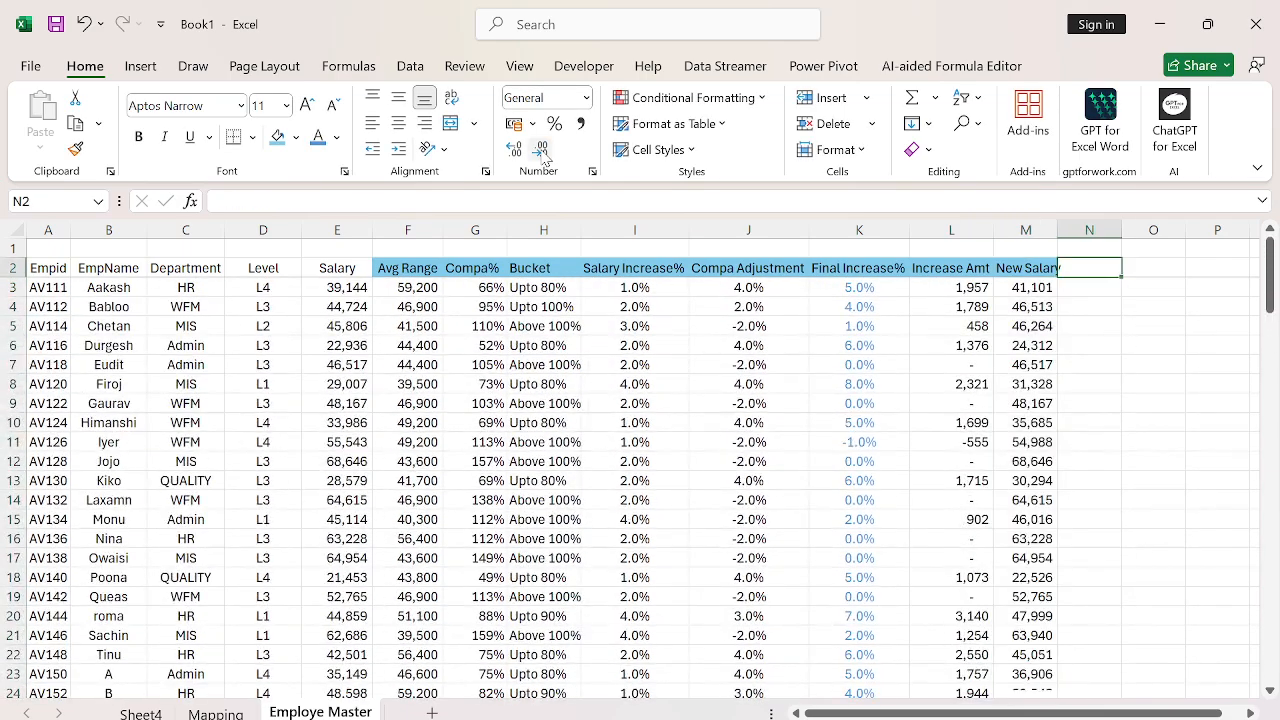
# - Fill the Increase Amt and New Salary headers in L2:M2 with a light green theme colour
pyautogui.press('Left')
pyautogui.press('Down')
pyautogui.press('Up')
pyautogui.hotkey('shift', 'Left')
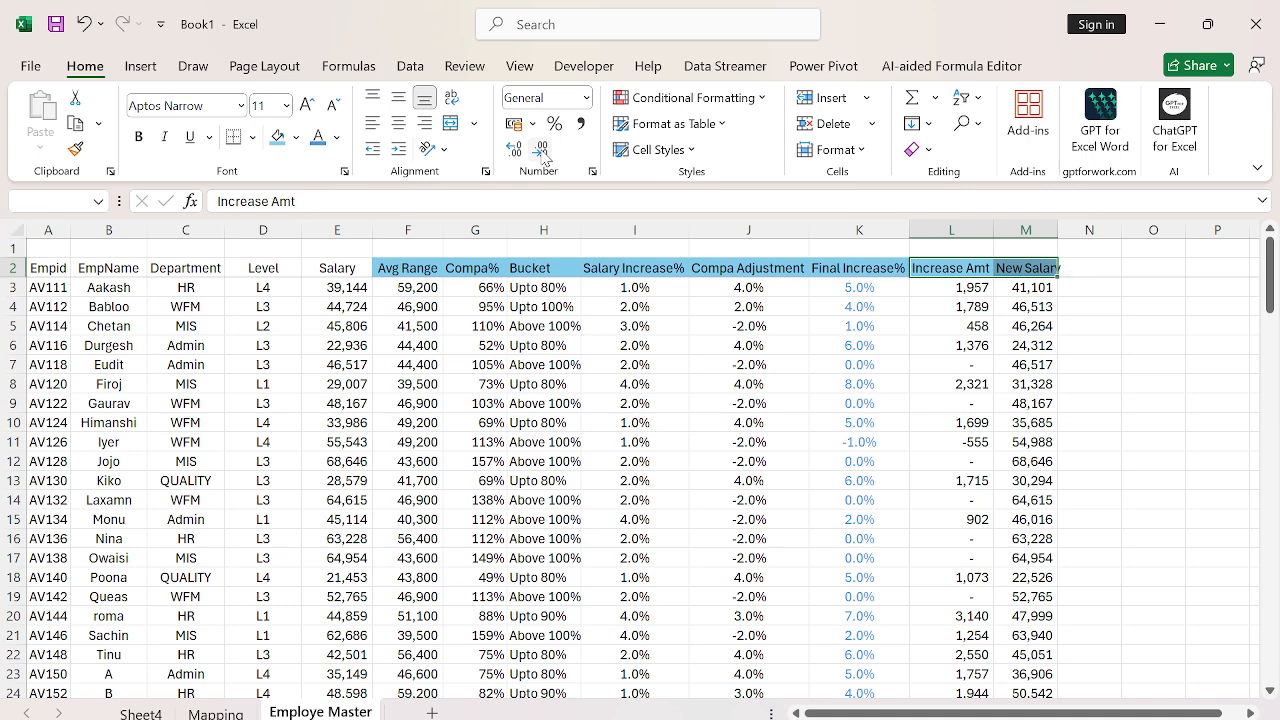
pyautogui.press('alt')
pyautogui.press('h')
pyautogui.press('h')
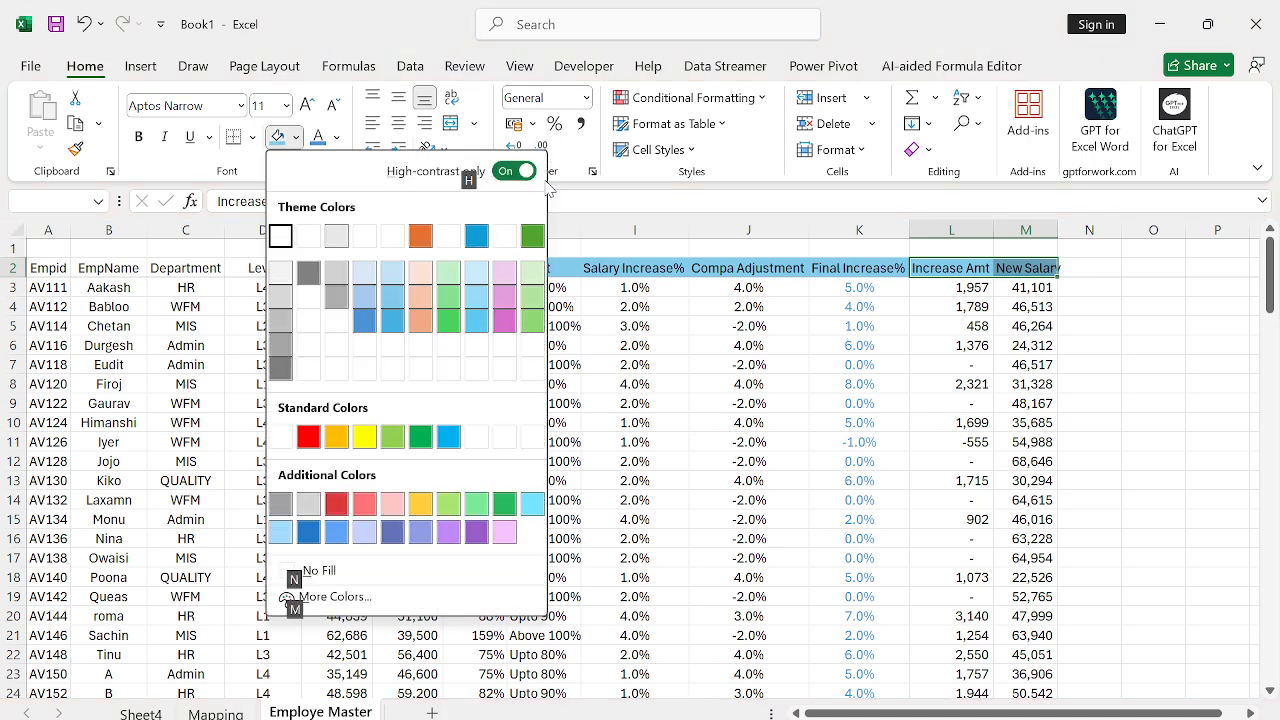
pyautogui.click(537, 299)
# - Review the New Salary values from M3 down to the last employee row
pyautogui.press('Down')
pyautogui.hotkey('ctrl', 'Down')
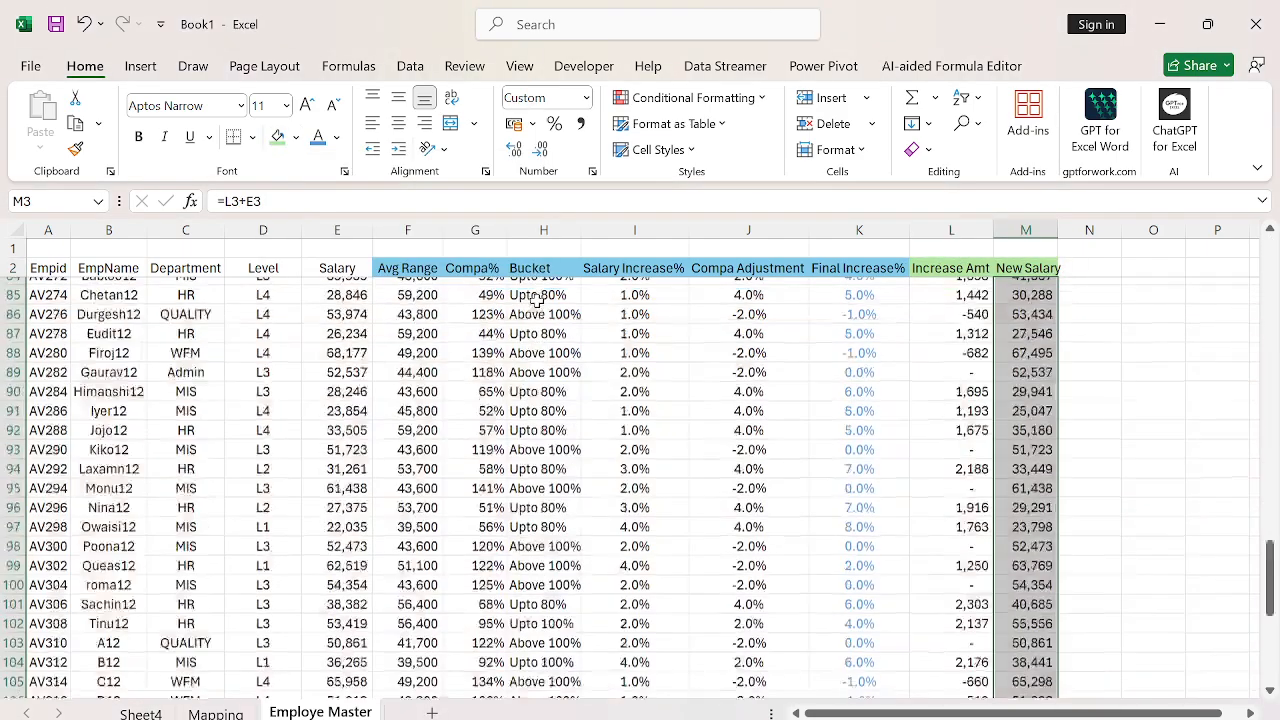
pyautogui.hotkey('ctrl', 'Up')
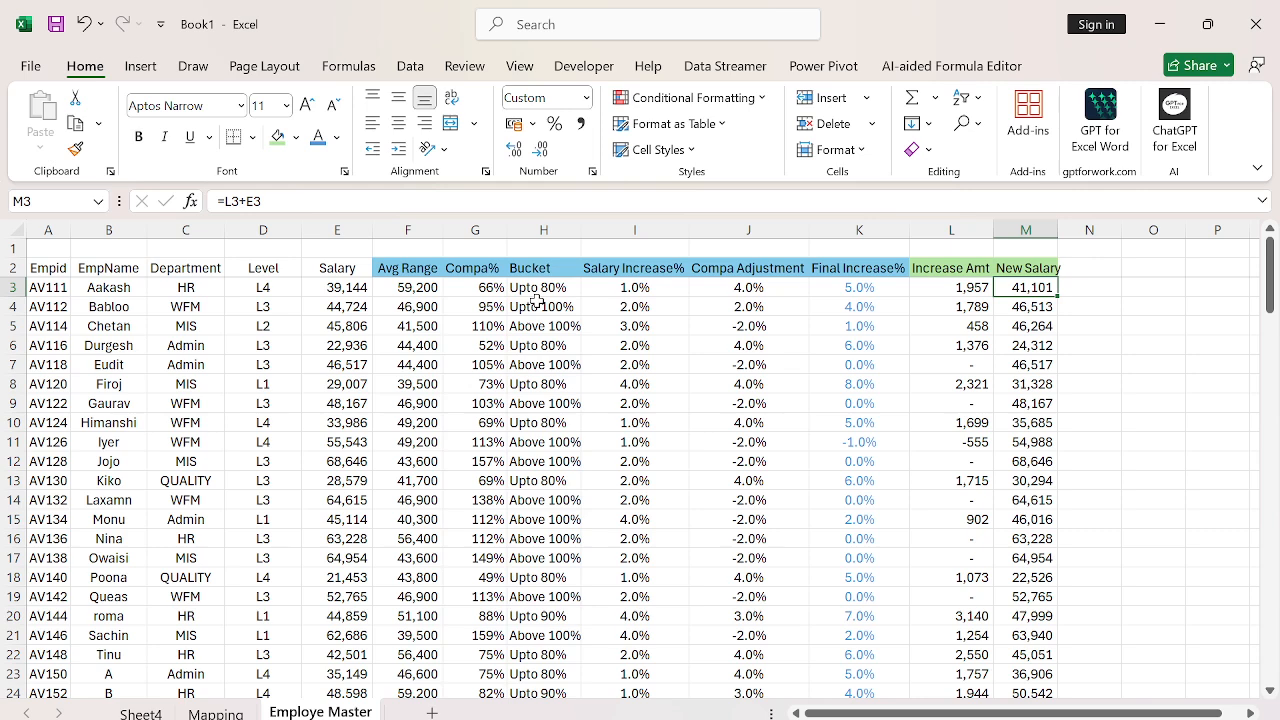
pyautogui.press('Down')
pyautogui.press('Up')
# - Create a PivotTable on a new worksheet from the complete employee table A2:M118
pyautogui.press('Up')
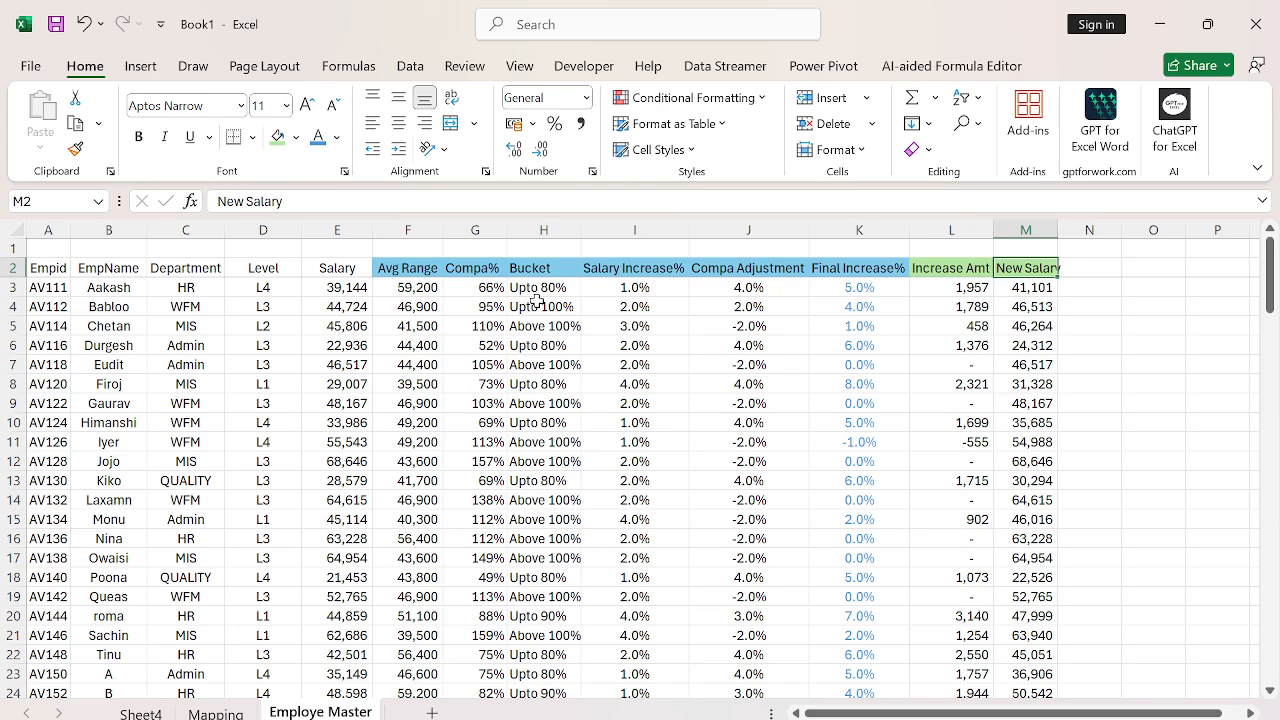
pyautogui.hotkey('ctrl', 'shift', 'Down')
pyautogui.hotkey('ctrl', 'shift', 'Left')
pyautogui.hotkey('alt', 'n')
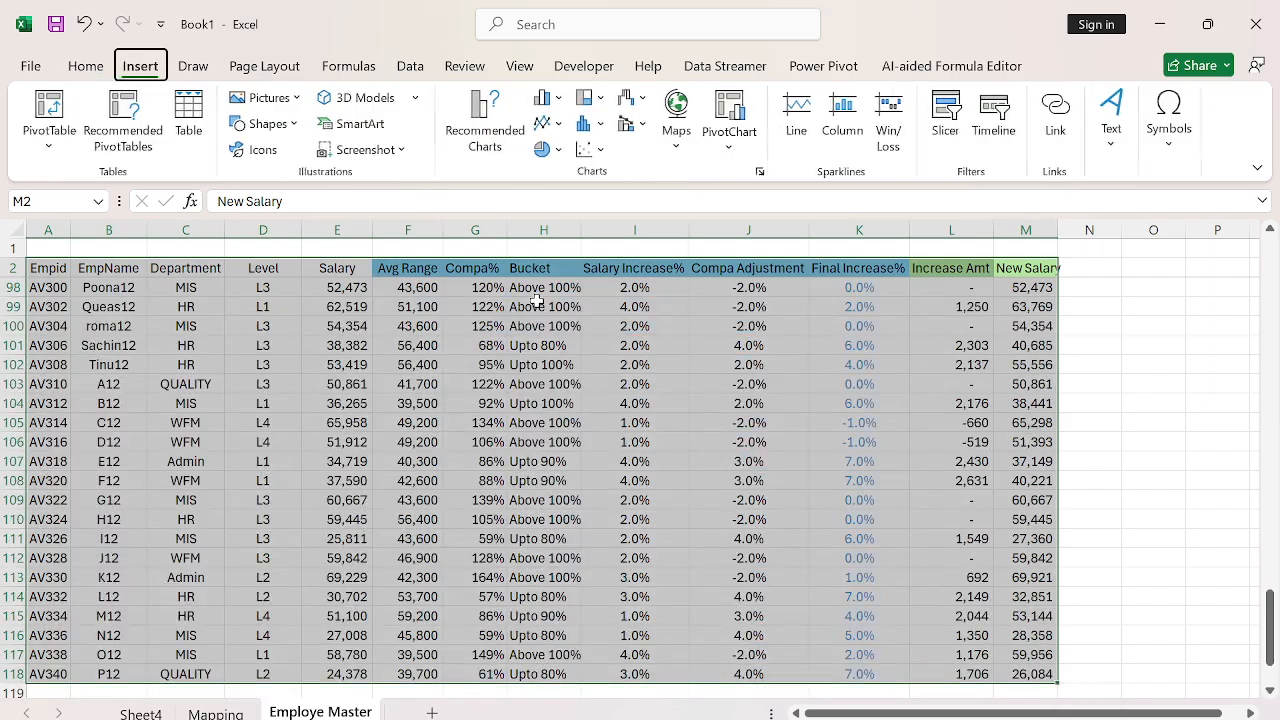
pyautogui.press('v')
pyautogui.press('t')
pyautogui.press('Return')
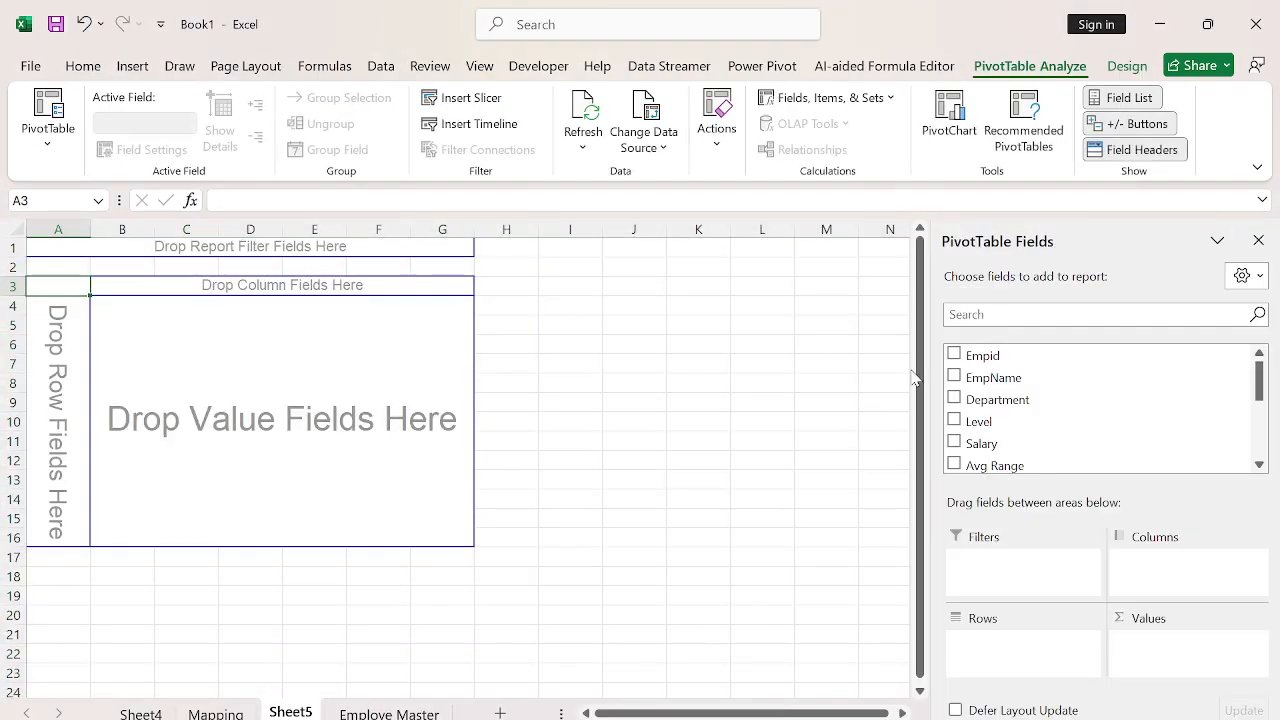
# - Summarise Increase Amt by Department in the PivotTable, trying Level as a second row field and removing it again
pyautogui.moveTo(1030, 401); pyautogui.dragTo(1080, 688)
pyautogui.moveTo(978, 422); pyautogui.dragTo(1073, 688)
pyautogui.scroll(-5, 1046, 451)
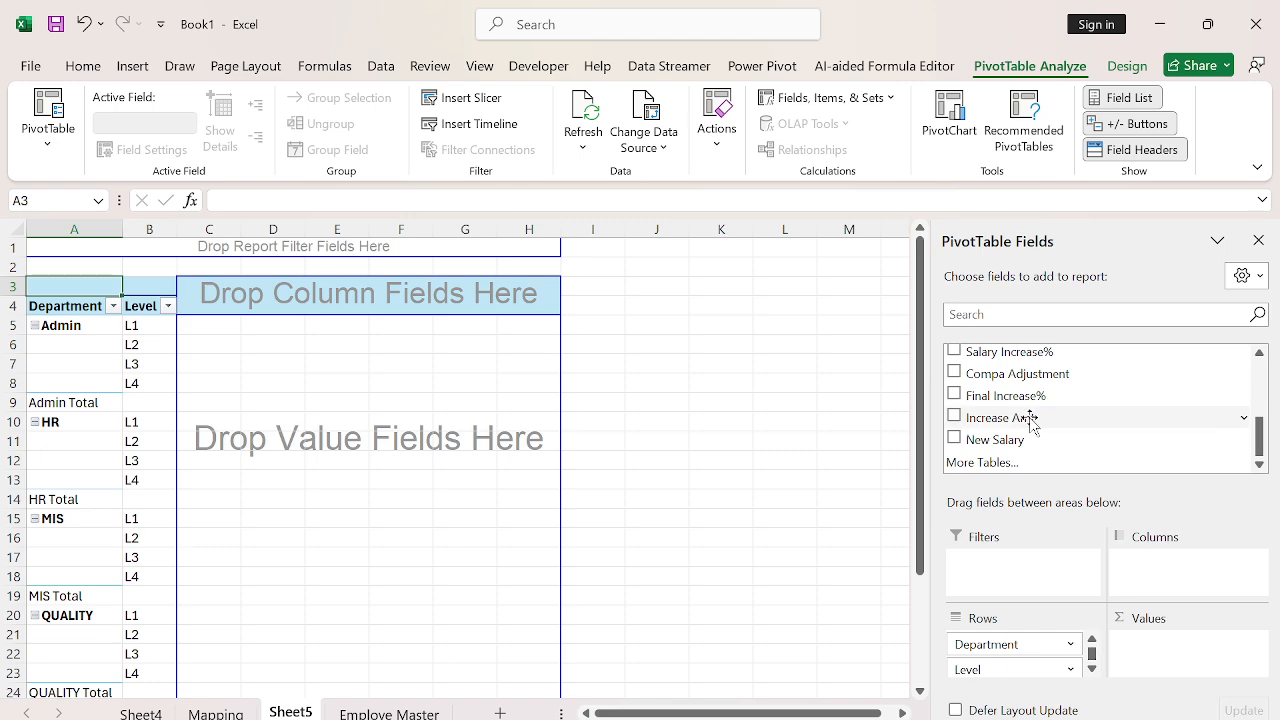
pyautogui.moveTo(1024, 420); pyautogui.dragTo(1188, 650)
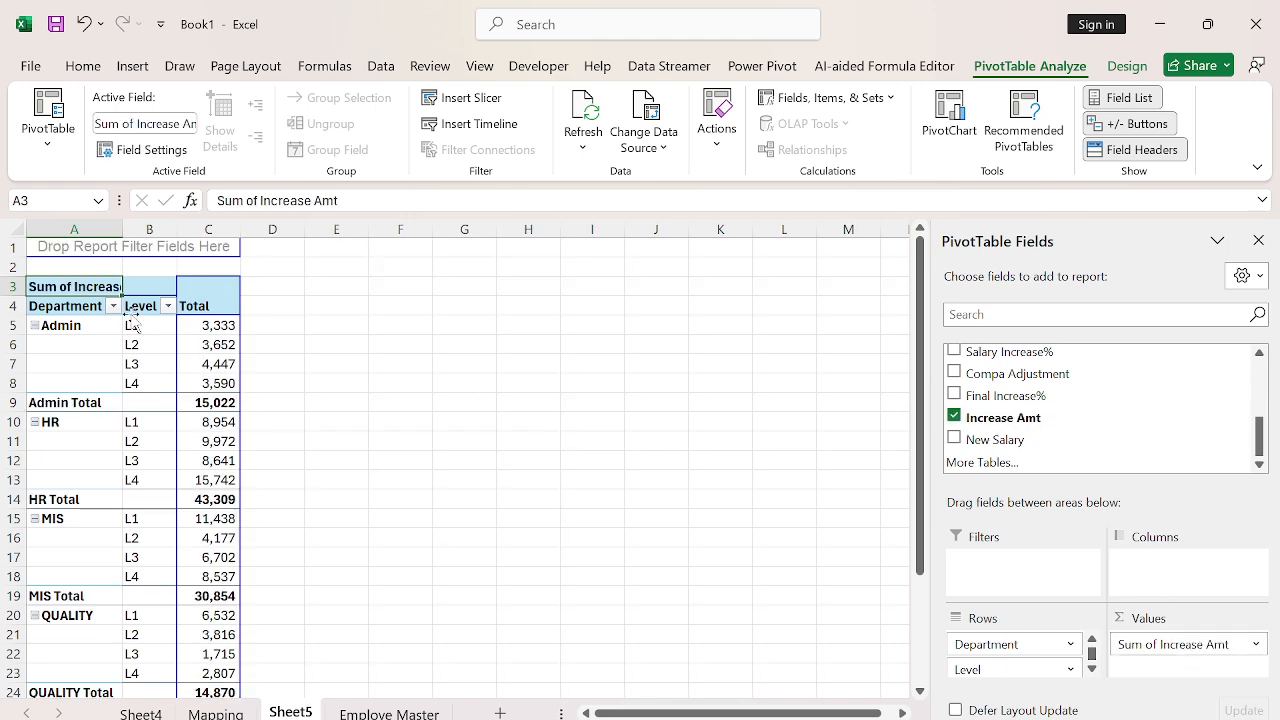
pyautogui.moveTo(985, 668); pyautogui.dragTo(437, 383)
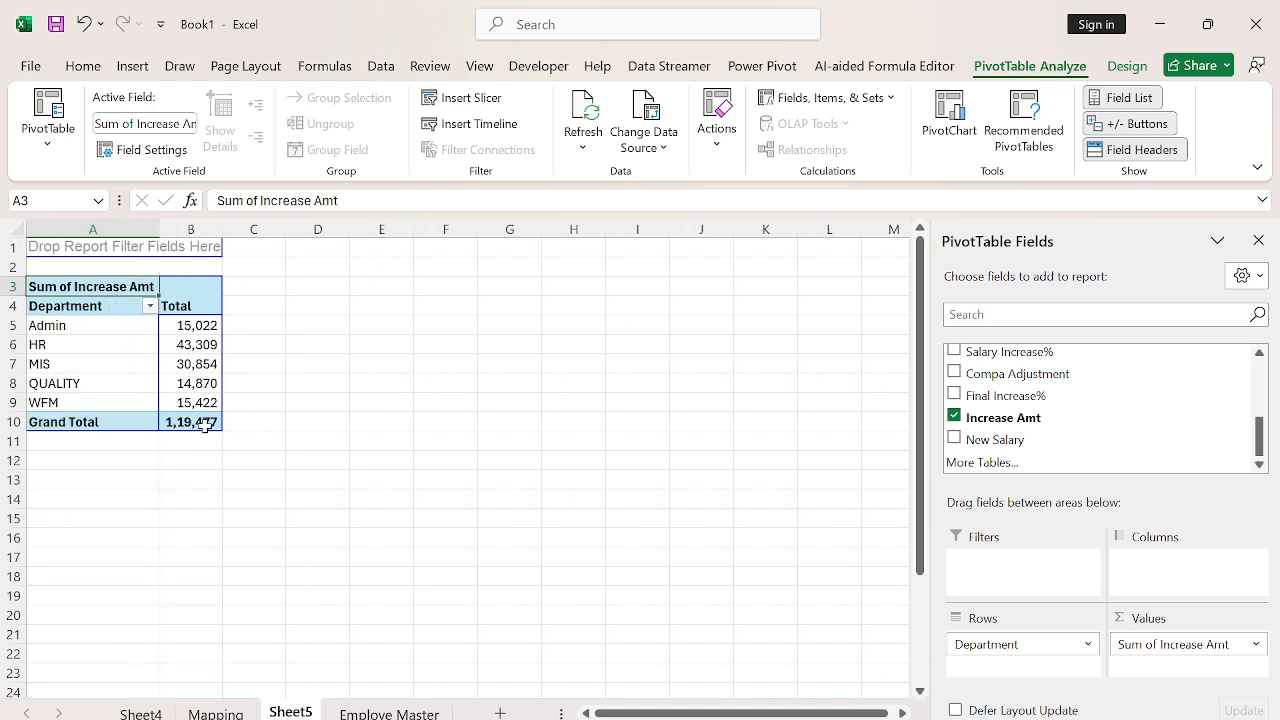
# - Enter the currency label "INR" in C10 beside the PivotTable's grand total
pyautogui.click(243, 427)
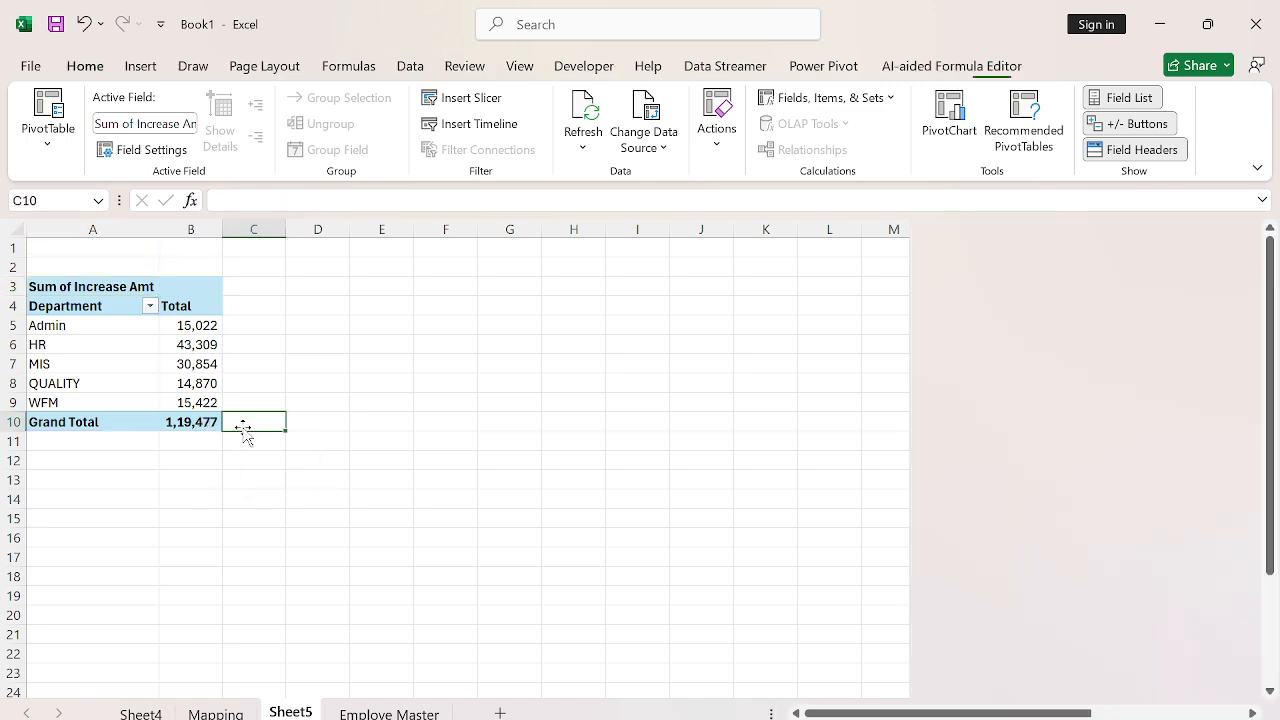
pyautogui.write('INR')
pyautogui.press('Left')
# - Insert a blank column in front of the department PivotTable on Sheet5
pyautogui.press('Left')
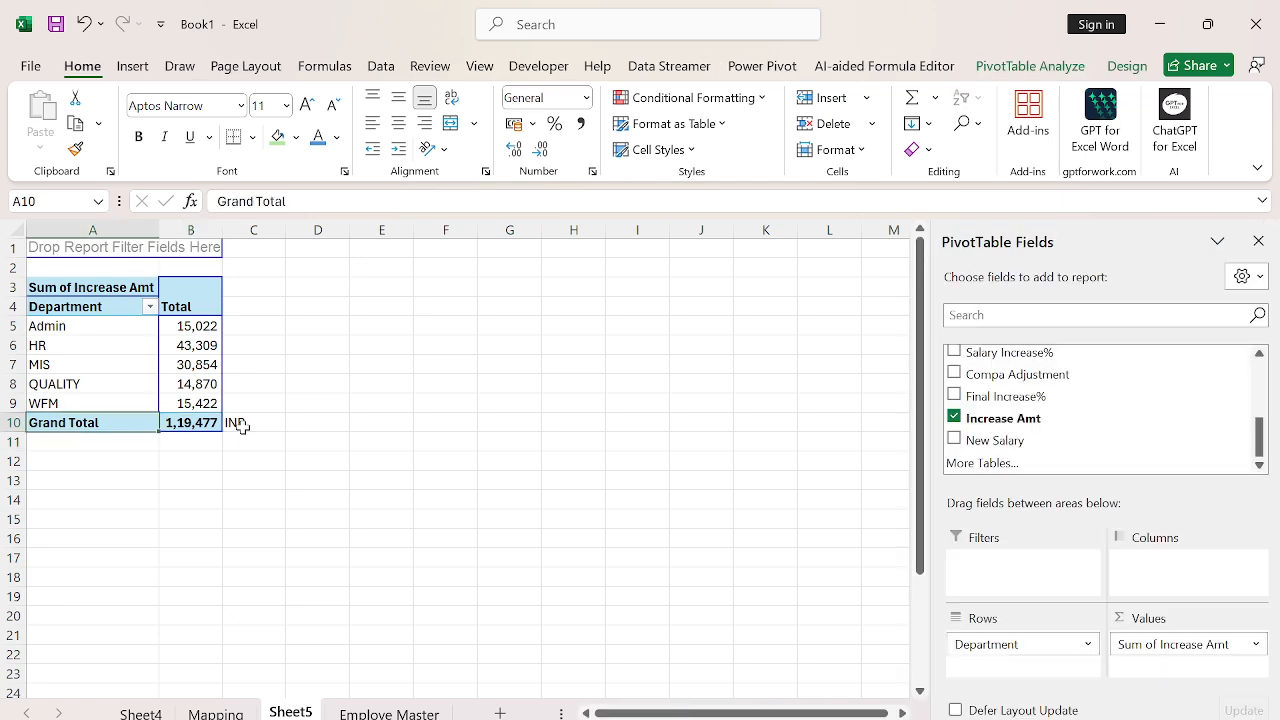
pyautogui.hotkey('ctrl', 'space')
pyautogui.hotkey('ctrl', 'shift', '+')
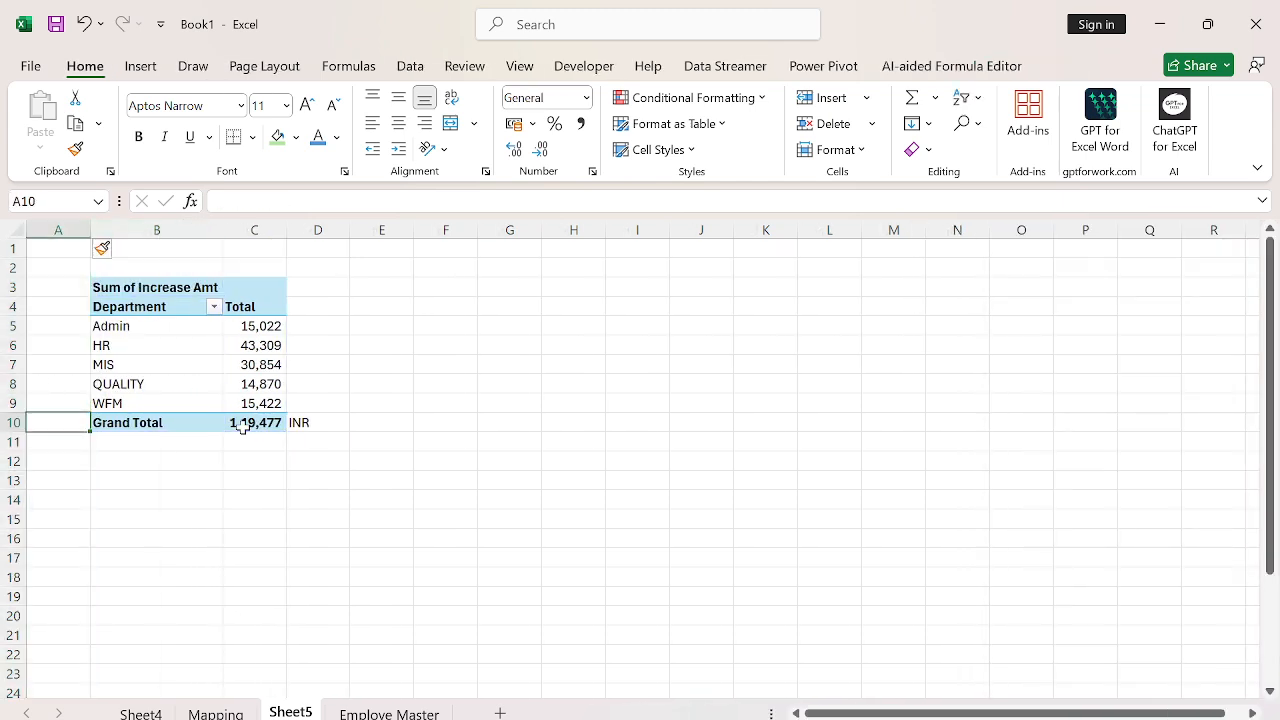
# - Enter the label "Budget Amt :" in A10 beside the PivotTable's grand total row and AutoFit column A
pyautogui.write('Budg')
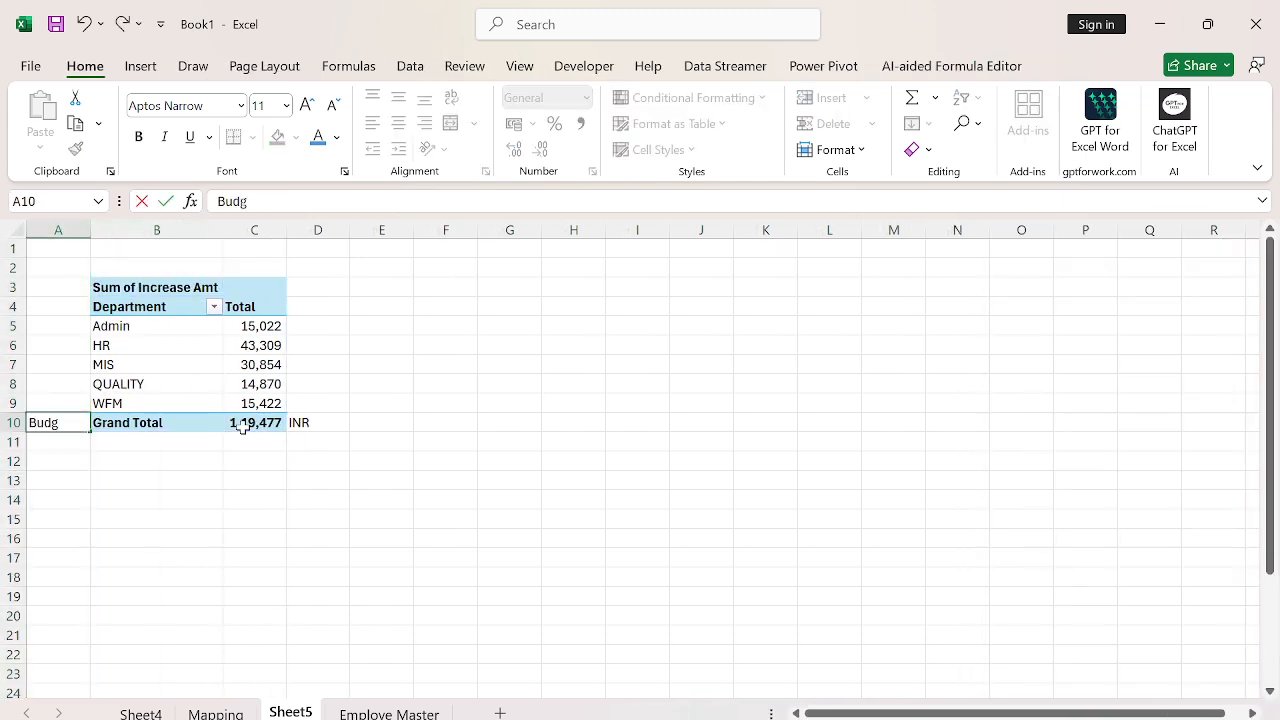
pyautogui.write('et Amt :')
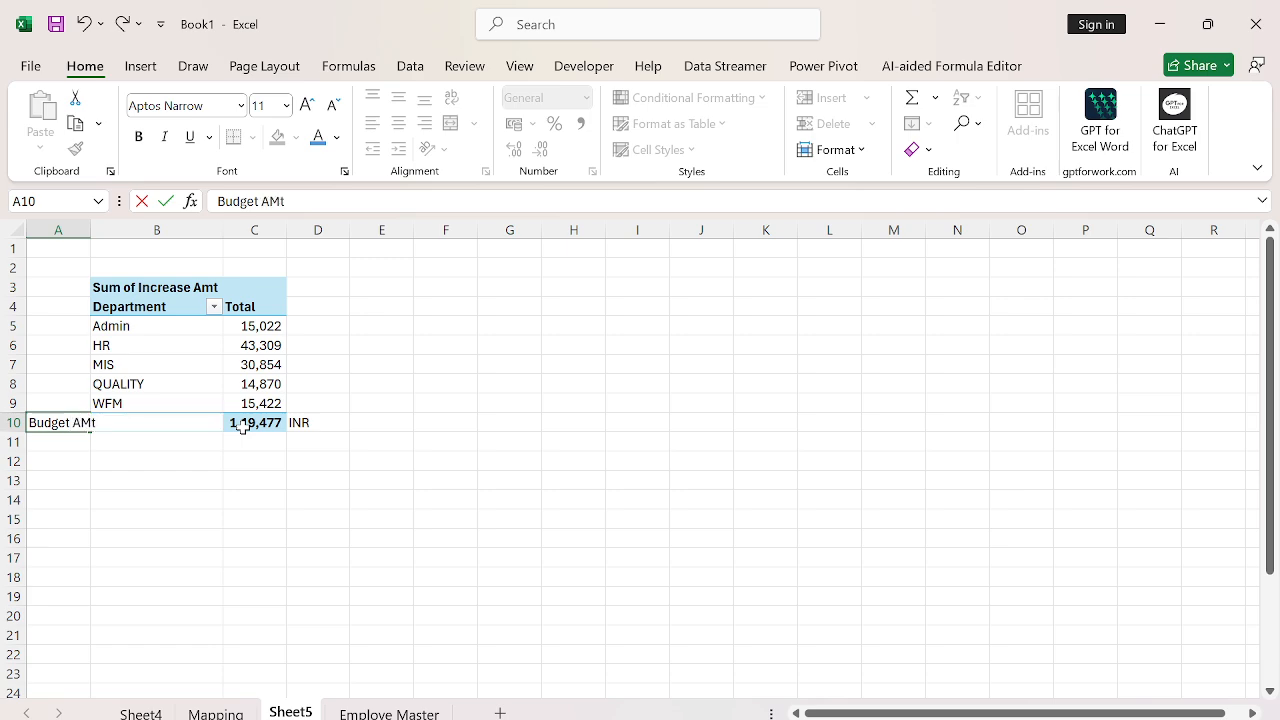
pyautogui.press('Return')
pyautogui.press('Up')
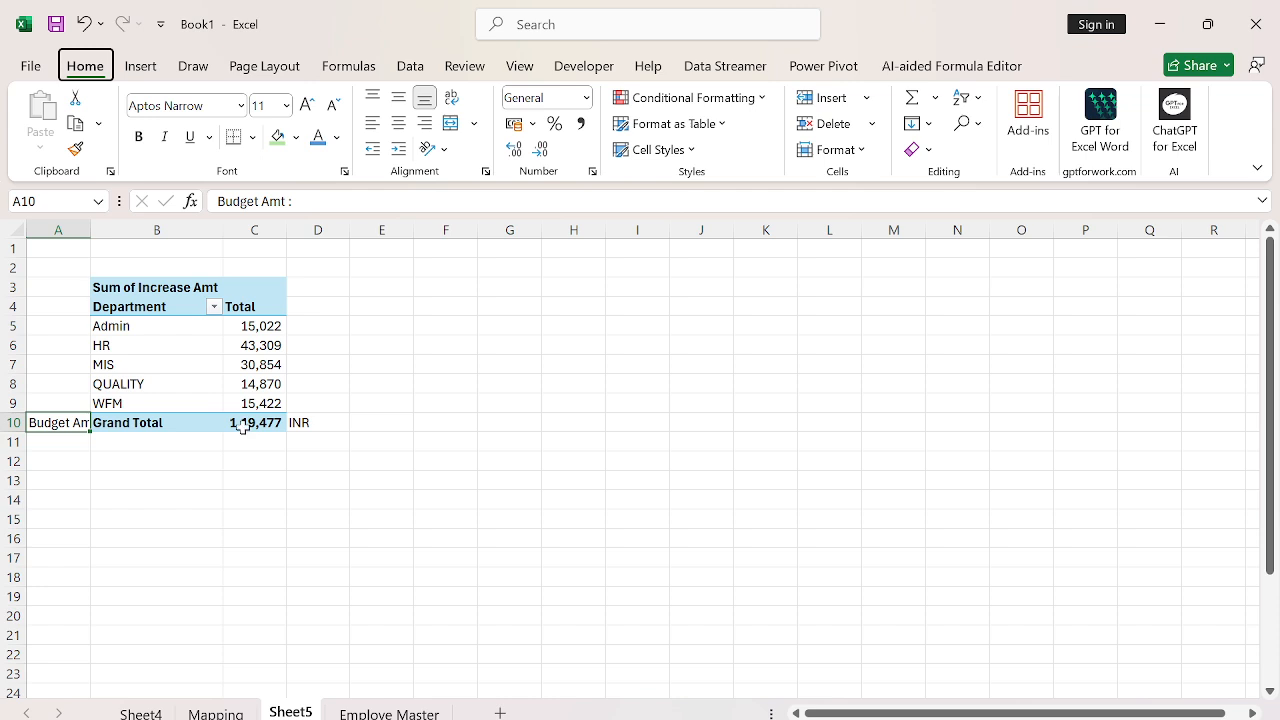
pyautogui.hotkey('alt', 'h')
pyautogui.press('o')
pyautogui.press('i')
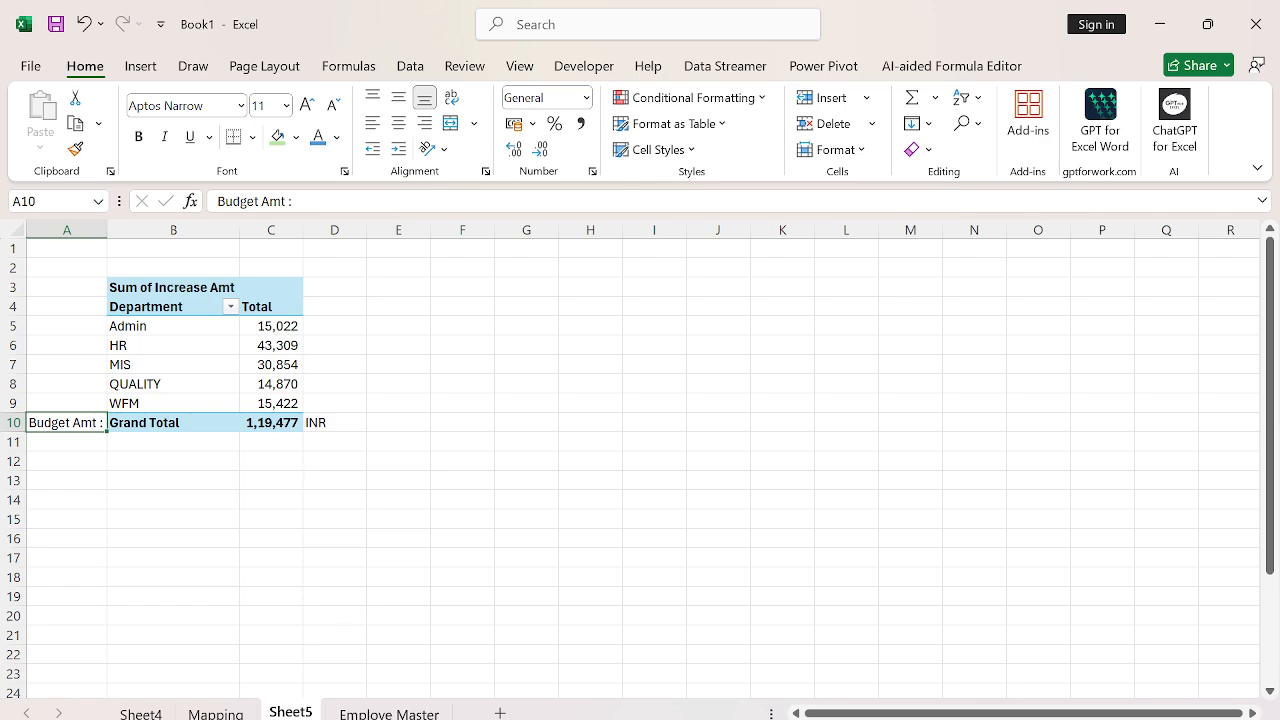
# - Review the first employee's row in Employe Master across from Empid to the New Salary formula in M3
pyautogui.click(389, 713)
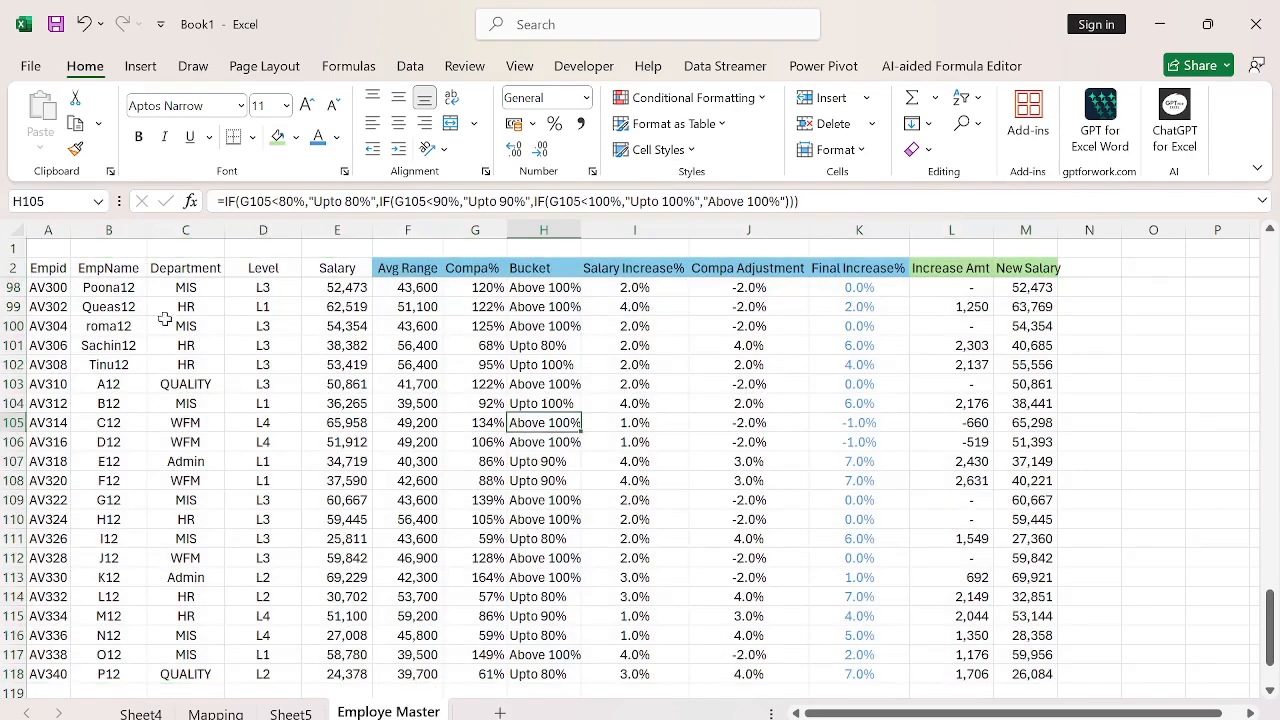
pyautogui.click(76, 268)
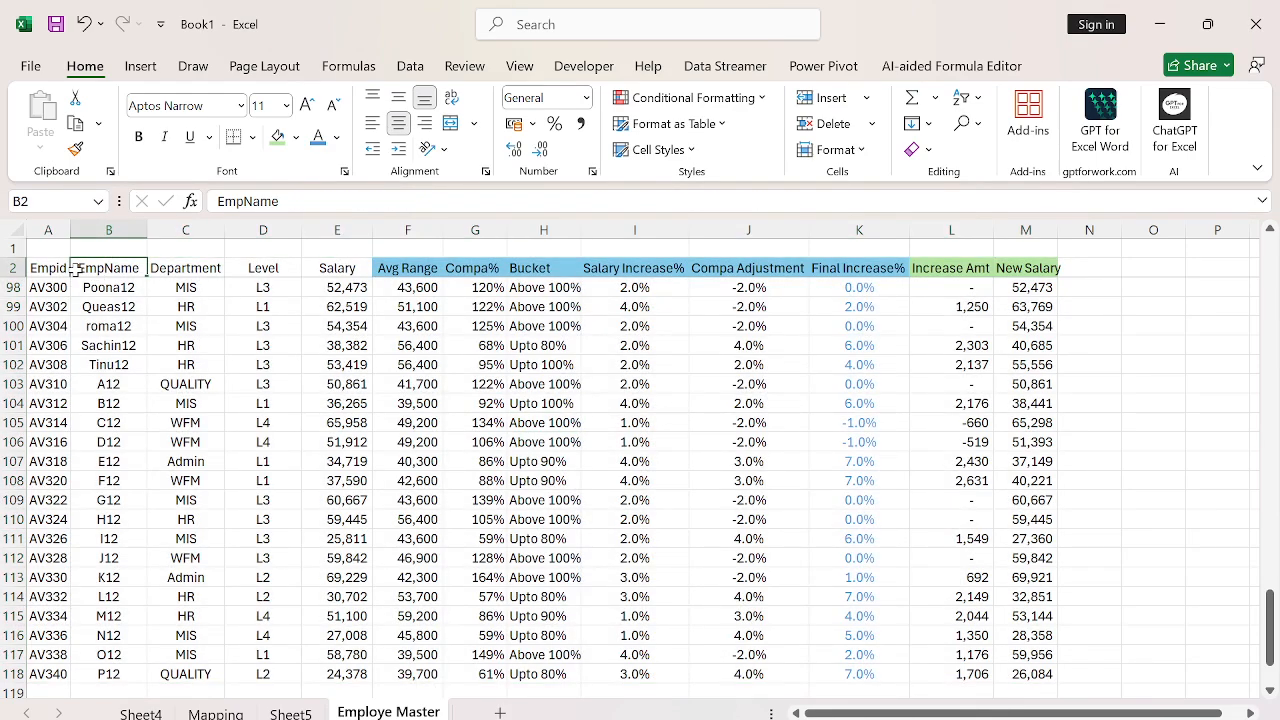
pyautogui.press('Down')
pyautogui.press('Left')
pyautogui.press('Right')
pyautogui.press('Right')
pyautogui.press('Right')
pyautogui.press('Right')
pyautogui.press('Right')
pyautogui.press('Right')
pyautogui.press('Right')
pyautogui.press('Right')
pyautogui.press('Right')
pyautogui.press('Right')
pyautogui.press('Right')
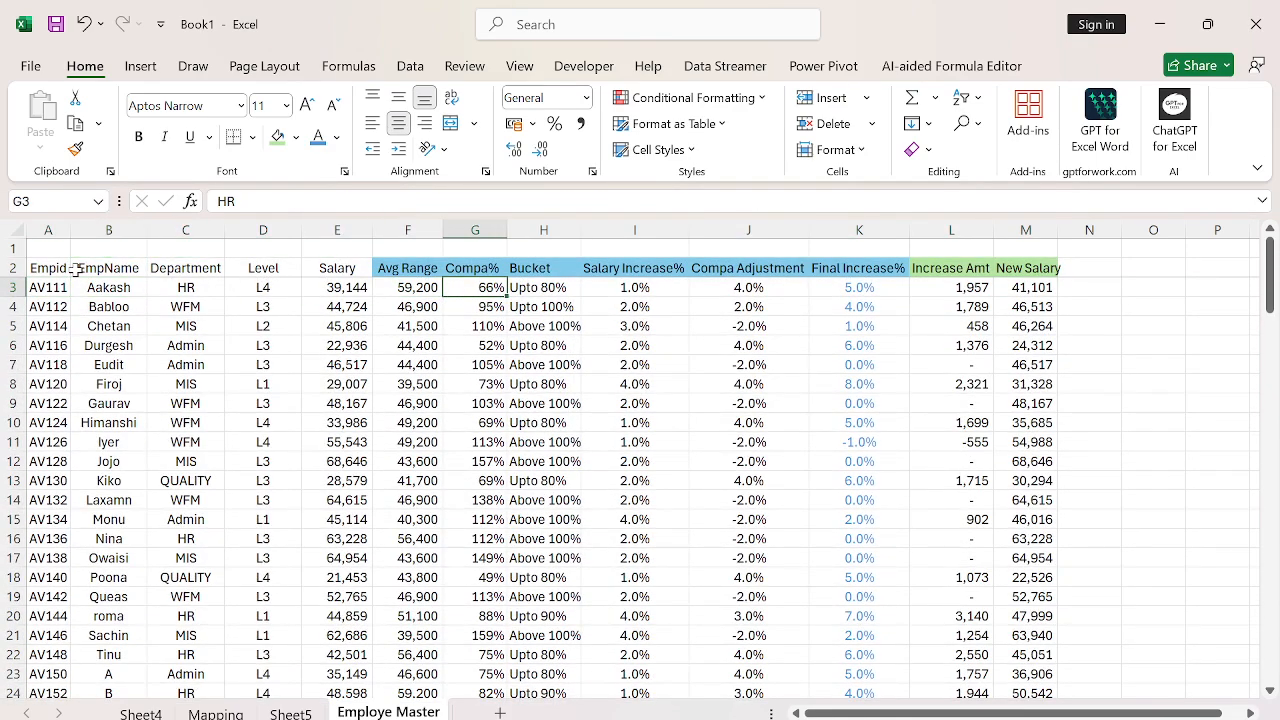
pyautogui.press('Left')
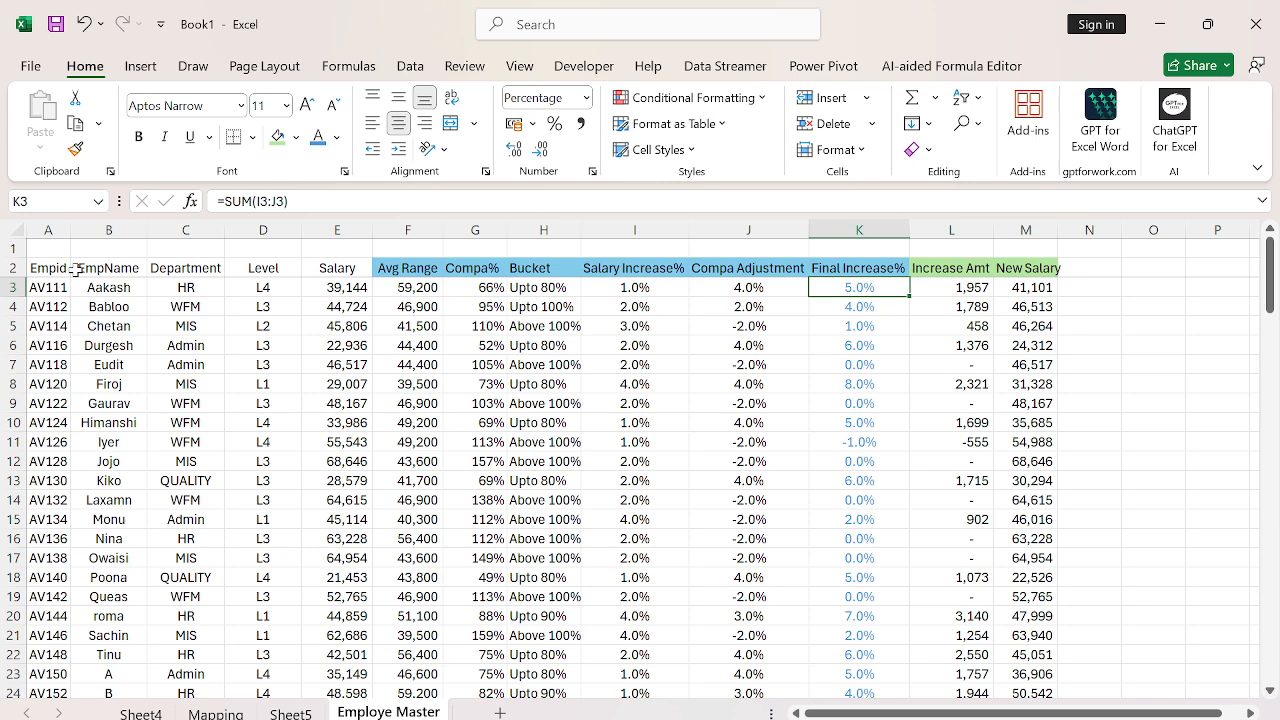
pyautogui.press('Right')
pyautogui.press('Right')
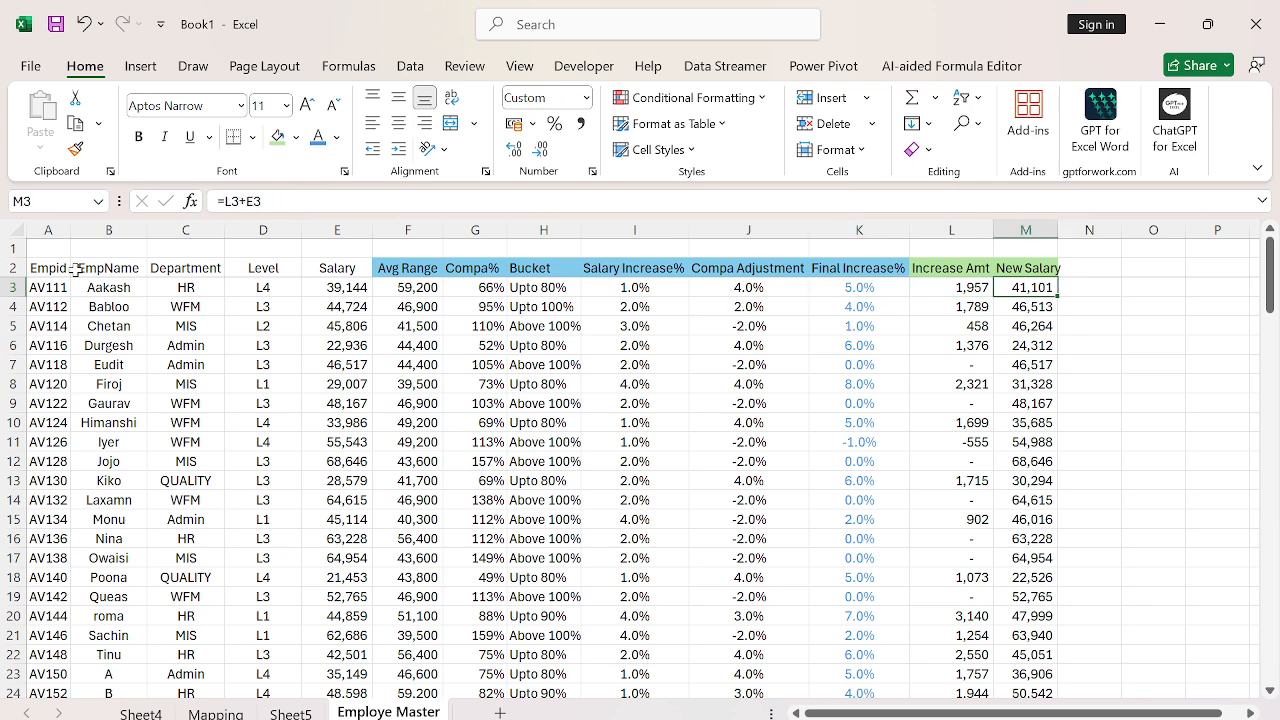
# - Recheck the calculated columns from Avg Range to New Salary in Employe Master and highlight the Final Increase% column
pyautogui.press('Left')
pyautogui.press('Left')
pyautogui.press('Left')
pyautogui.press('Left')
pyautogui.press('Left')
pyautogui.press('Left')
pyautogui.press('Left')
pyautogui.press('Left')
pyautogui.press('Right')
pyautogui.press('Right')
pyautogui.press('Right')
pyautogui.press('Right')
pyautogui.press('Right')
pyautogui.press('Right')
pyautogui.press('Right')
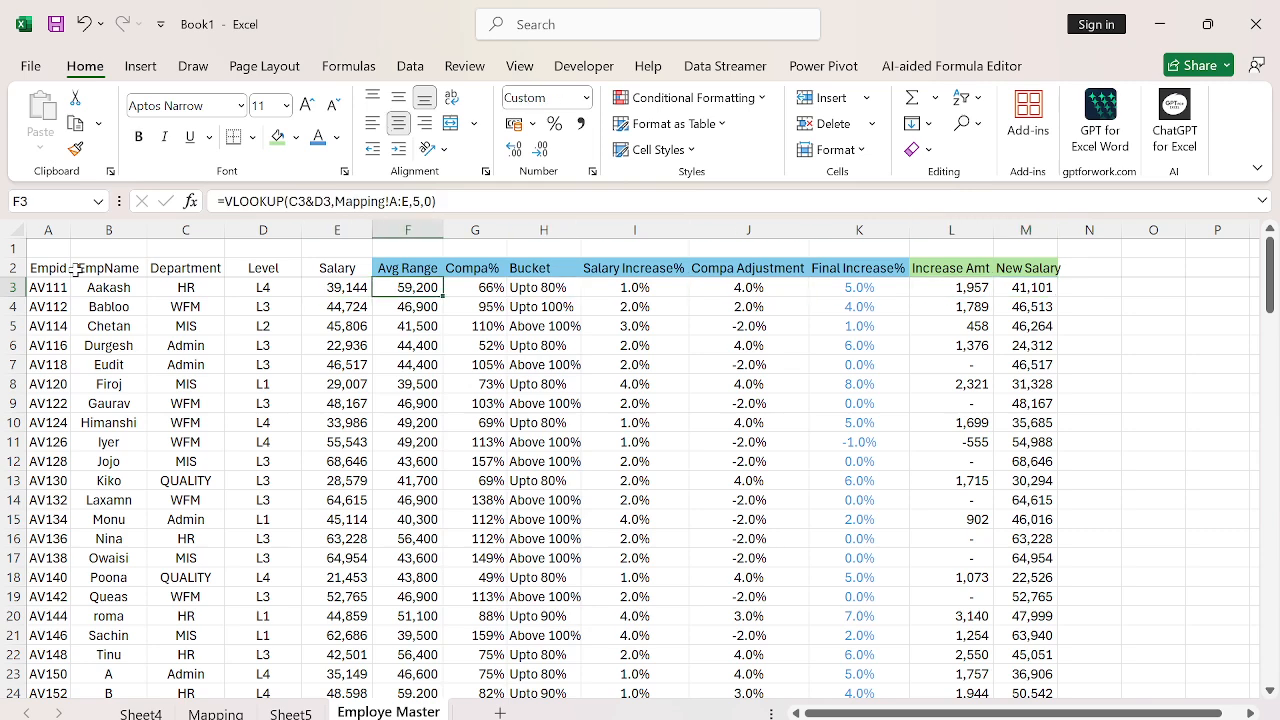
pyautogui.press('Right')
pyautogui.press('Right')
pyautogui.press('Right')
pyautogui.press('Left')
pyautogui.press('Left')
pyautogui.press('Up')
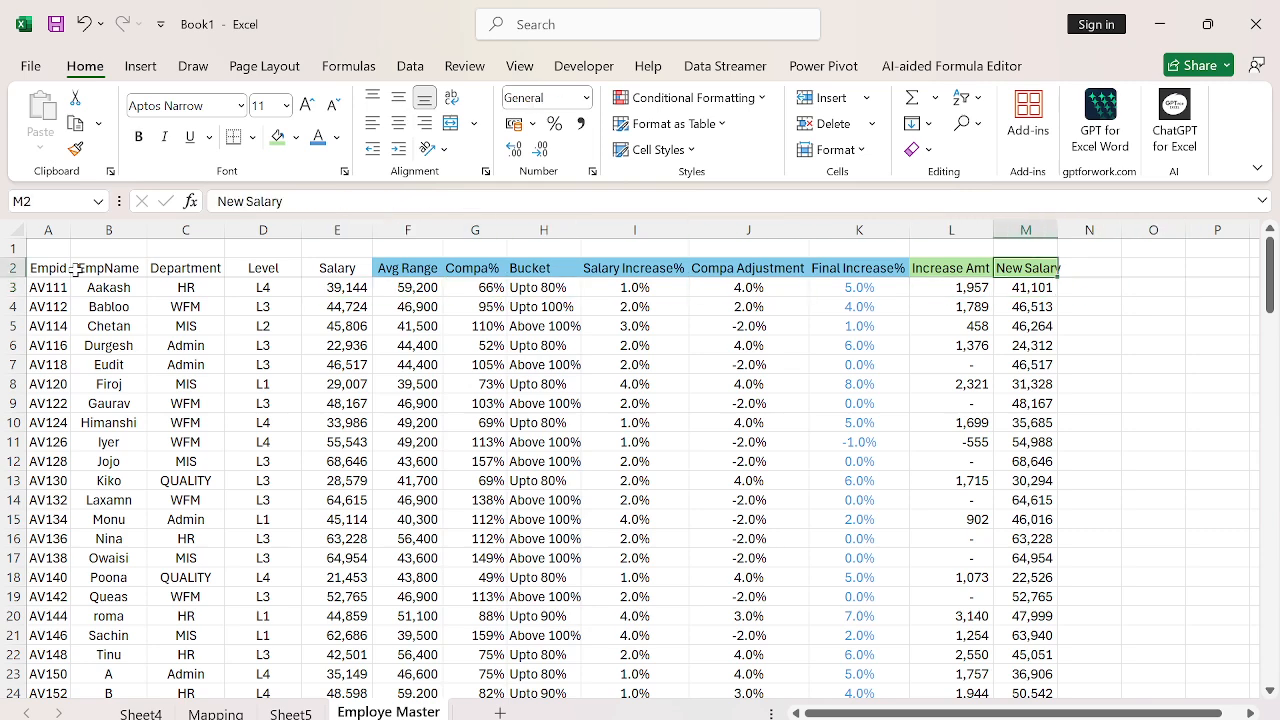
pyautogui.press('Right')
pyautogui.press('Left')
pyautogui.press('Left')
pyautogui.press('Left')
pyautogui.press('Up')
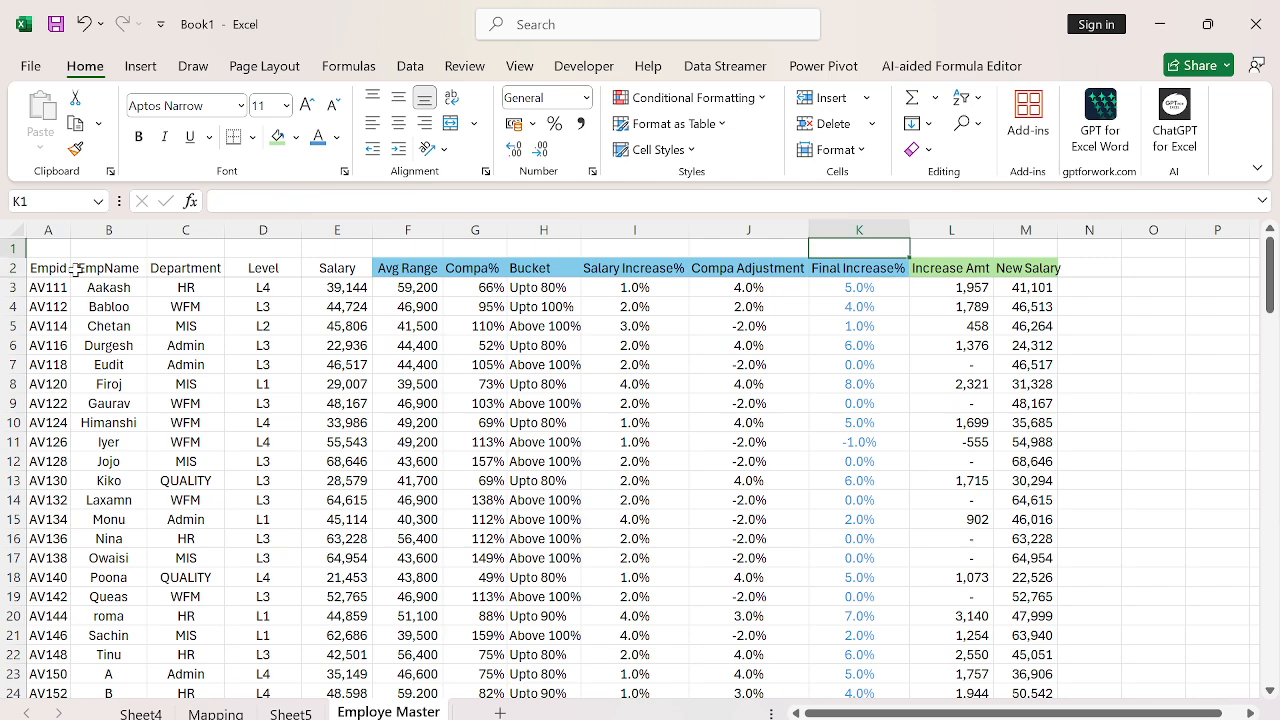
pyautogui.hotkey('ctrl', 'space')
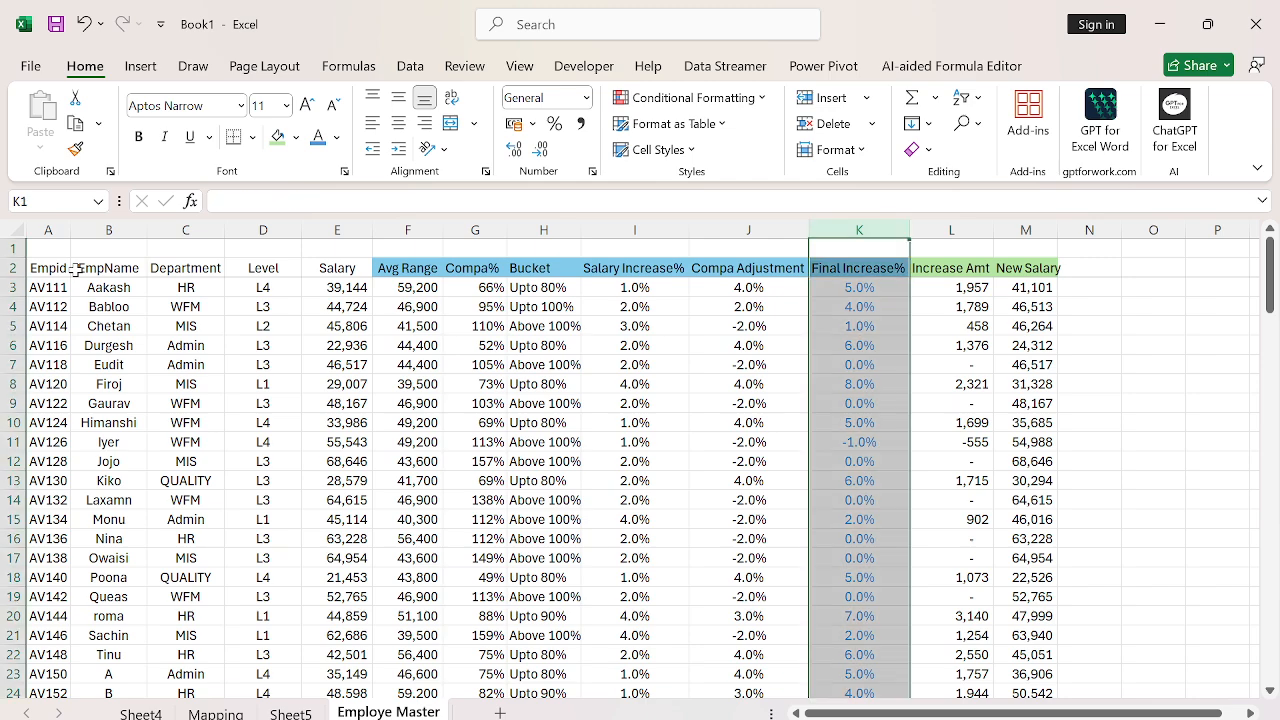
# - Copy the department PivotTable B3:C10 on Sheet5 to F3 and AutoFit the copy's columns
pyautogui.hotkey('ctrl', 'pageup')
pyautogui.press('Down')
pyautogui.press('Up')
pyautogui.press('Up')
pyautogui.press('Right')
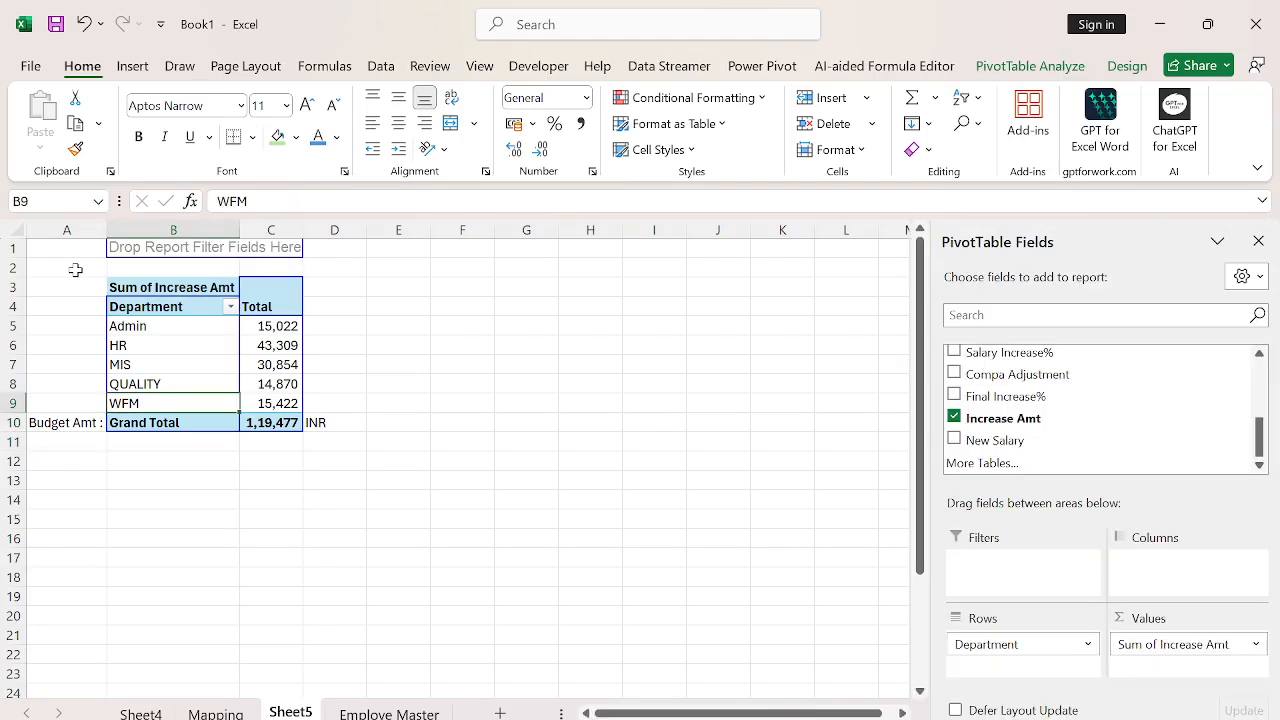
pyautogui.hotkey('ctrl', 'Up')
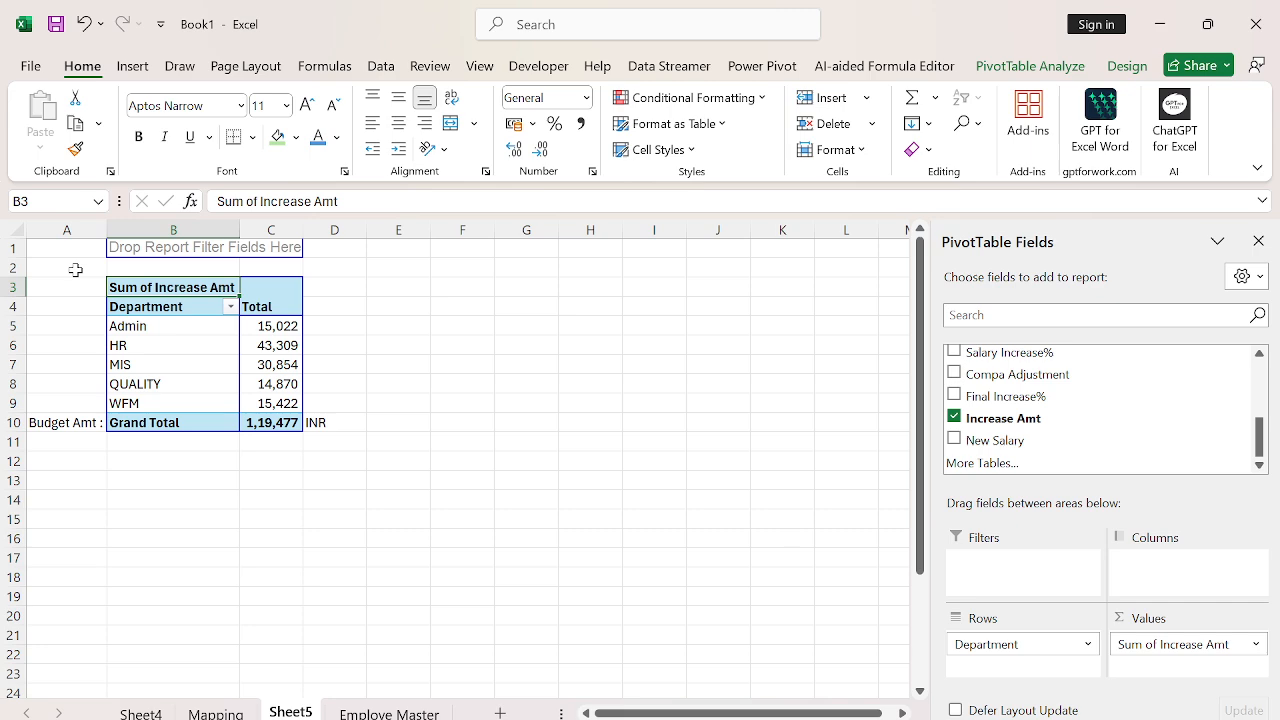
pyautogui.hotkey('ctrl', 'shift', 'Down')
pyautogui.hotkey('shift', 'Right')
pyautogui.hotkey('ctrl', 'c')
pyautogui.press('Right')
pyautogui.press('Right')
pyautogui.press('Right')
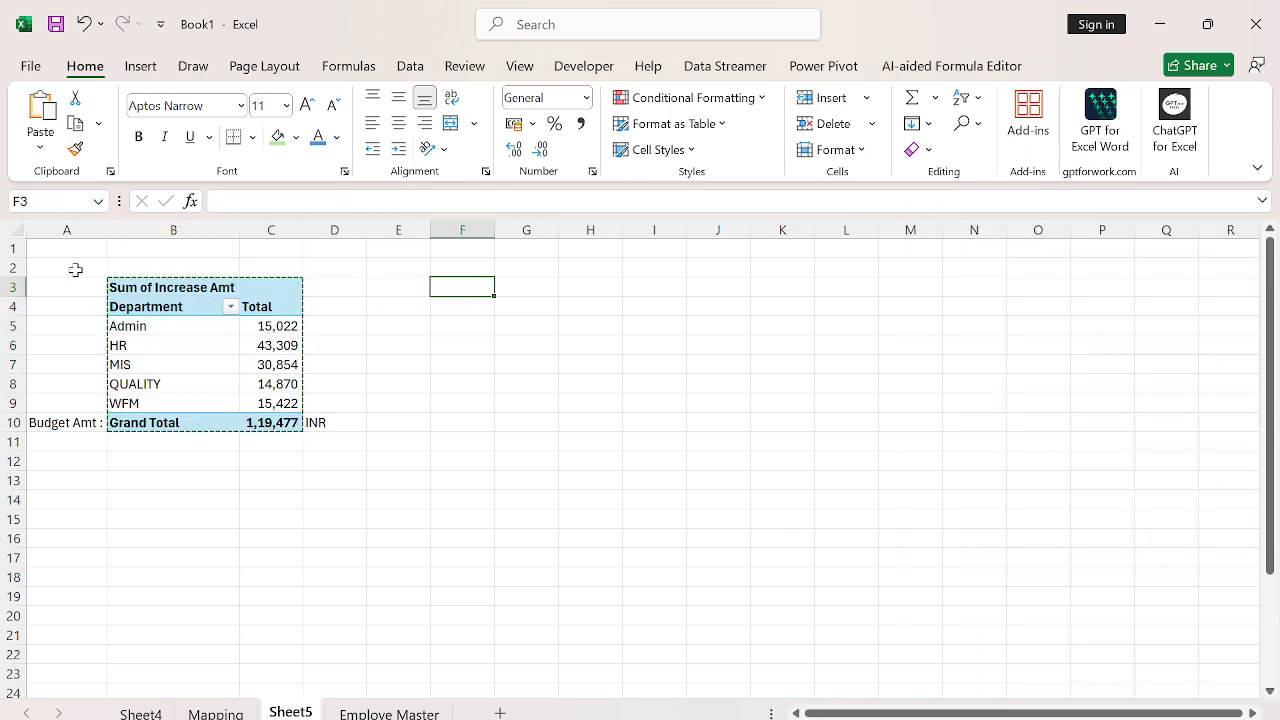
pyautogui.hotkey('ctrl', 'v')
pyautogui.hotkey('alt', 'h')
pyautogui.press('o')
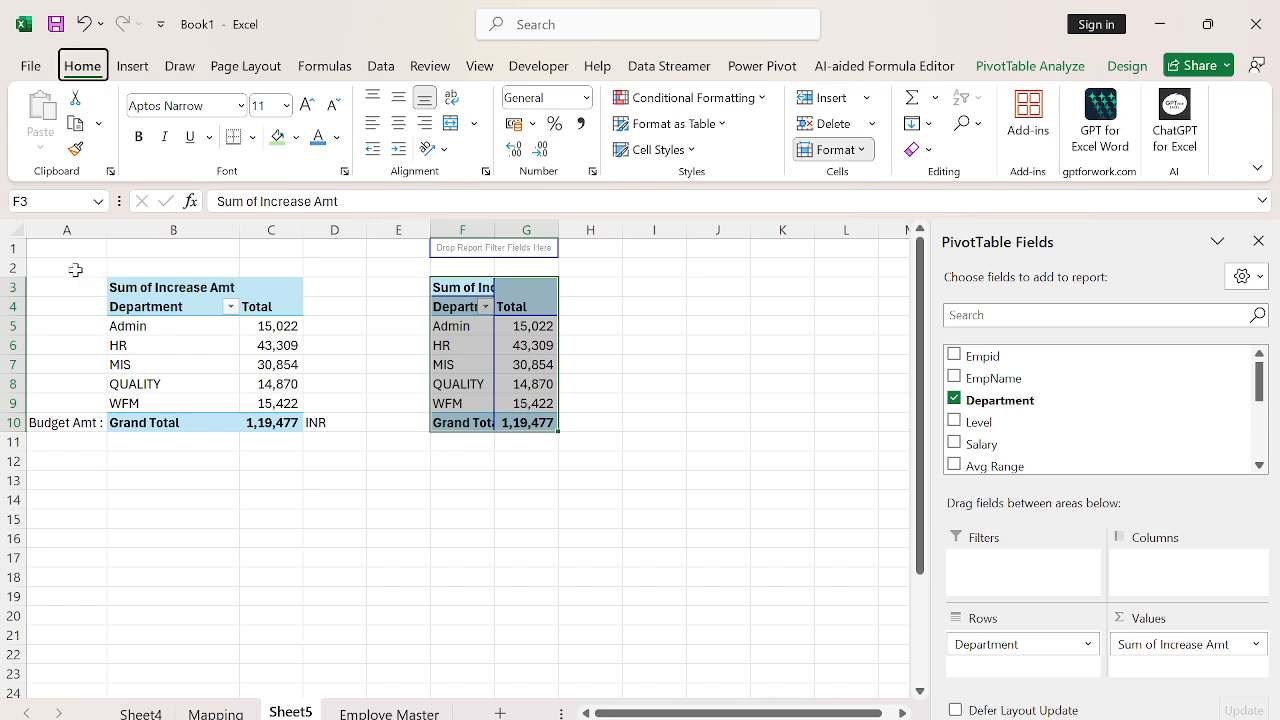
pyautogui.press('i')
# - In the copied PivotTable, replace Increase Amt with Final Increase% as the value field and set Level as the column field
pyautogui.click(529, 371)
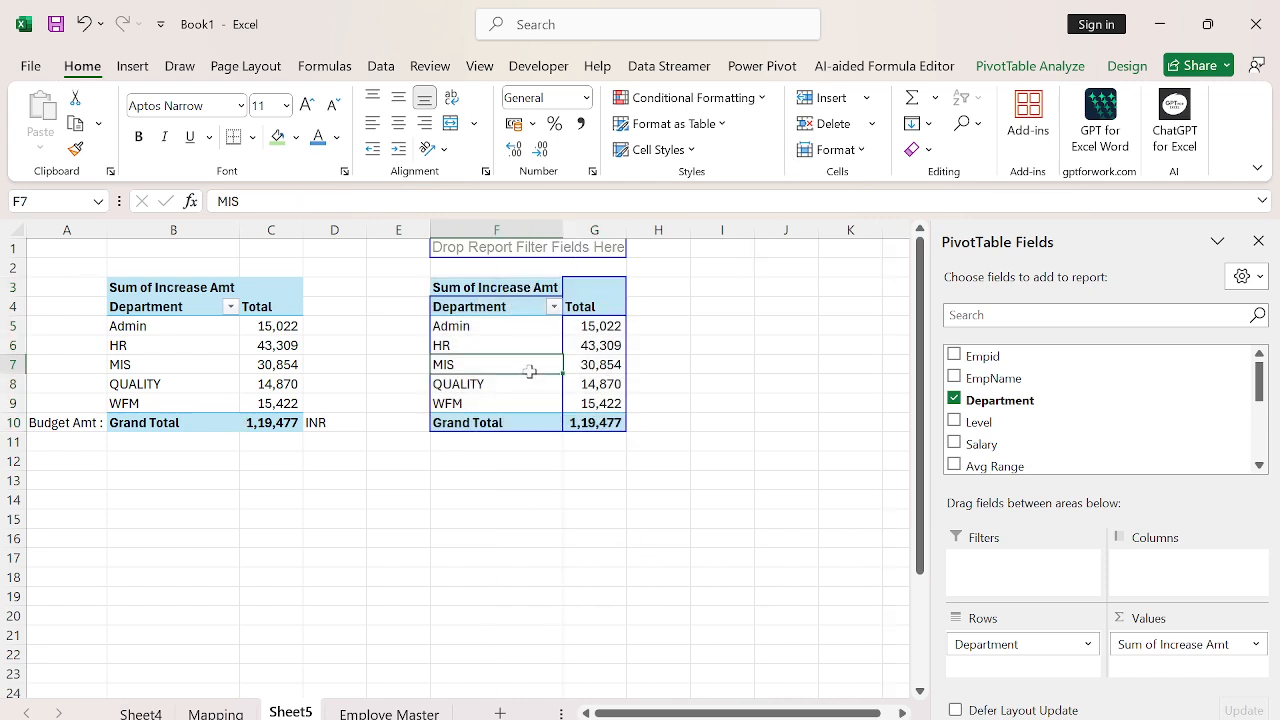
pyautogui.moveTo(982, 422); pyautogui.dragTo(1016, 665)
pyautogui.moveTo(1147, 650); pyautogui.dragTo(870, 490)
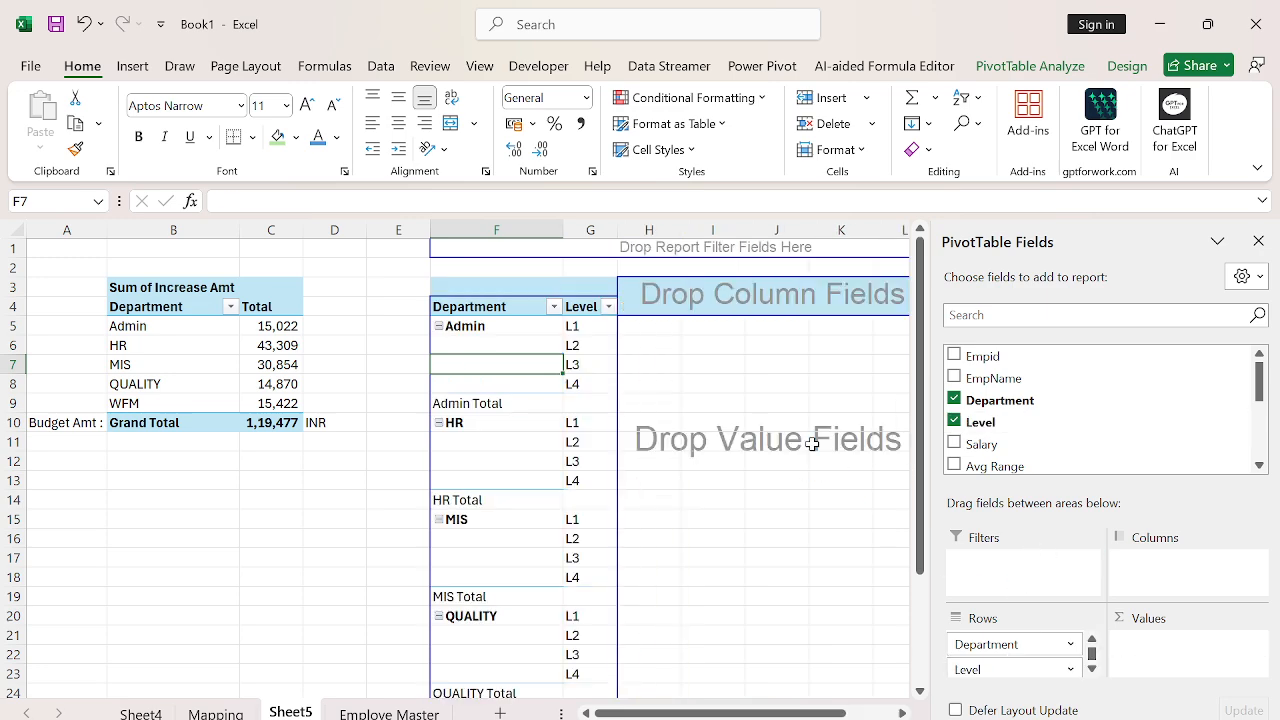
pyautogui.scroll(-5, 1010, 410)
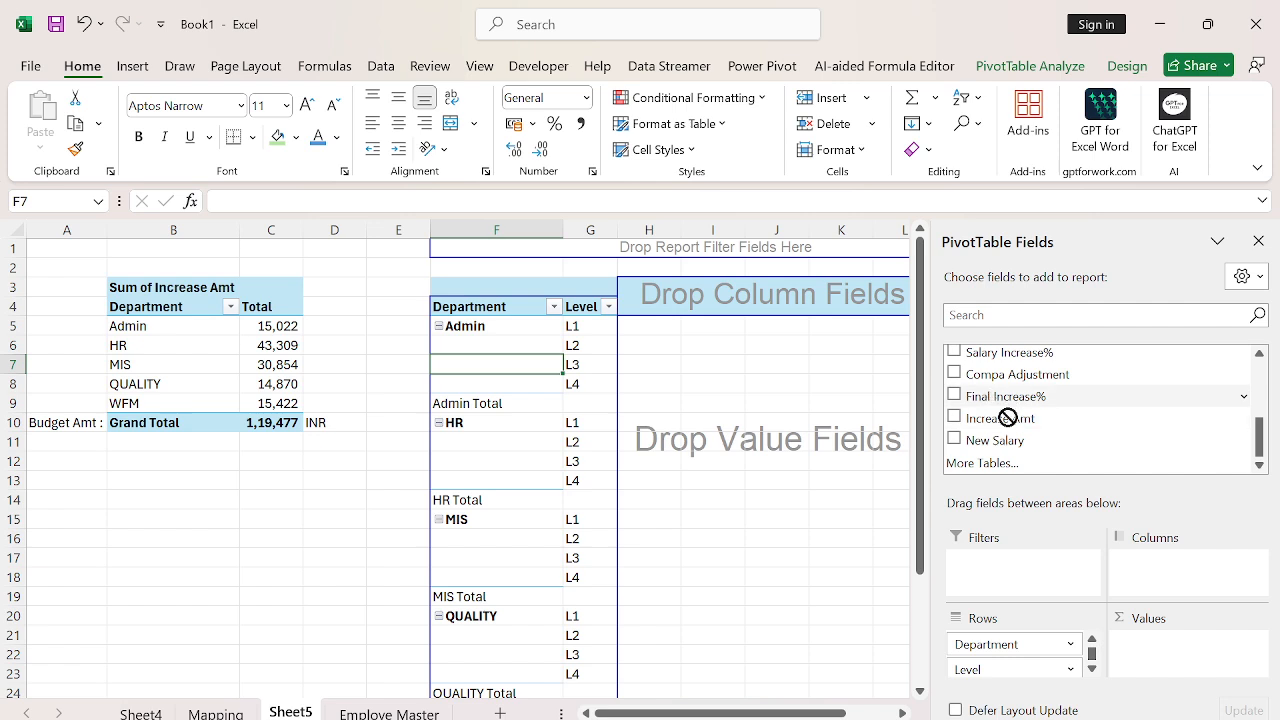
pyautogui.moveTo(1006, 396); pyautogui.dragTo(1198, 652)
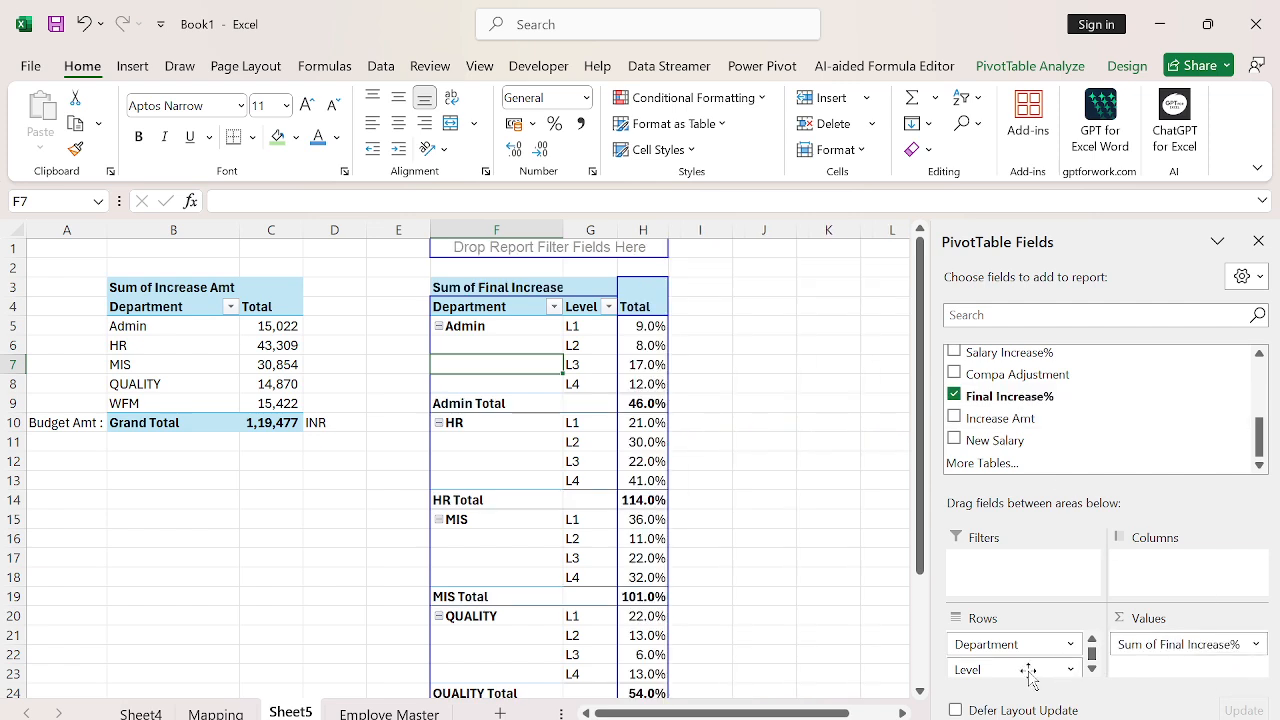
pyautogui.moveTo(1030, 670); pyautogui.dragTo(1188, 598)
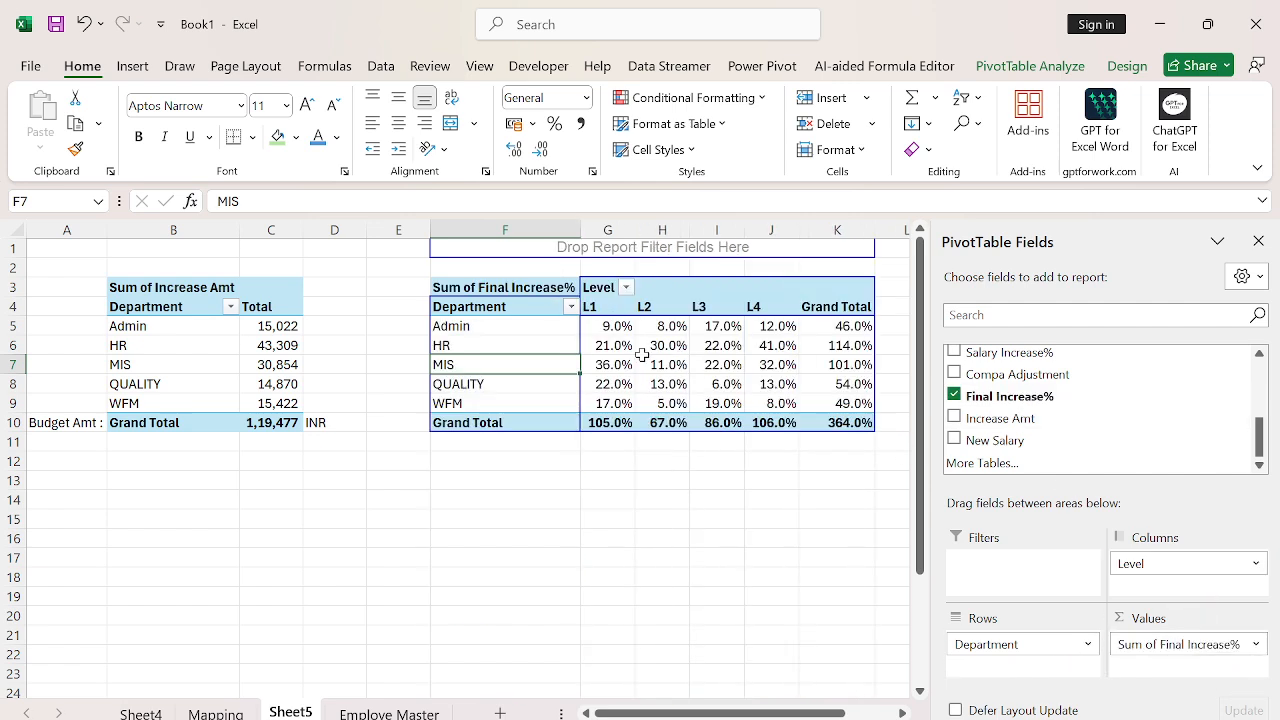
# - Summarise the Final Increase% values in the second PivotTable by Average instead of Sum
pyautogui.rightClick(645, 360)
pyautogui.moveTo(837, 585)
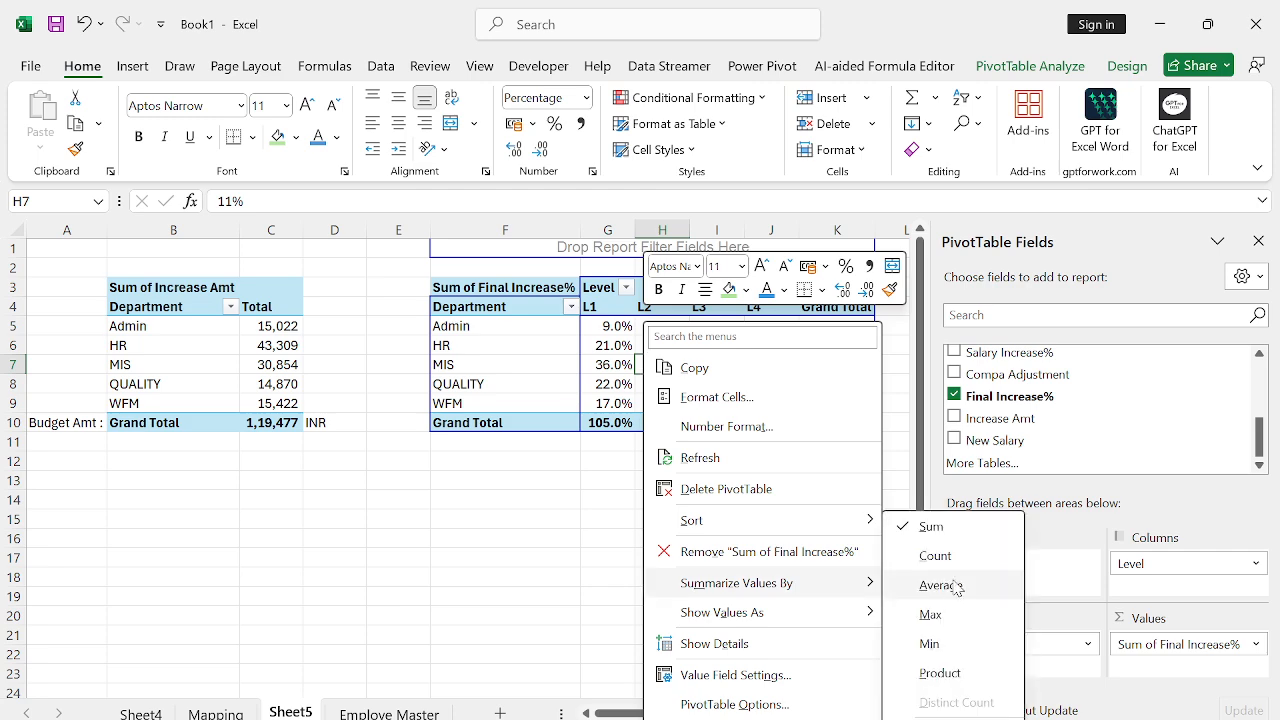
pyautogui.click(950, 585)
# - Close the PivotTable field list to show the whole sheet beside the two PivotTables
pyautogui.click(732, 268)
pyautogui.press('Right')
pyautogui.press('Right')
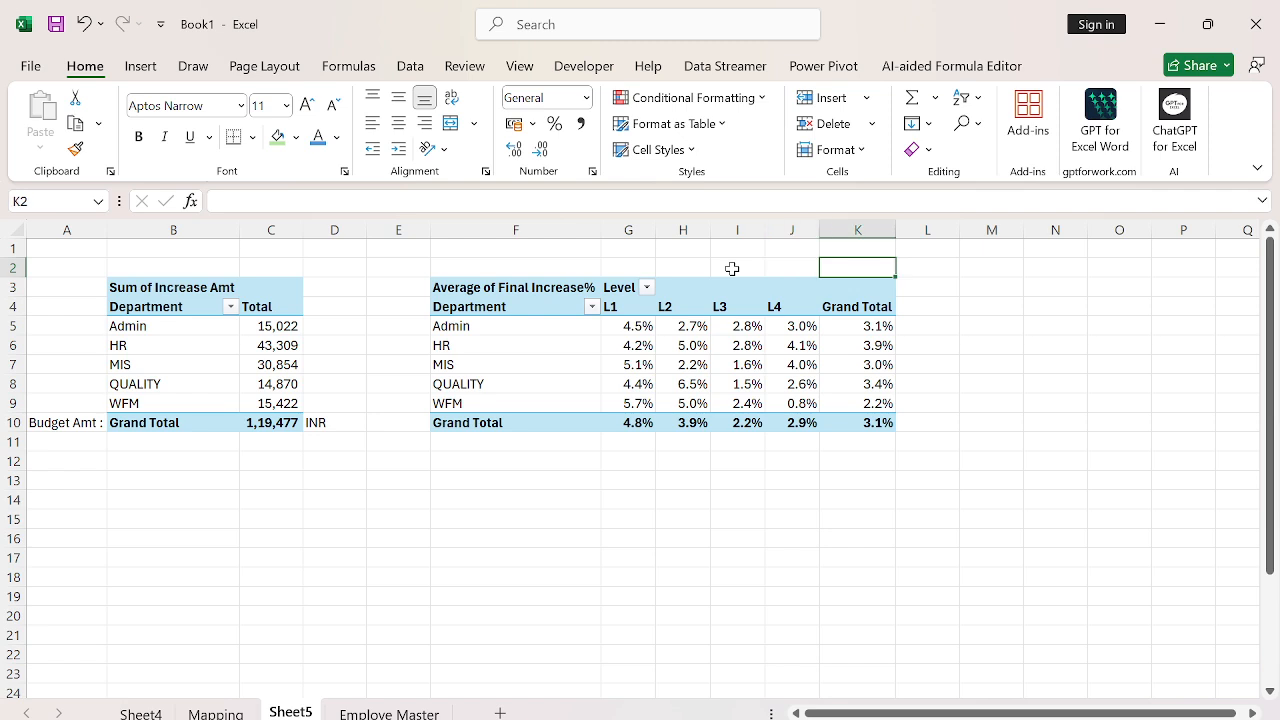
pyautogui.press('Right')
pyautogui.press('Right')
pyautogui.press('Down')
pyautogui.press('Down')
pyautogui.press('Left')
pyautogui.press('Left')
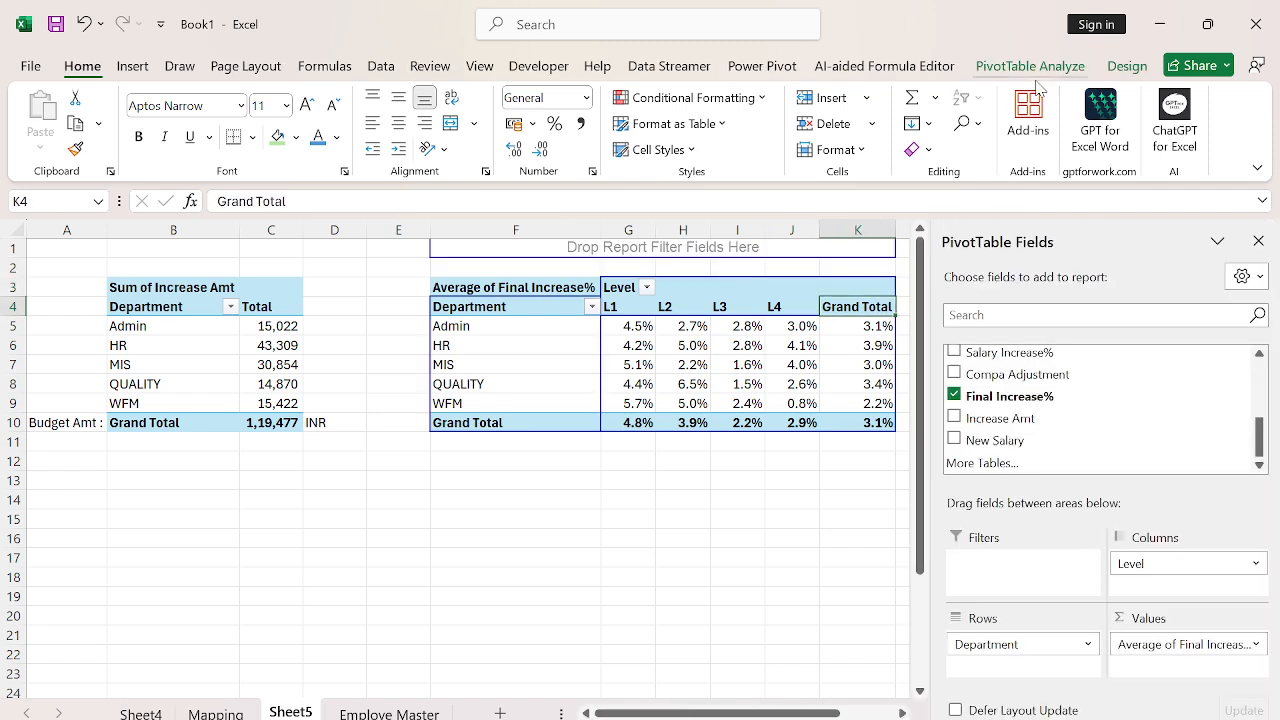
pyautogui.click(1258, 242)
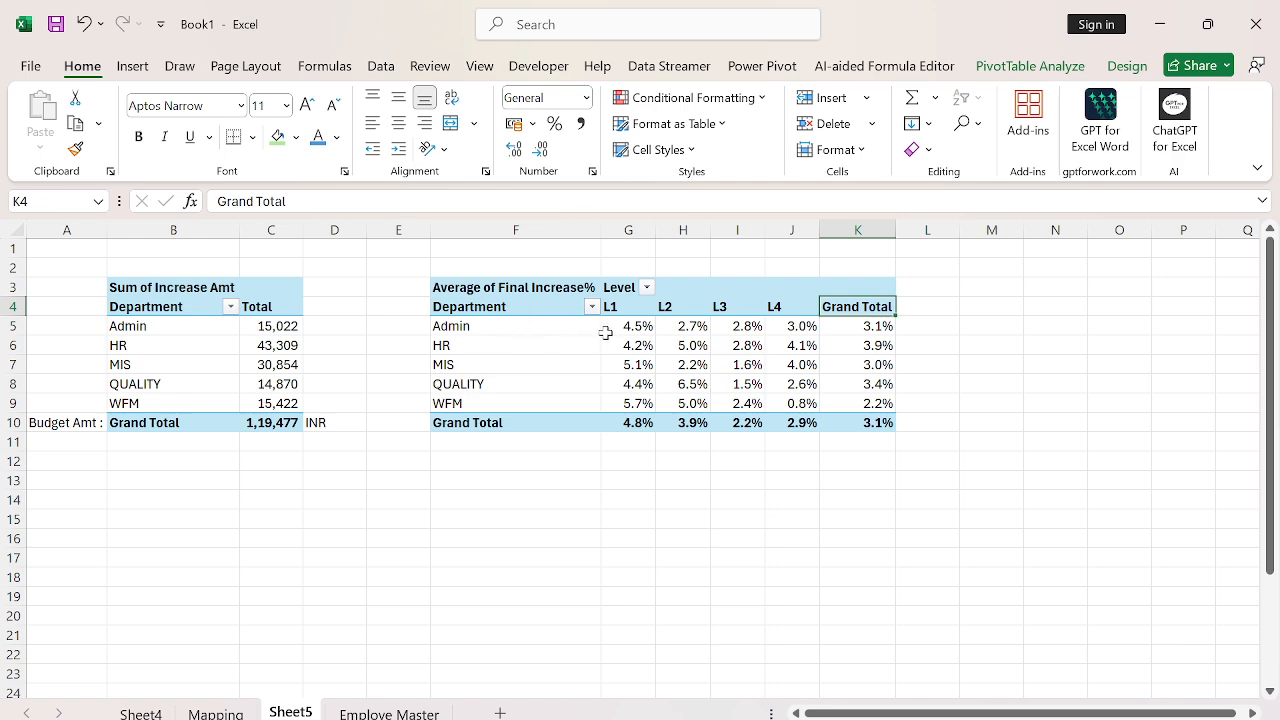
# - Examine the Admin department's average final increase for levels L1 to L4 in the second PivotTable
pyautogui.click(640, 331)
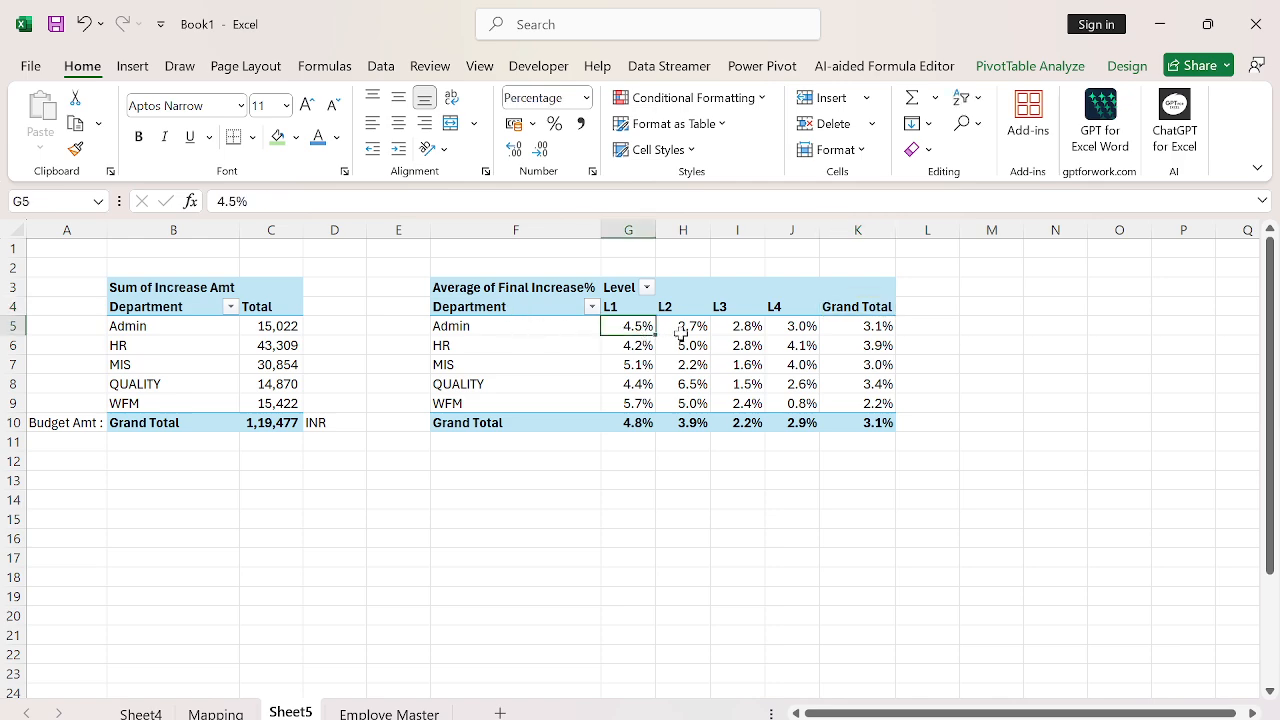
pyautogui.click(680, 333)
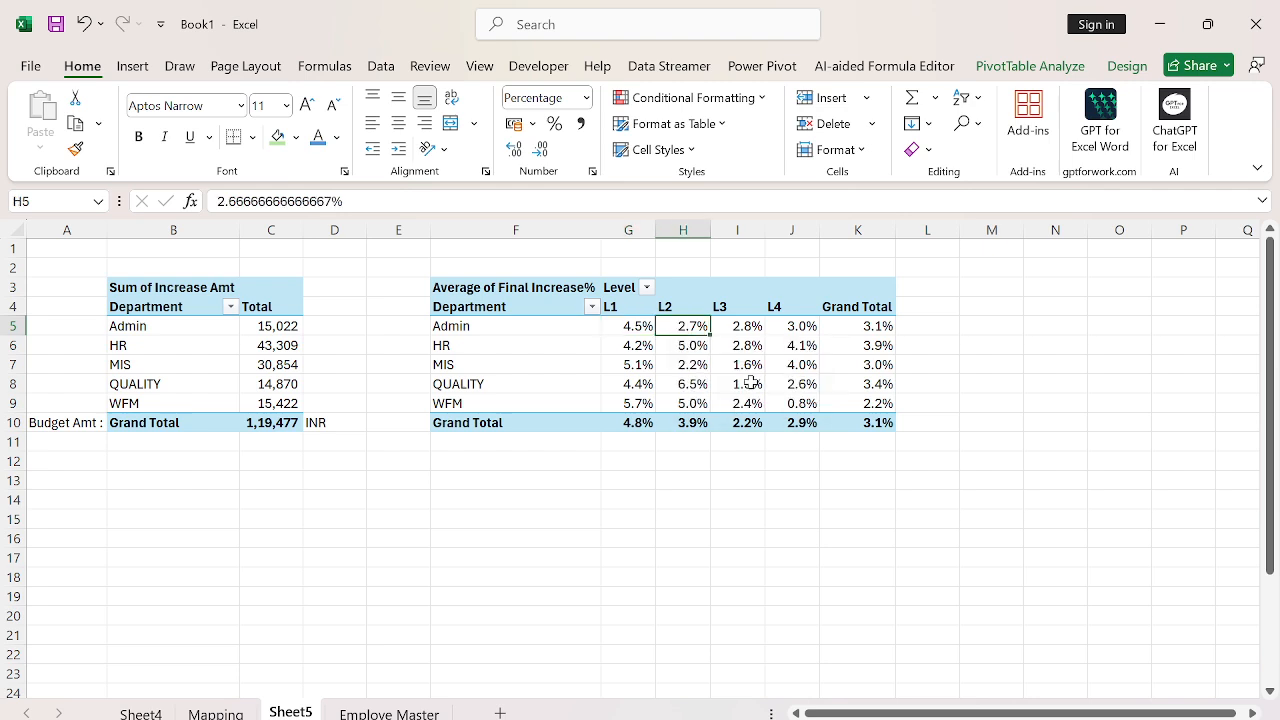
pyautogui.click(744, 327)
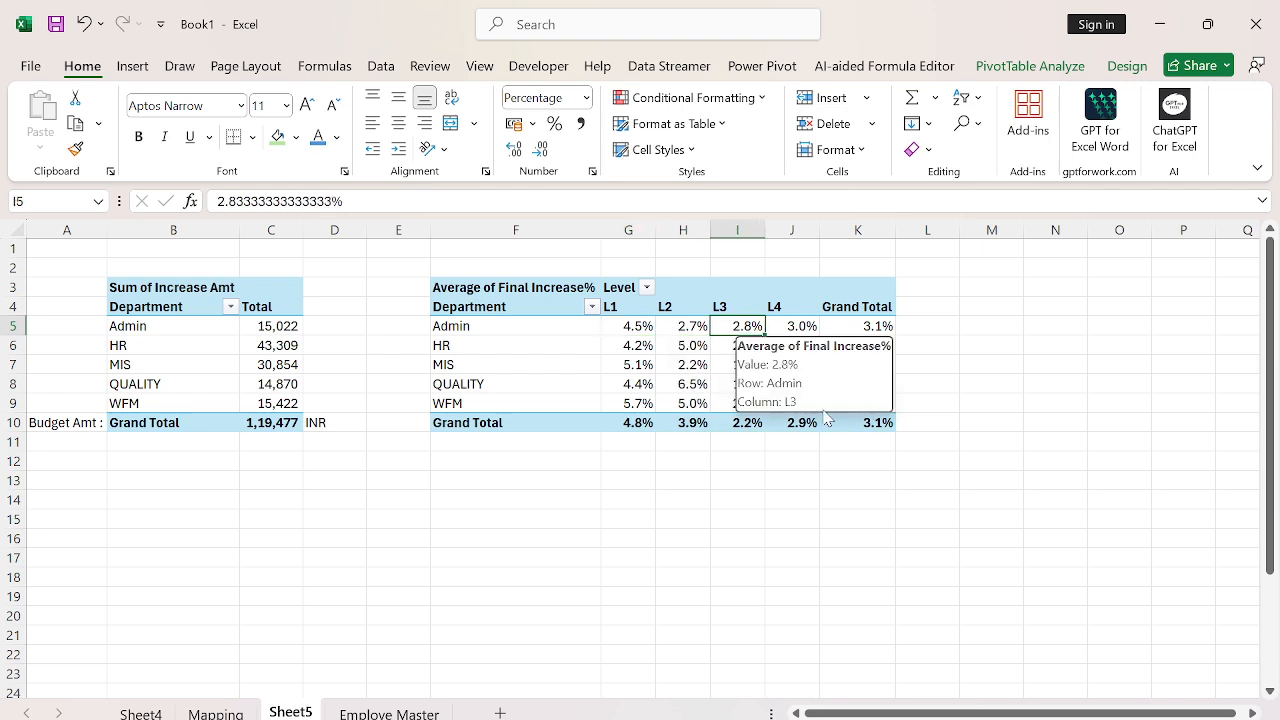
pyautogui.click(802, 327)
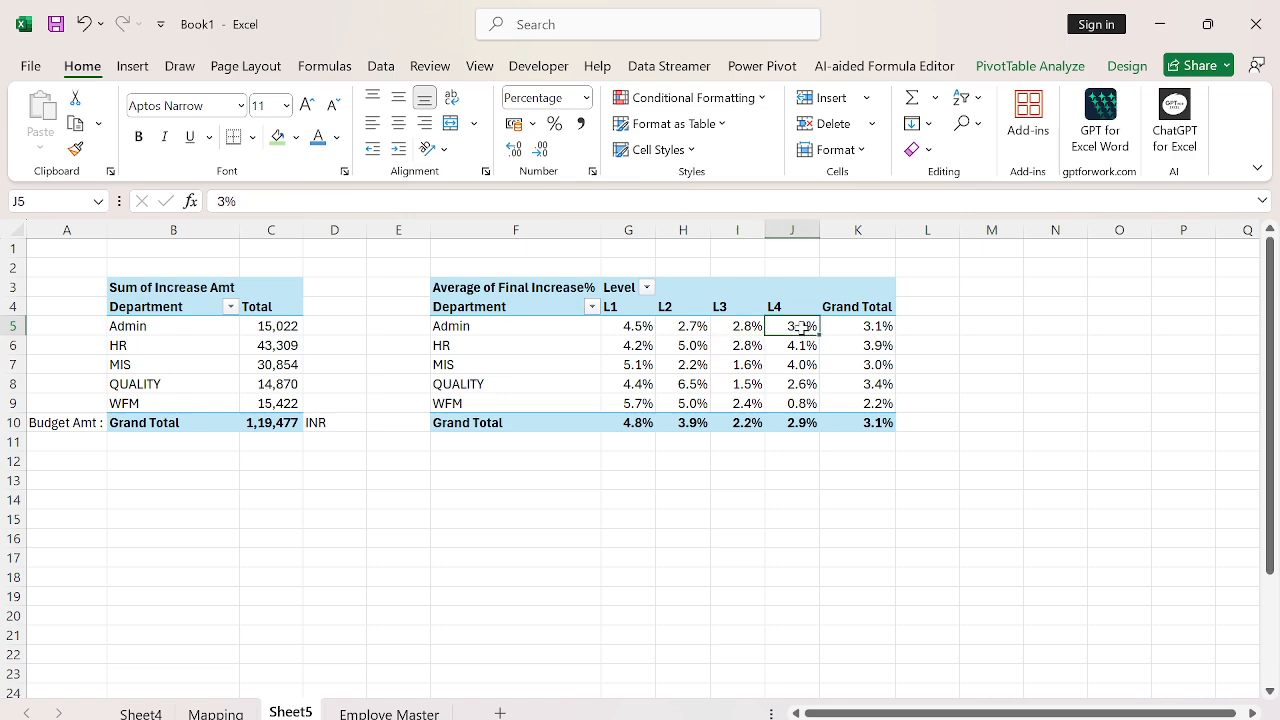
pyautogui.moveTo(846, 382)
# - Centre-align the L1 to L4 columns G:J of the average increase PivotTable
pyautogui.moveTo(613, 327); pyautogui.dragTo(783, 404)
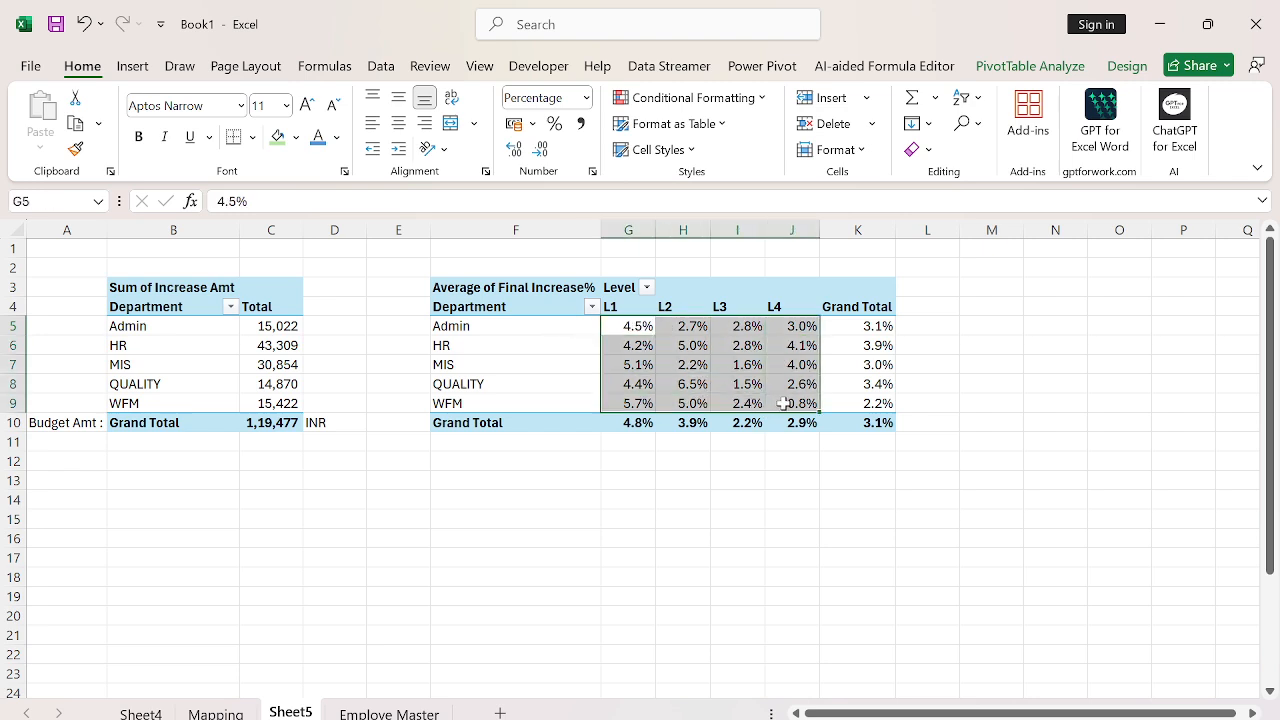
pyautogui.hotkey('ctrl', 'space')
pyautogui.hotkey('alt', 'h')
pyautogui.press('a')
pyautogui.press('c')
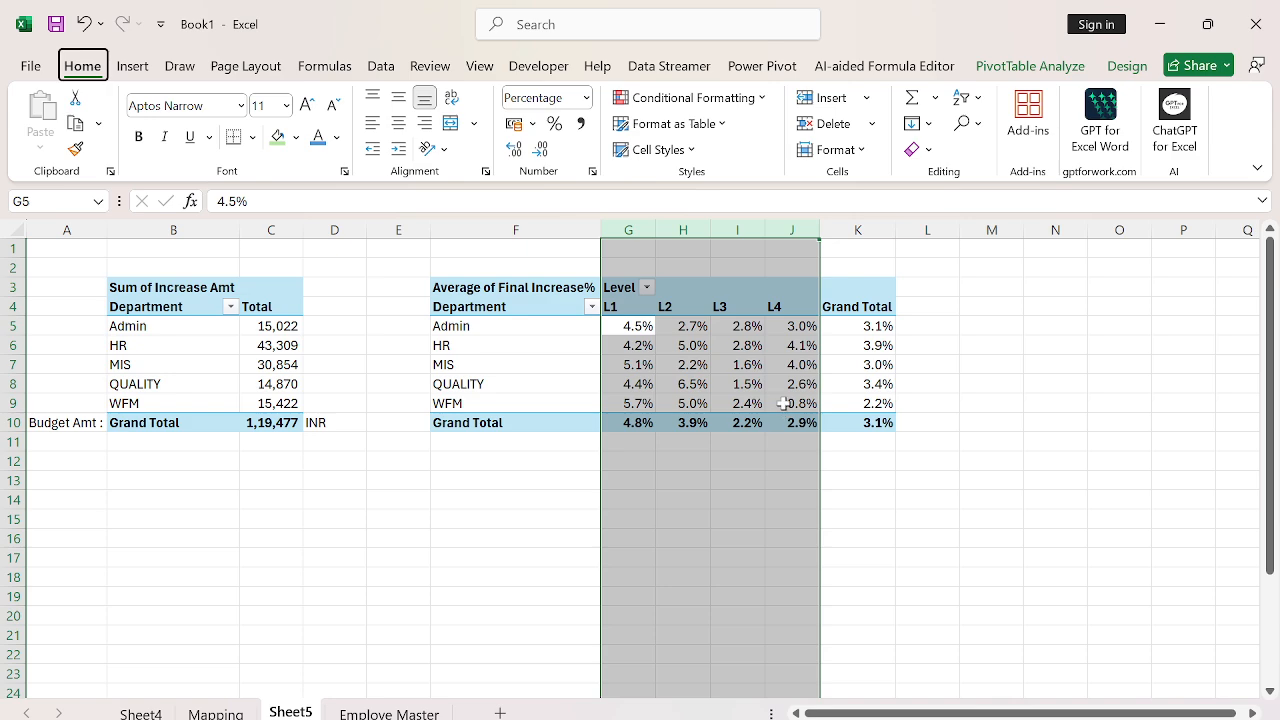
pyautogui.press('Left')
pyautogui.press('Up')
pyautogui.press('Up')
pyautogui.press('Up')
pyautogui.press('Up')
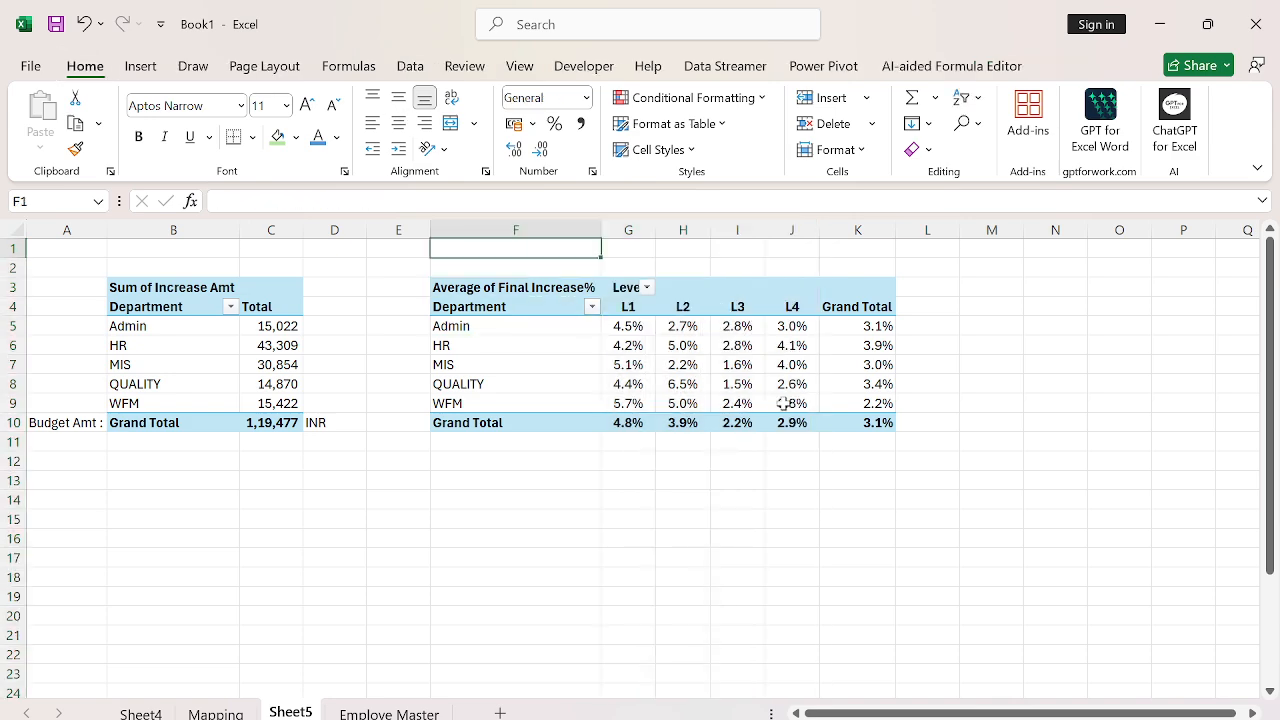
# - Delete the empty column E between the two PivotTables and column A holding the Budget Amt label
pyautogui.press('Left')
pyautogui.hotkey('ctrl', 'space')
pyautogui.hotkey('ctrl', '-')
pyautogui.hotkey('ctrl', 'Left')
pyautogui.hotkey('ctrl', 'space')
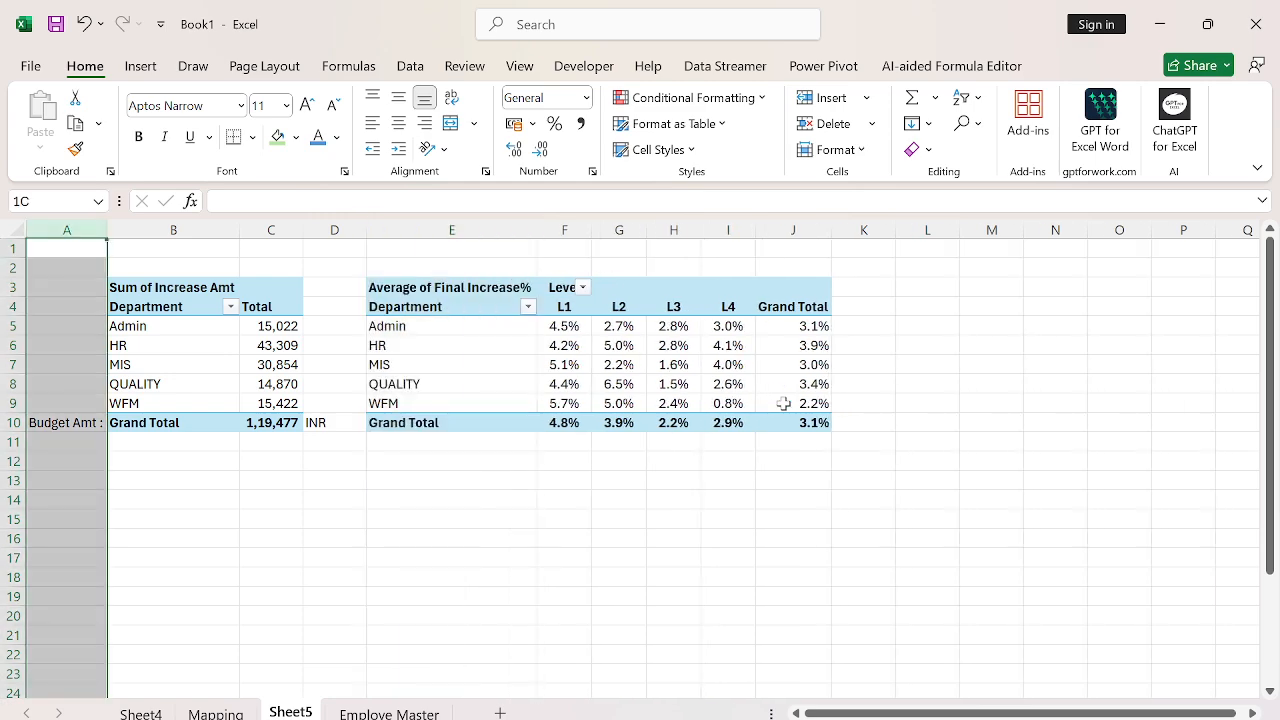
pyautogui.hotkey('ctrl', '-')
# - Insert a Line with Markers PivotChart based on the Sum of Increase Amt PivotTable
pyautogui.hotkey('shift', 'space')
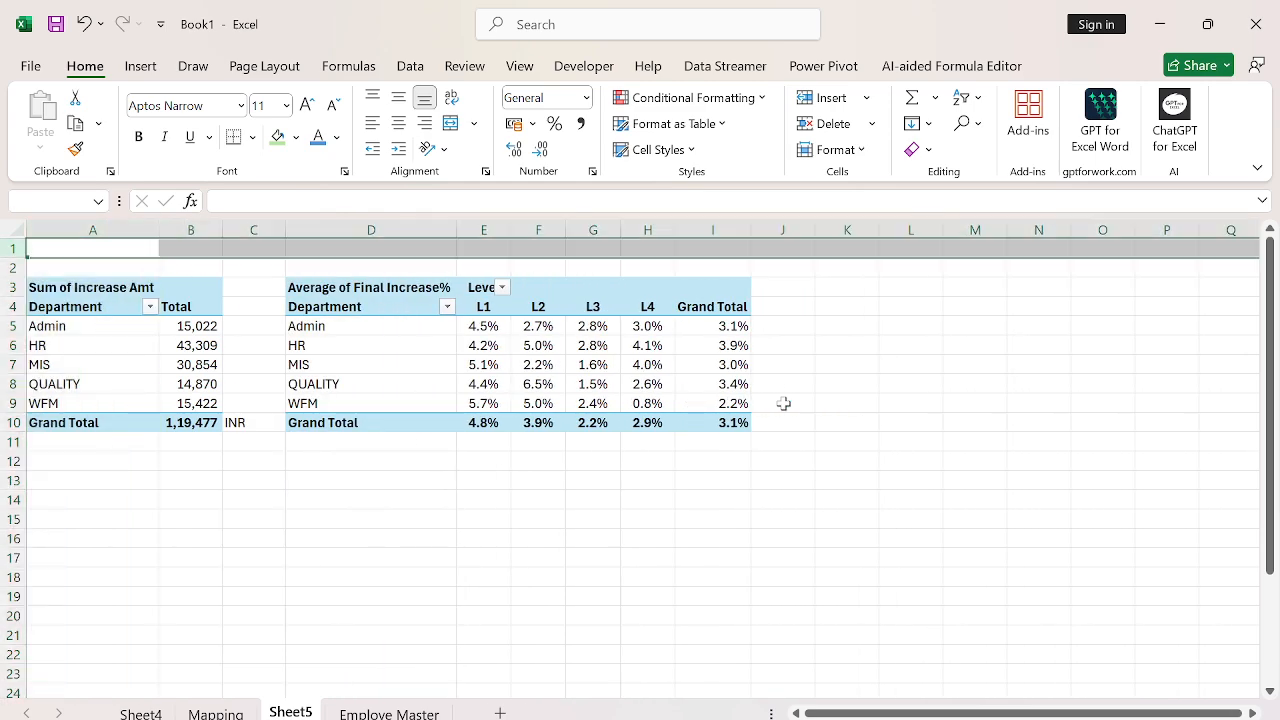
pyautogui.press('Down')
pyautogui.press('Down')
pyautogui.press('Down')
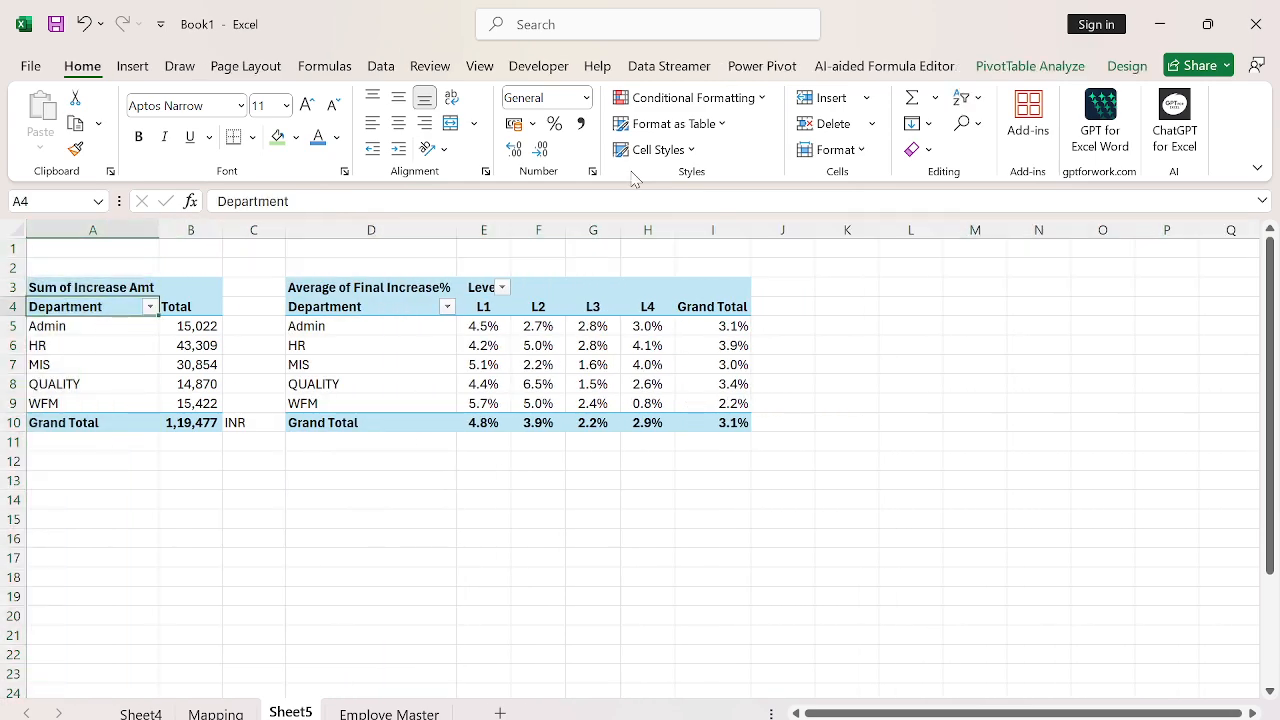
pyautogui.click(137, 73)
pyautogui.click(560, 122)
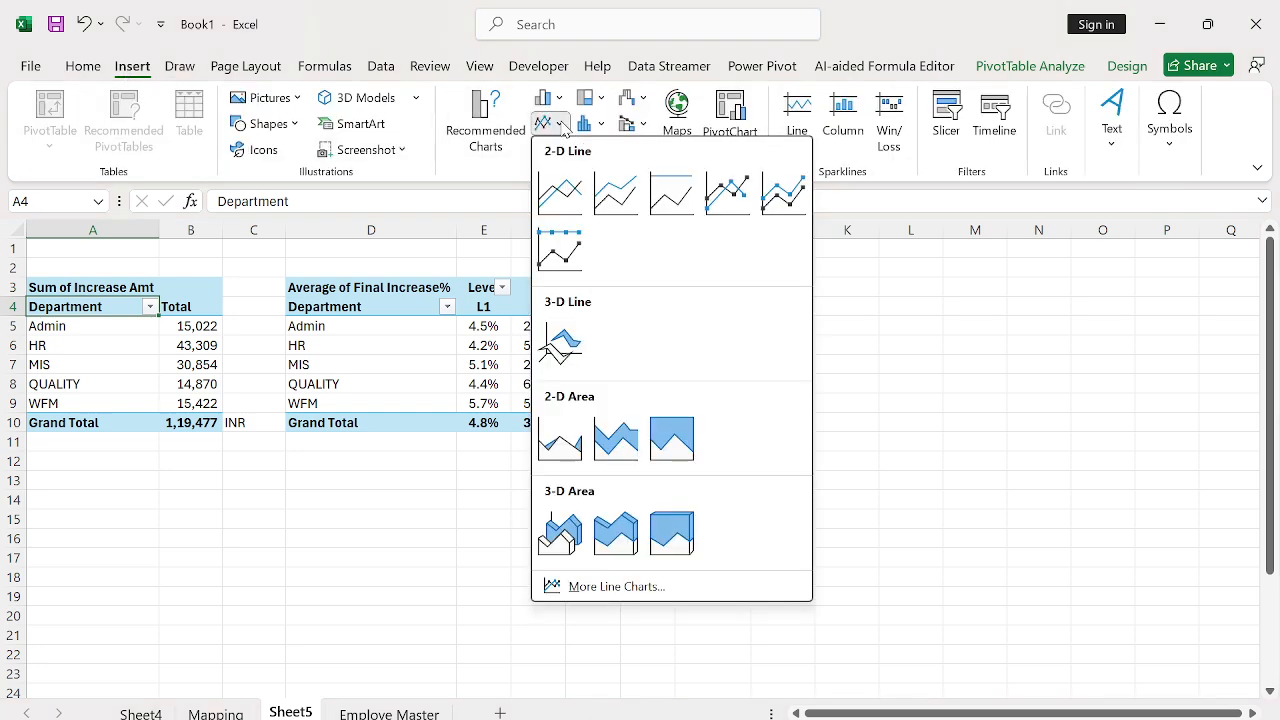
pyautogui.click(727, 192)
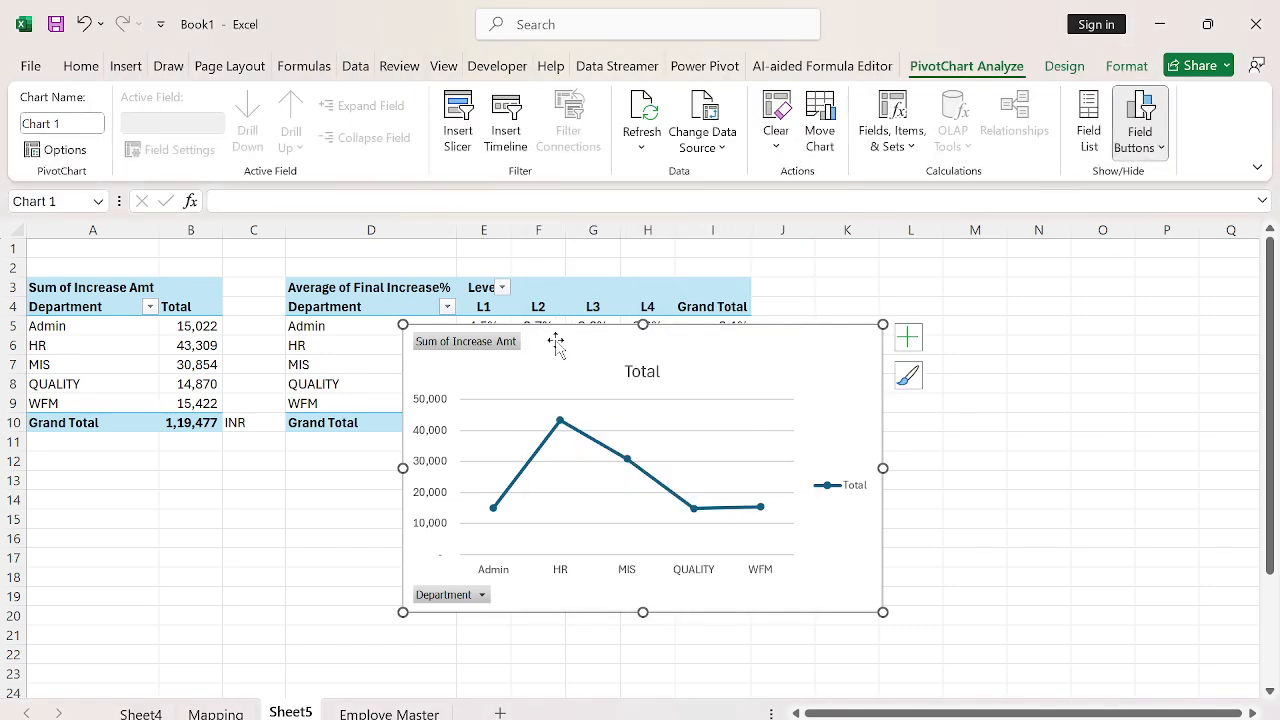
# - Hide all field buttons on the Sum of Increase Amt chart and apply the dark glowing chart style
pyautogui.rightClick(482, 342)
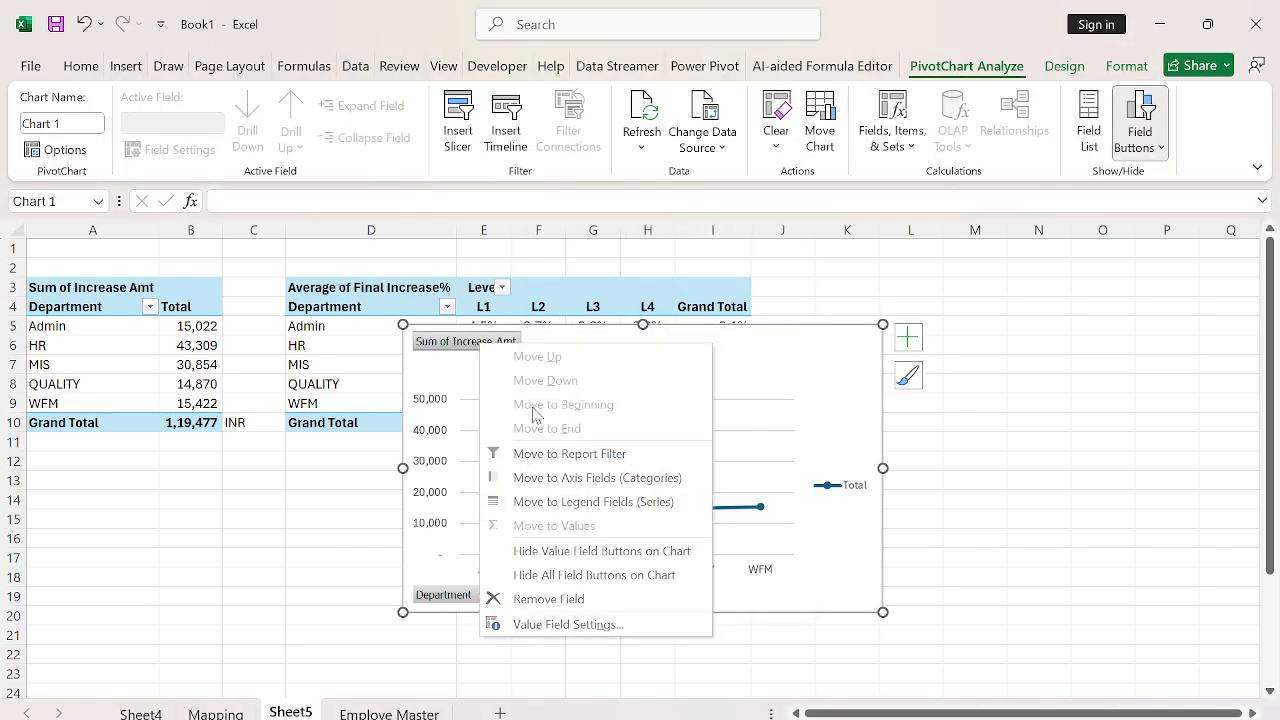
pyautogui.click(591, 584)
pyautogui.click(1064, 65)
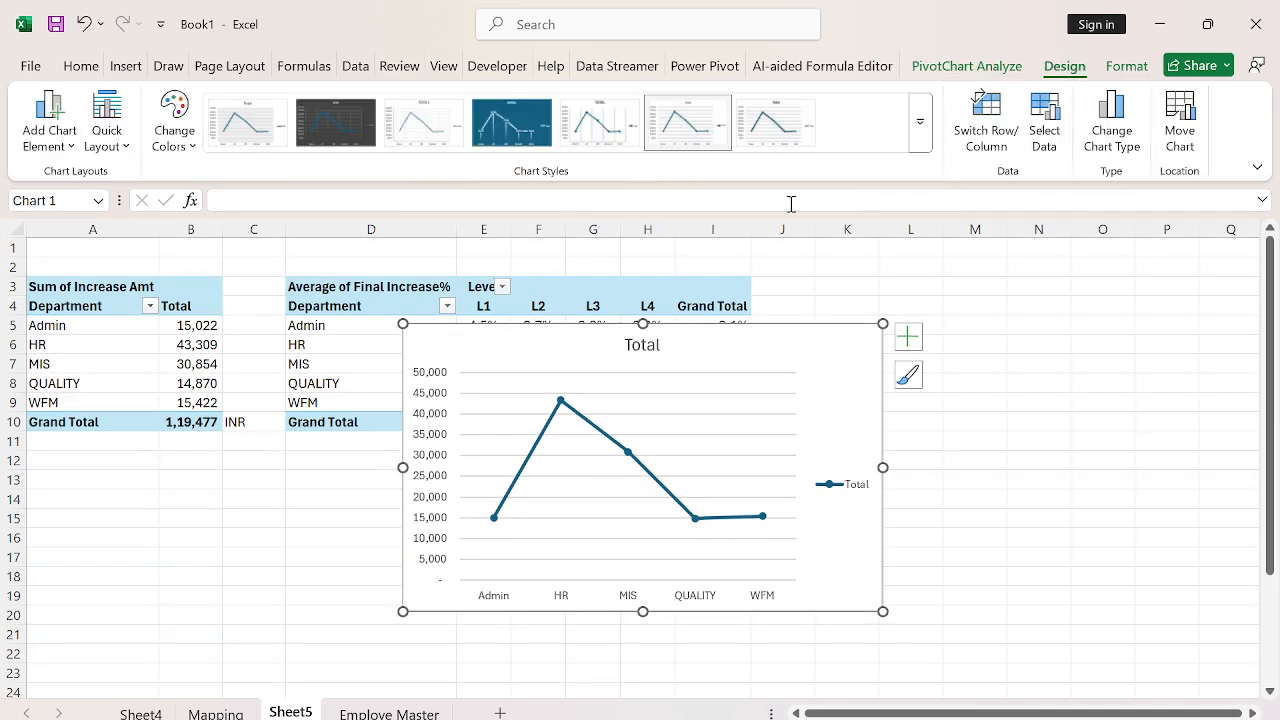
pyautogui.click(923, 138)
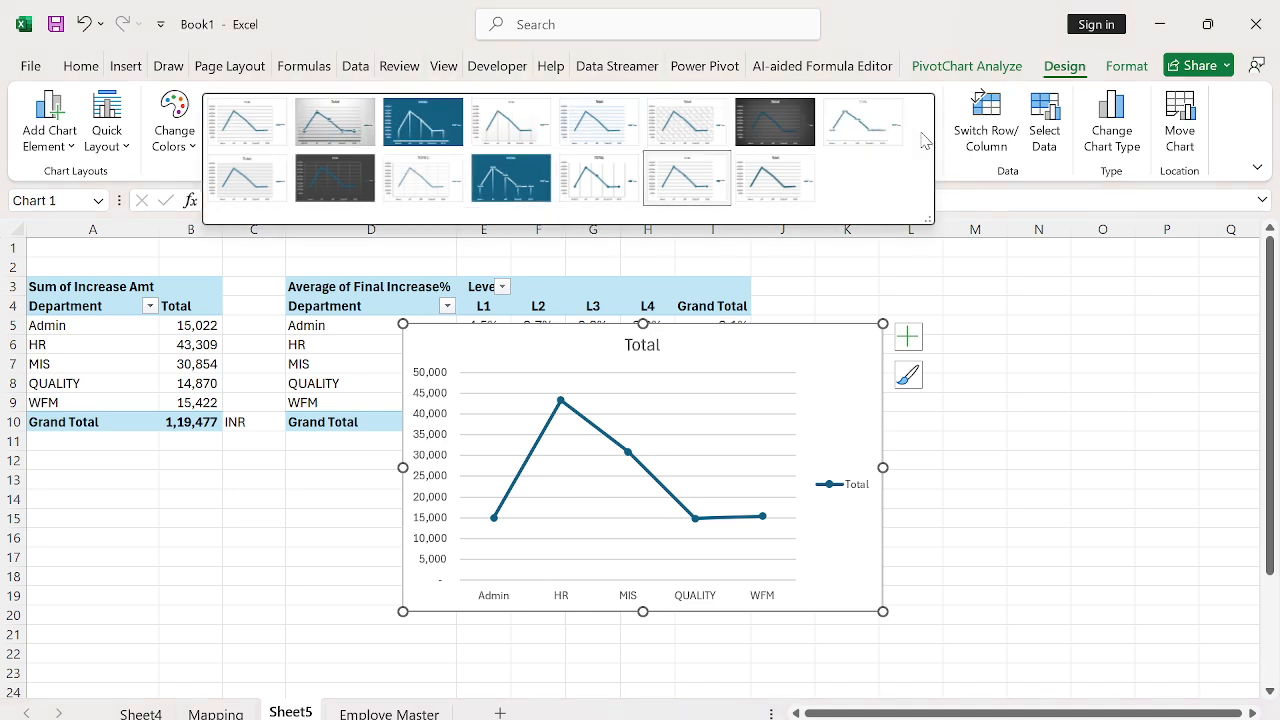
pyautogui.click(332, 176)
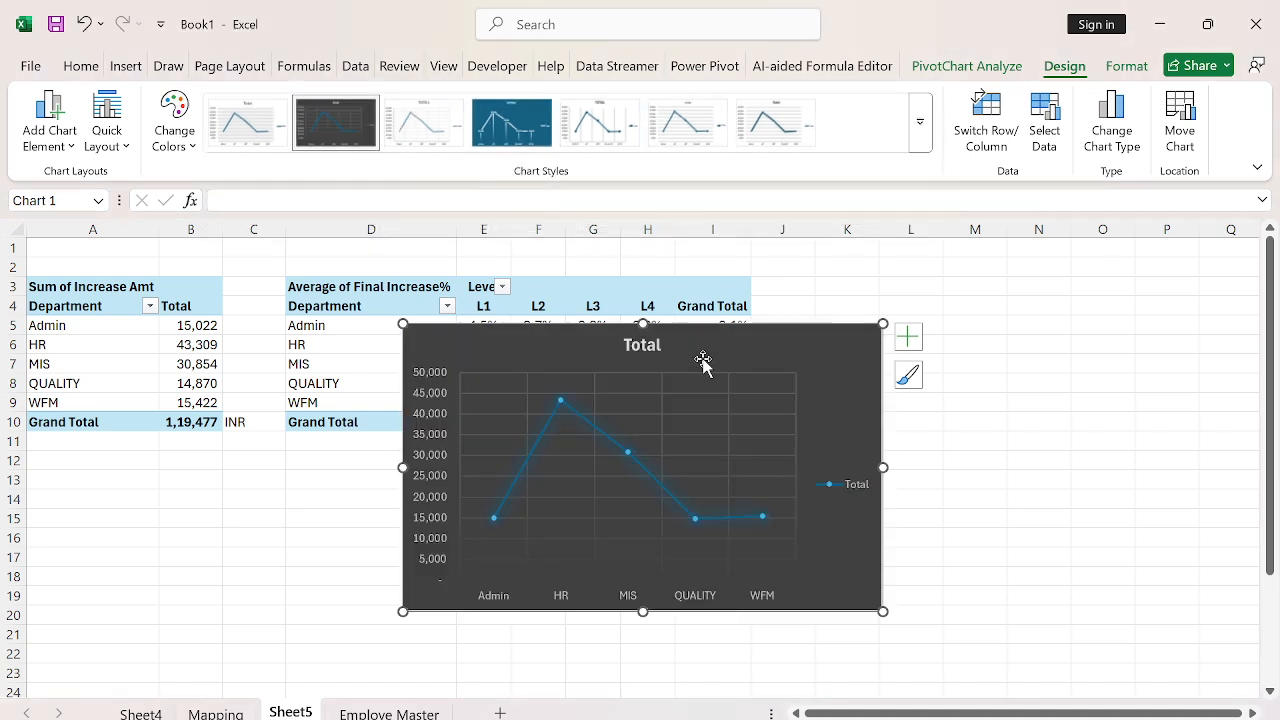
# - Place the Sum of Increase Amt chart below the first PivotTable and swap its title for data labels
pyautogui.moveTo(723, 337); pyautogui.dragTo(428, 429)
pyautogui.click(351, 443)
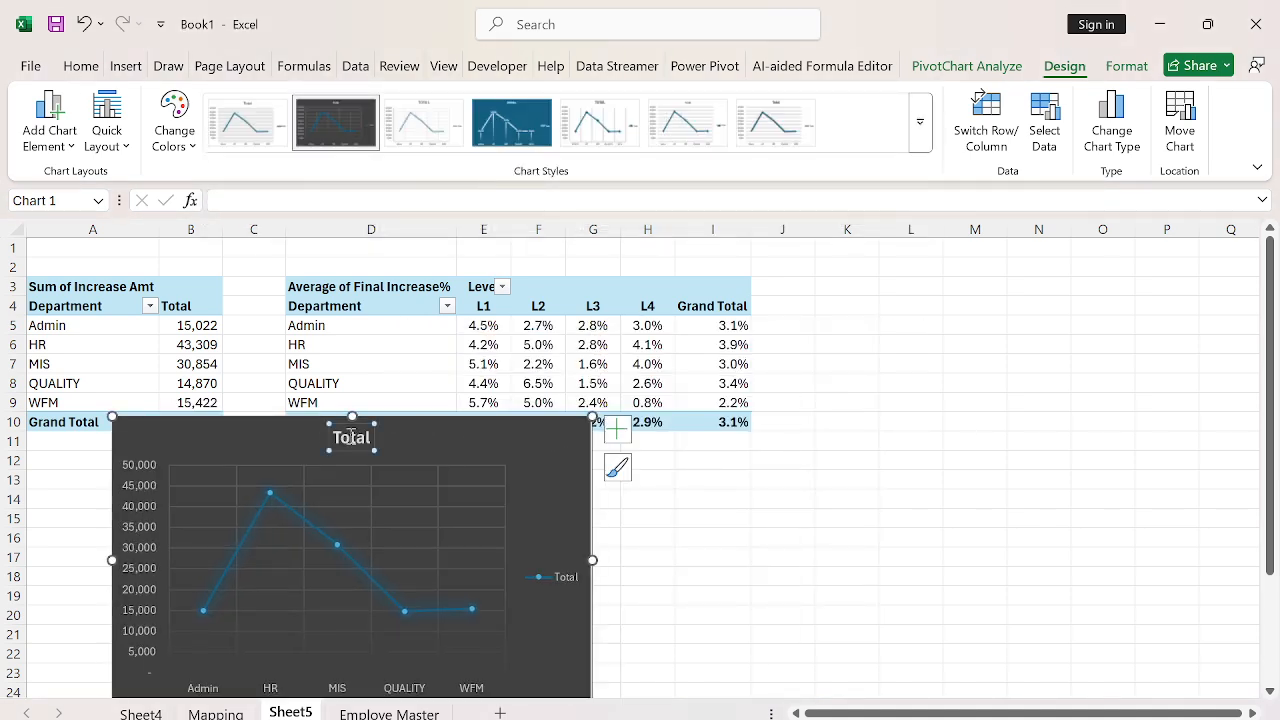
pyautogui.press('Delete')
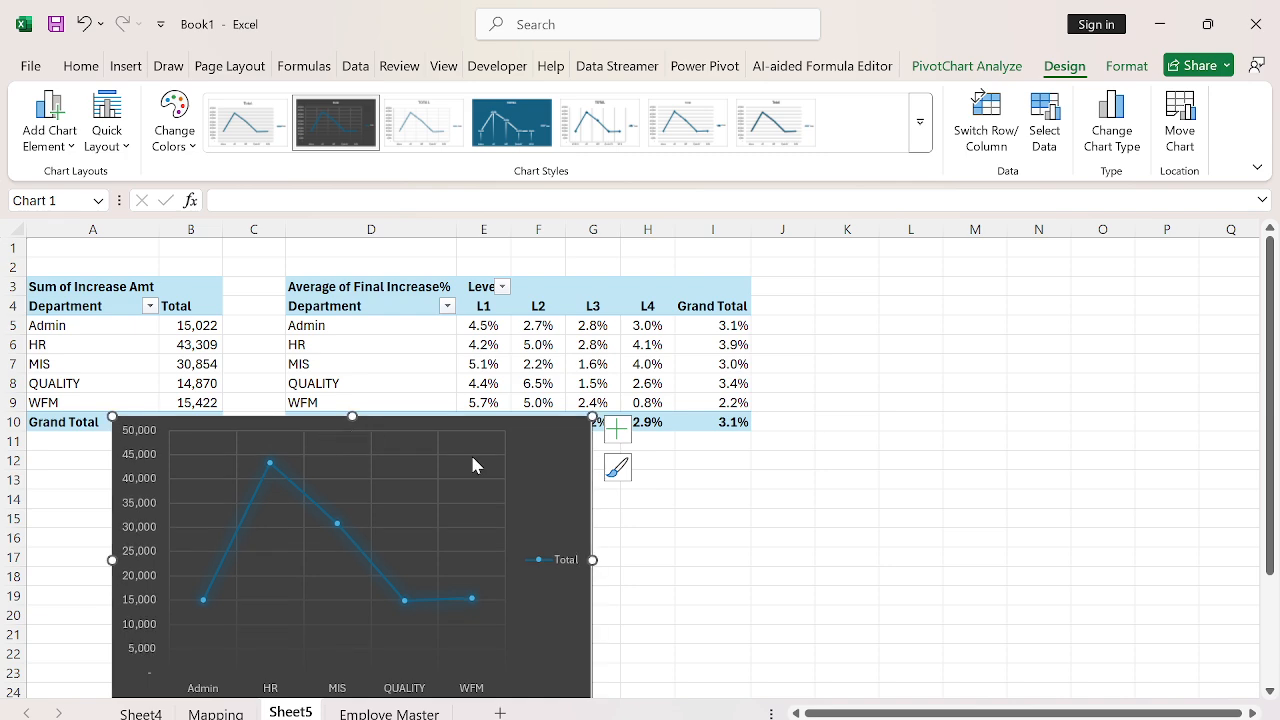
pyautogui.click(618, 432)
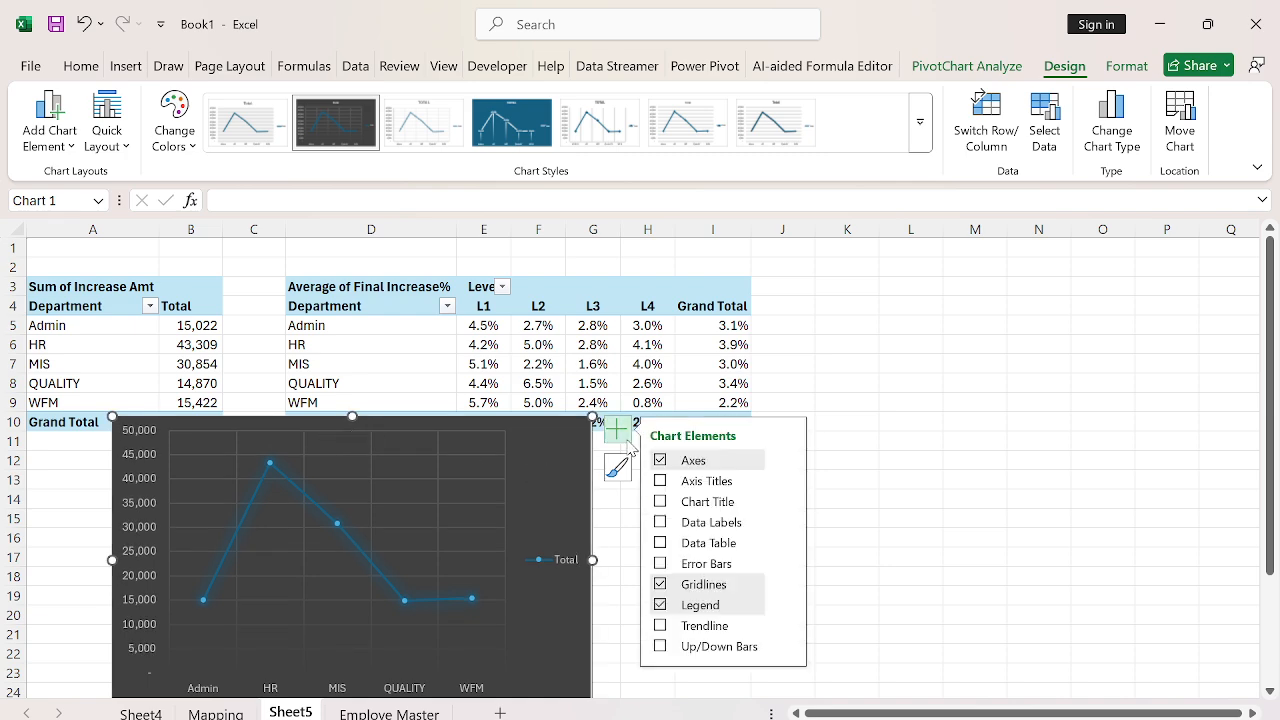
pyautogui.click(661, 526)
pyautogui.moveTo(540, 429); pyautogui.dragTo(464, 497)
# - Insert a Line with Markers PivotChart from the Average of Final Increase% PivotTable beside the first chart, using the dark glowing chart style
pyautogui.click(447, 386)
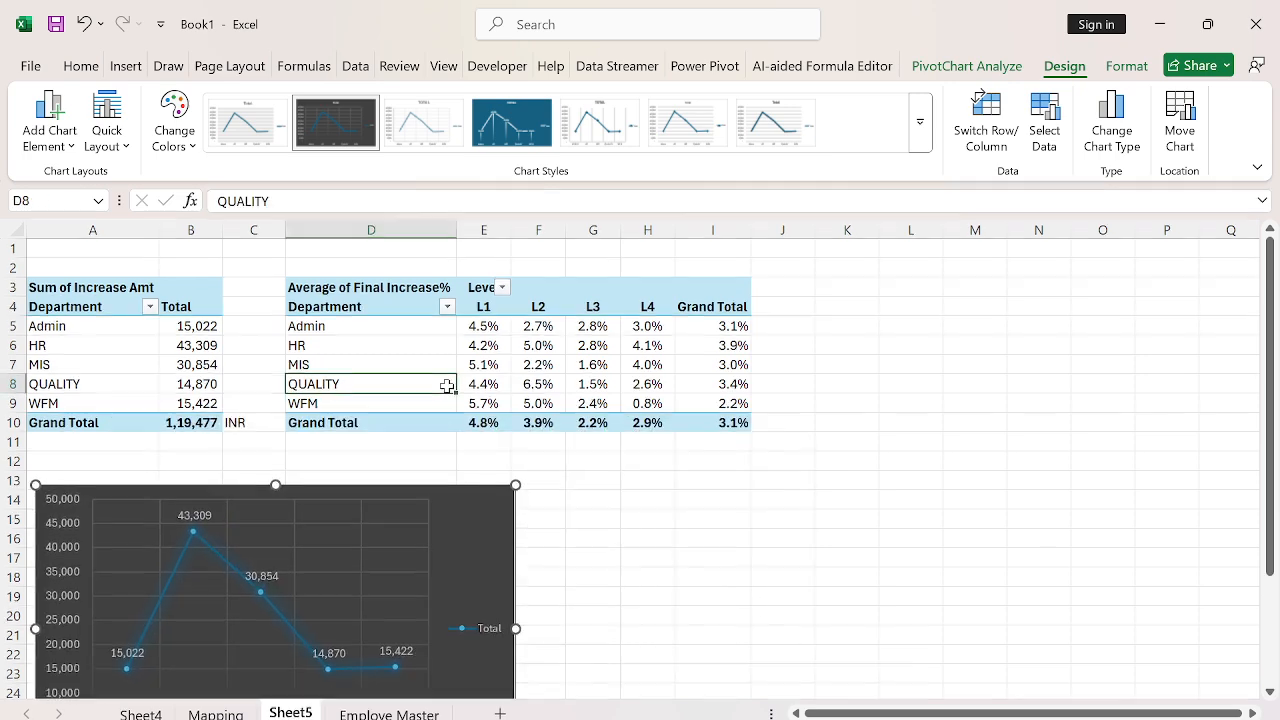
pyautogui.click(135, 68)
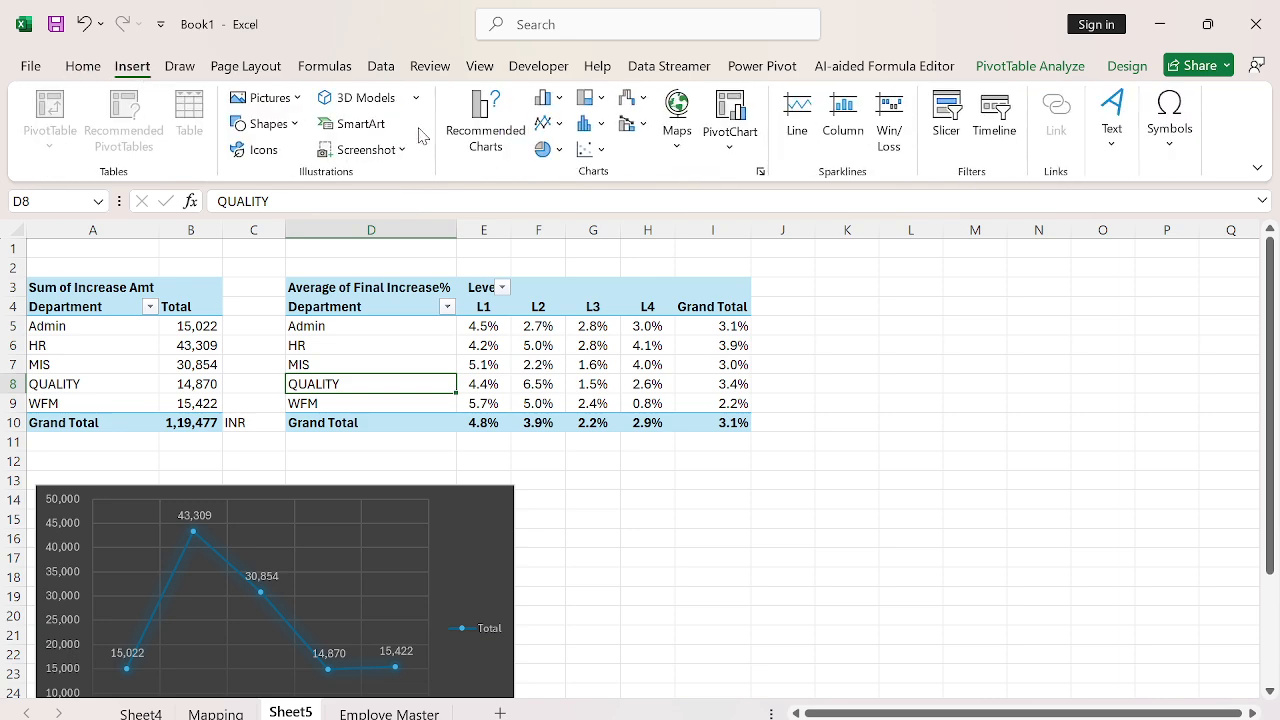
pyautogui.click(556, 124)
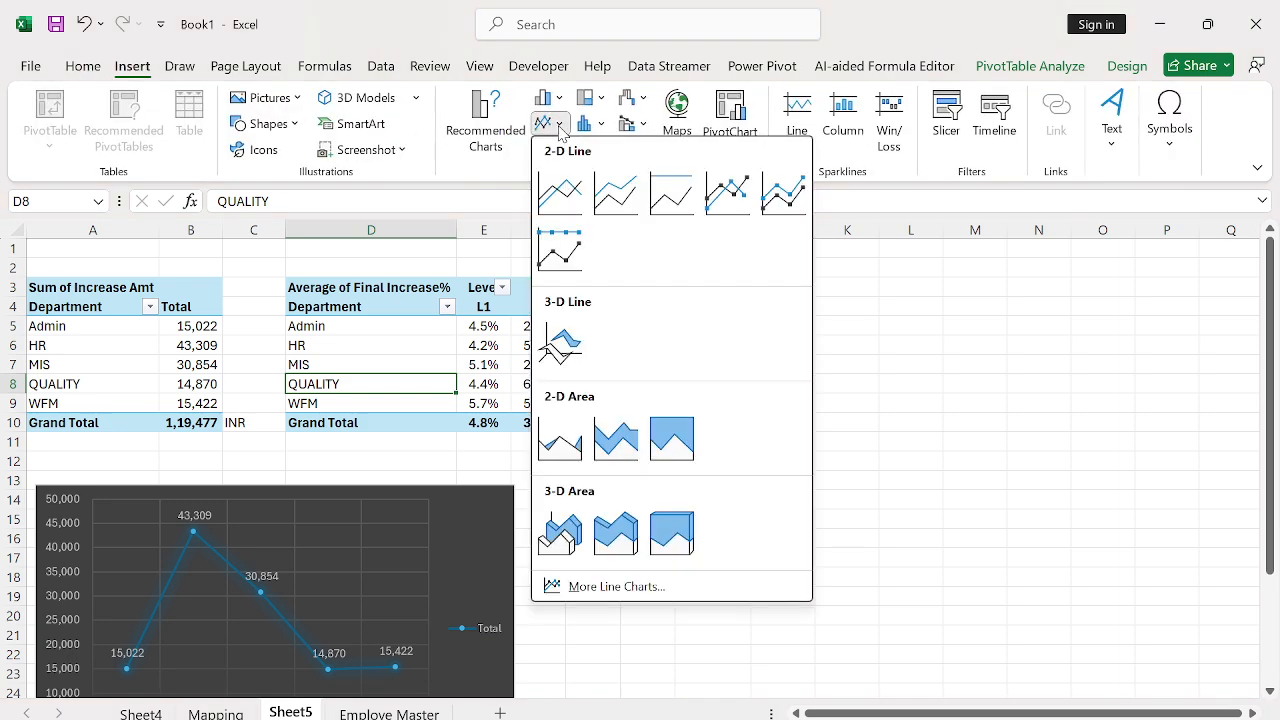
pyautogui.click(727, 193)
pyautogui.moveTo(787, 340); pyautogui.dragTo(932, 391)
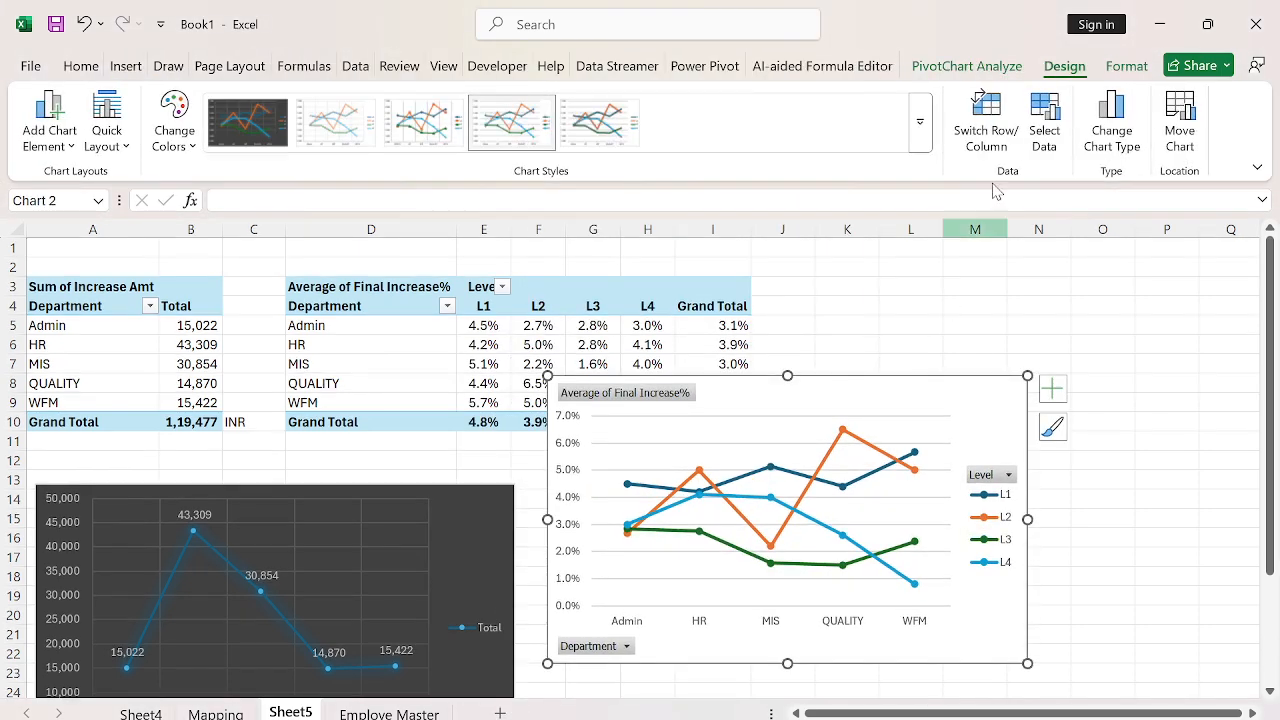
pyautogui.click(922, 145)
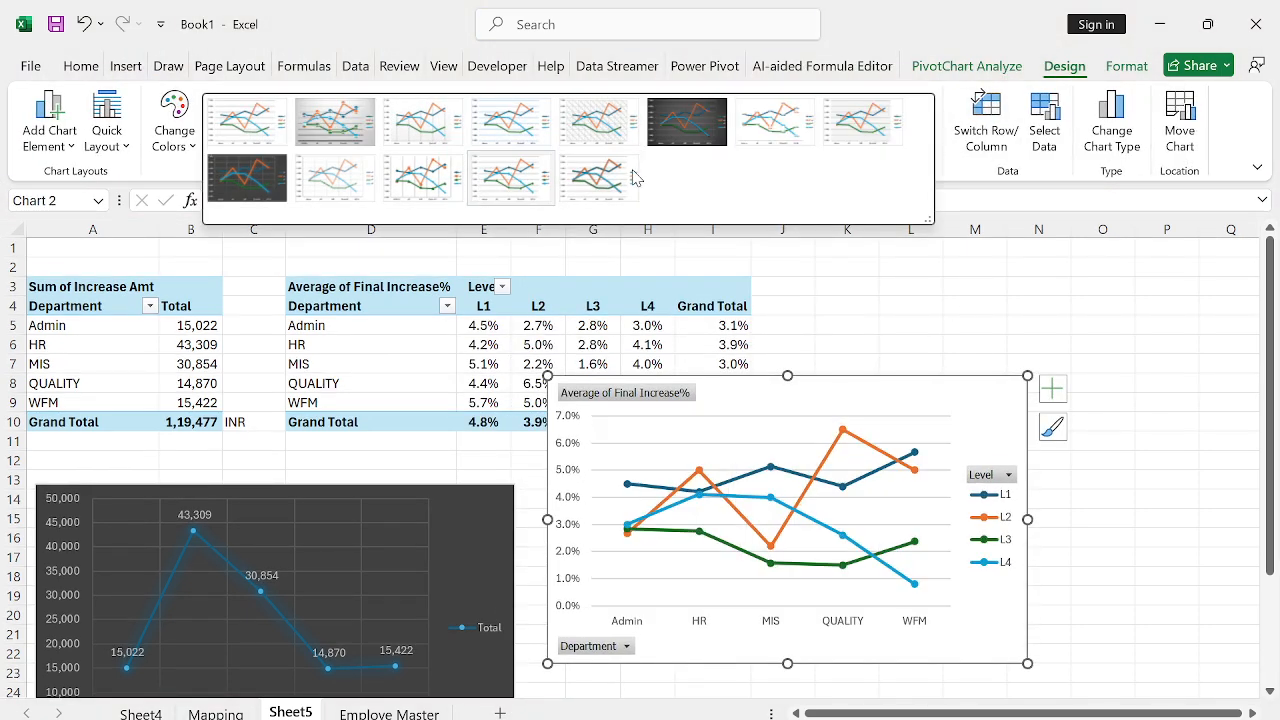
pyautogui.click(260, 178)
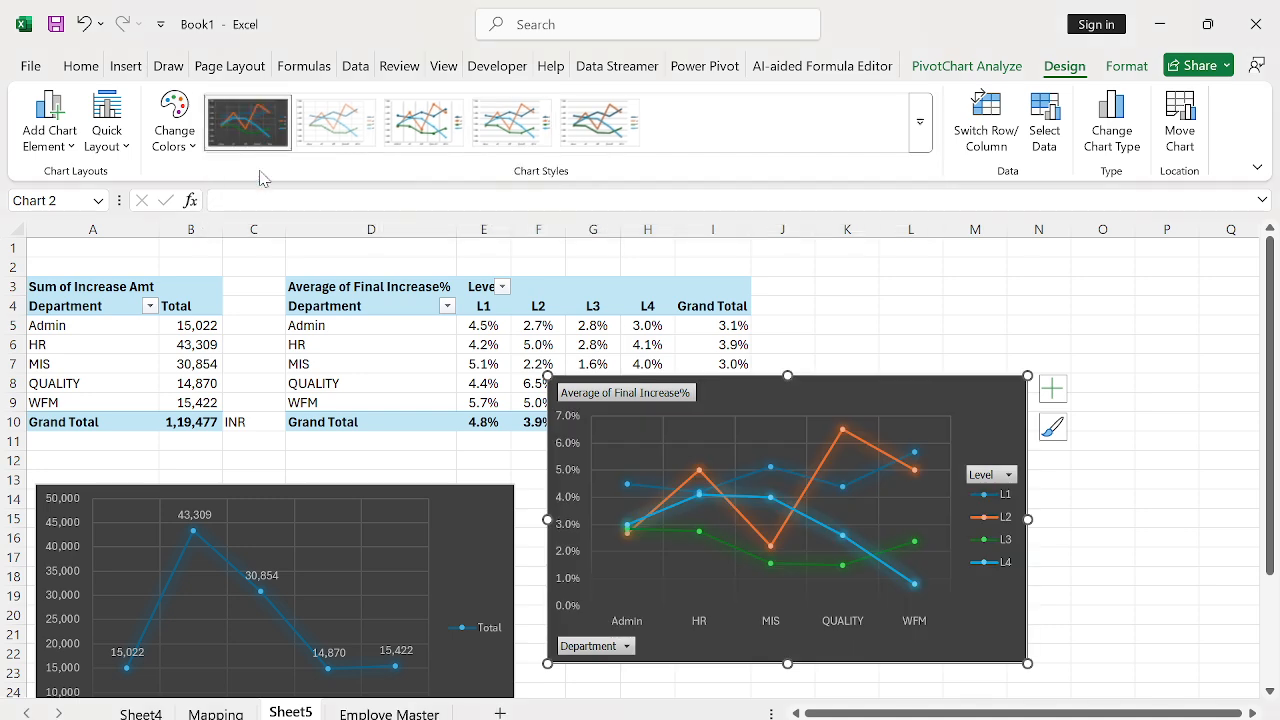
# - Hide all field buttons on the Average of Final Increase% chart and add data labels to its lines
pyautogui.rightClick(620, 405)
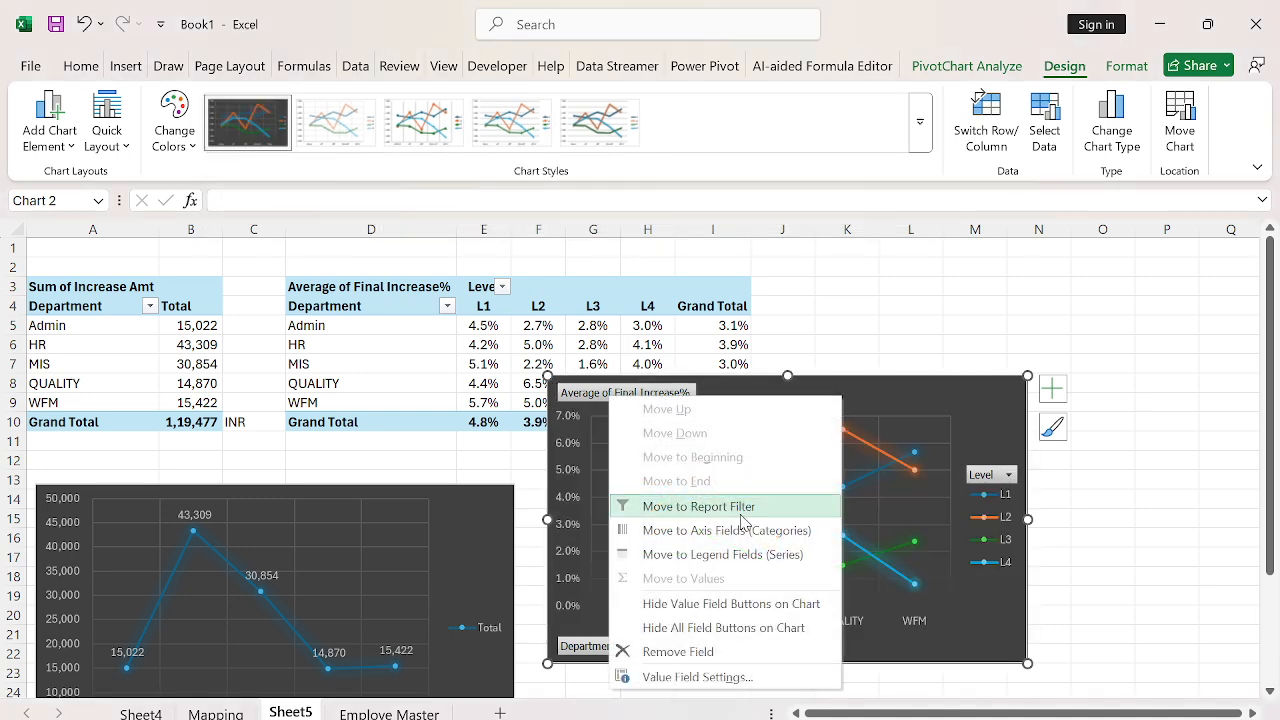
pyautogui.click(740, 628)
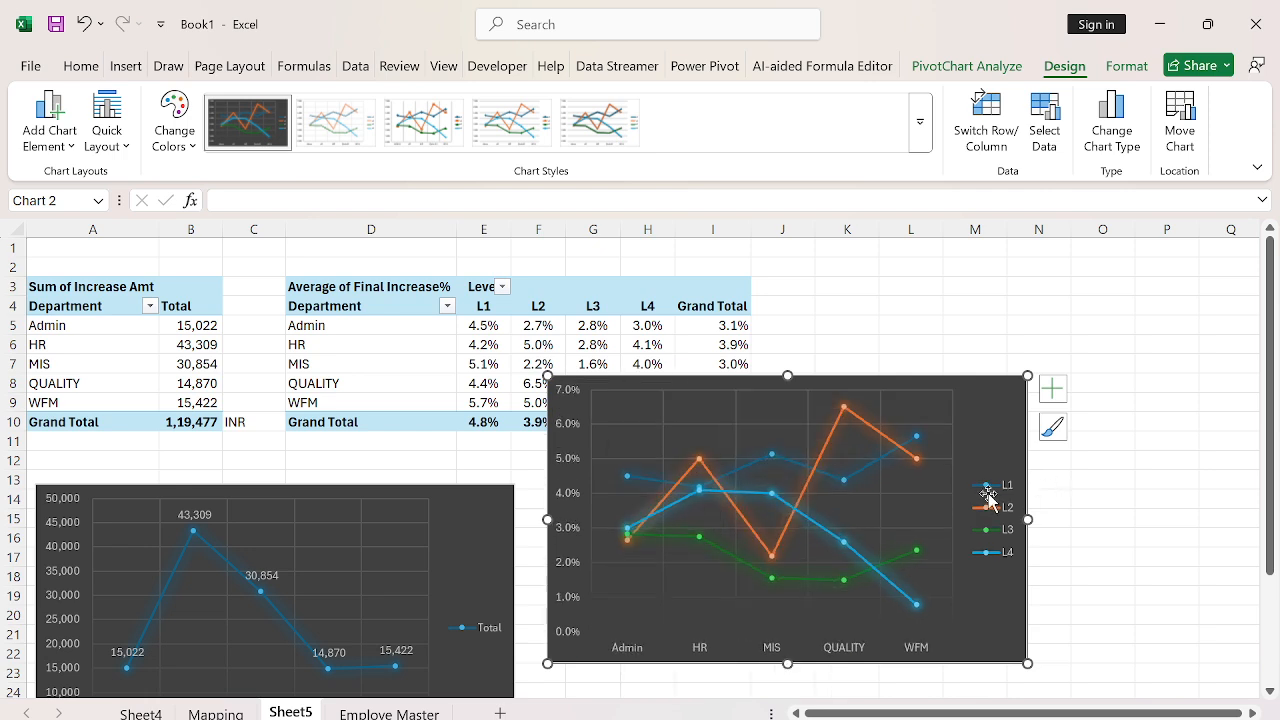
pyautogui.moveTo(993, 378); pyautogui.dragTo(990, 412)
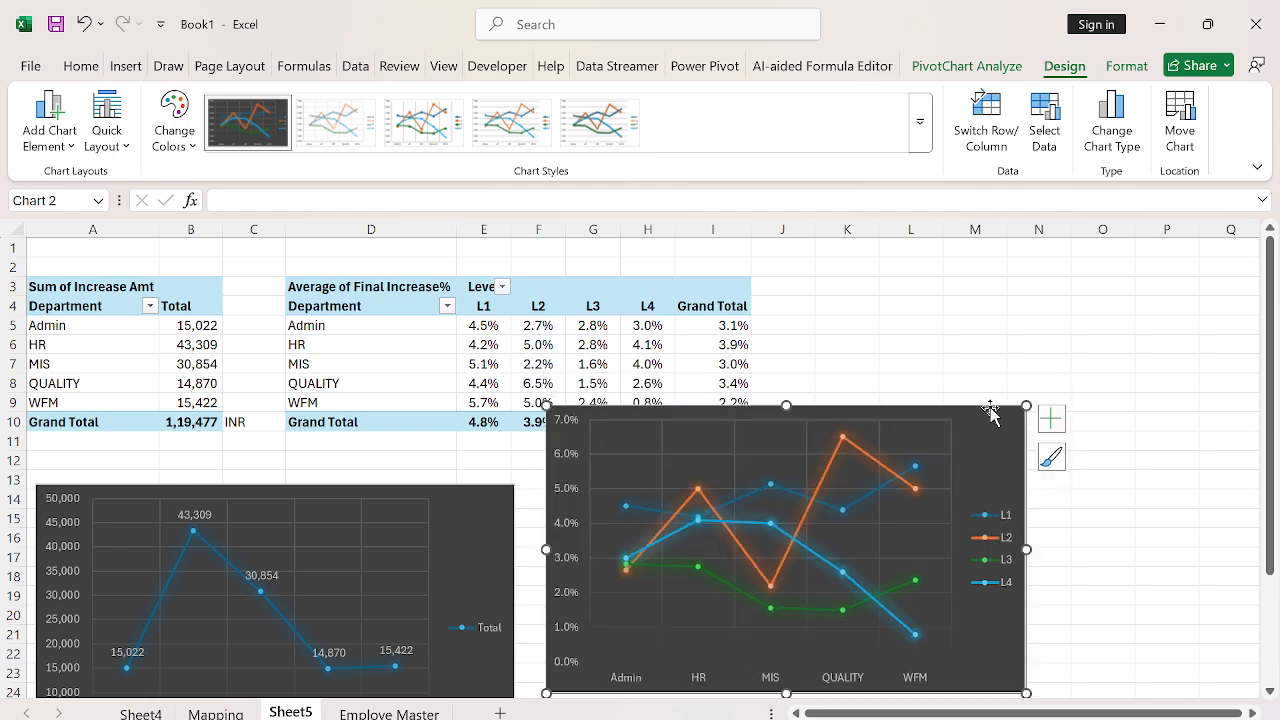
pyautogui.click(1050, 418)
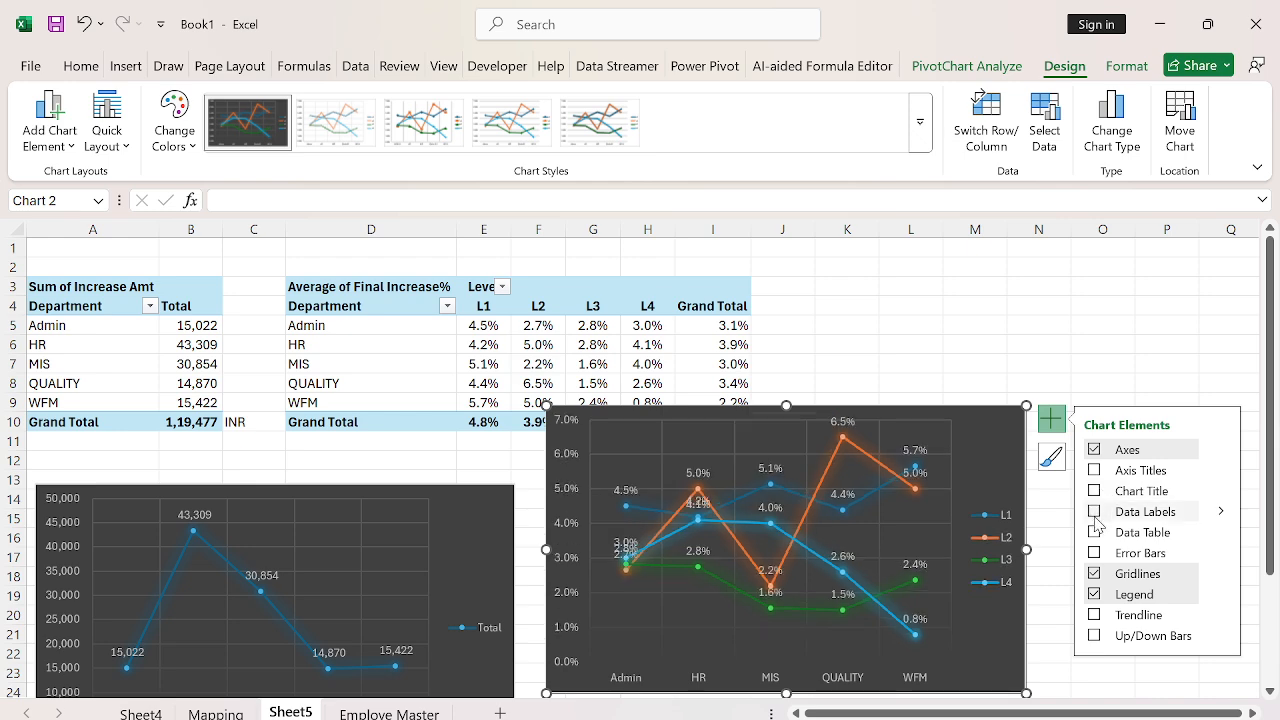
# - Delete the Sum of Increase Amt chart and stretch the Average of Final Increase% chart across columns A to O below the PivotTables
pyautogui.click(450, 531)
pyautogui.press('Delete')
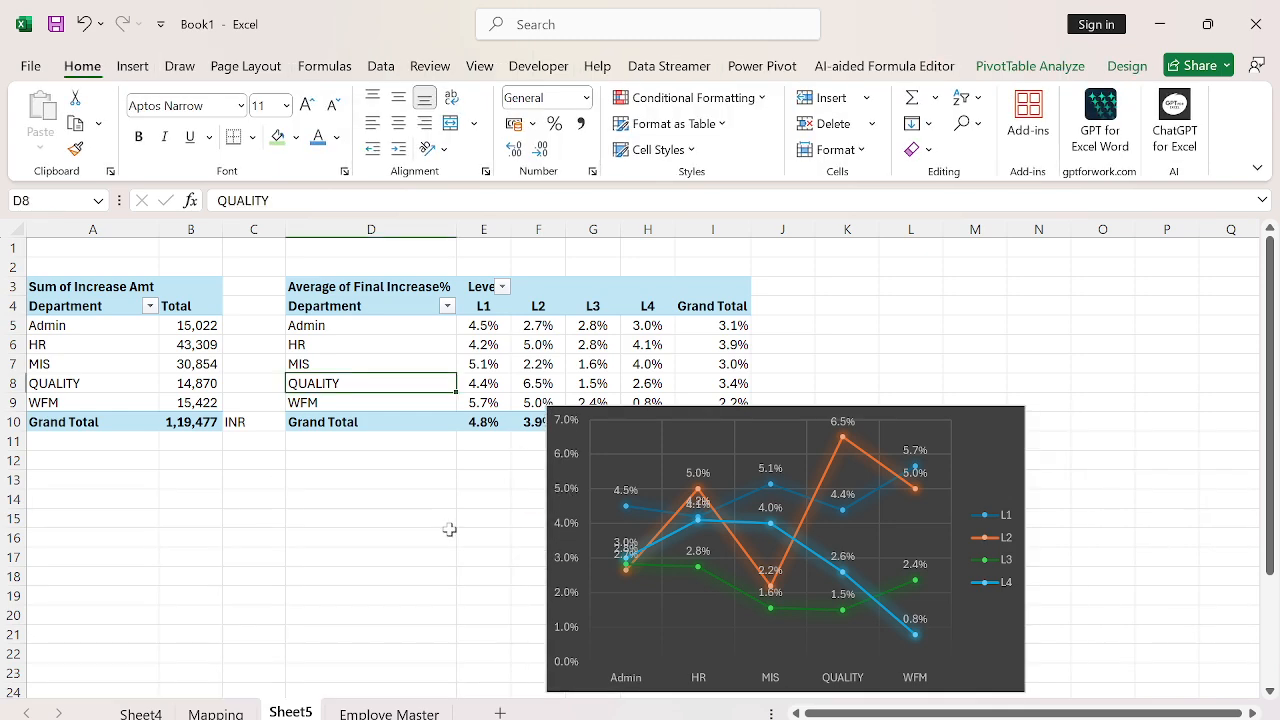
pyautogui.click(587, 422)
pyautogui.moveTo(546, 406); pyautogui.dragTo(46, 440)
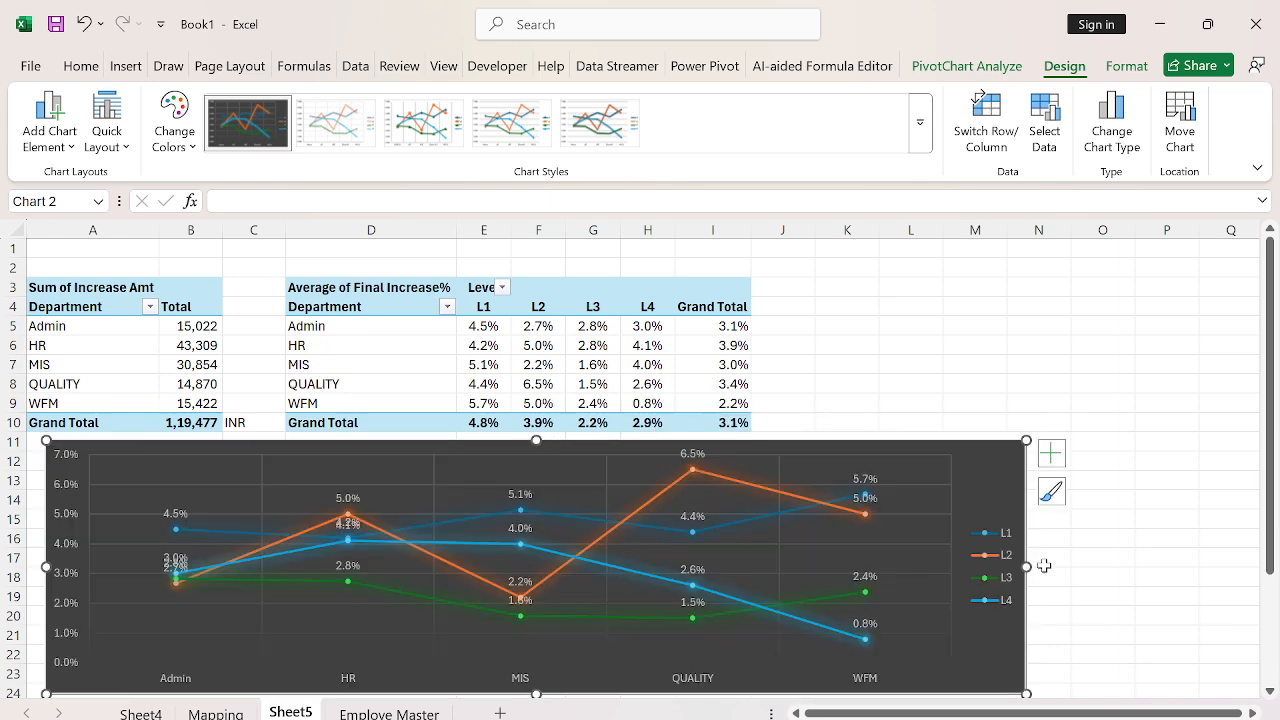
pyautogui.moveTo(1027, 567); pyautogui.dragTo(1143, 570)
pyautogui.click(978, 383)
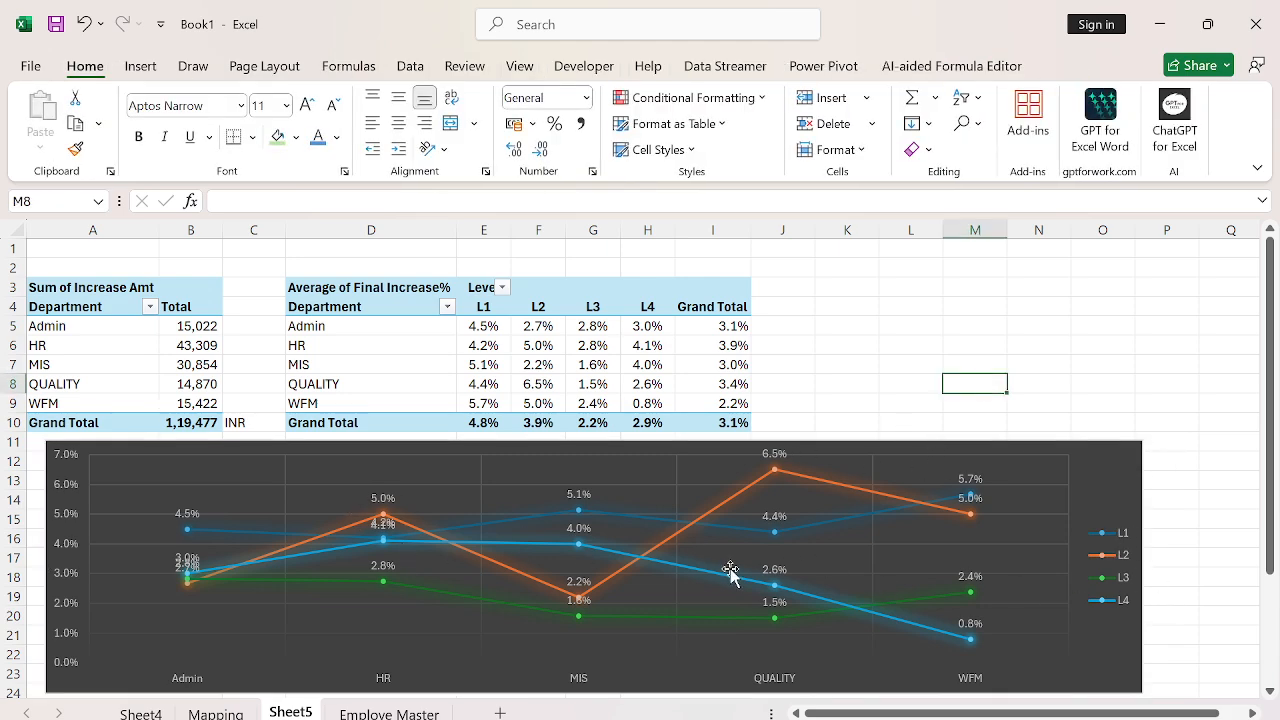
# - Review the New Salary column in the Employe Master sheet and the salary ranges and adjustments in the Mapping sheet
pyautogui.click(404, 318)
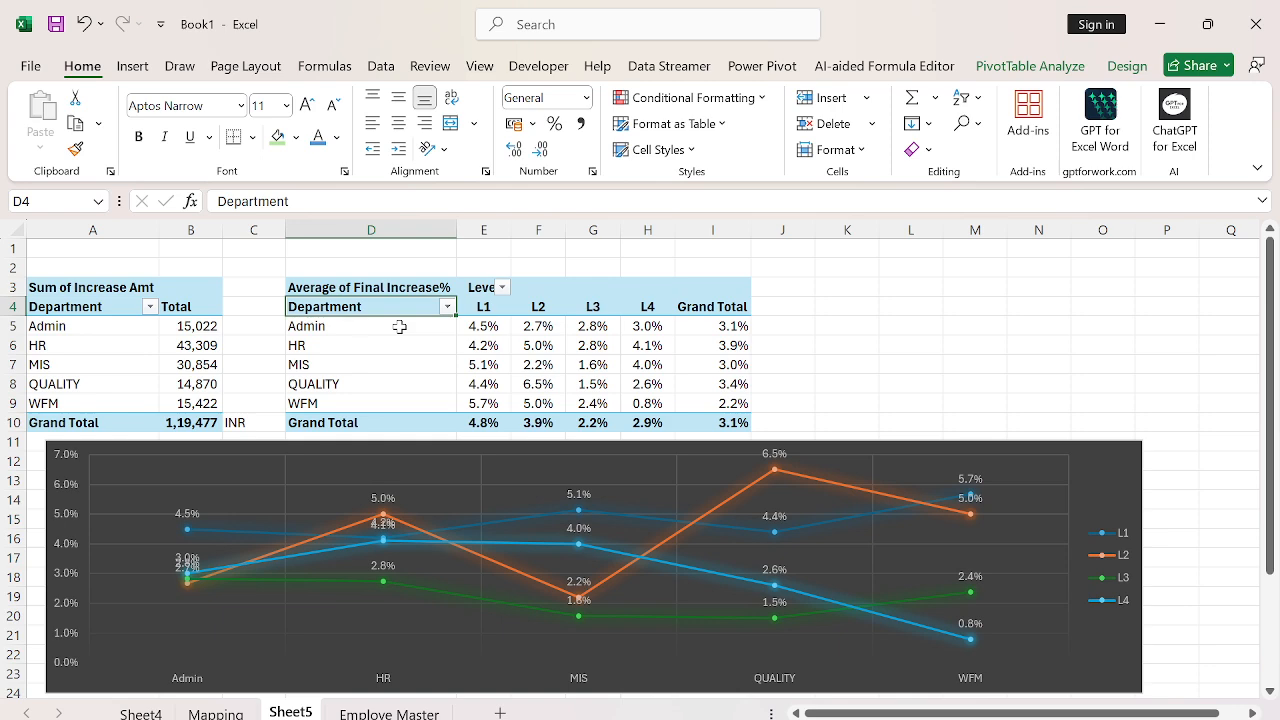
pyautogui.click(385, 710)
pyautogui.click(1015, 231)
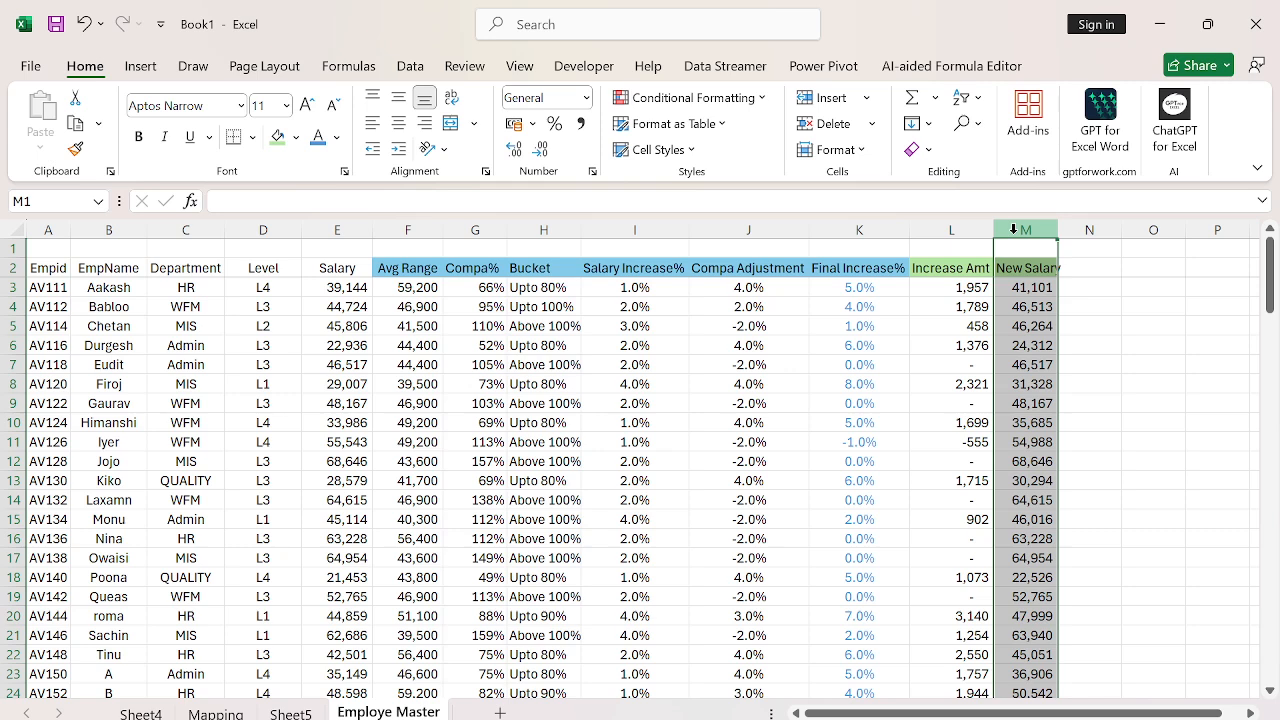
pyautogui.hotkey('ctrl', 'pageup')
pyautogui.hotkey('ctrl', 'pageup')
pyautogui.hotkey('ctrl', 'pageup')
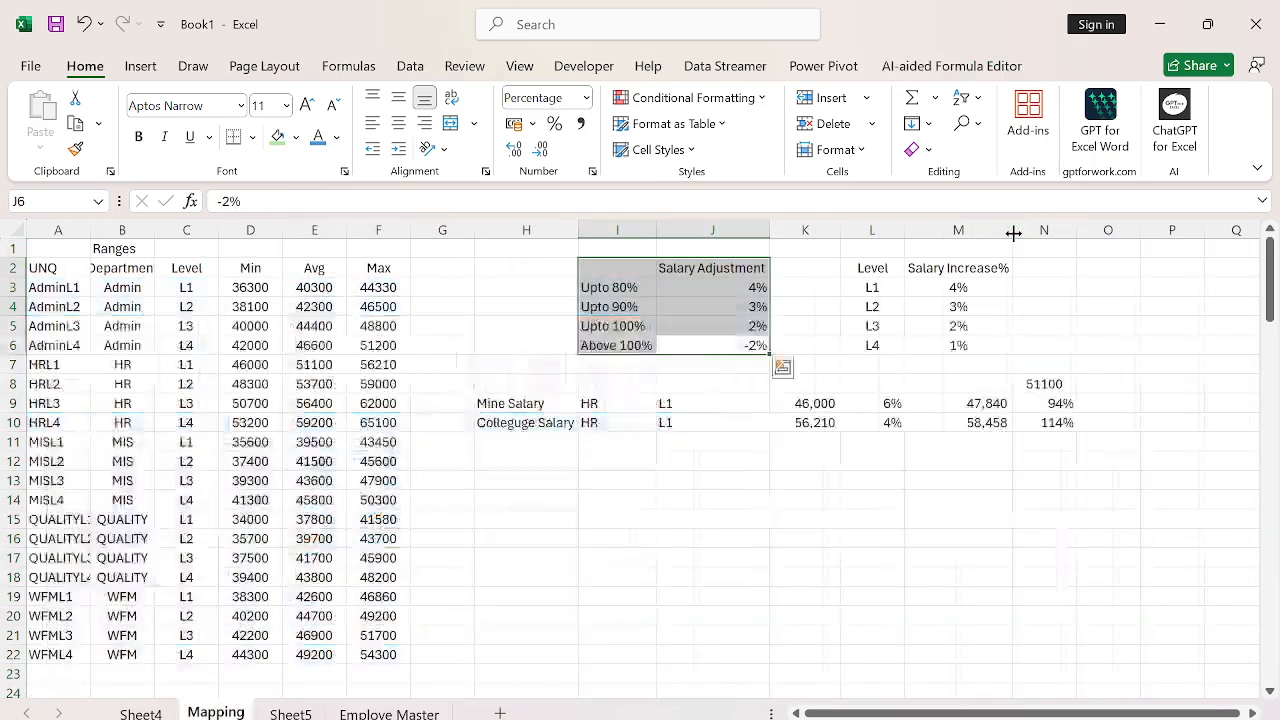
pyautogui.hotkey('ctrl', 'pagedown')
# - Start saving the workbook by bringing up its Save As options
pyautogui.hotkey('ctrl', 's')
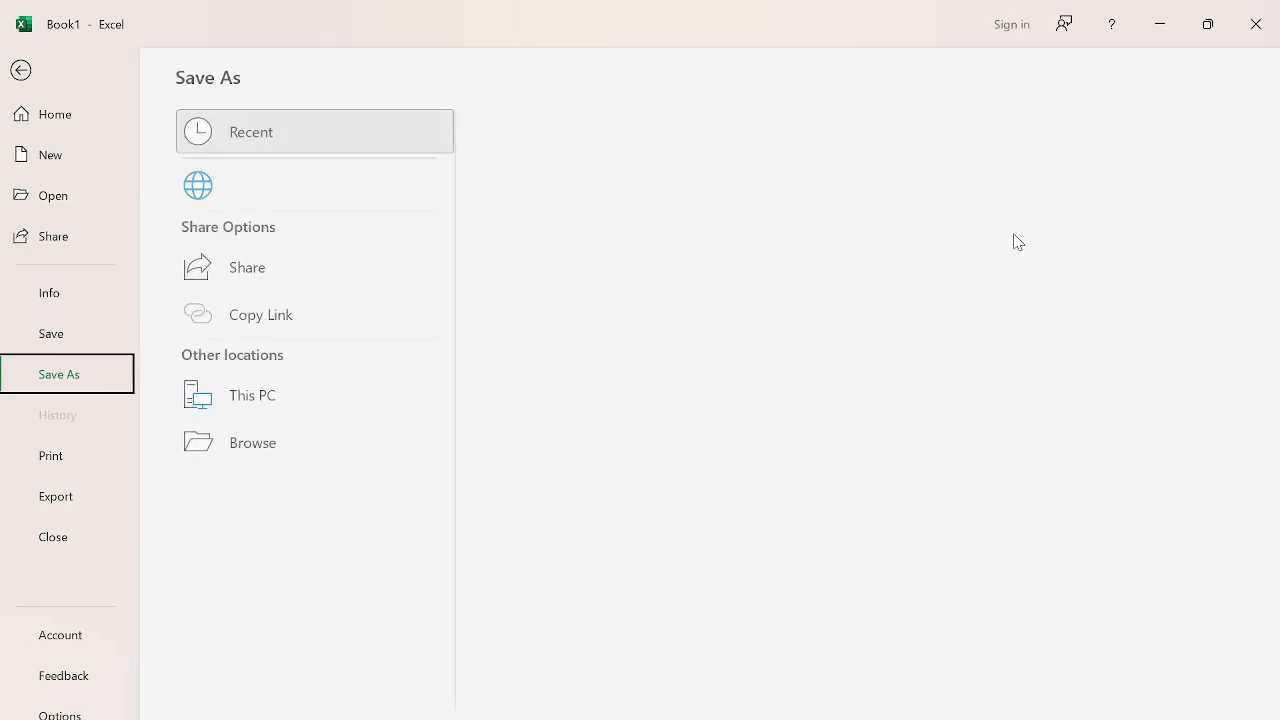